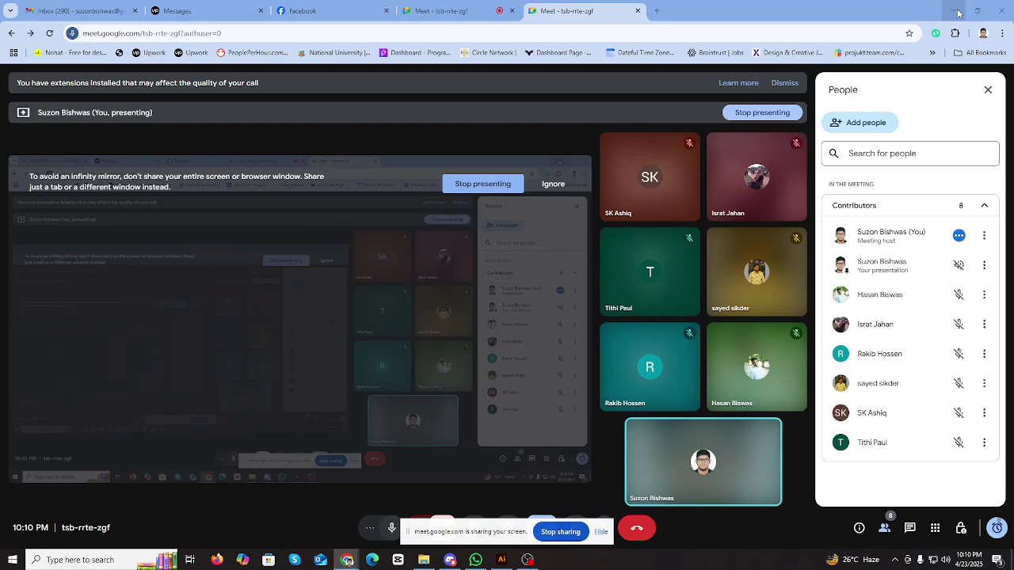
- Switch from the browser meeting to the Illustrator document and hide the screen-sharing notice
{"action": "left_click", "coordinate": [957, 12]}
{"action": "scroll", "coordinate": [579, 347], "scroll_direction": "down", "scroll_amount": 3}
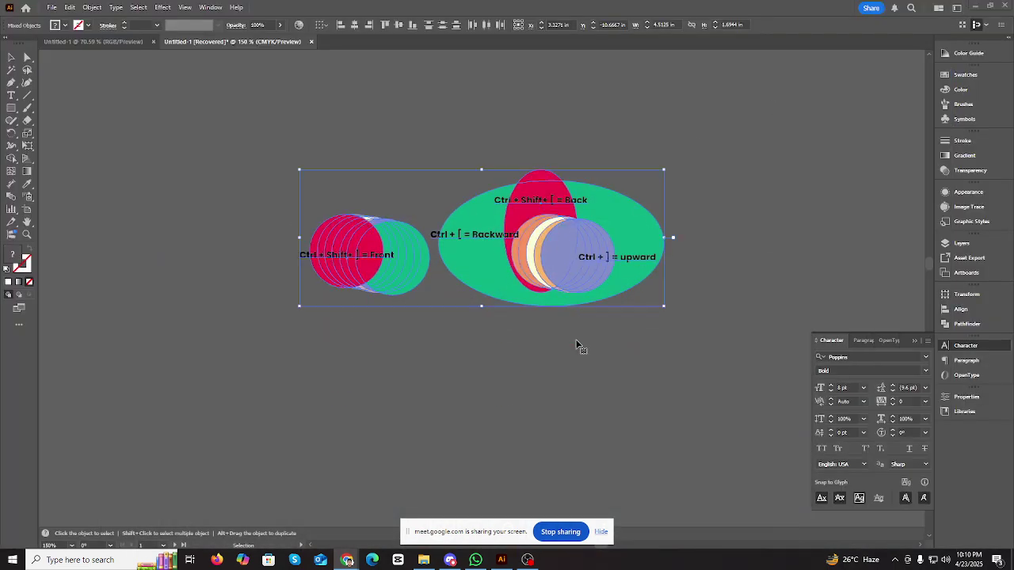
{"action": "scroll", "coordinate": [579, 346], "scroll_direction": "up", "scroll_amount": 3}
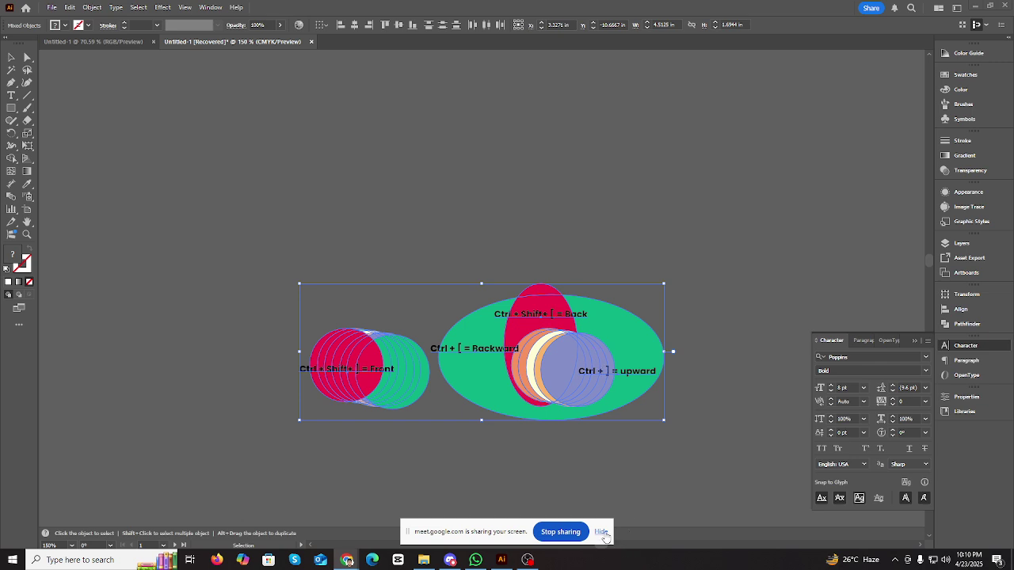
{"action": "left_click", "coordinate": [603, 532]}
{"action": "scroll", "coordinate": [651, 444], "scroll_direction": "up", "scroll_amount": 3}
{"action": "scroll", "coordinate": [647, 449], "scroll_direction": "down", "scroll_amount": 6}
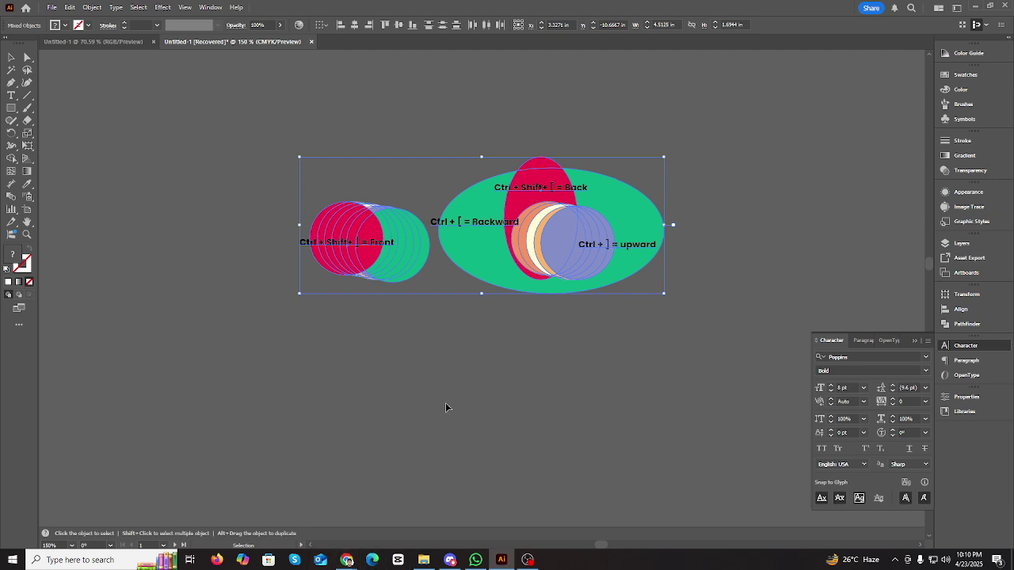
- Close the recovered Untitled-1 document without saving it, and close the other open Untitled-1 document
{"action": "left_click", "coordinate": [90, 42]}
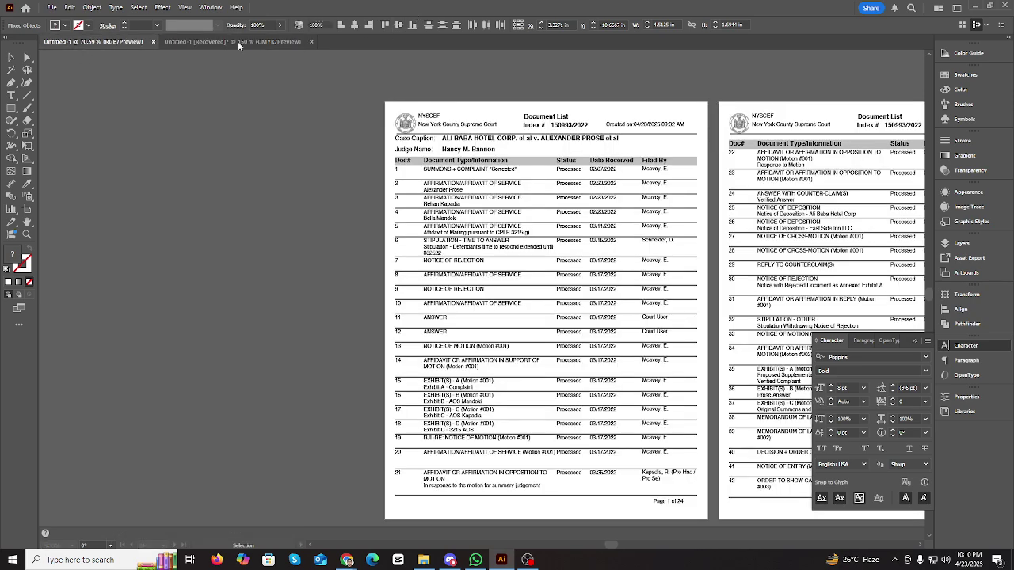
{"action": "left_click", "coordinate": [311, 41]}
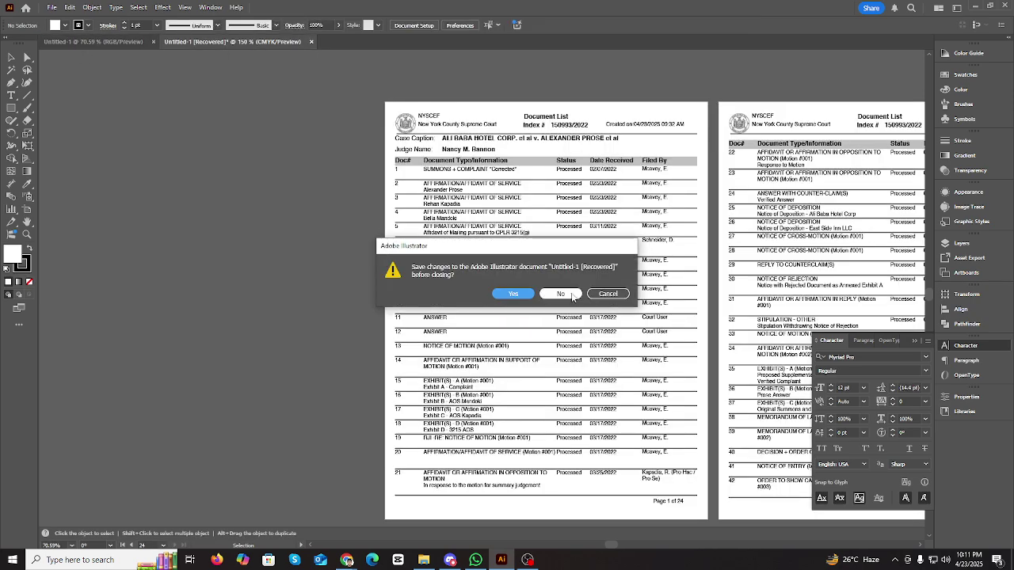
{"action": "left_click", "coordinate": [570, 295]}
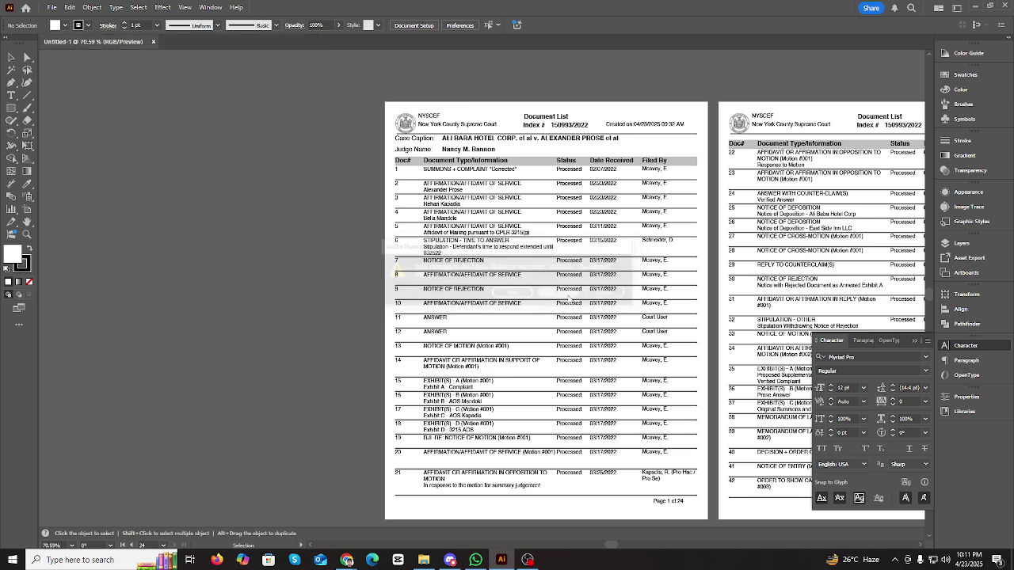
{"action": "left_click", "coordinate": [154, 43]}
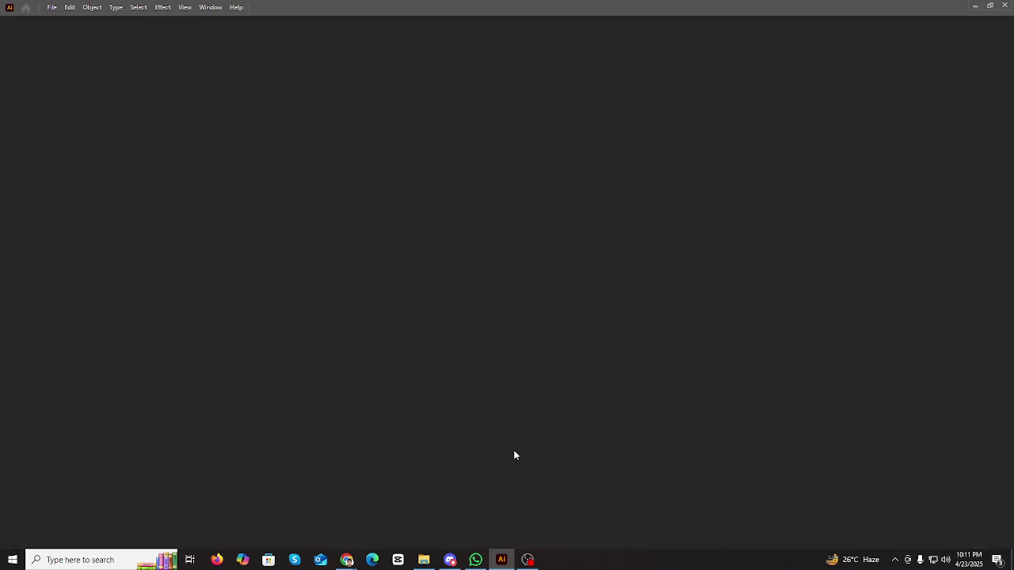
- Create a new portrait A4 document in CMYK Color at 300 ppi with one artboard
{"action": "scroll", "coordinate": [514, 454], "scroll_direction": "down", "scroll_amount": 3}
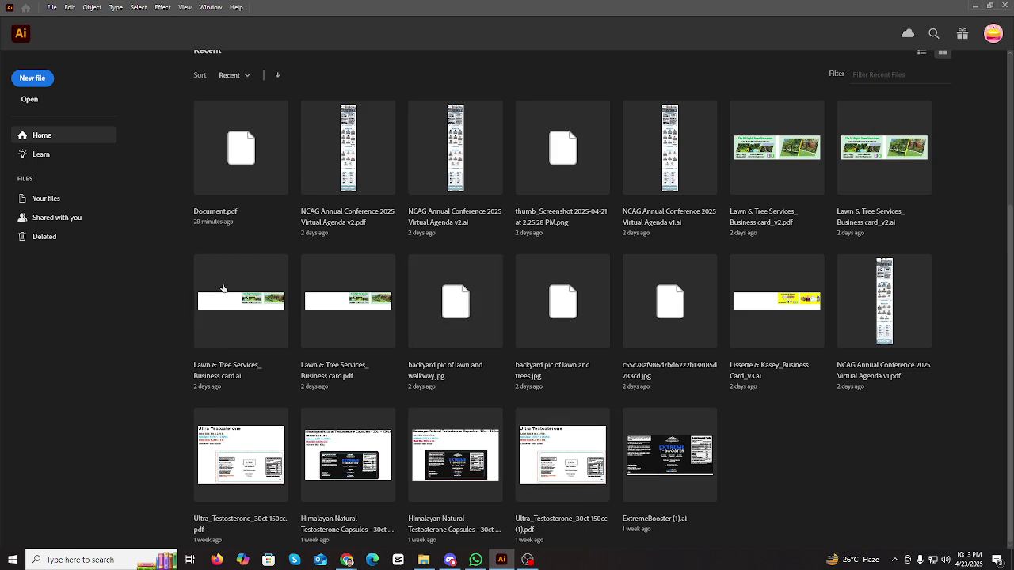
{"action": "left_click", "coordinate": [53, 8]}
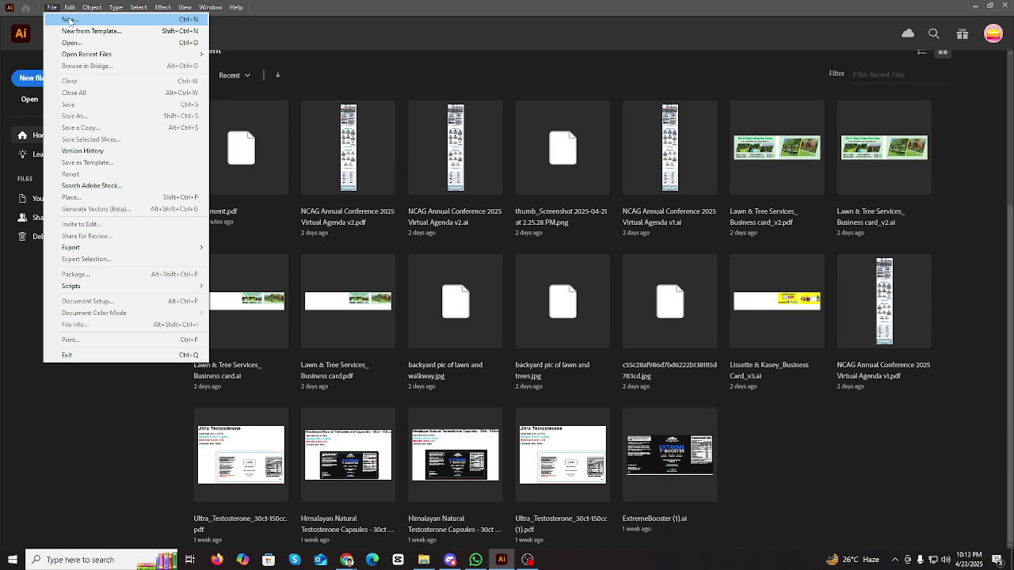
{"action": "left_click", "coordinate": [65, 19]}
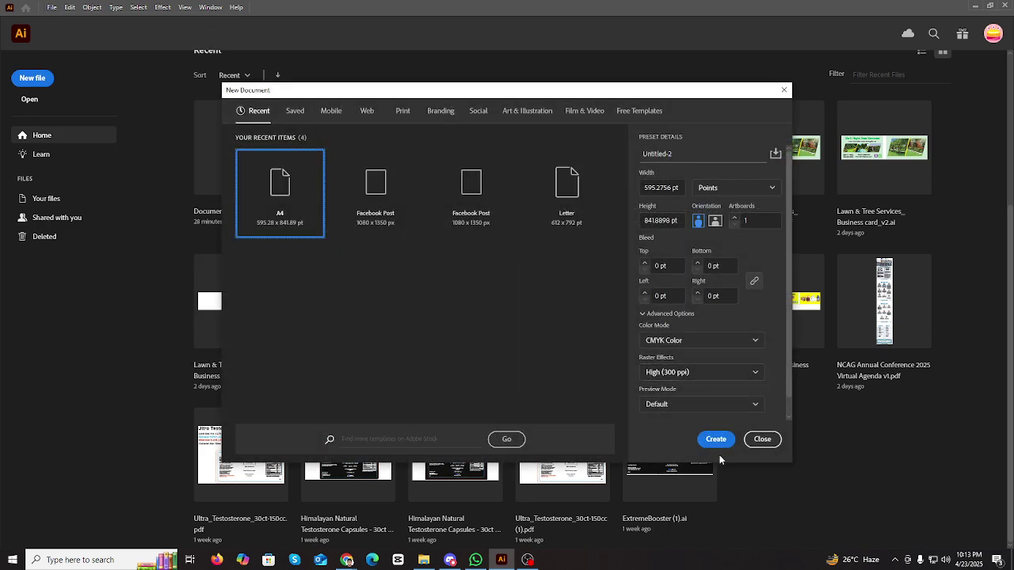
{"action": "left_click", "coordinate": [715, 439]}
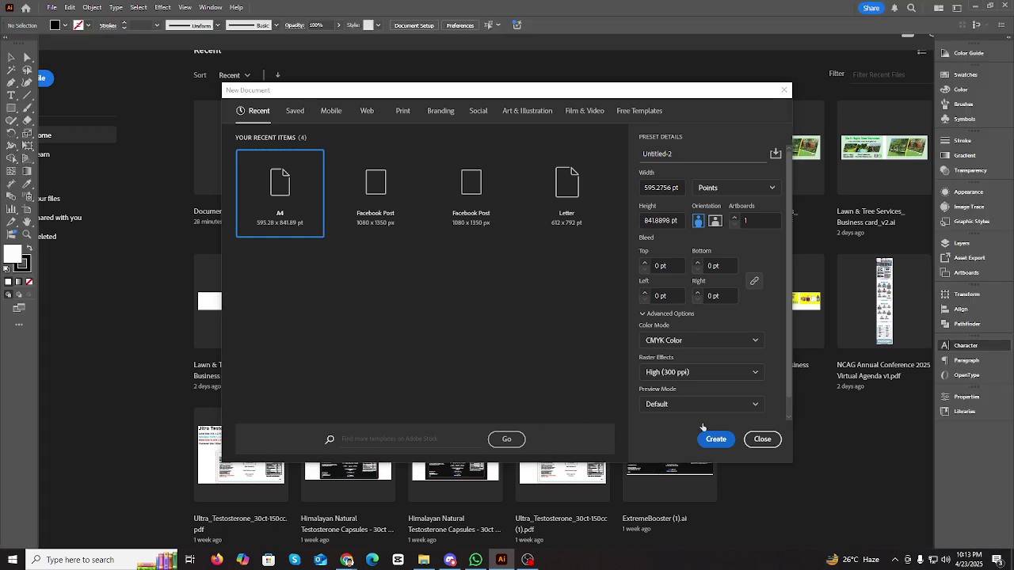
{"action": "scroll", "coordinate": [351, 317], "scroll_direction": "down", "scroll_amount": 3}
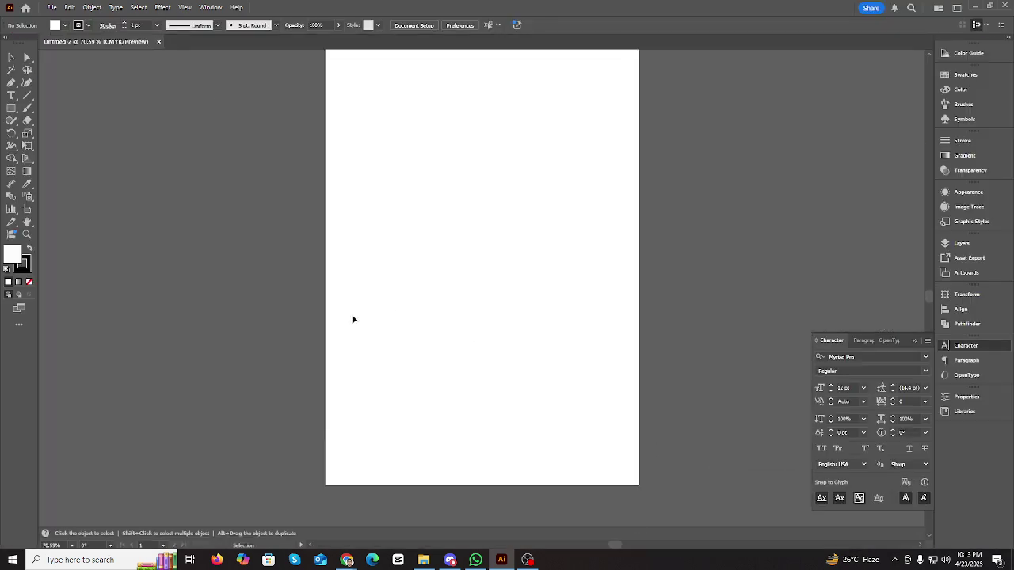
{"action": "scroll", "coordinate": [352, 317], "scroll_direction": "up", "scroll_amount": 2}
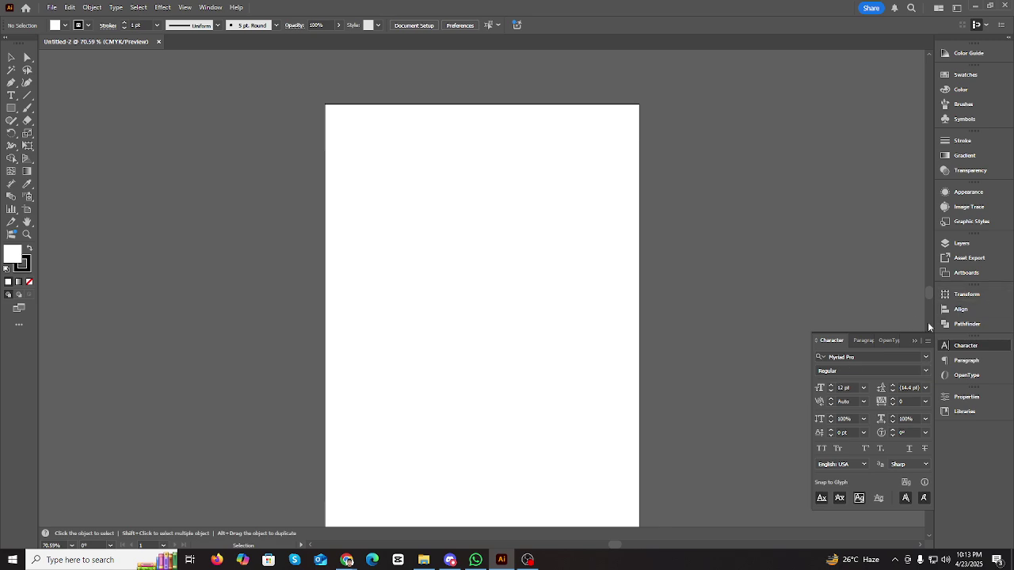
- Collapse the Character settings and briefly view the new document's layers
{"action": "left_click", "coordinate": [966, 347]}
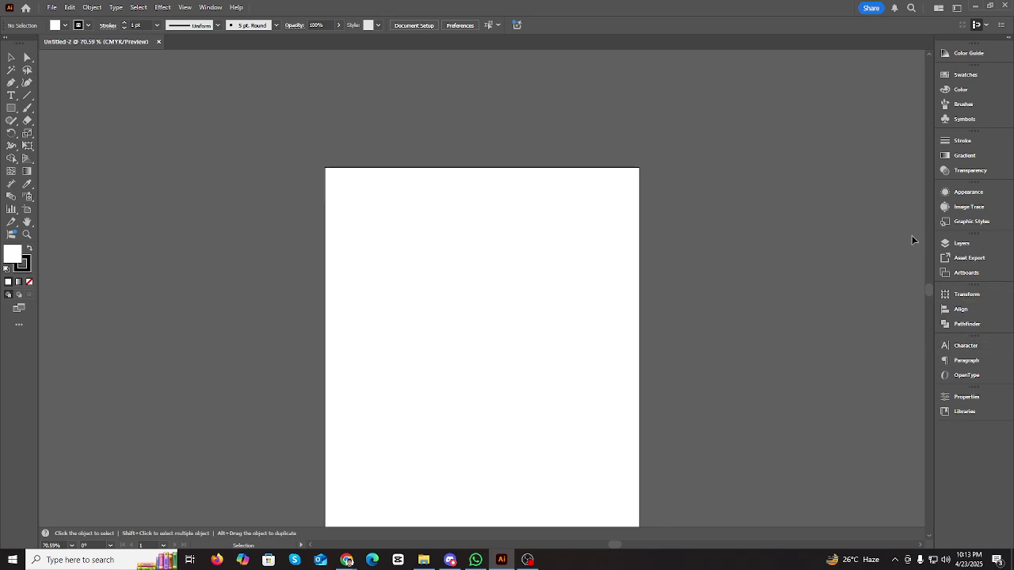
{"action": "scroll", "coordinate": [908, 269], "scroll_direction": "down", "scroll_amount": 3}
{"action": "scroll", "coordinate": [623, 279], "scroll_direction": "up", "scroll_amount": 3}
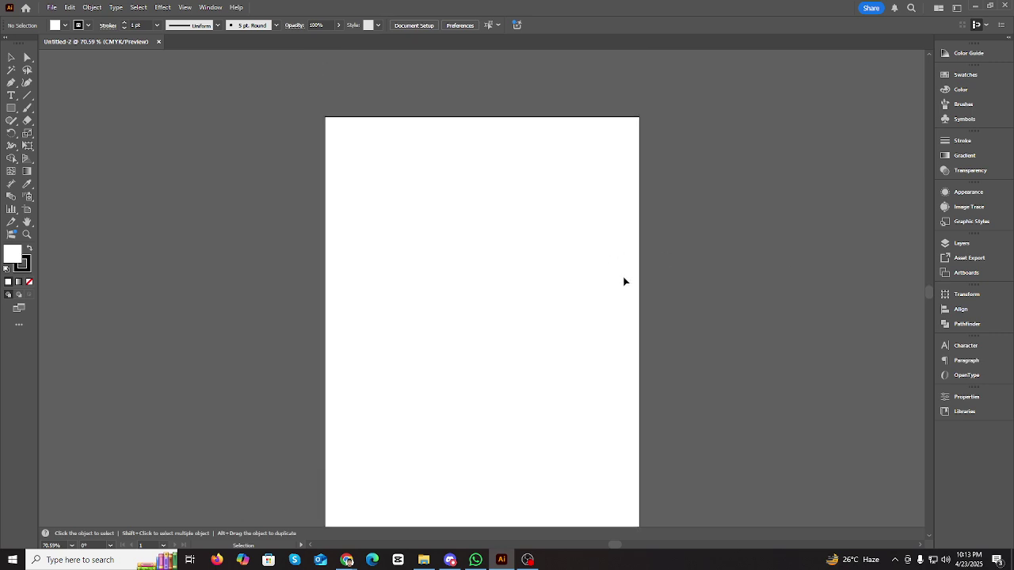
{"action": "scroll", "coordinate": [839, 334], "scroll_direction": "down", "scroll_amount": 2}
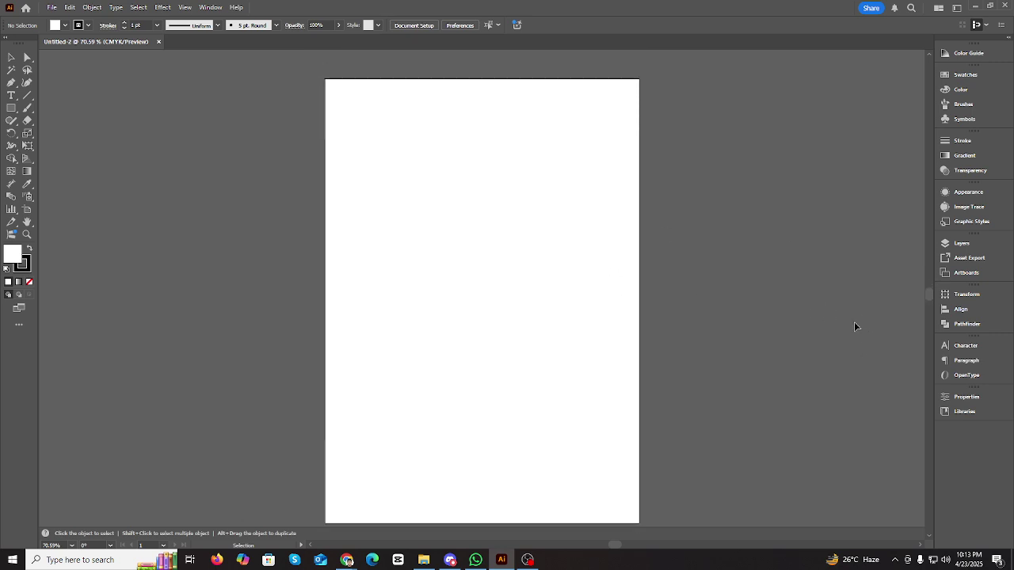
{"action": "left_click", "coordinate": [973, 247]}
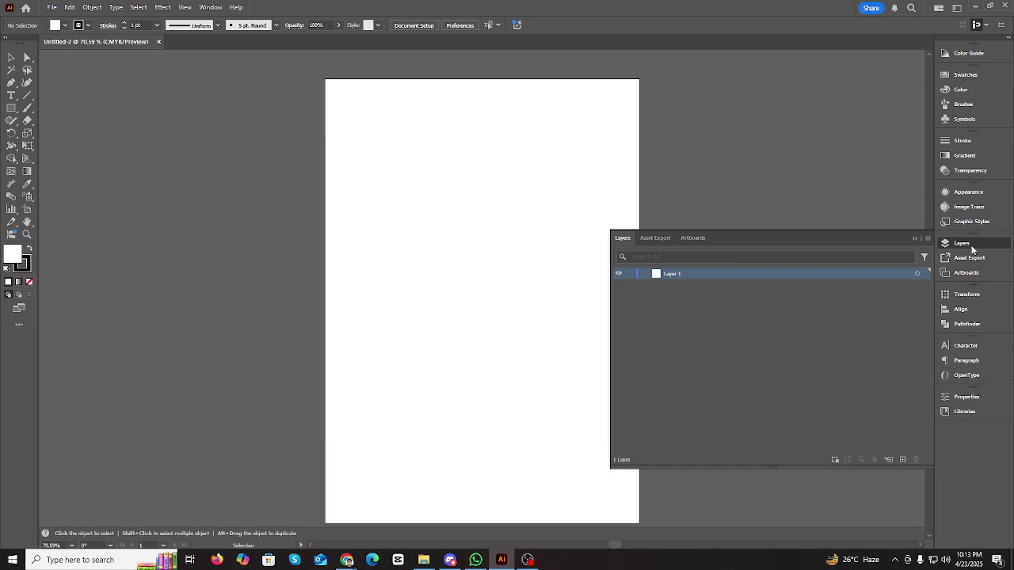
{"action": "left_click", "coordinate": [967, 247]}
- Draw a rectangle about 282 by 131 pt in the artboard's upper part and fill it with 77% magenta
{"action": "left_click", "coordinate": [11, 108]}
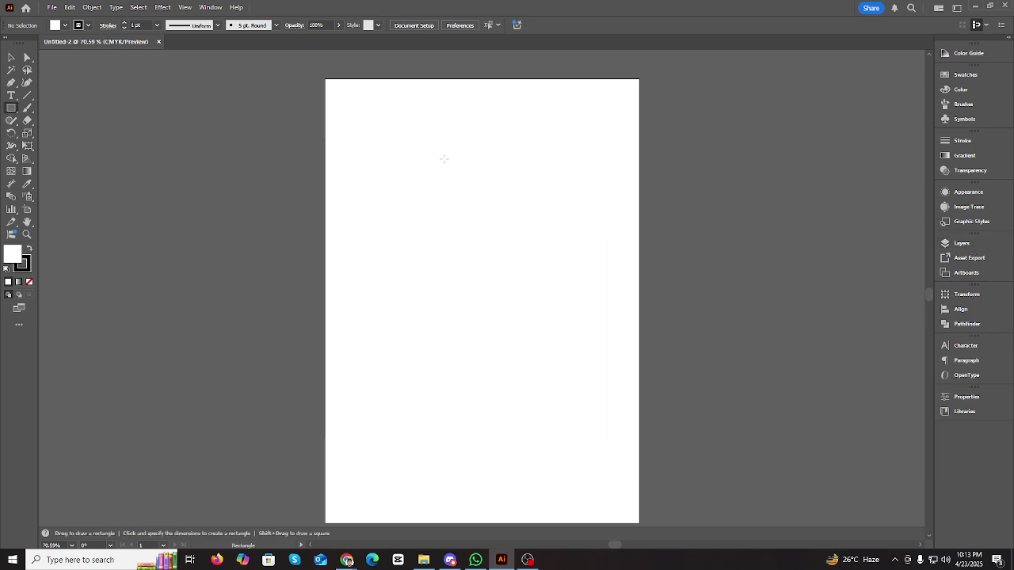
{"action": "left_click_drag", "start_coordinate": [400, 145], "coordinate": [550, 214]}
{"action": "left_click", "coordinate": [978, 93]}
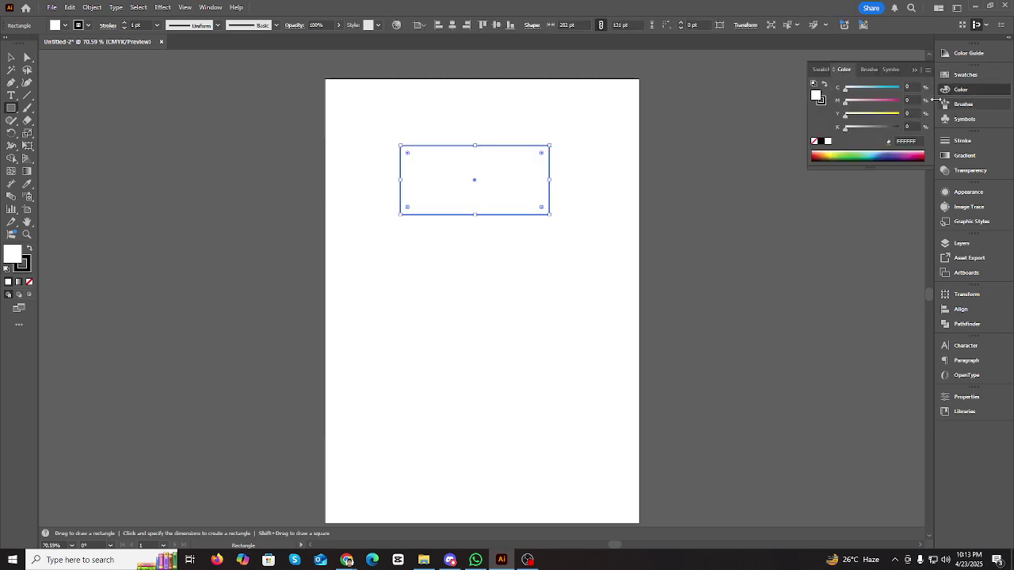
{"action": "left_click", "coordinate": [886, 103]}
{"action": "left_click_drag", "start_coordinate": [887, 105], "coordinate": [887, 103]}
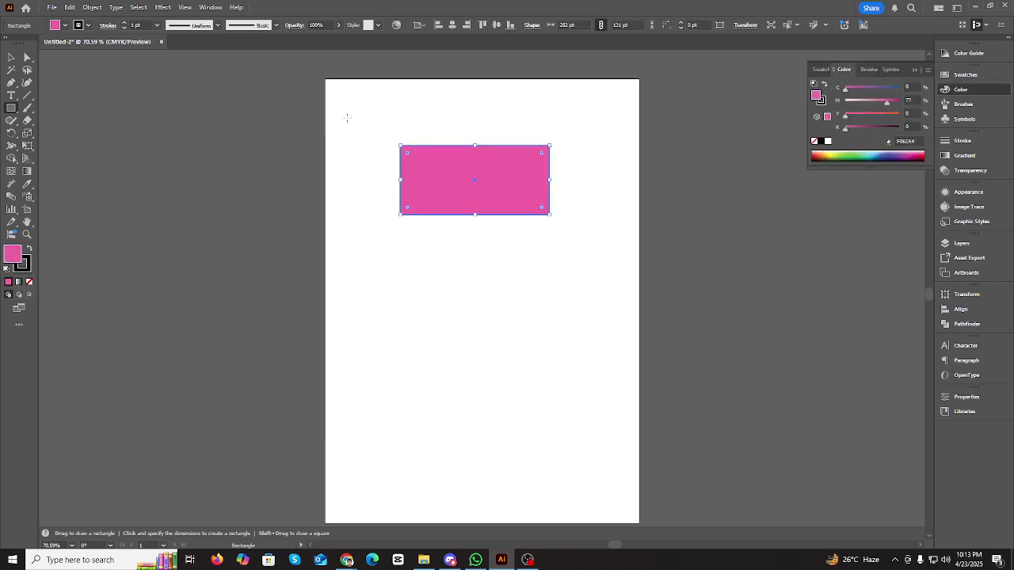
- Move the pink rectangle close to the artboard's left edge near its top, and collapse the Color settings
{"action": "left_click", "coordinate": [11, 57]}
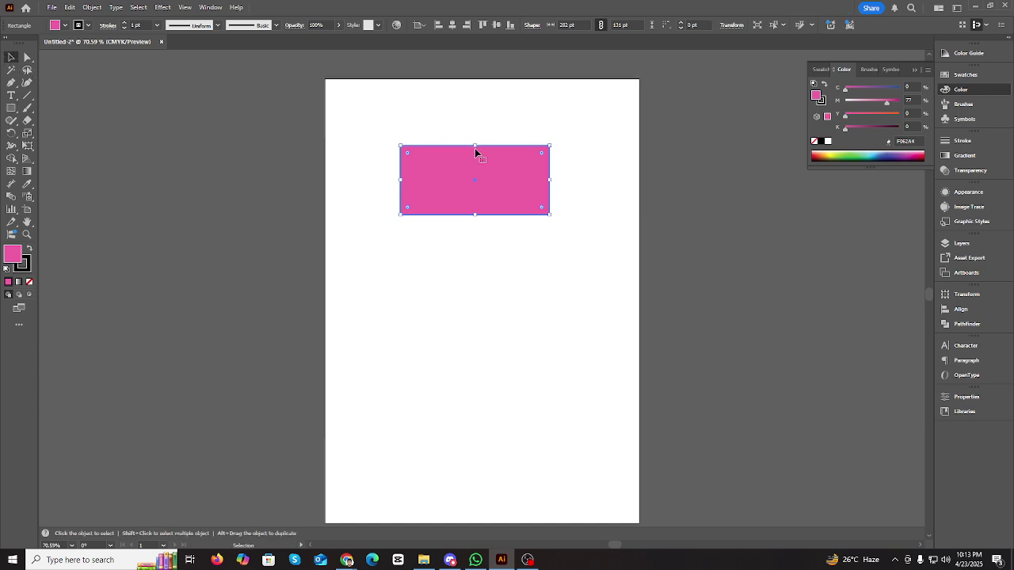
{"action": "left_click_drag", "start_coordinate": [508, 176], "coordinate": [447, 246]}
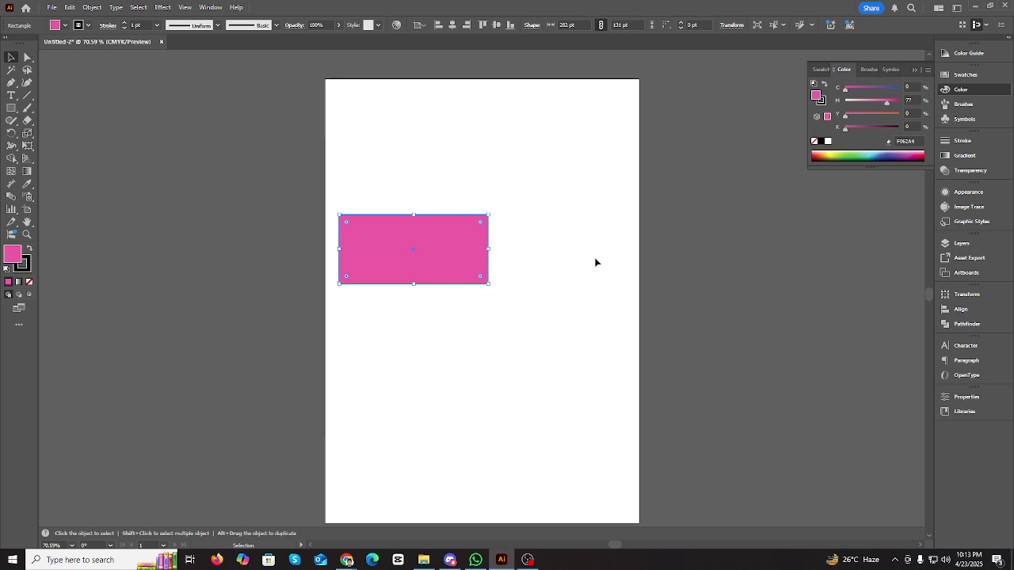
{"action": "scroll", "coordinate": [520, 258], "scroll_direction": "up", "scroll_amount": 5}
{"action": "scroll", "coordinate": [520, 259], "scroll_direction": "up", "scroll_amount": 1}
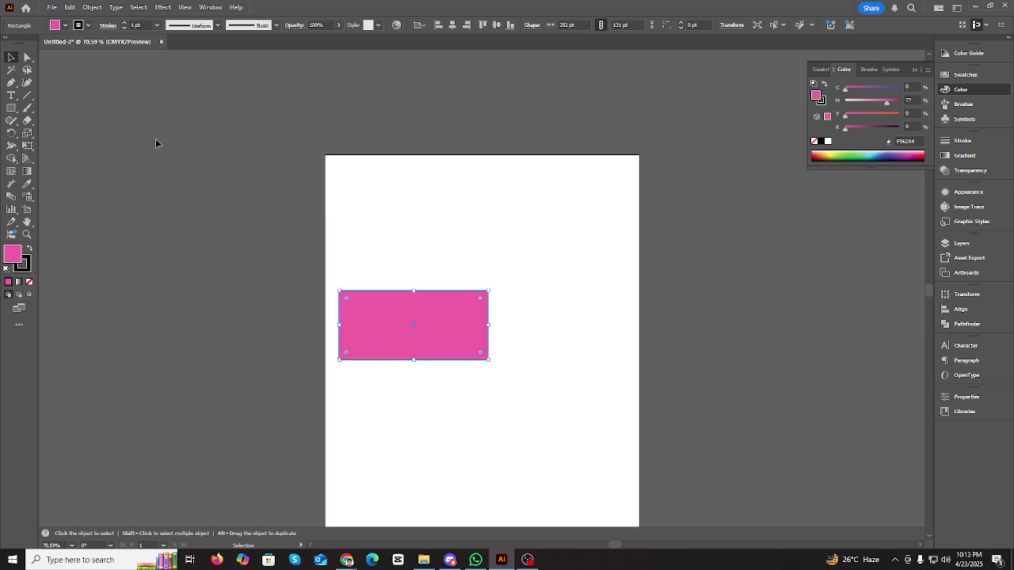
{"action": "left_click", "coordinate": [914, 69]}
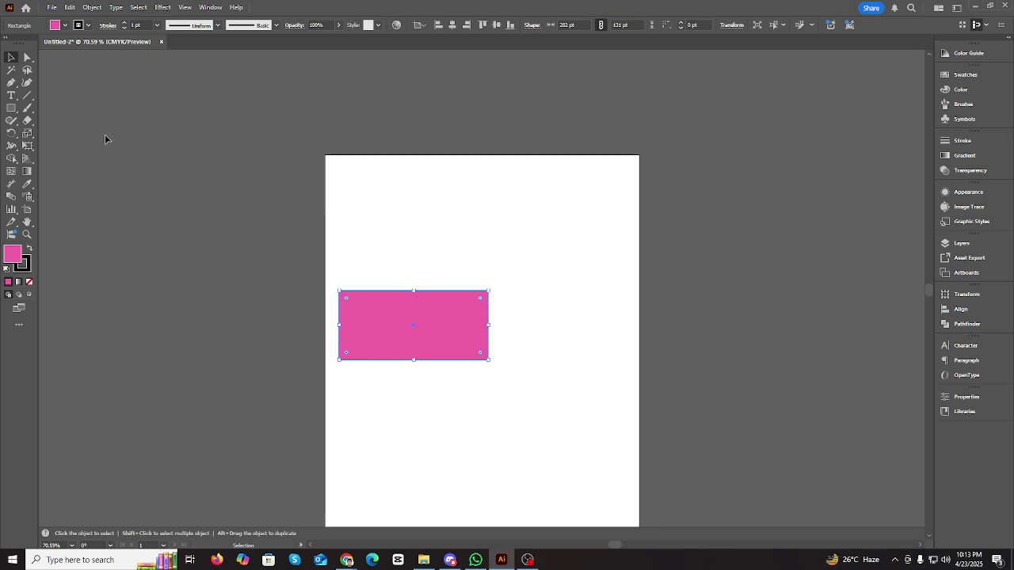
{"action": "left_click_drag", "start_coordinate": [454, 309], "coordinate": [454, 229]}
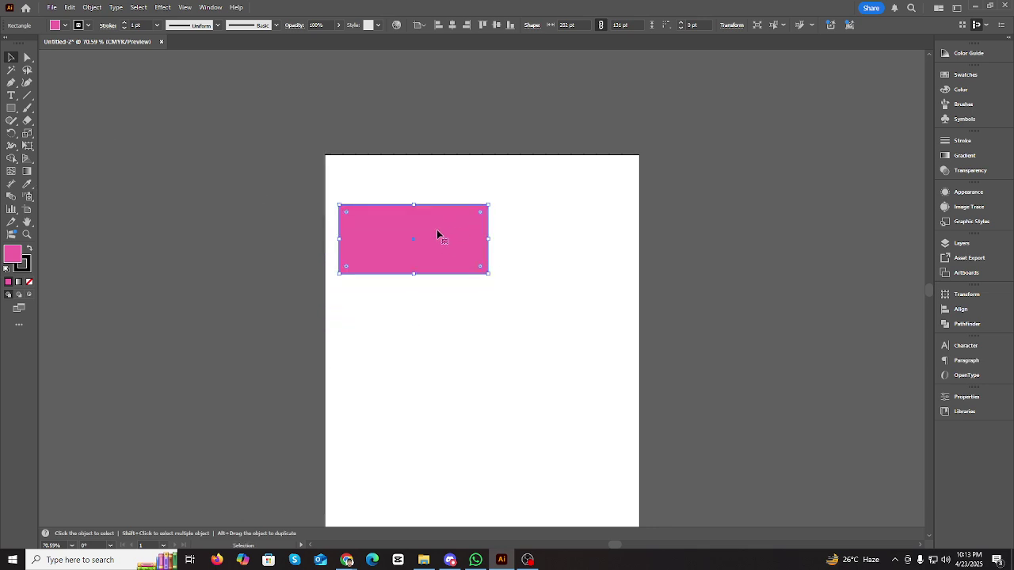
- Enlarge the pink rectangle to about 442 by 249 pt and move it slightly down and to the right
{"action": "left_click_drag", "start_coordinate": [411, 274], "coordinate": [411, 344]}
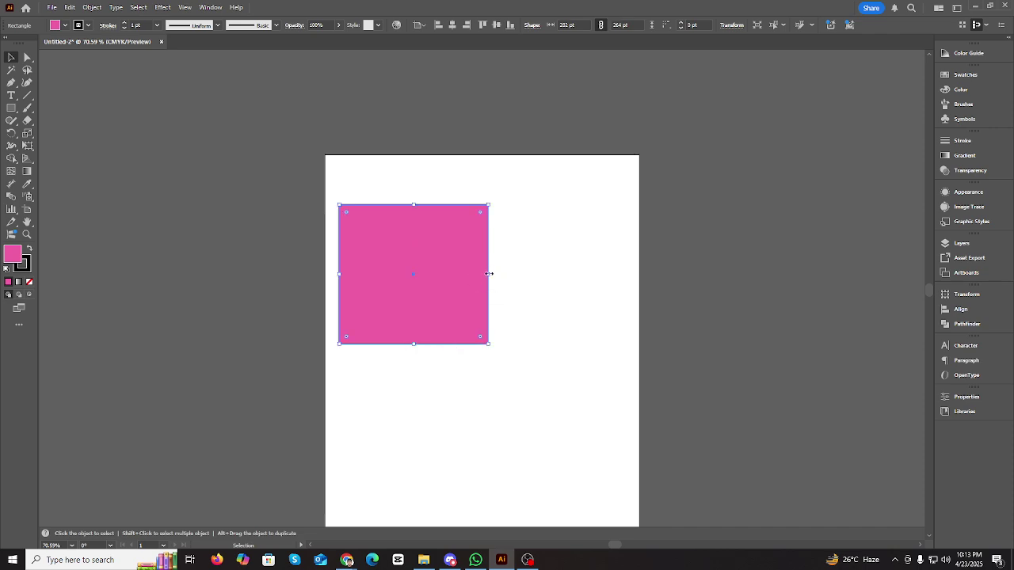
{"action": "left_click_drag", "start_coordinate": [489, 274], "coordinate": [576, 274]}
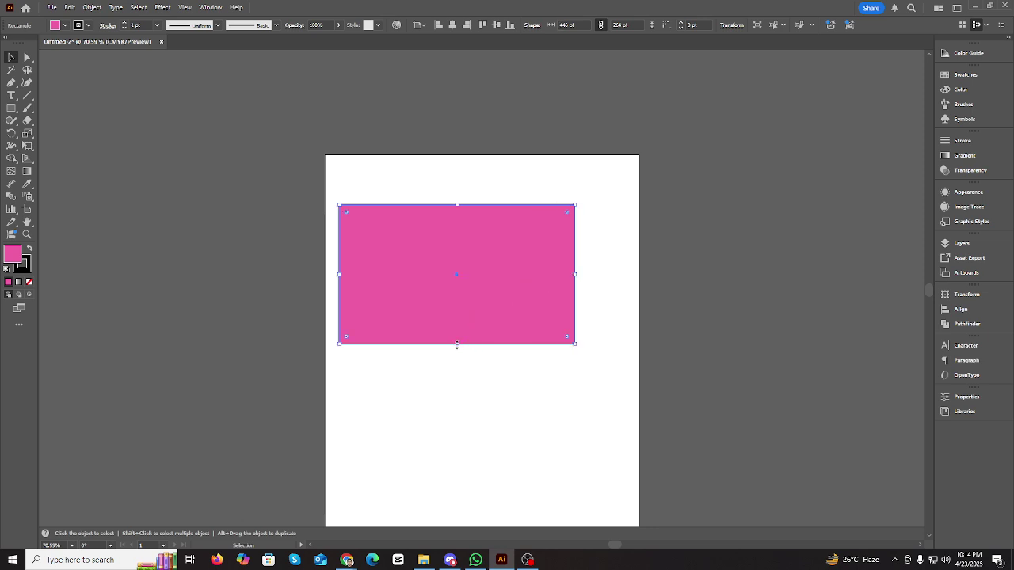
{"action": "mouse_move", "coordinate": [459, 344]}
{"action": "left_mouse_down"}
{"action": "mouse_move", "coordinate": [460, 290]}
{"action": "mouse_move", "coordinate": [459, 336]}
{"action": "left_mouse_up"}
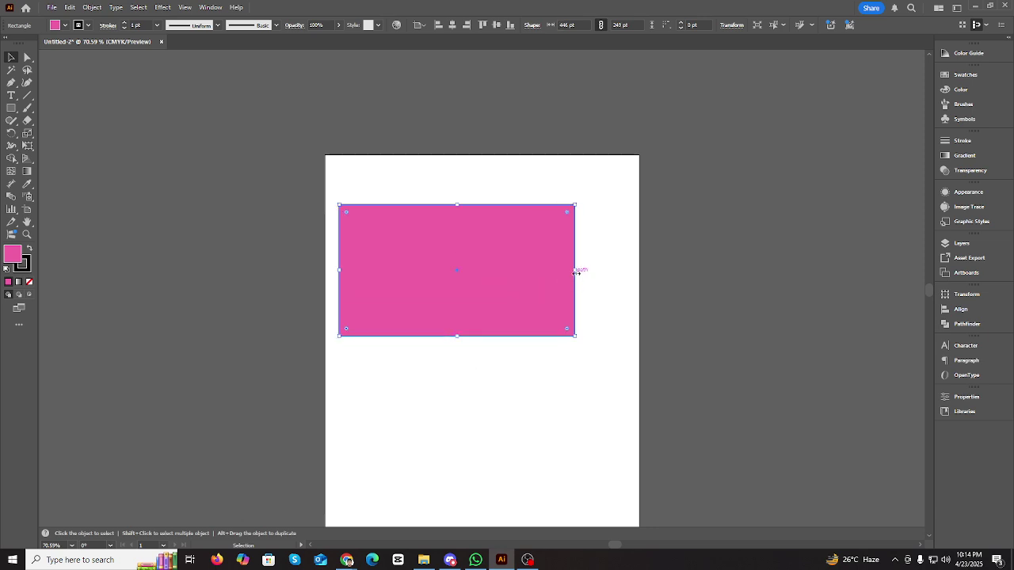
{"action": "left_click_drag", "start_coordinate": [511, 269], "coordinate": [573, 271]}
{"action": "mouse_move", "coordinate": [492, 270]}
{"action": "left_mouse_down"}
{"action": "mouse_move", "coordinate": [494, 299]}
{"action": "mouse_move", "coordinate": [498, 285]}
{"action": "left_mouse_up"}
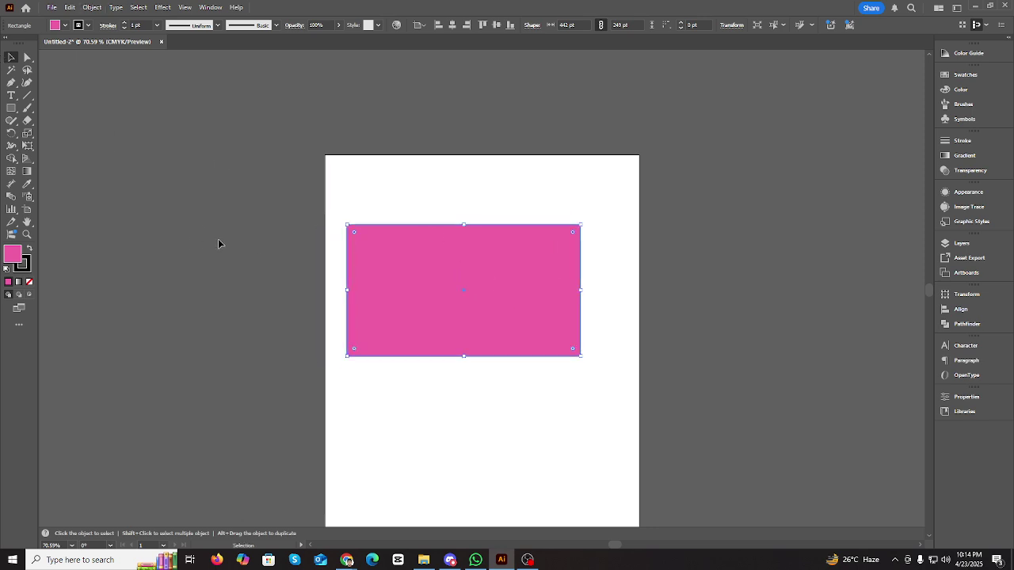
- Resize the pink rectangle to about 494 by 242 pt and shift it slightly right to centre it on the artboard
{"action": "left_click_drag", "start_coordinate": [465, 356], "coordinate": [480, 381]}
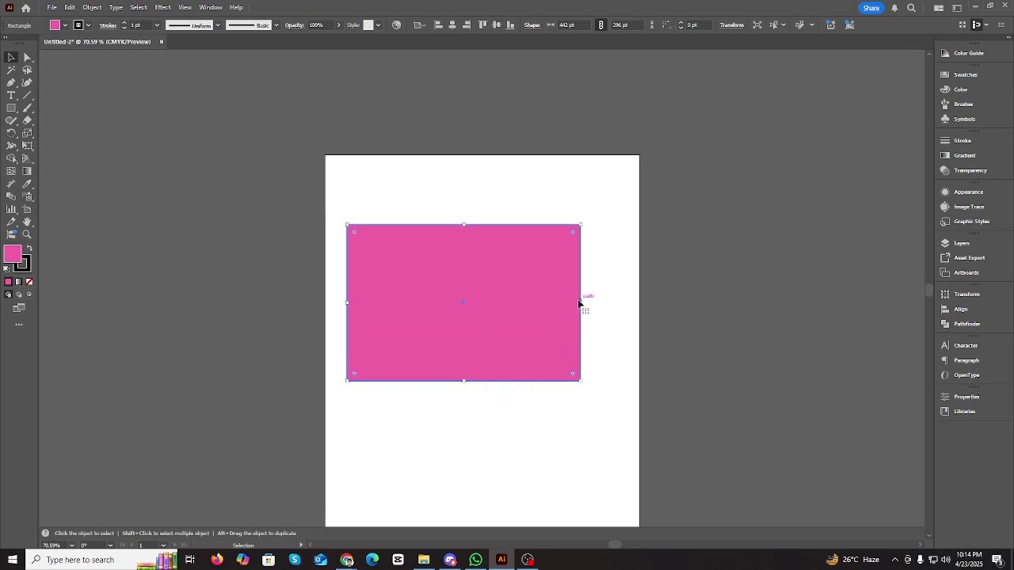
{"action": "left_click_drag", "start_coordinate": [583, 306], "coordinate": [608, 305]}
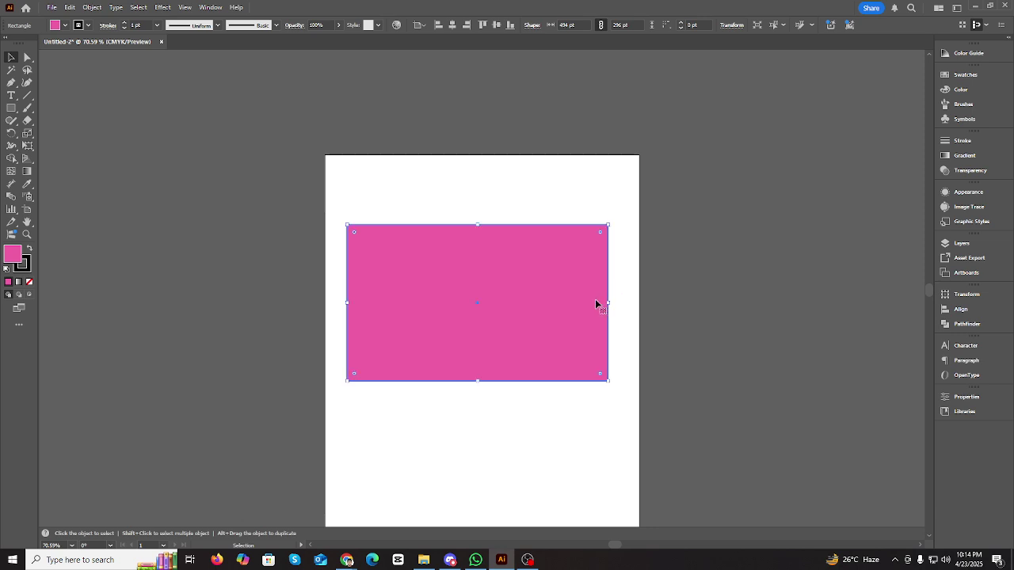
{"action": "left_click_drag", "start_coordinate": [478, 381], "coordinate": [478, 352]}
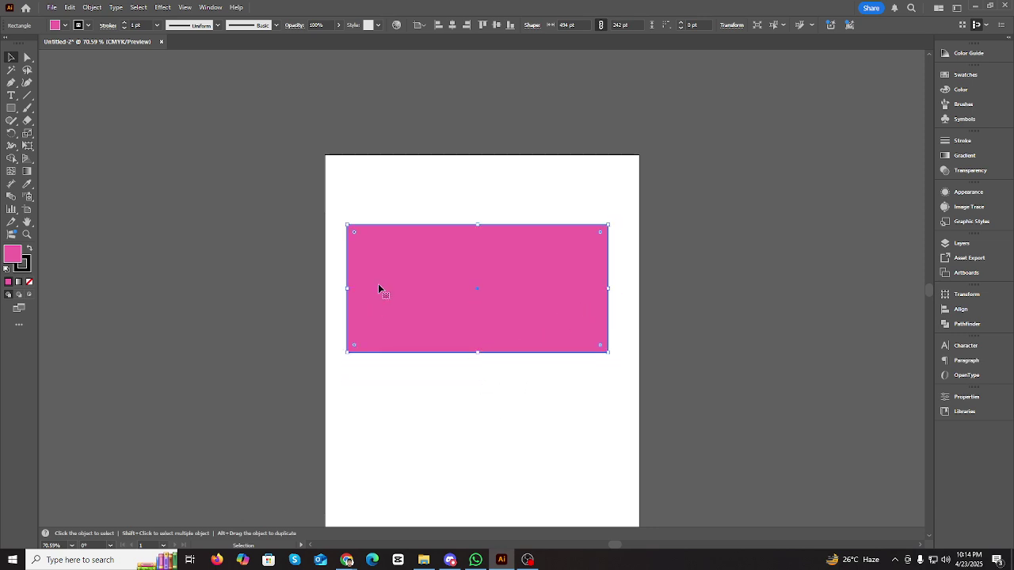
{"action": "left_click_drag", "start_coordinate": [492, 292], "coordinate": [501, 293]}
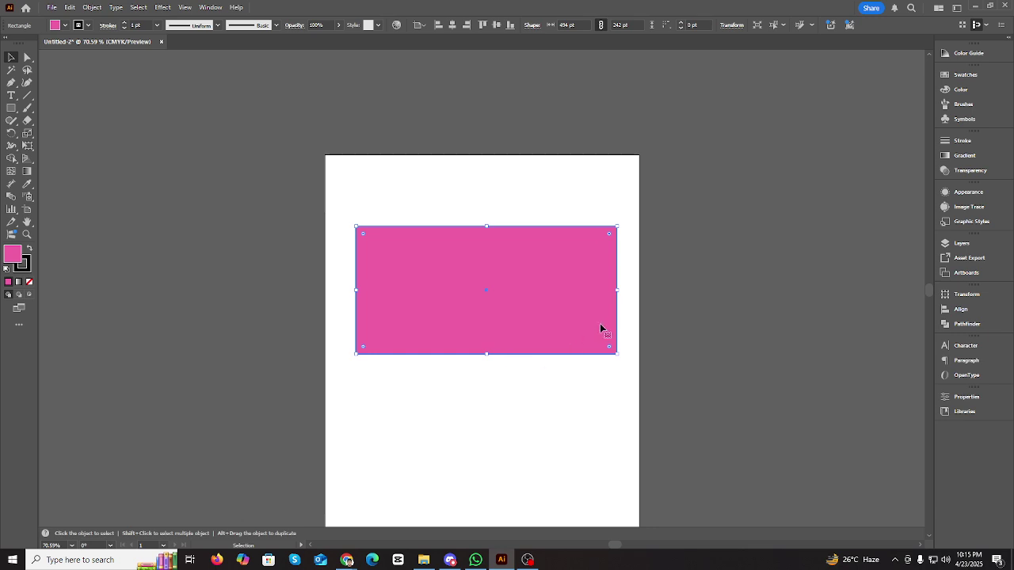
- Hide the pink rectangle's selection edges and show them again
{"action": "key", "text": "ctrl+h"}
{"action": "scroll", "coordinate": [581, 301], "scroll_direction": "up", "scroll_amount": 1}
{"action": "key", "text": "ctrl+h"}
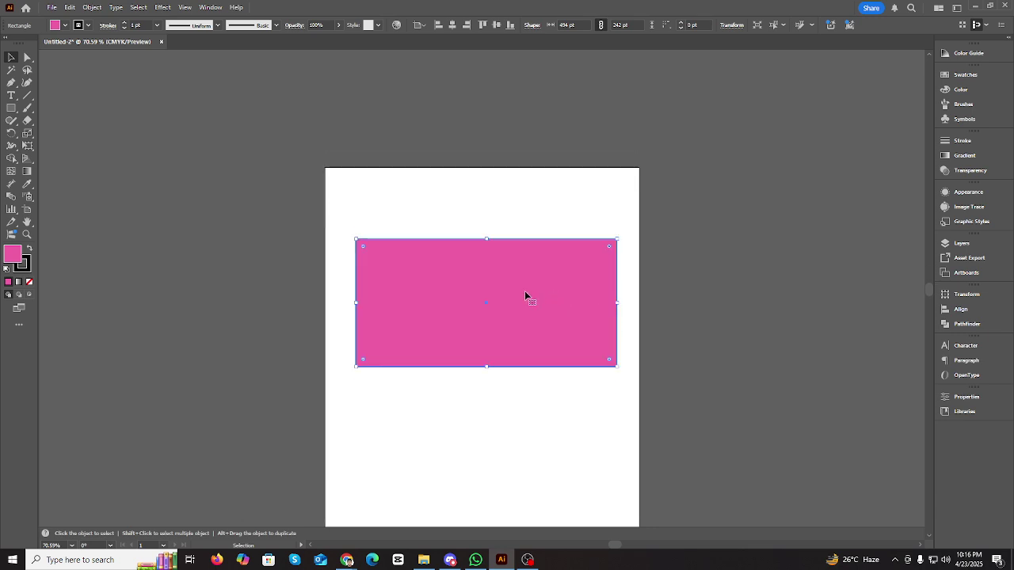
- Move the pink rectangle up near the artboard's top edge and reduce its height to about 172 pt
{"action": "left_click_drag", "start_coordinate": [526, 292], "coordinate": [519, 249]}
{"action": "left_click_drag", "start_coordinate": [483, 321], "coordinate": [464, 284]}
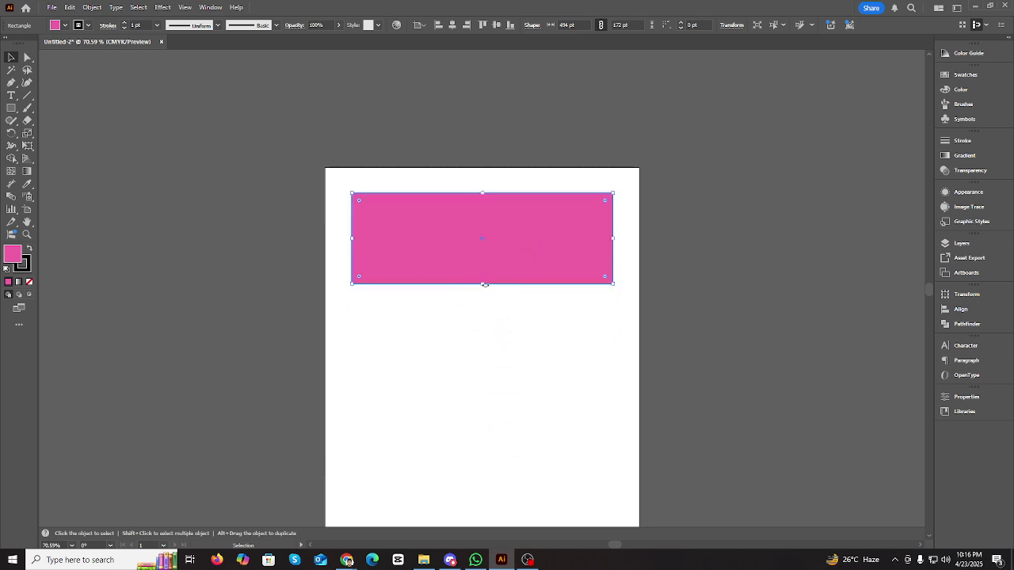
- Increase the pink rectangle's height to about 229 pt by extending its lower edge
{"action": "left_click_drag", "start_coordinate": [481, 284], "coordinate": [485, 315]}
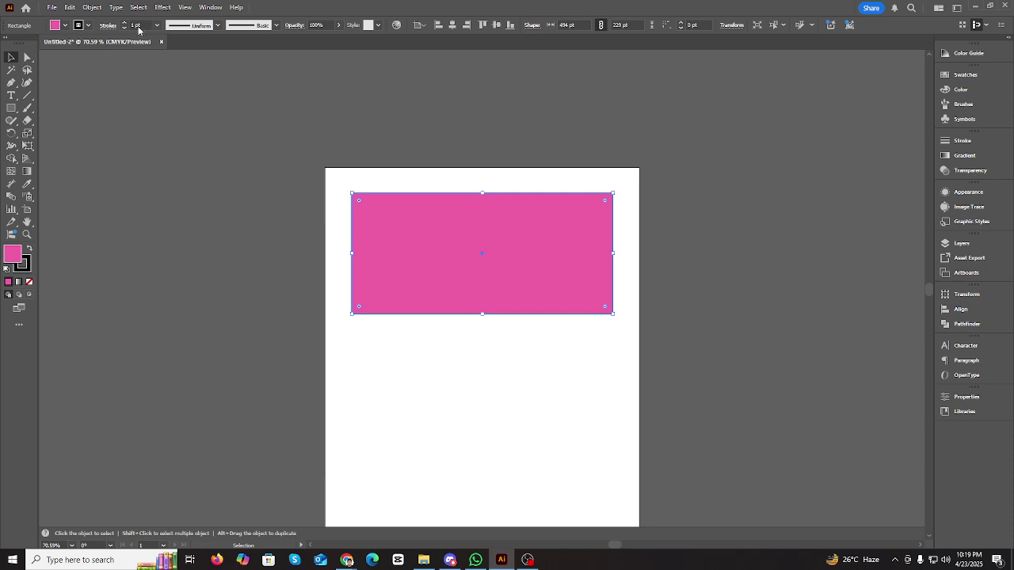
{"action": "scroll", "coordinate": [412, 269], "scroll_direction": "down", "scroll_amount": 1}
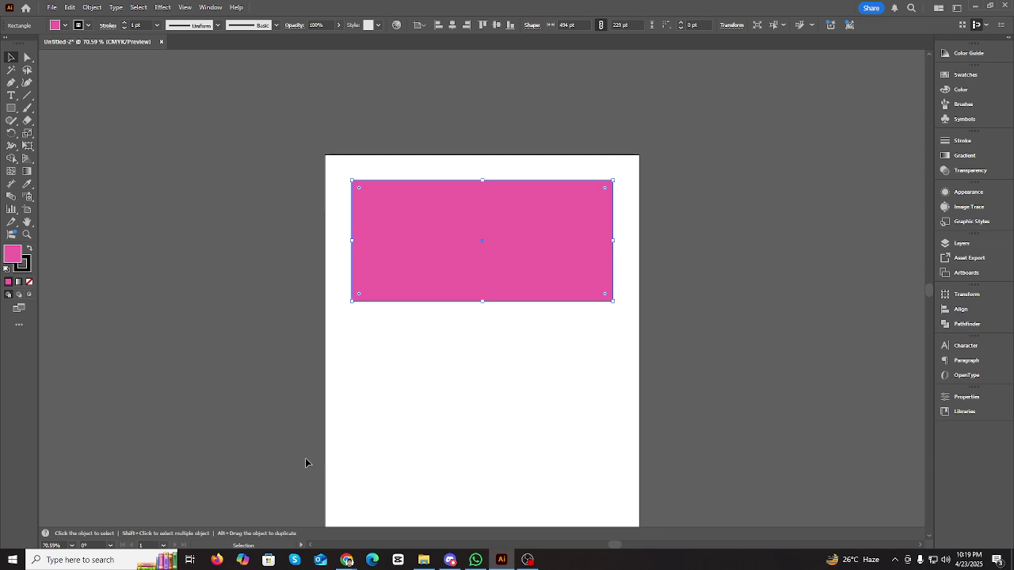
- Switch to Creative Cloud Desktop and examine the beta versions in its apps catalogue
{"action": "left_click", "coordinate": [79, 560]}
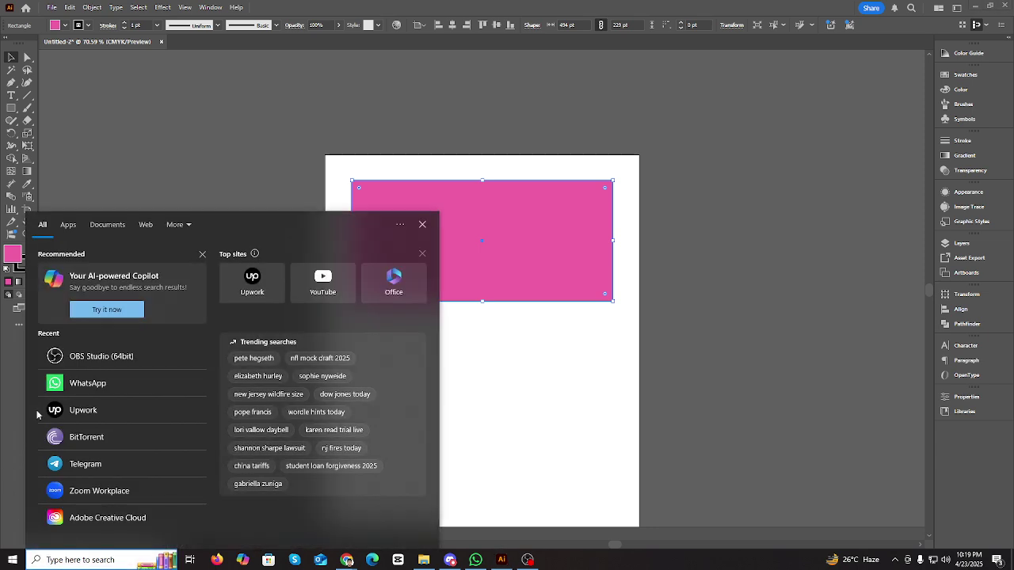
{"action": "left_click", "coordinate": [89, 517]}
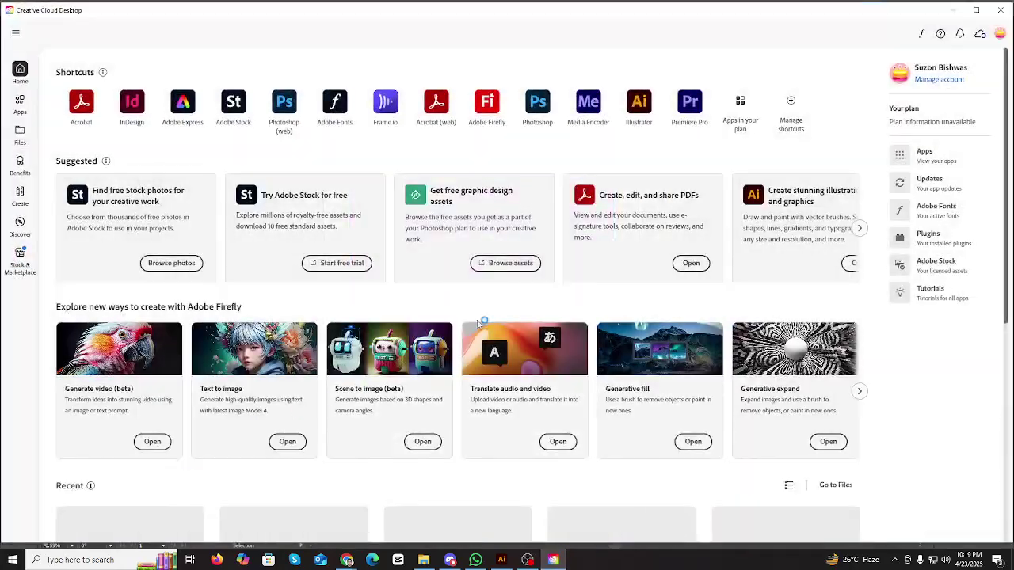
{"action": "left_click", "coordinate": [22, 105]}
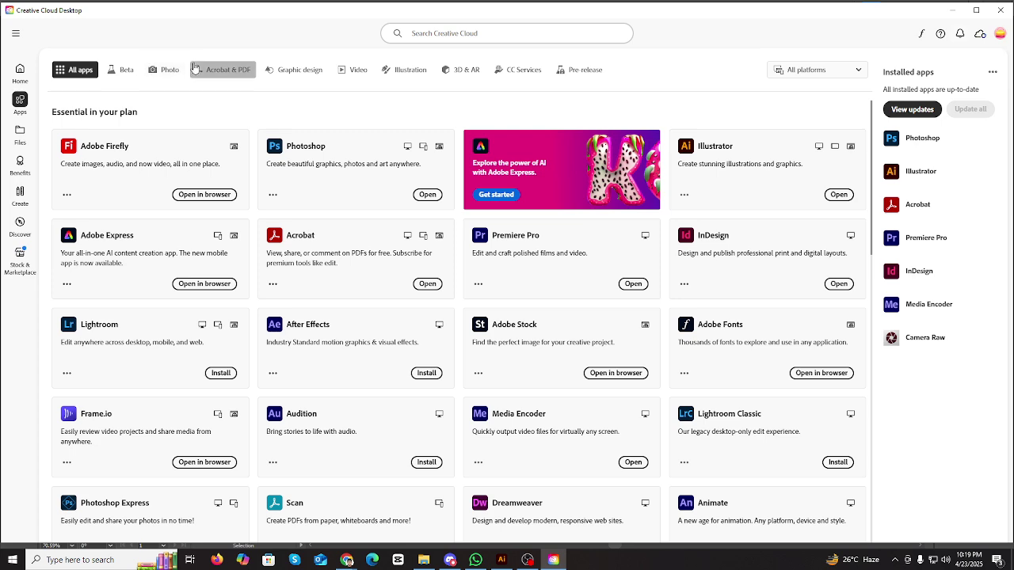
{"action": "left_click", "coordinate": [126, 71]}
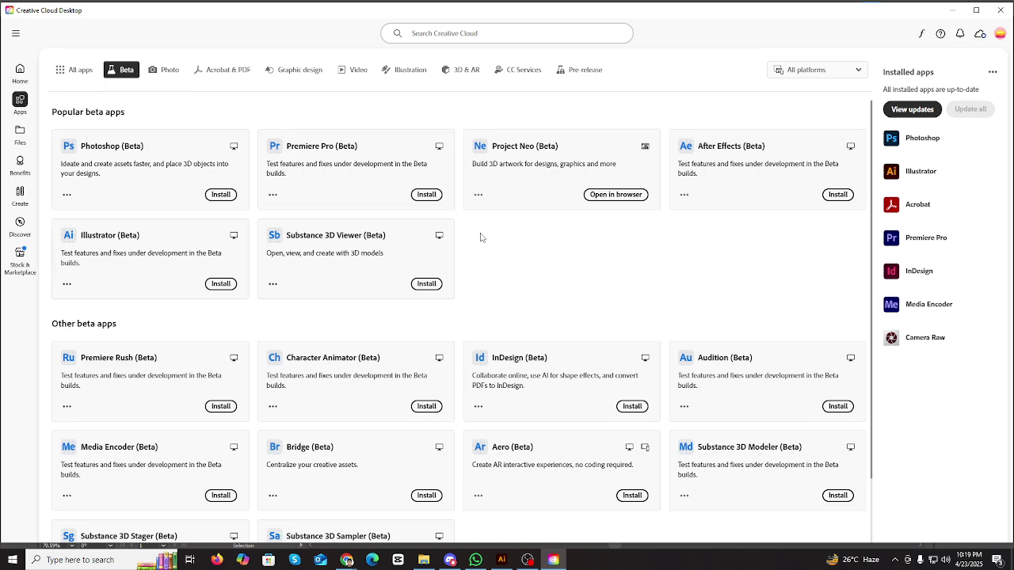
{"action": "scroll", "coordinate": [624, 317], "scroll_direction": "down", "scroll_amount": 1}
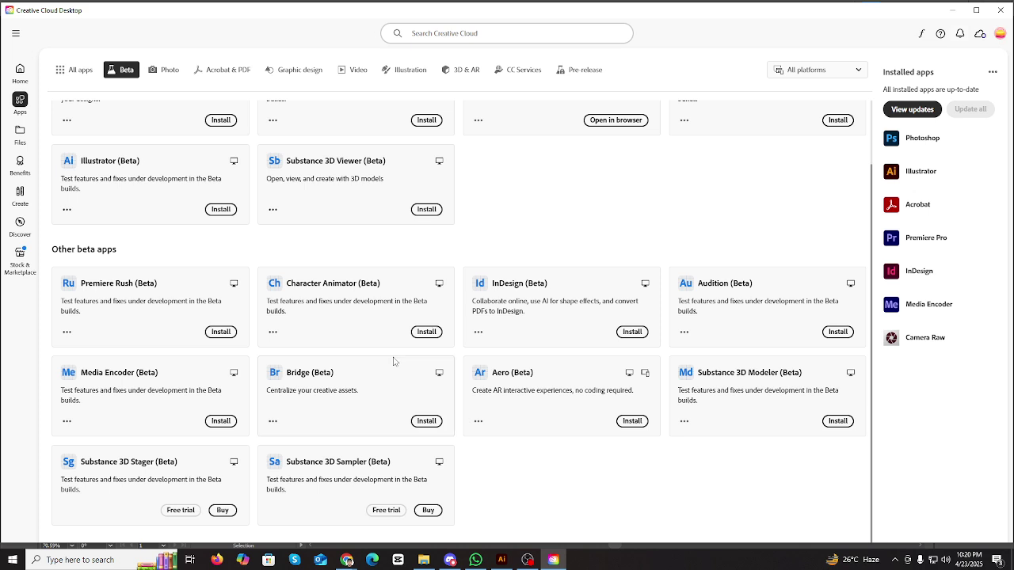
{"action": "scroll", "coordinate": [389, 377], "scroll_direction": "up", "scroll_amount": 2}
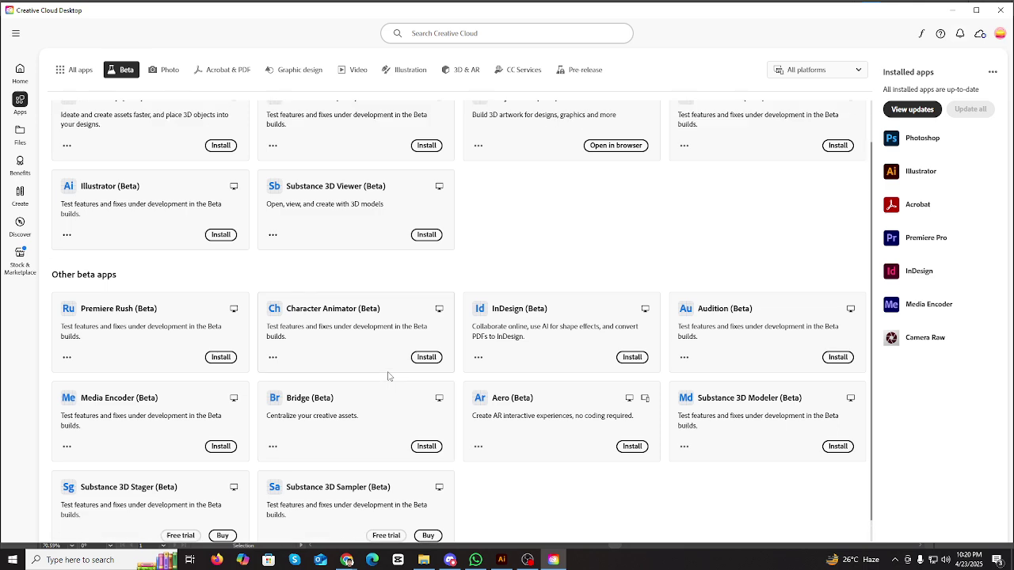
{"action": "scroll", "coordinate": [390, 377], "scroll_direction": "down", "scroll_amount": 2}
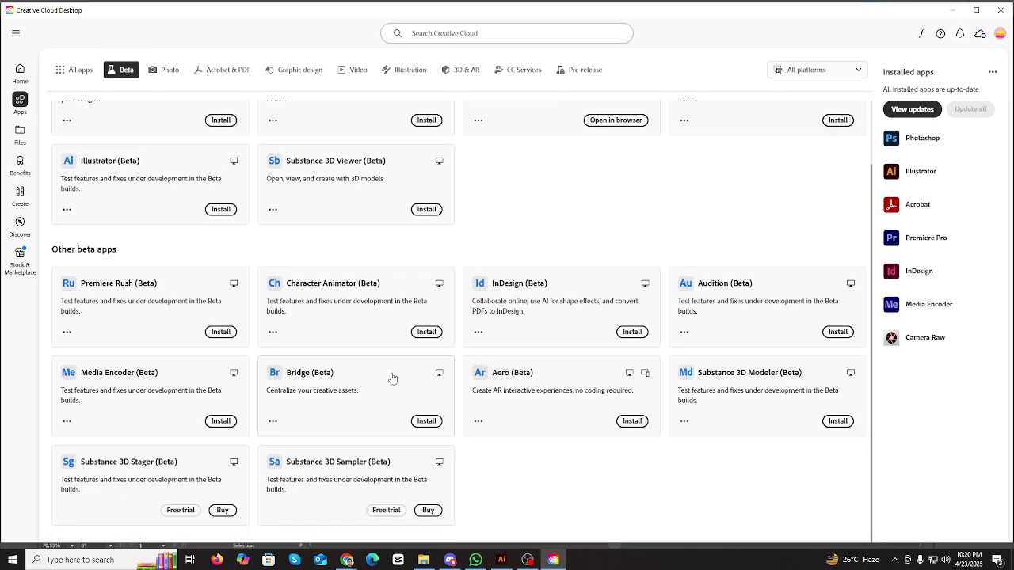
{"action": "scroll", "coordinate": [363, 344], "scroll_direction": "up", "scroll_amount": 2}
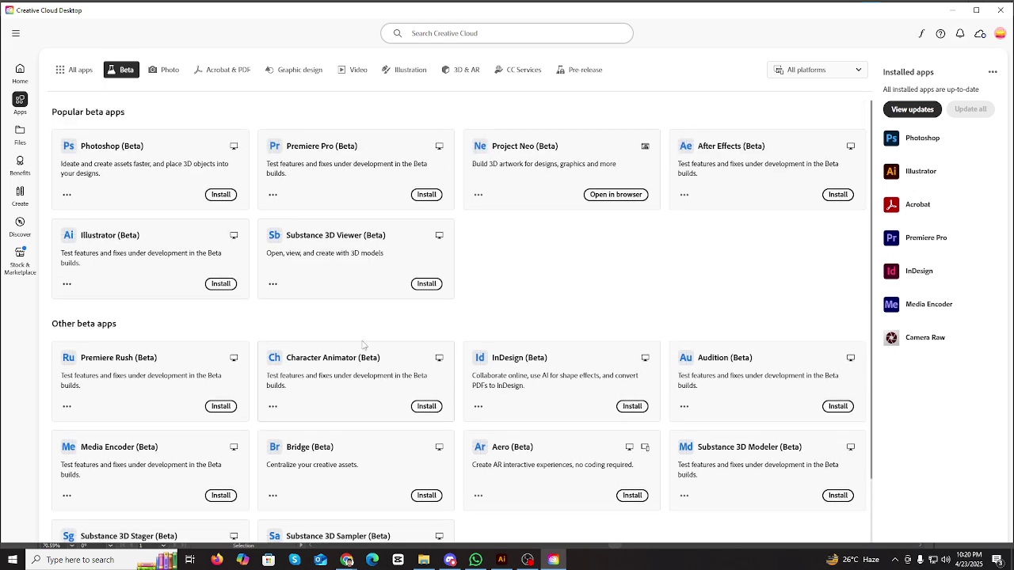
- Look over the Creative Cloud home page and switch back to Illustrator
{"action": "left_click", "coordinate": [20, 71]}
{"action": "scroll", "coordinate": [489, 450], "scroll_direction": "down", "scroll_amount": 4}
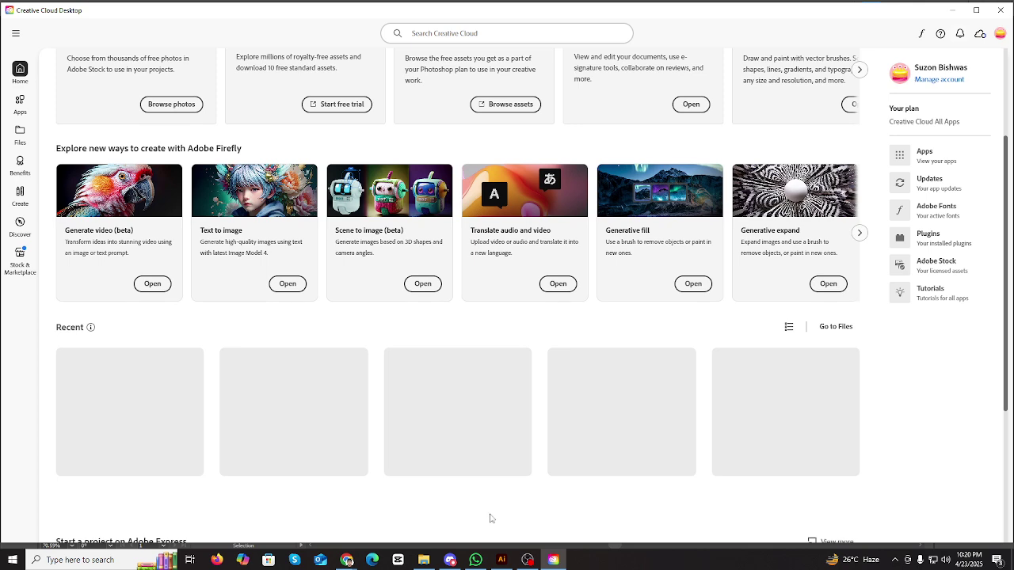
{"action": "left_click", "coordinate": [502, 560]}
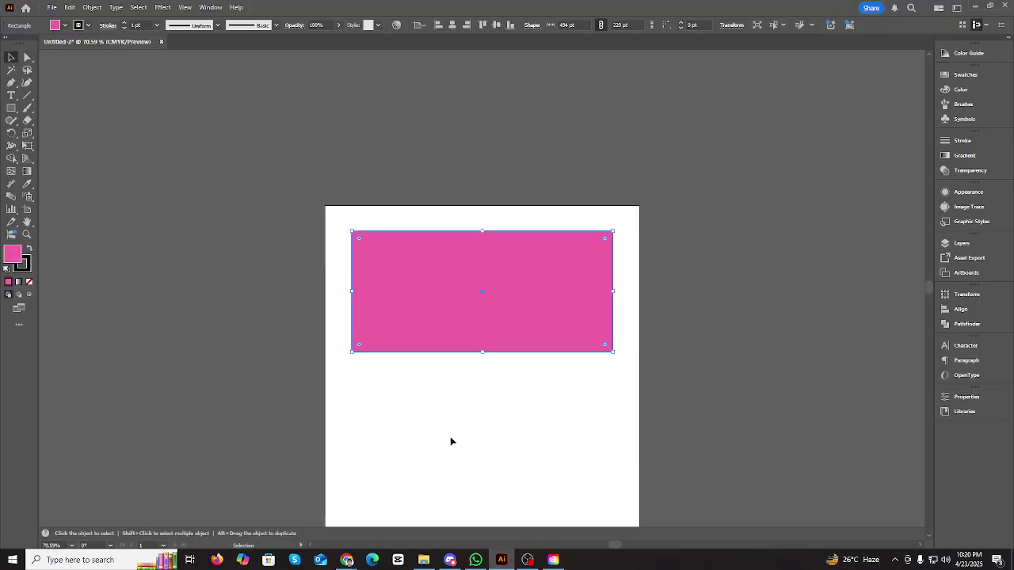
{"action": "key", "text": "a"}
{"action": "key", "text": "ctrl+minus"}
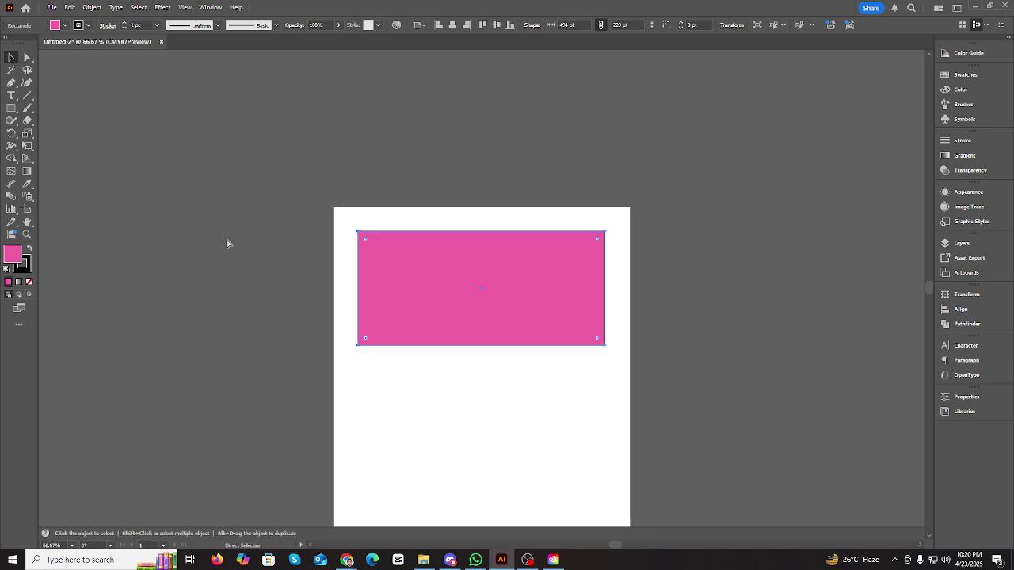
{"action": "key", "text": "ctrl+minus"}
{"action": "key", "text": "ctrl+minus"}
{"action": "key", "text": "ctrl+minus"}
{"action": "key", "text": "v"}
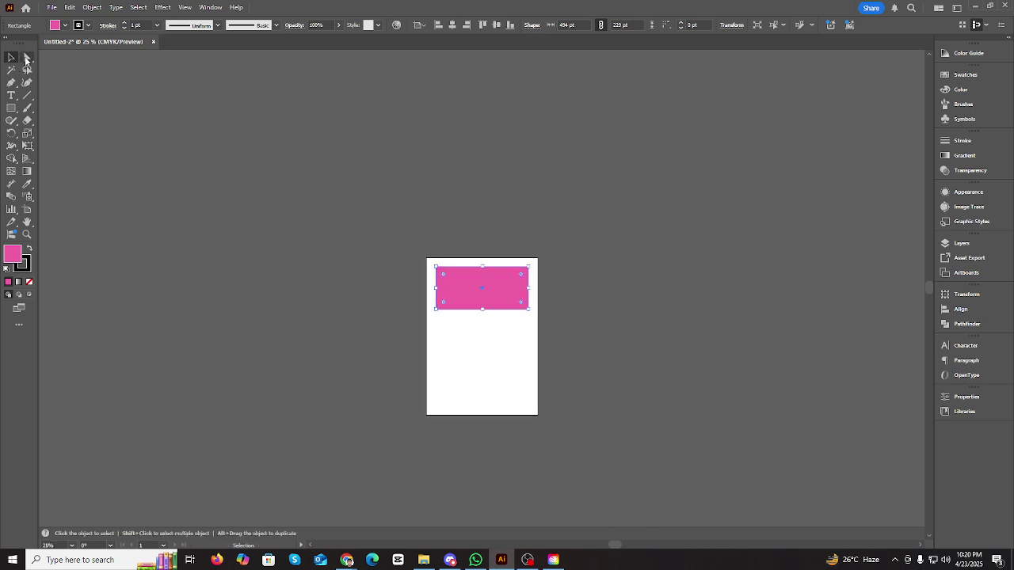
{"action": "left_click", "coordinate": [26, 57]}
{"action": "key", "text": "ctrl+plus"}
{"action": "key", "text": "ctrl+plus"}
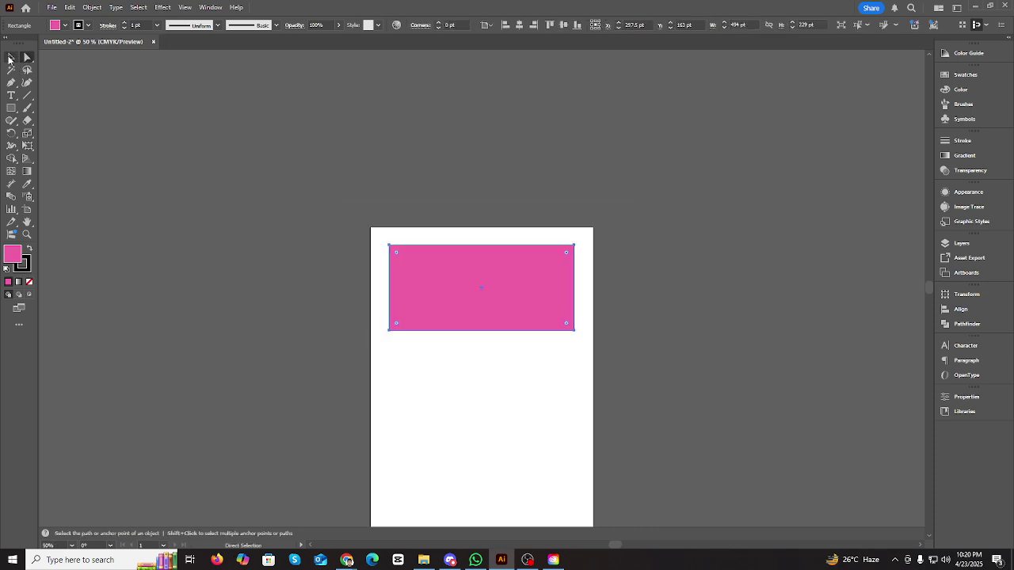
- View the Rectangle and Type tool groups and look over the Color and Stroke settings
{"action": "left_click", "coordinate": [10, 109]}
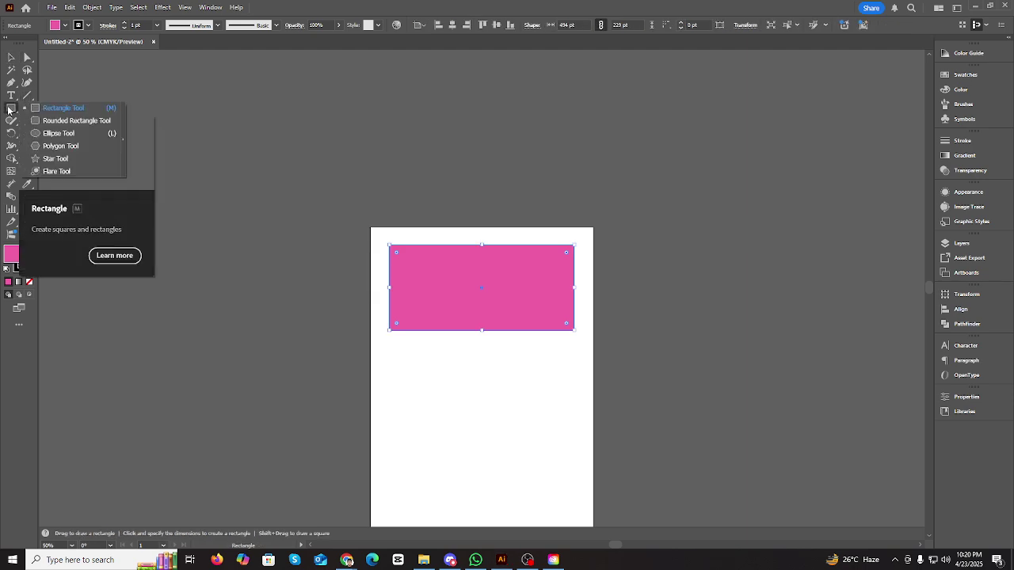
{"action": "left_click", "coordinate": [11, 96]}
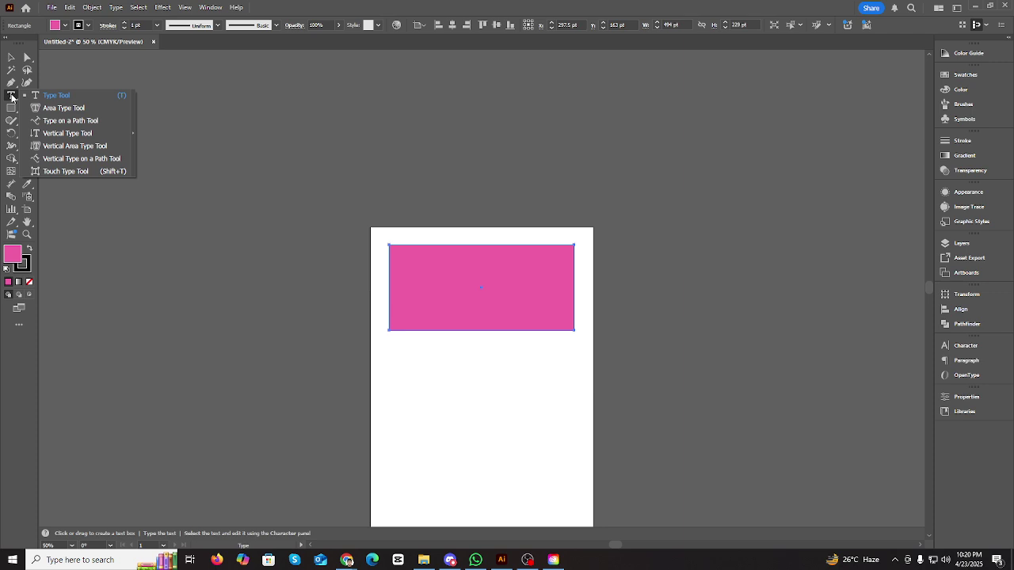
{"action": "left_click", "coordinate": [956, 92]}
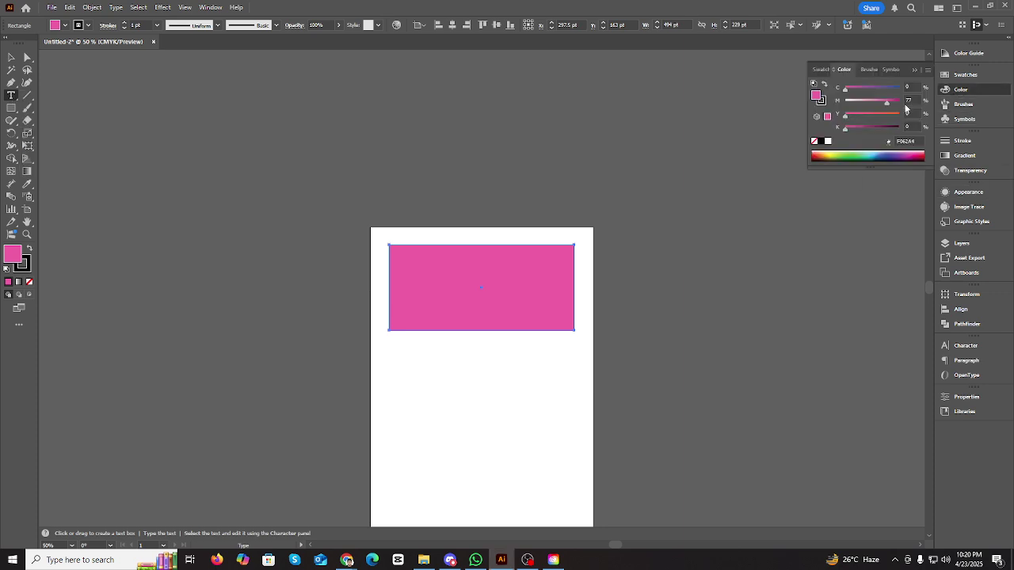
{"action": "left_click", "coordinate": [964, 141]}
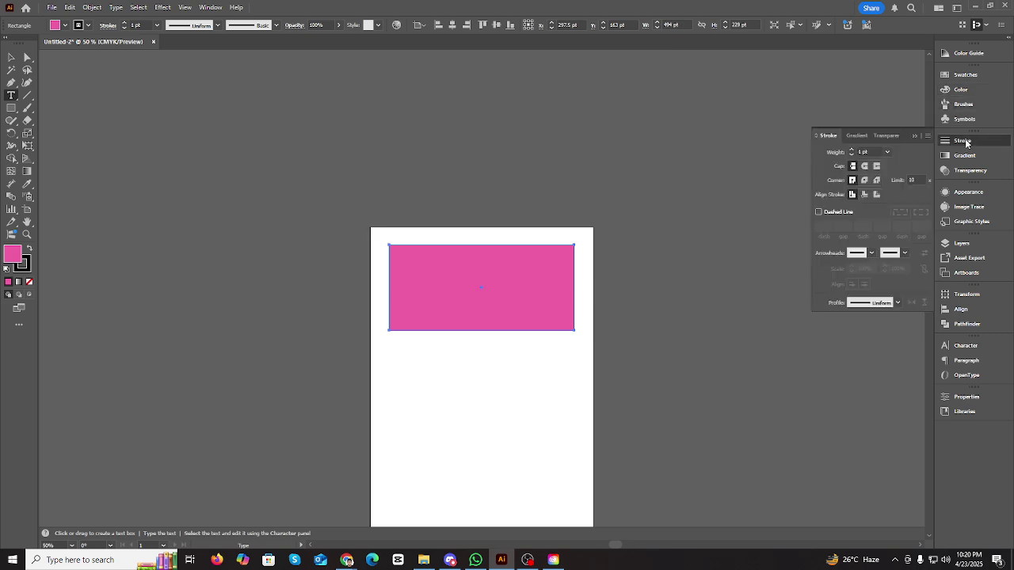
- Rearrange the panel dock so that Align and Layers sit in the Stroke group, directly below Stroke
{"action": "left_click", "coordinate": [956, 245]}
{"action": "mouse_move", "coordinate": [956, 245]}
{"action": "left_mouse_down"}
{"action": "mouse_move", "coordinate": [960, 144]}
{"action": "mouse_move", "coordinate": [960, 153]}
{"action": "left_mouse_up"}
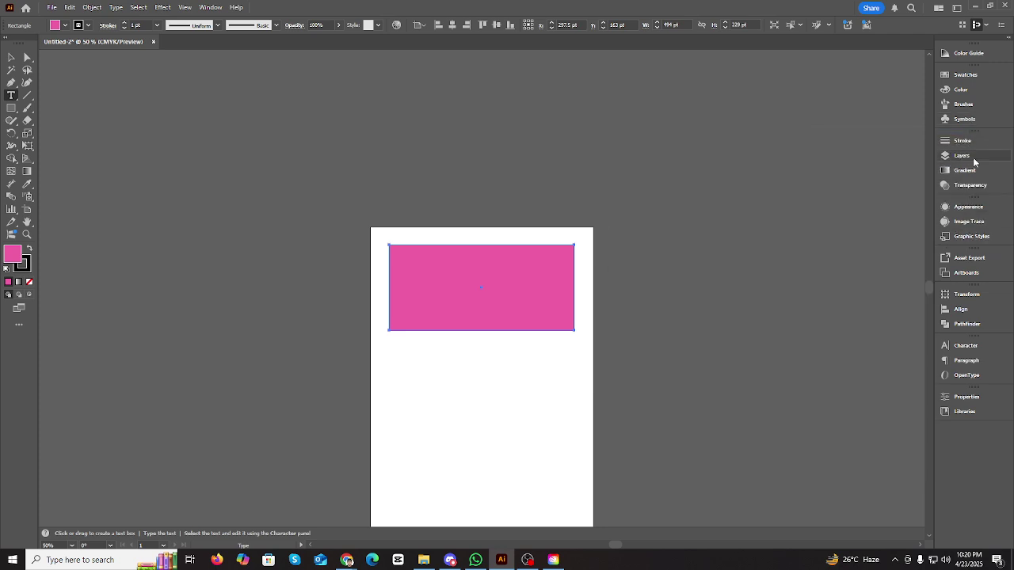
{"action": "left_click_drag", "start_coordinate": [968, 310], "coordinate": [966, 191]}
{"action": "left_click_drag", "start_coordinate": [966, 195], "coordinate": [965, 157]}
{"action": "left_click", "coordinate": [964, 157]}
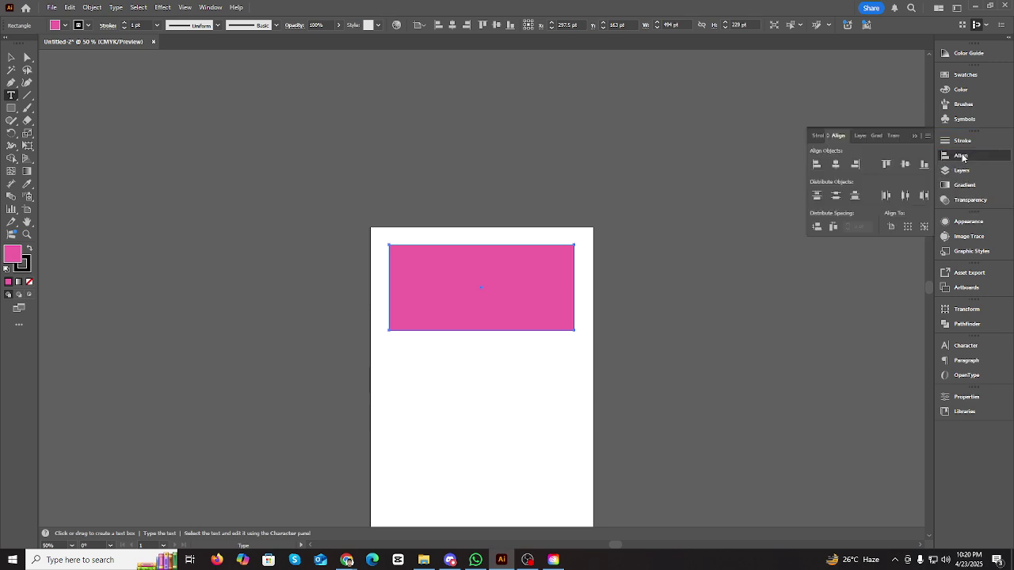
- Add the Pathfinder and Transform panels to the Stroke group, directly below Layers
{"action": "left_click", "coordinate": [968, 325]}
{"action": "left_click_drag", "start_coordinate": [979, 331], "coordinate": [959, 185]}
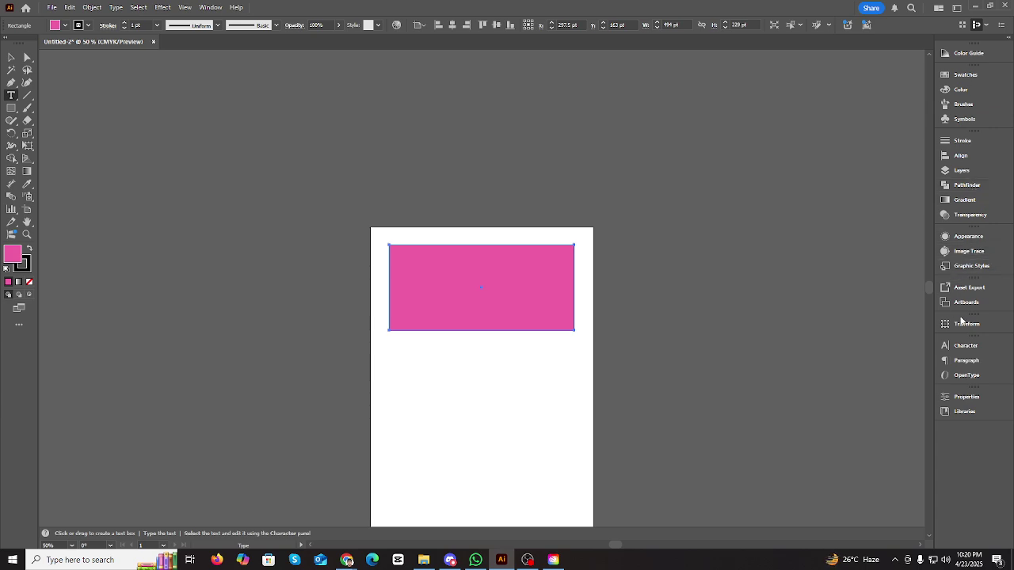
{"action": "left_click_drag", "start_coordinate": [960, 323], "coordinate": [959, 198]}
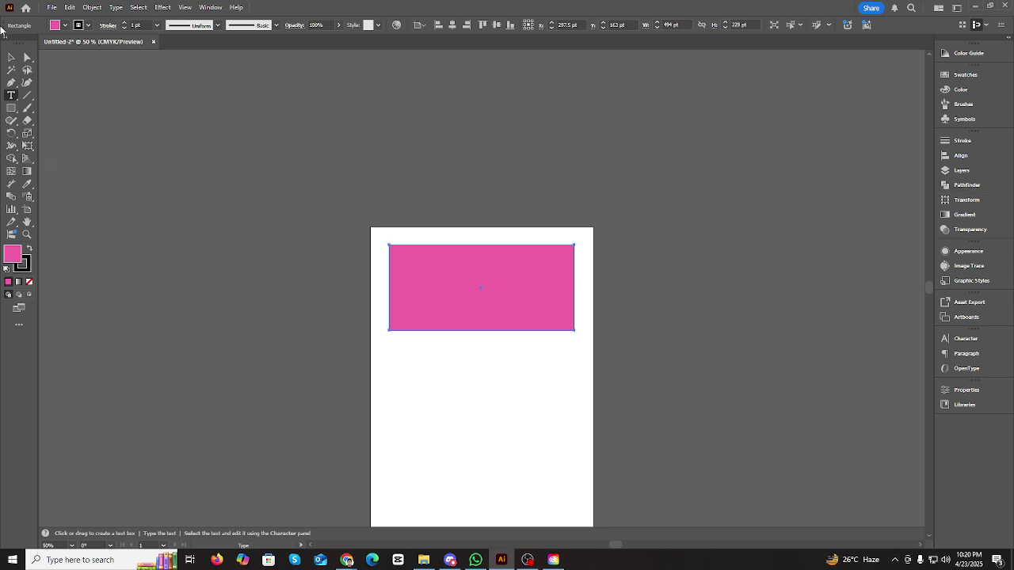
- Move the pink rectangle lower on the artboard and shift it slightly left of centre
{"action": "key", "text": "v"}
{"action": "left_click_drag", "start_coordinate": [528, 260], "coordinate": [534, 308]}
{"action": "key", "text": "ctrl+equal"}
{"action": "scroll", "coordinate": [530, 307], "scroll_direction": "down", "scroll_amount": 2}
{"action": "scroll", "coordinate": [528, 307], "scroll_direction": "down", "scroll_amount": 2}
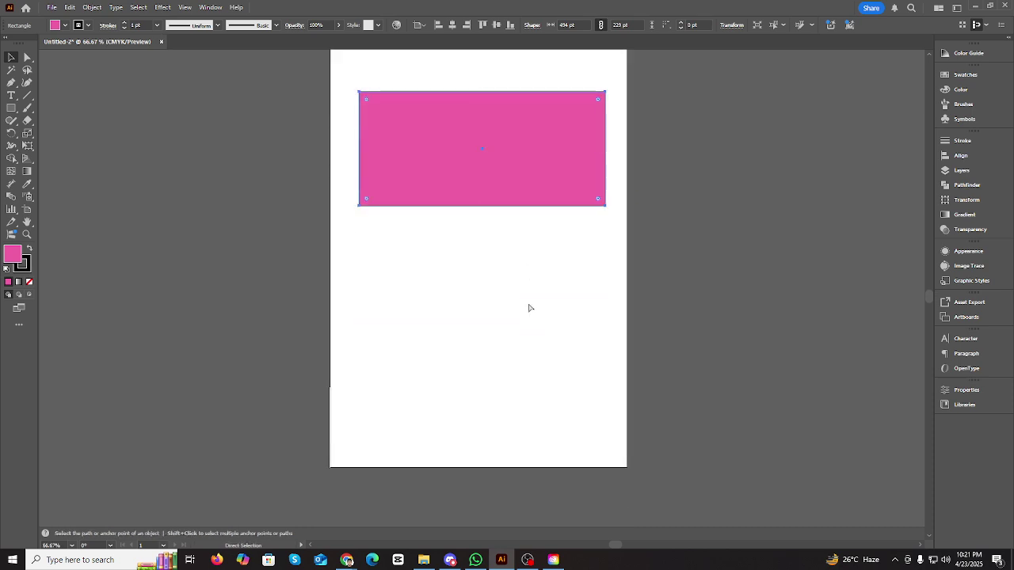
{"action": "scroll", "coordinate": [528, 306], "scroll_direction": "up", "scroll_amount": 4}
{"action": "mouse_move", "coordinate": [518, 309]}
{"action": "left_mouse_down"}
{"action": "mouse_move", "coordinate": [521, 323]}
{"action": "mouse_move", "coordinate": [521, 296]}
{"action": "left_mouse_up"}
{"action": "scroll", "coordinate": [522, 296], "scroll_direction": "down", "scroll_amount": 1}
{"action": "scroll", "coordinate": [521, 301], "scroll_direction": "down", "scroll_amount": 2}
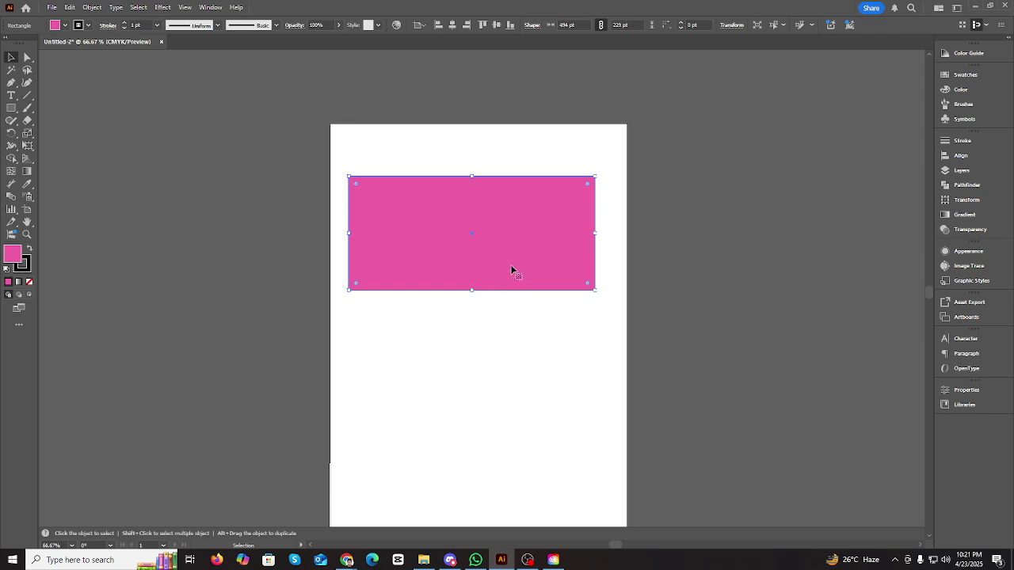
- Move the pink rectangle further down and centre it horizontally at about X 297.5 pt, Y 316 pt
{"action": "left_click_drag", "start_coordinate": [525, 231], "coordinate": [527, 291]}
{"action": "scroll", "coordinate": [528, 295], "scroll_direction": "down", "scroll_amount": 3}
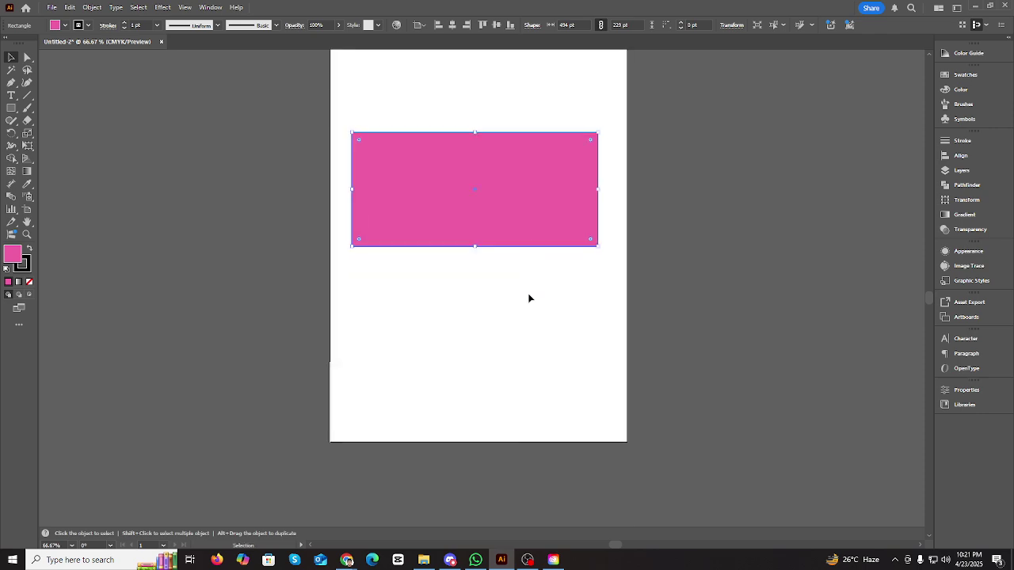
{"action": "key", "text": "ctrl+minus"}
{"action": "key", "text": "ctrl+minus"}
{"action": "key", "text": "ctrl+plus"}
{"action": "key", "text": "ctrl+plus"}
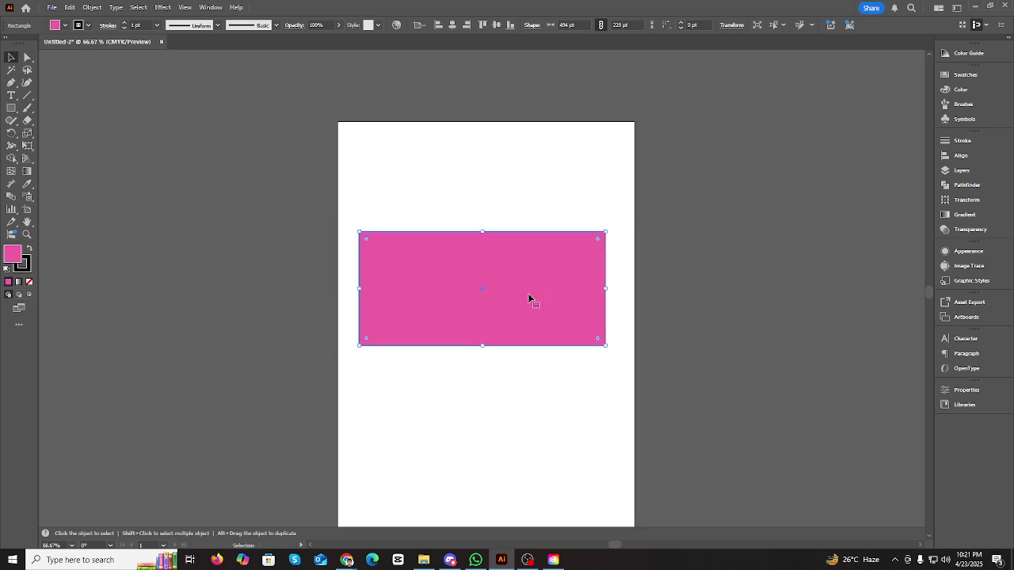
{"action": "mouse_move", "coordinate": [529, 296]}
{"action": "left_mouse_down"}
{"action": "mouse_move", "coordinate": [523, 321]}
{"action": "mouse_move", "coordinate": [544, 278]}
{"action": "mouse_move", "coordinate": [531, 296]}
{"action": "left_mouse_up"}
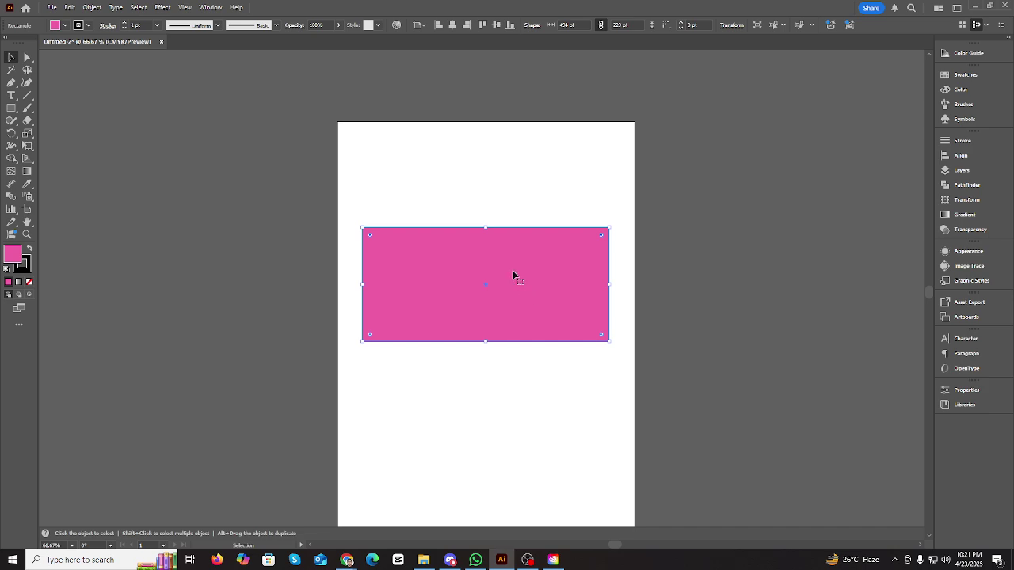
{"action": "left_click_drag", "start_coordinate": [479, 275], "coordinate": [480, 270]}
- Display the Transform values and move the pink rectangle up to about X 292.5 pt, Y 160 pt
{"action": "left_click", "coordinate": [961, 201]}
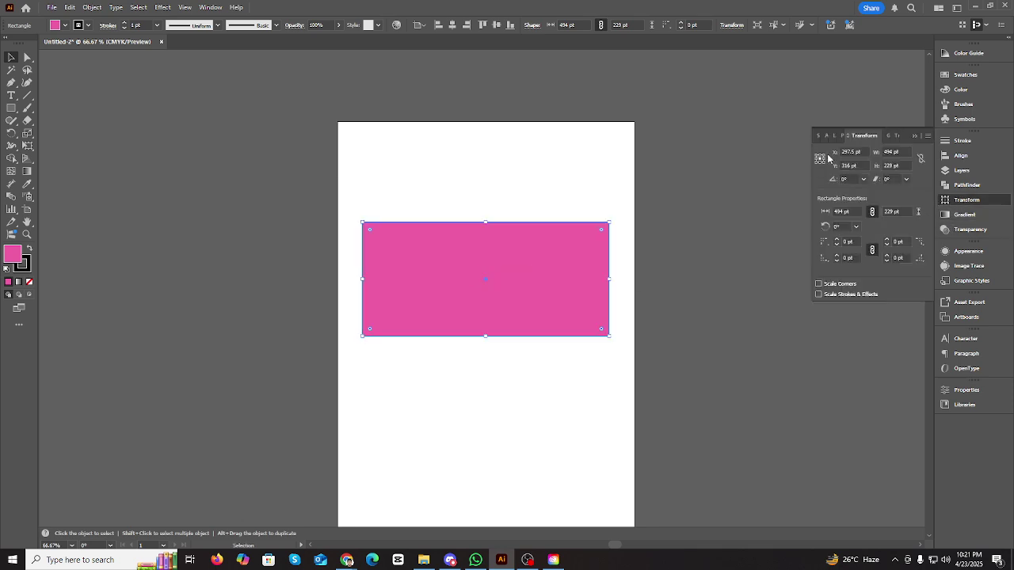
{"action": "left_click_drag", "start_coordinate": [485, 275], "coordinate": [496, 205]}
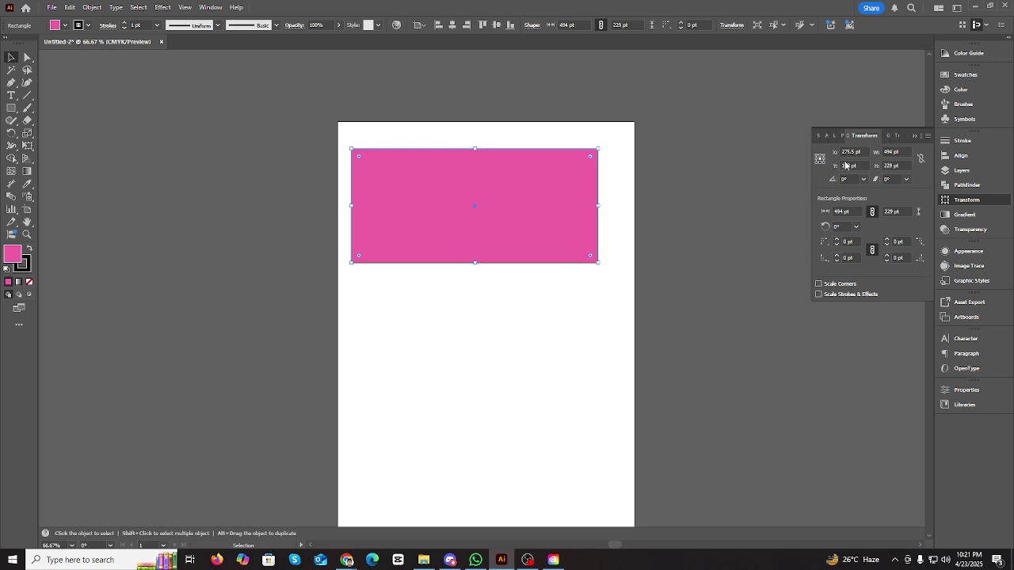
{"action": "left_click_drag", "start_coordinate": [564, 221], "coordinate": [526, 203]}
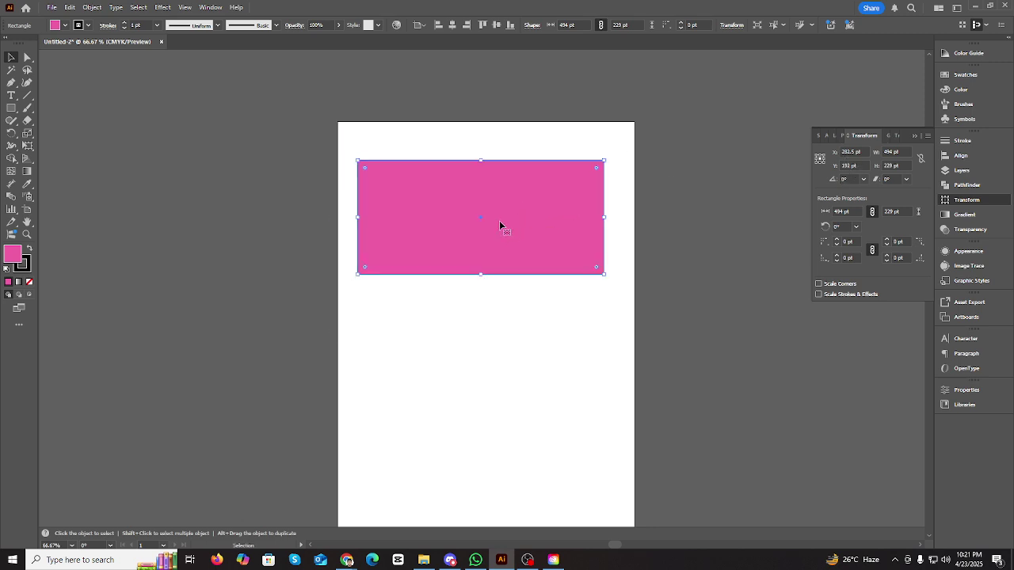
{"action": "scroll", "coordinate": [521, 247], "scroll_direction": "up", "scroll_amount": 3}
{"action": "left_click_drag", "start_coordinate": [523, 287], "coordinate": [524, 276]}
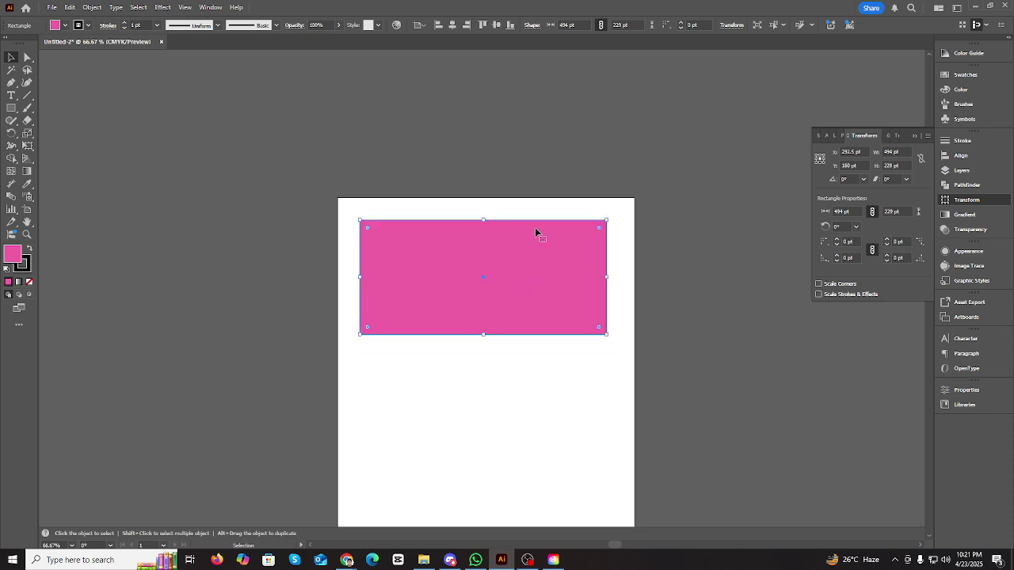
- Return to the Selection tool and show the document rulers
{"action": "scroll", "coordinate": [555, 198], "scroll_direction": "up", "scroll_amount": 2}
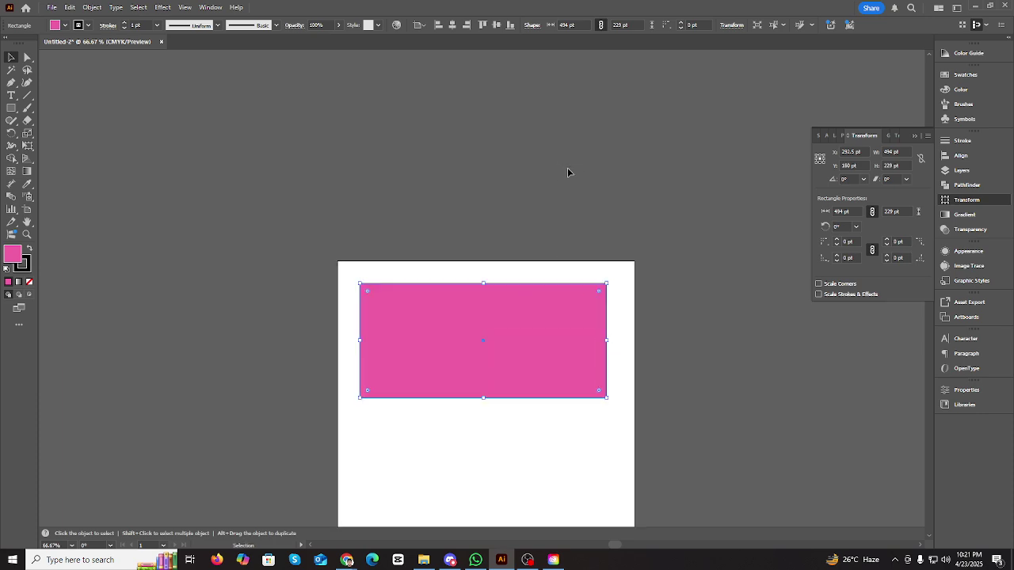
{"action": "left_click", "coordinate": [901, 151]}
{"action": "left_click", "coordinate": [10, 59]}
{"action": "scroll", "coordinate": [84, 283], "scroll_direction": "up", "scroll_amount": 2}
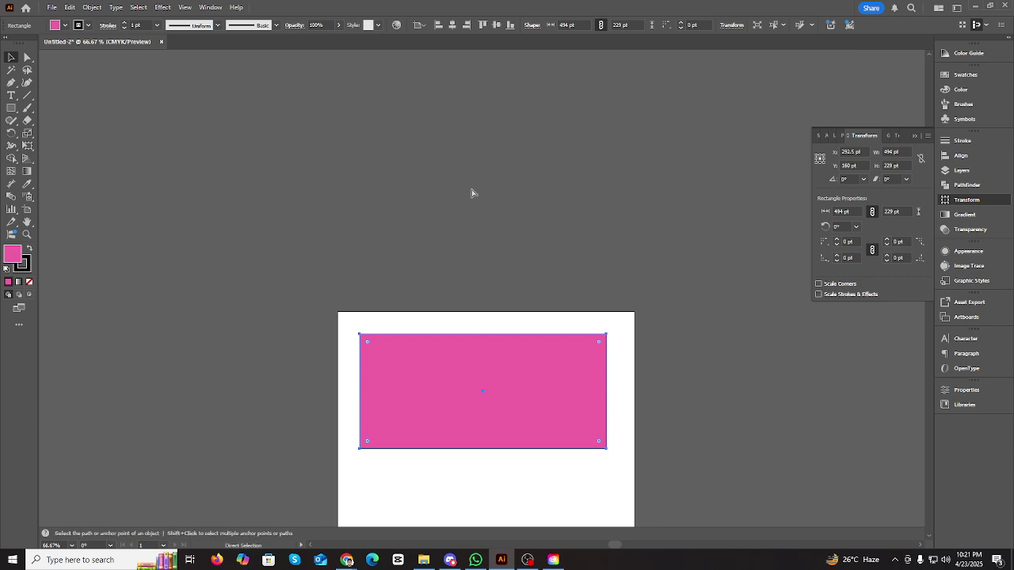
{"action": "key", "text": "ctrl+r"}
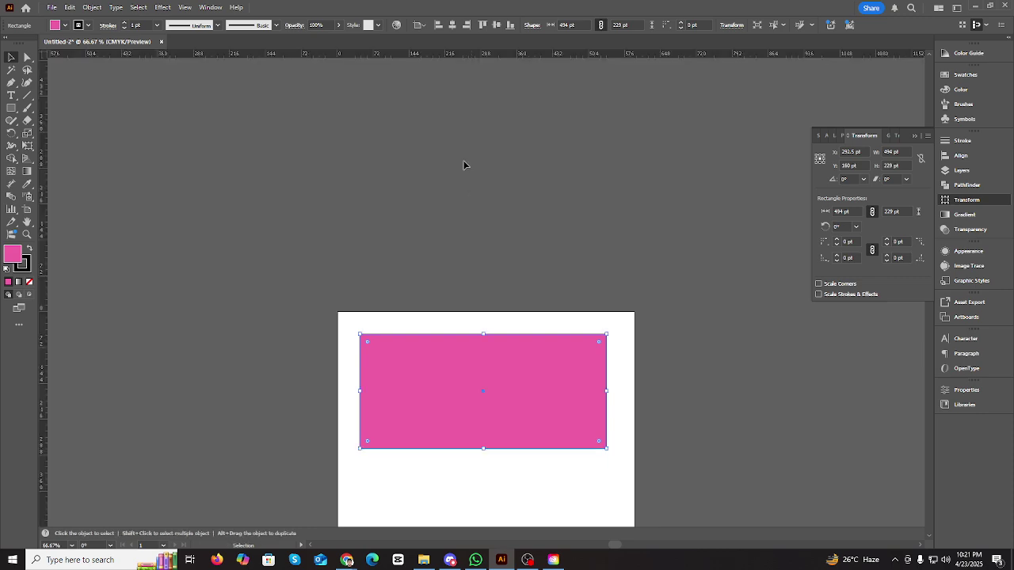
- Change the ruler units from points to inches
{"action": "right_click", "coordinate": [302, 57]}
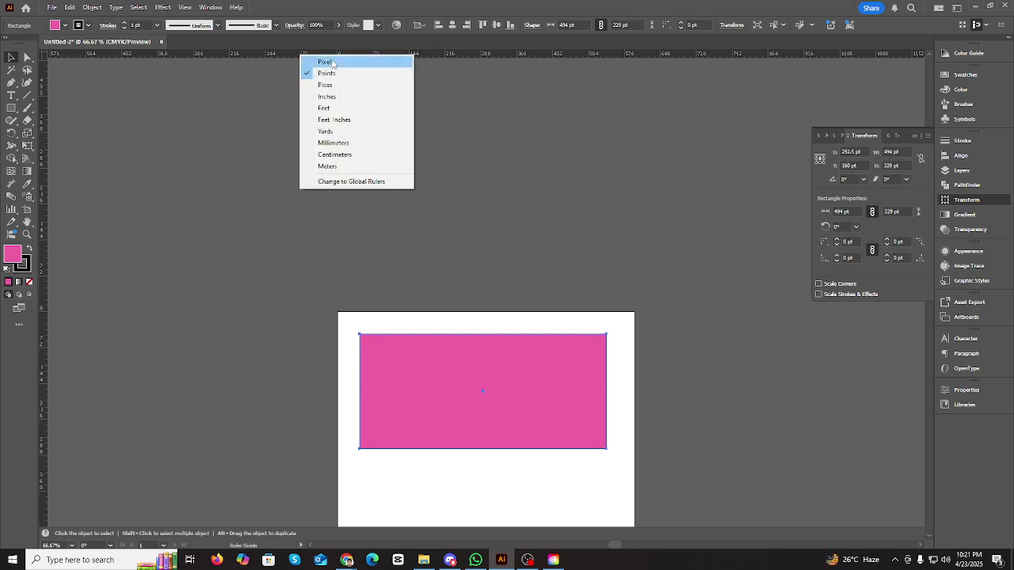
{"action": "left_click", "coordinate": [331, 97]}
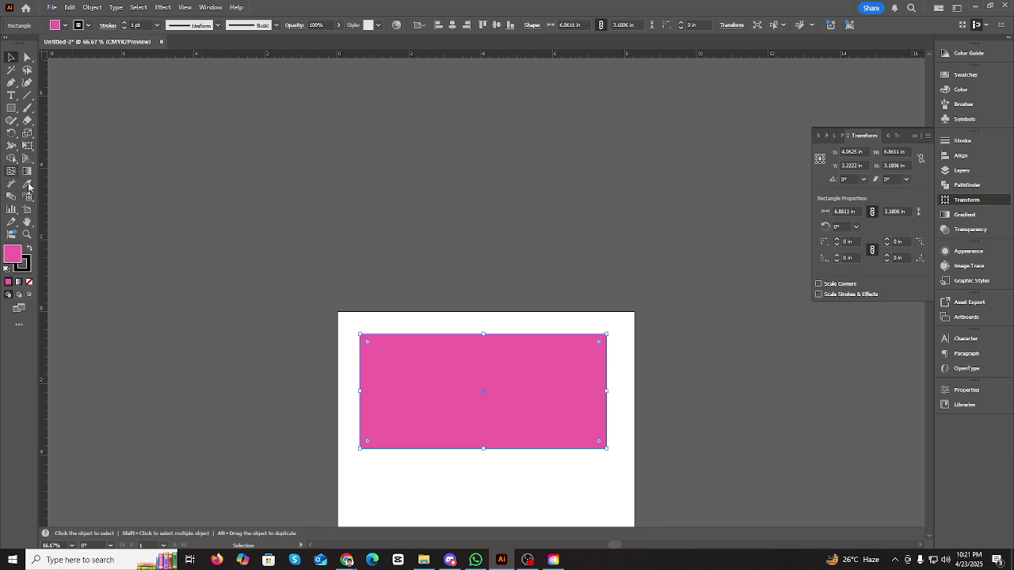
{"action": "scroll", "coordinate": [151, 210], "scroll_direction": "down", "scroll_amount": 5}
{"action": "scroll", "coordinate": [199, 237], "scroll_direction": "up", "scroll_amount": 5}
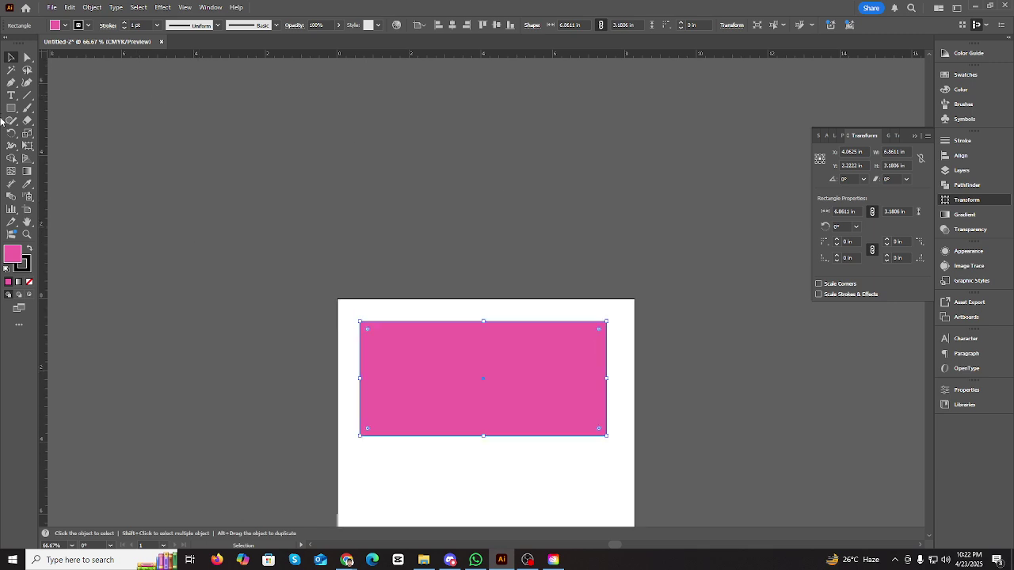
- Add the point text "ctrl +R= Ruller" in the empty canvas area above the artboard
{"action": "left_click", "coordinate": [11, 95]}
{"action": "left_click", "coordinate": [338, 169]}
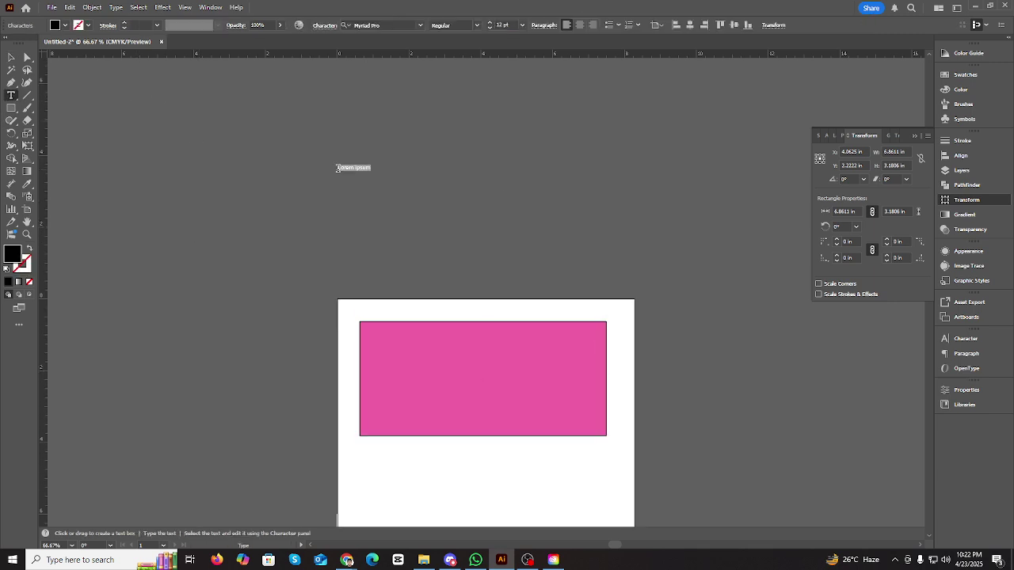
{"action": "key", "text": "BackSpace"}
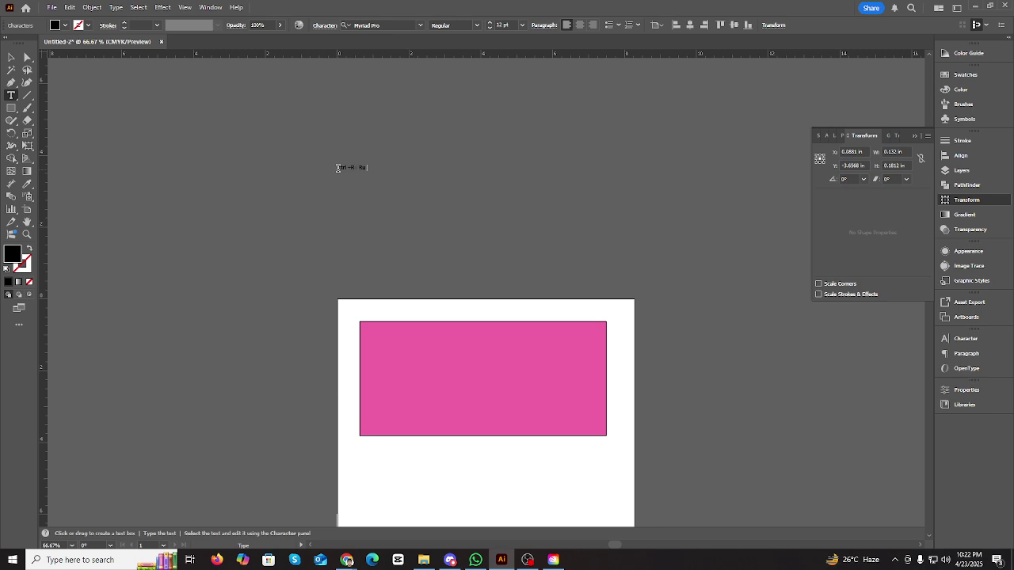
{"action": "key", "text": "Escape"}
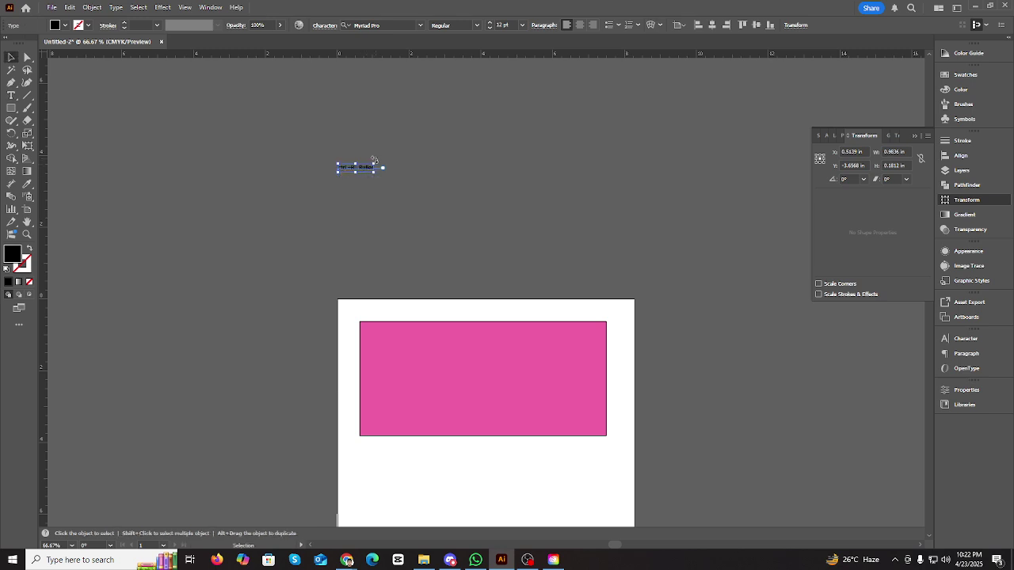
- Enlarge the shortcut text to about 51 pt and move it to about X 3.03 in, Y -1.62 in
{"action": "left_click_drag", "start_coordinate": [375, 162], "coordinate": [464, 135]}
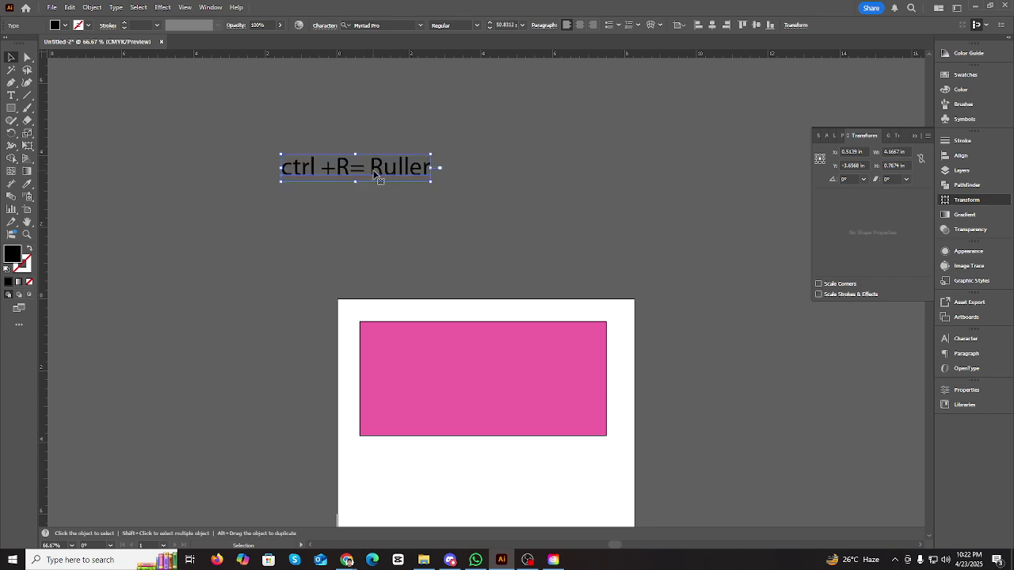
{"action": "left_click_drag", "start_coordinate": [436, 171], "coordinate": [478, 270]}
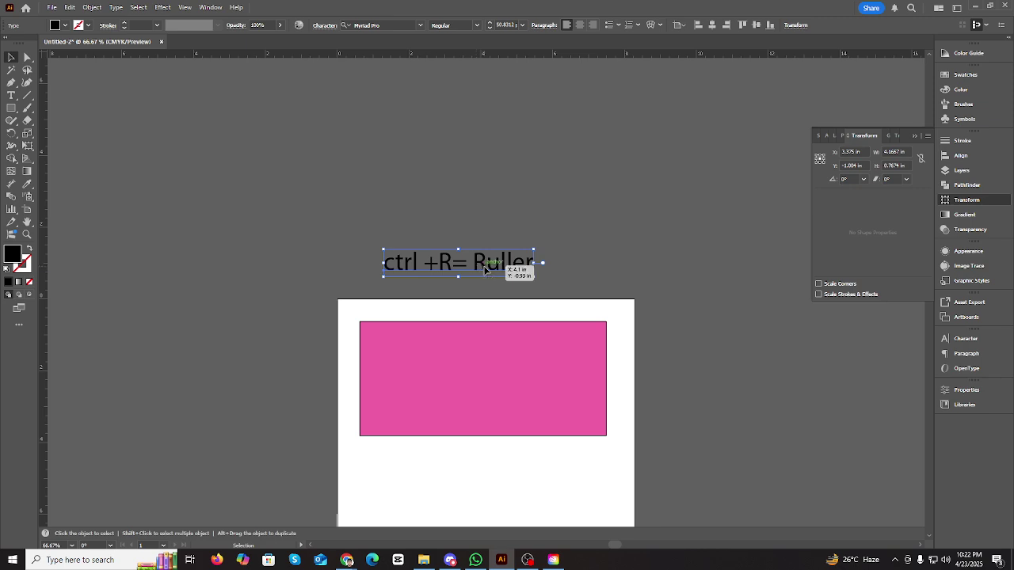
{"action": "left_click_drag", "start_coordinate": [507, 267], "coordinate": [496, 244]}
- Correct the text to "ctrl +R= Ruler" and move it just above the artboard at about X 4.18 in, Y -0.66 in
{"action": "key", "text": "t"}
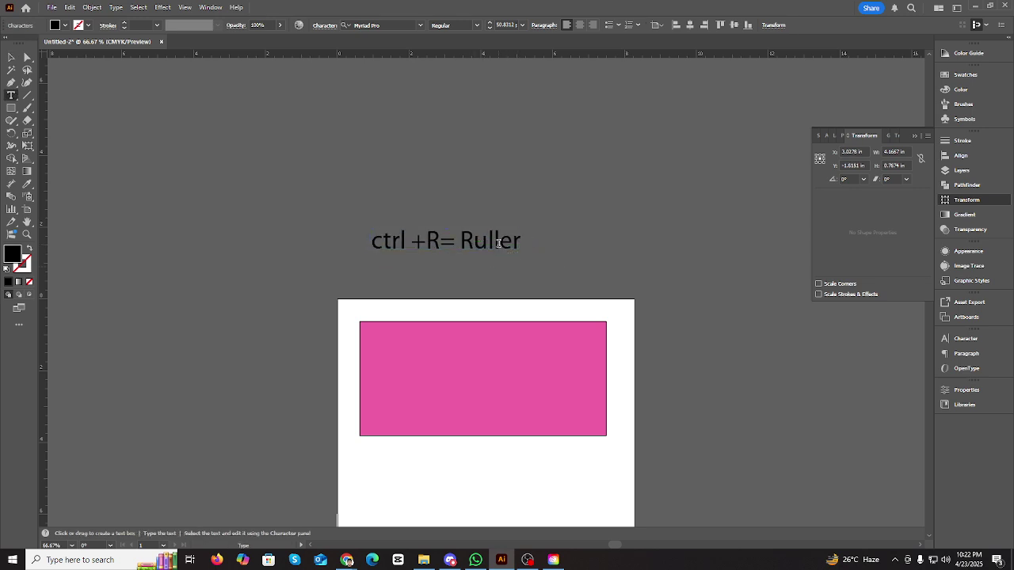
{"action": "left_click", "coordinate": [498, 243]}
{"action": "key", "text": "BackSpace"}
{"action": "key", "text": "Escape"}
{"action": "left_click_drag", "start_coordinate": [487, 252], "coordinate": [530, 279]}
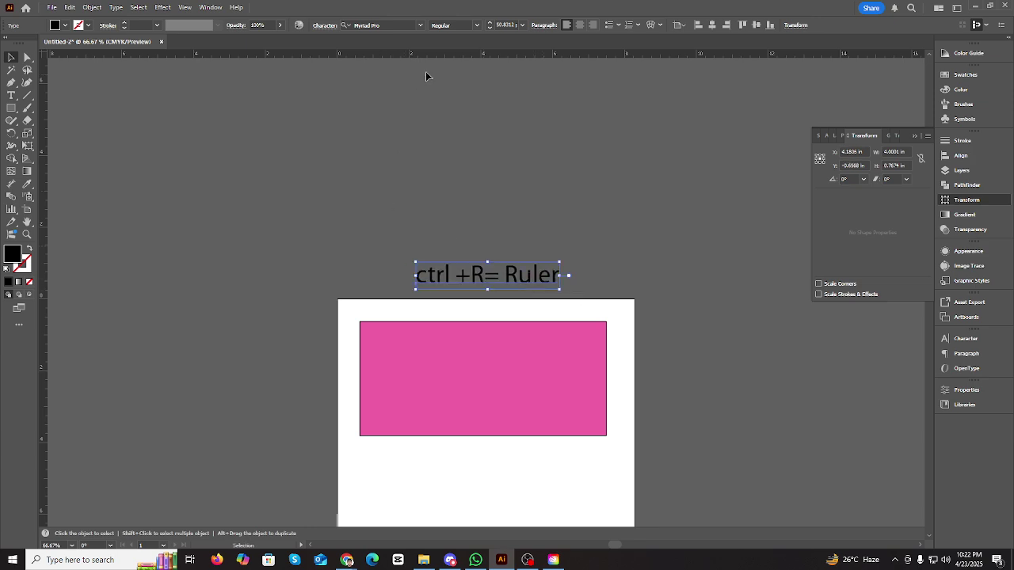
- Check the ruler's unit choices and move the pink rectangle down to about X 4.28 in, Y 3.53 in
{"action": "right_click", "coordinate": [458, 53]}
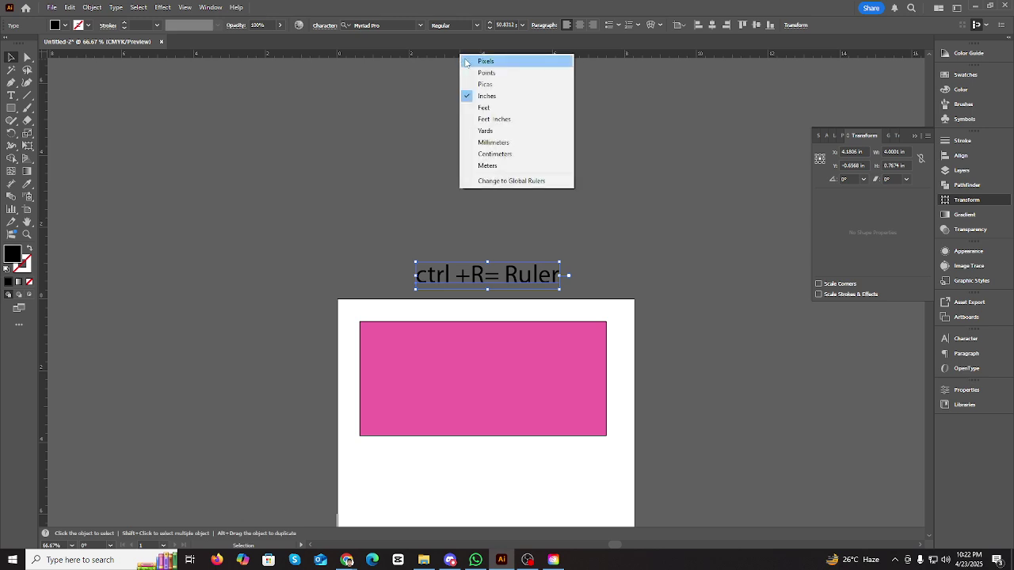
{"action": "key", "text": "Escape"}
{"action": "left_click", "coordinate": [519, 355]}
{"action": "scroll", "coordinate": [518, 354], "scroll_direction": "down", "scroll_amount": 3}
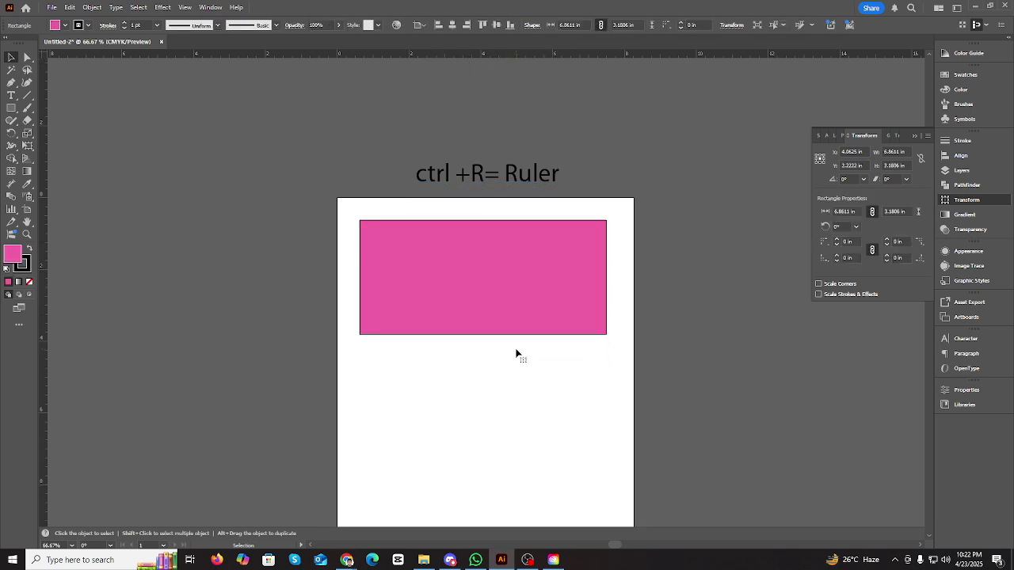
{"action": "left_click_drag", "start_coordinate": [551, 286], "coordinate": [544, 334]}
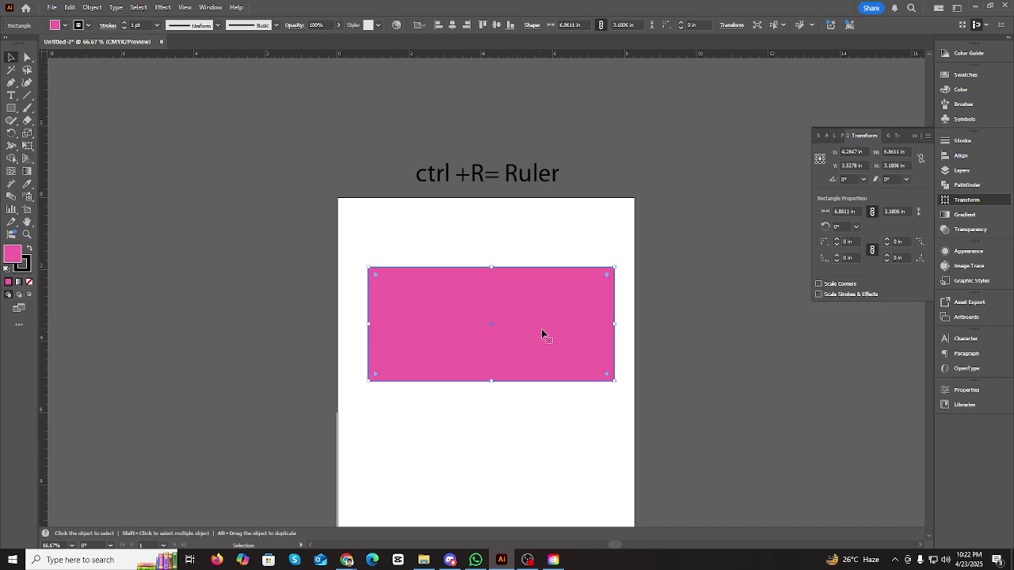
- Resize the pink rectangle to 3.5 in wide and 2 in high
{"action": "left_click", "coordinate": [907, 151]}
{"action": "type", "text": "3.5"}
{"action": "key", "text": "Tab"}
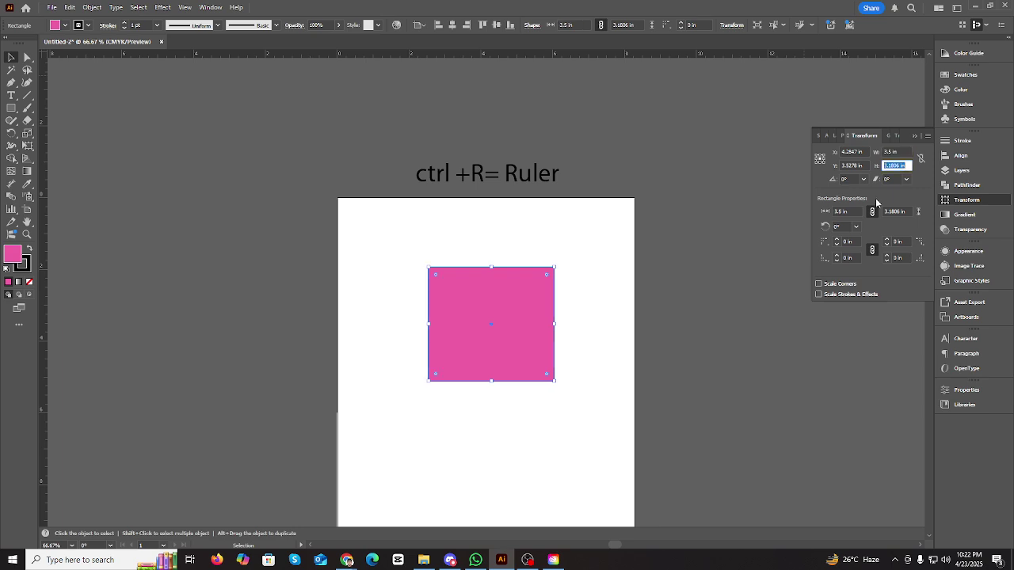
{"action": "type", "text": "2"}
{"action": "key", "text": "Tab"}
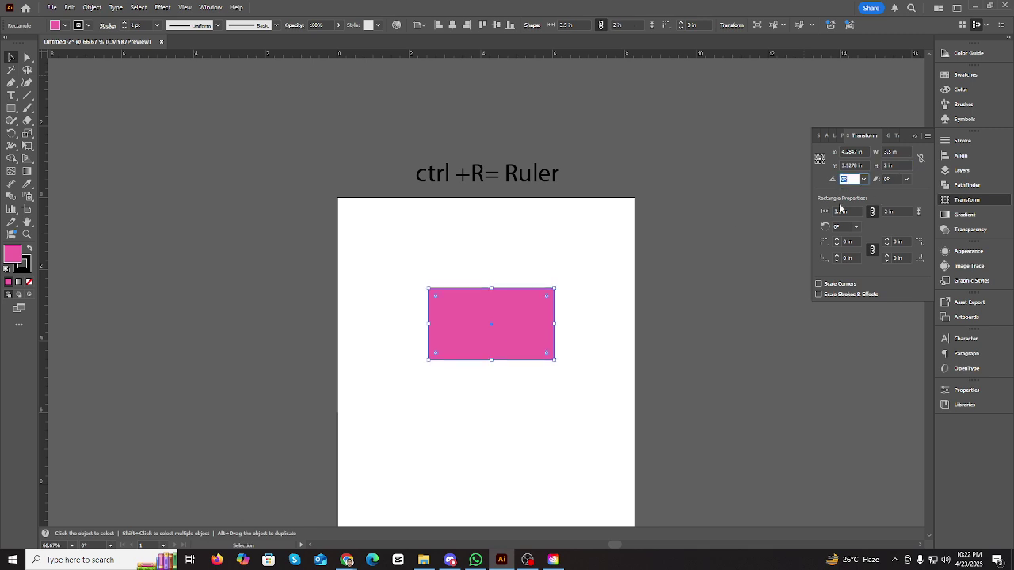
- Move the resized pink rectangle up to about Y 2.37 in and view the artboard at 100%
{"action": "left_click", "coordinate": [9, 56]}
{"action": "key", "text": "ctrl+equal"}
{"action": "key", "text": "ctrl+equal"}
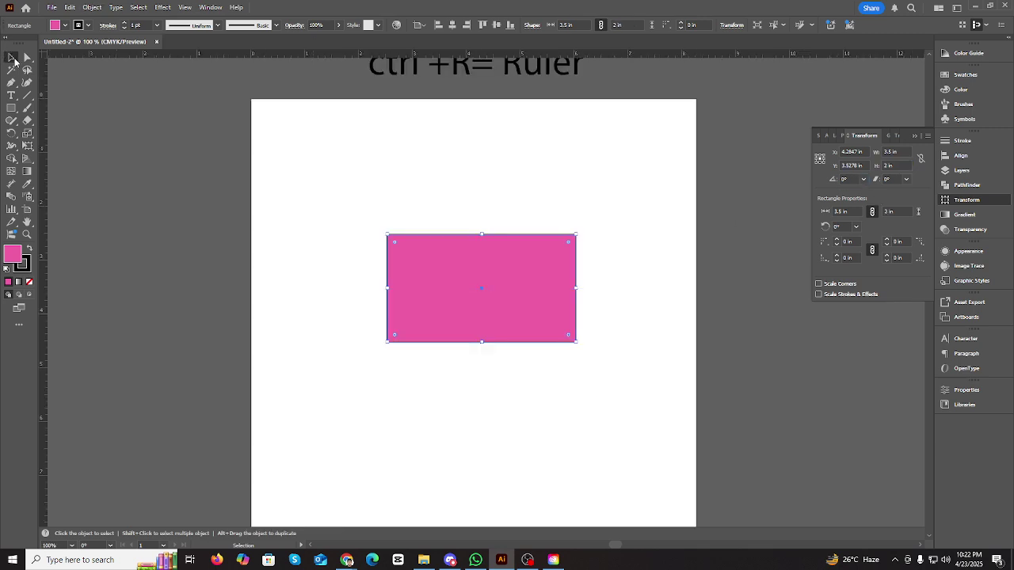
{"action": "key", "text": "ctrl+minus"}
{"action": "key", "text": "ctrl+minus"}
{"action": "scroll", "coordinate": [403, 255], "scroll_direction": "down", "scroll_amount": 3}
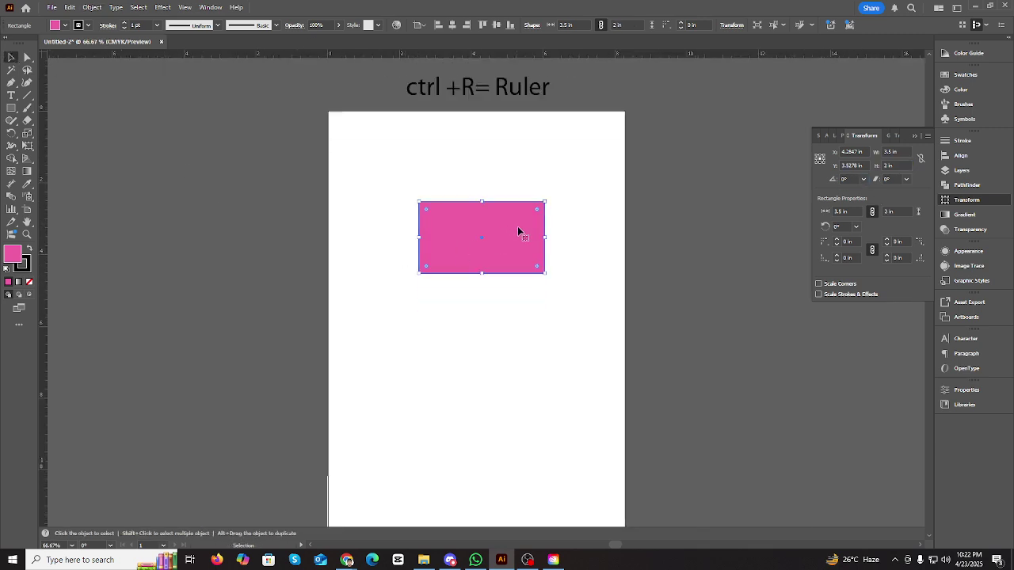
{"action": "left_click_drag", "start_coordinate": [512, 245], "coordinate": [509, 206]}
{"action": "key", "text": "ctrl+1"}
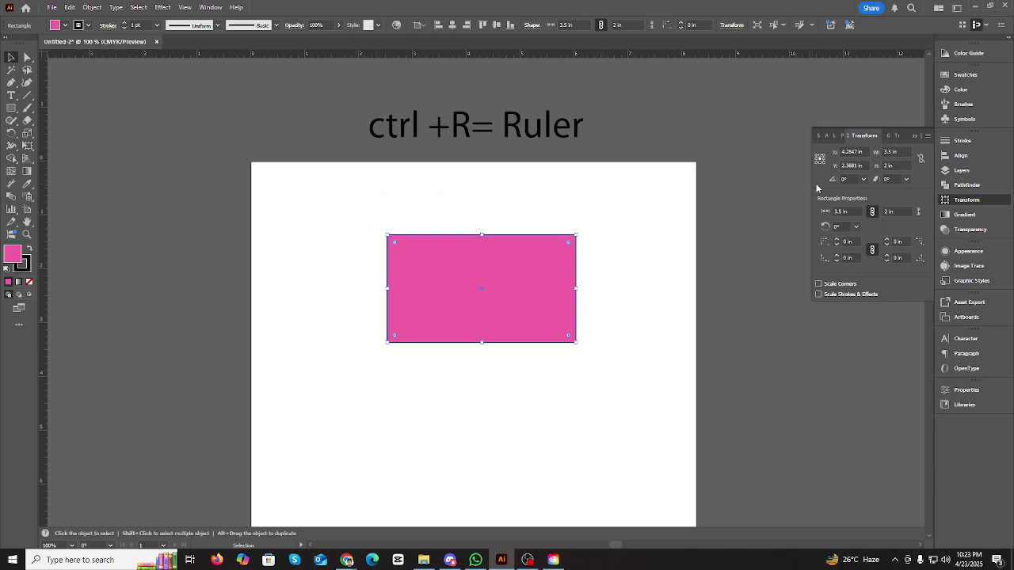
- Round all four corners of the pink rectangle with a 0.75 in radius
{"action": "left_click", "coordinate": [828, 245]}
{"action": "left_click", "coordinate": [829, 252]}
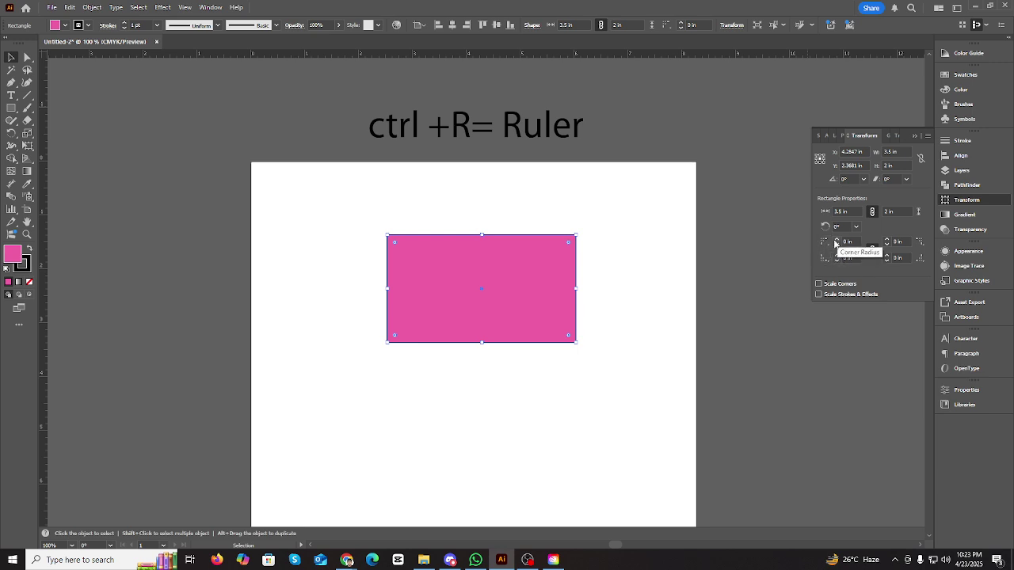
{"action": "left_click", "coordinate": [836, 240]}
{"action": "left_click", "coordinate": [837, 240]}
{"action": "left_click", "coordinate": [836, 240]}
{"action": "left_click", "coordinate": [836, 240]}
{"action": "left_click", "coordinate": [836, 240]}
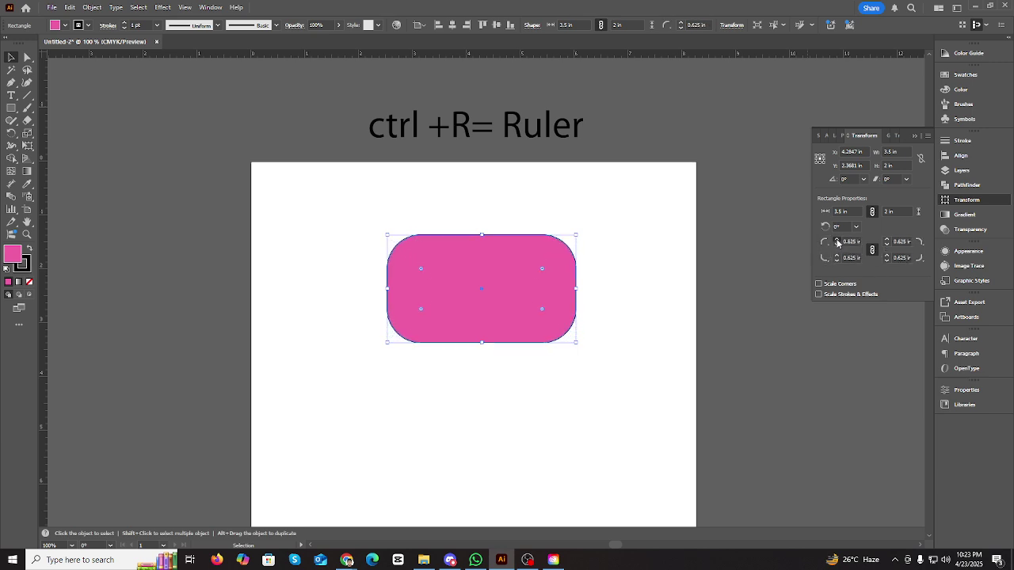
{"action": "left_click", "coordinate": [837, 240]}
- Apply inverted round corners to all four corners of the rectangle, and change the upper-right corner to a chamfer
{"action": "left_click", "coordinate": [827, 241]}
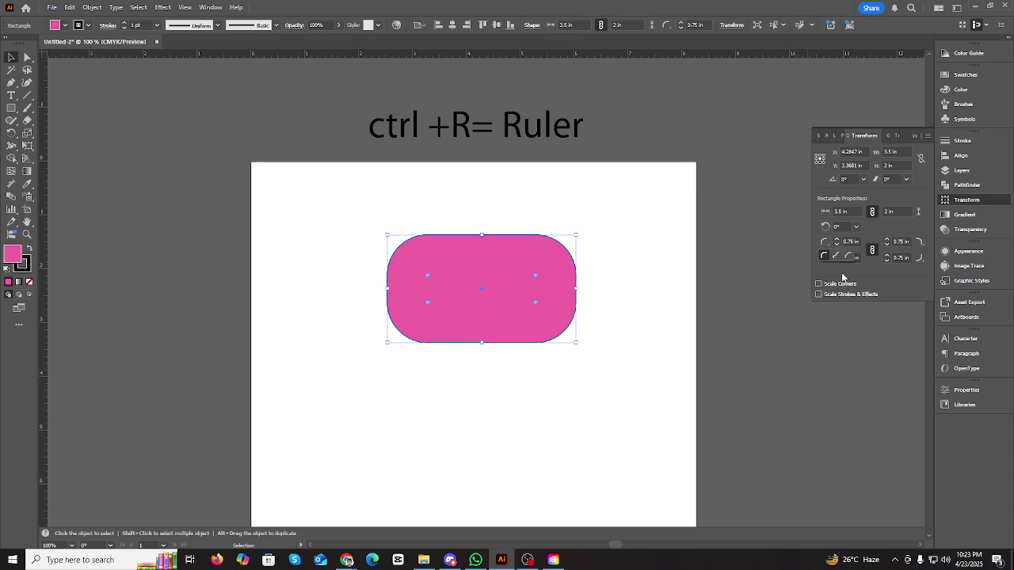
{"action": "left_click", "coordinate": [836, 258]}
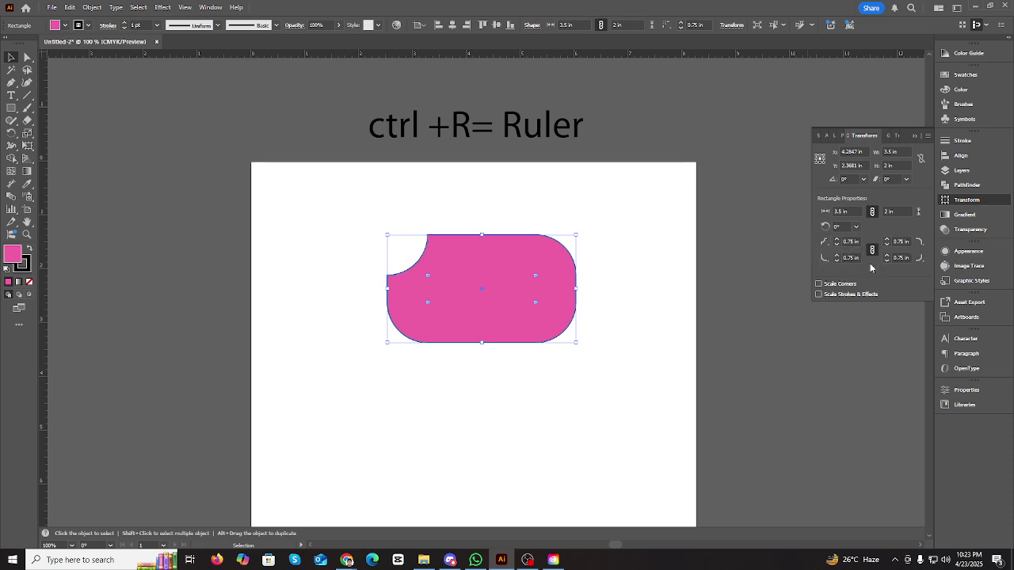
{"action": "left_click", "coordinate": [825, 257]}
{"action": "left_click", "coordinate": [840, 272]}
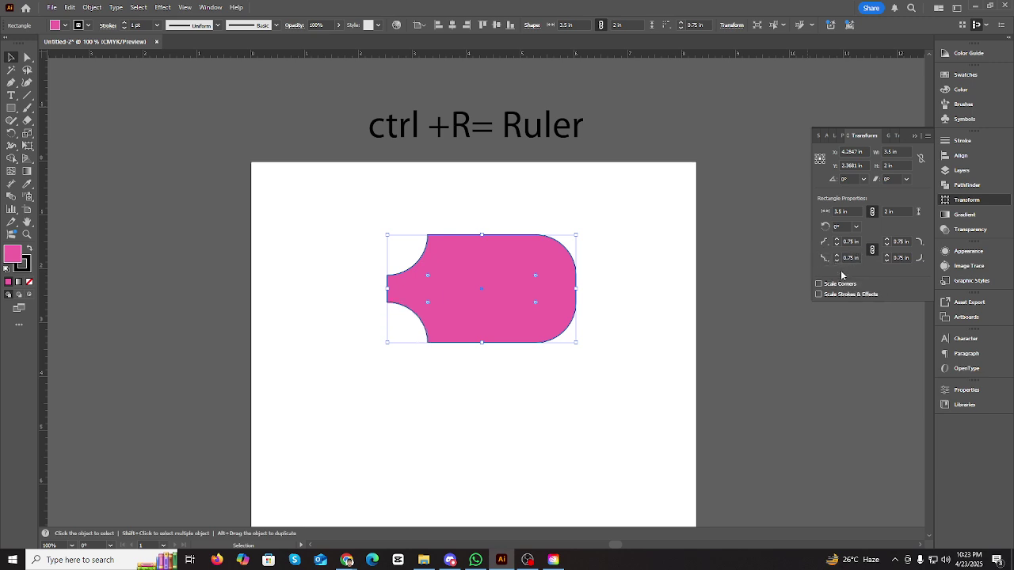
{"action": "left_click", "coordinate": [919, 242]}
{"action": "left_click", "coordinate": [908, 256]}
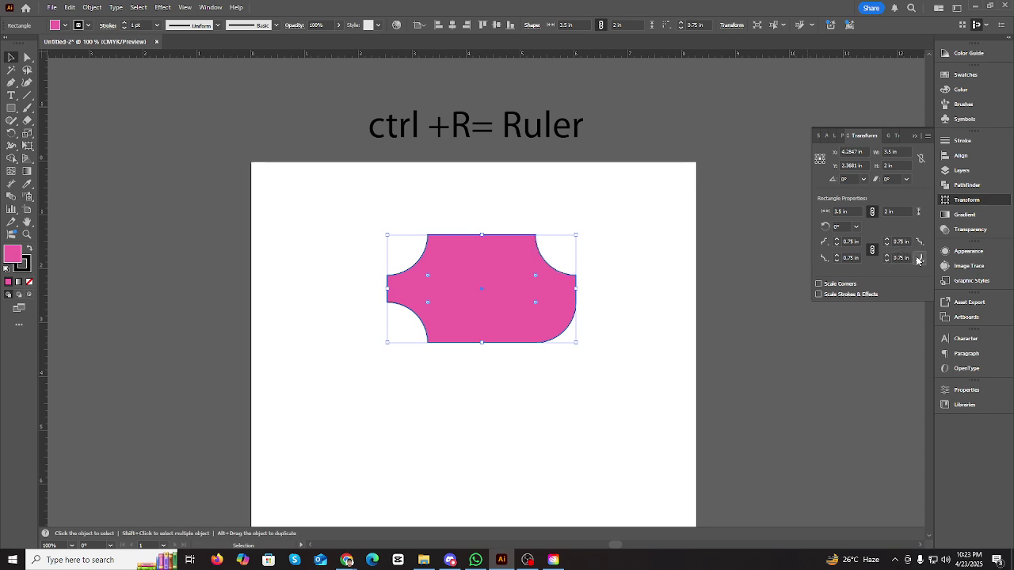
{"action": "left_click", "coordinate": [920, 257]}
{"action": "left_click", "coordinate": [908, 273]}
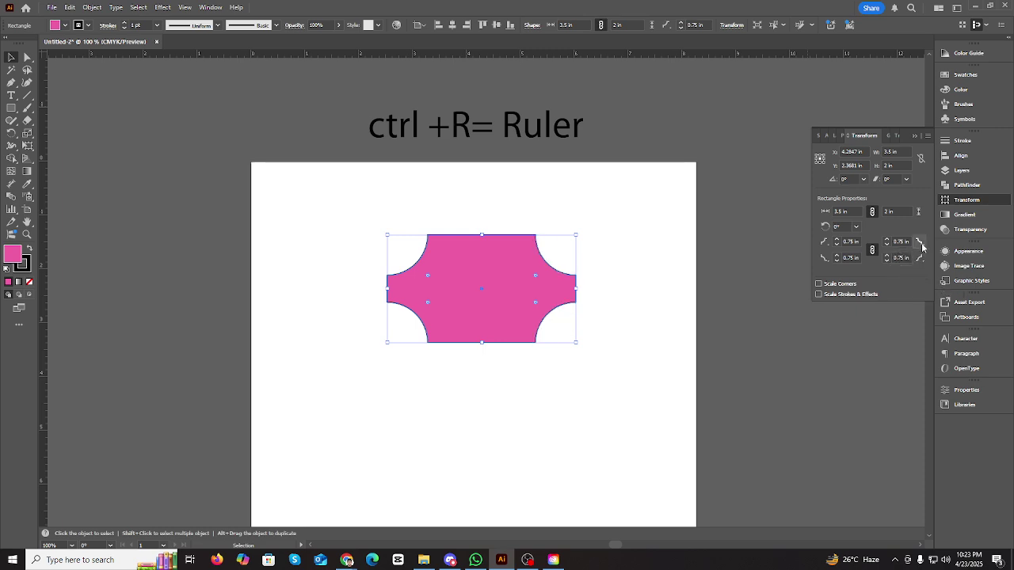
{"action": "left_click", "coordinate": [919, 242]}
{"action": "left_click", "coordinate": [921, 256]}
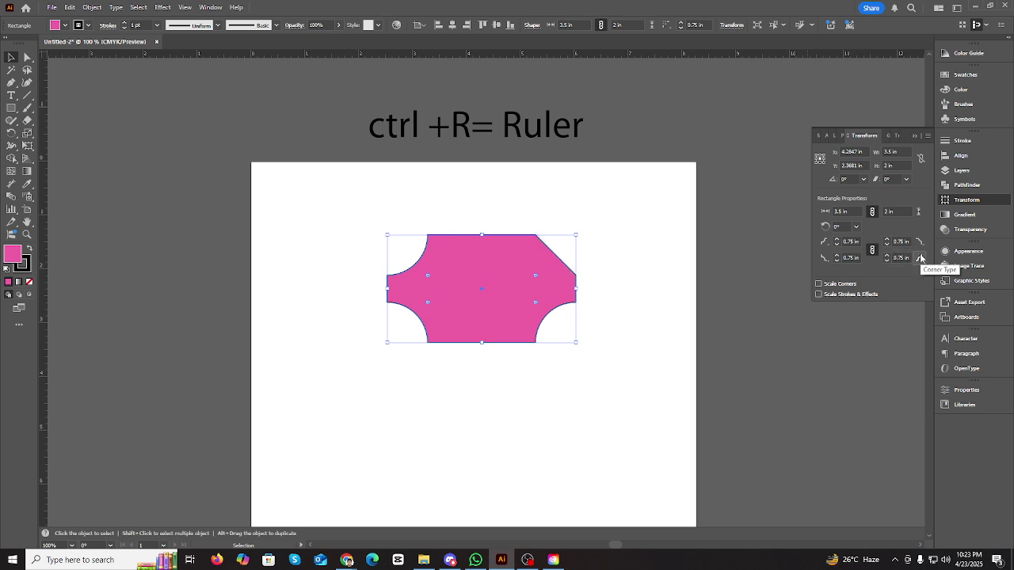
- Set all four corners of the pink rectangle back to the round corner type
{"action": "left_click", "coordinate": [824, 242]}
{"action": "left_click", "coordinate": [824, 256]}
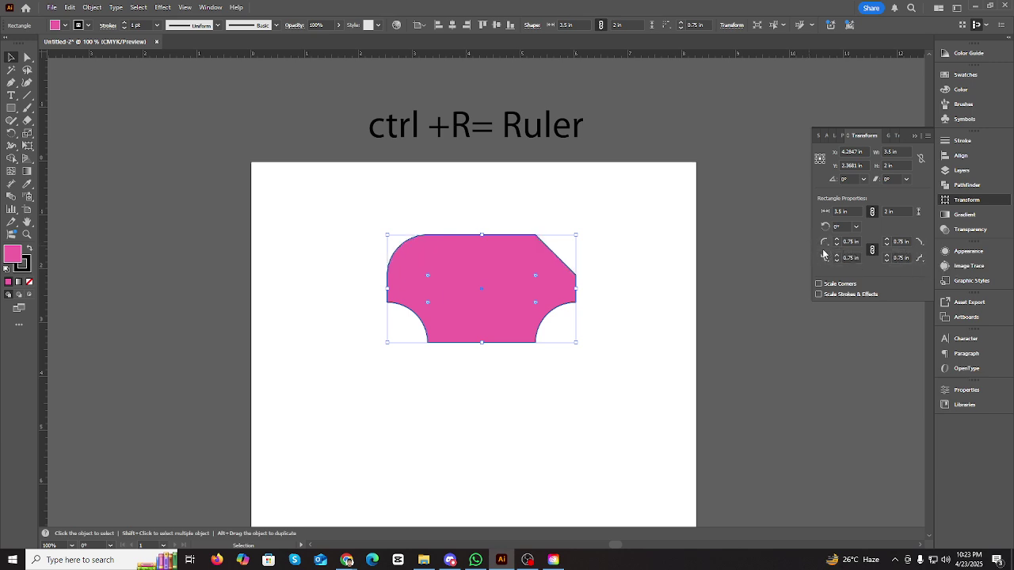
{"action": "left_click", "coordinate": [824, 258]}
{"action": "left_click", "coordinate": [825, 271]}
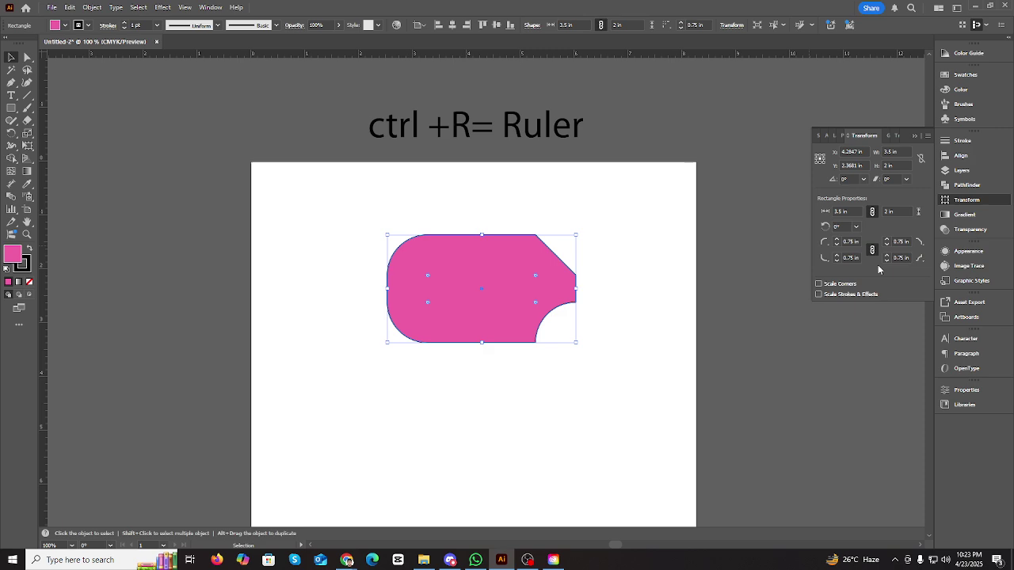
{"action": "left_click", "coordinate": [919, 242]}
{"action": "left_click", "coordinate": [919, 255]}
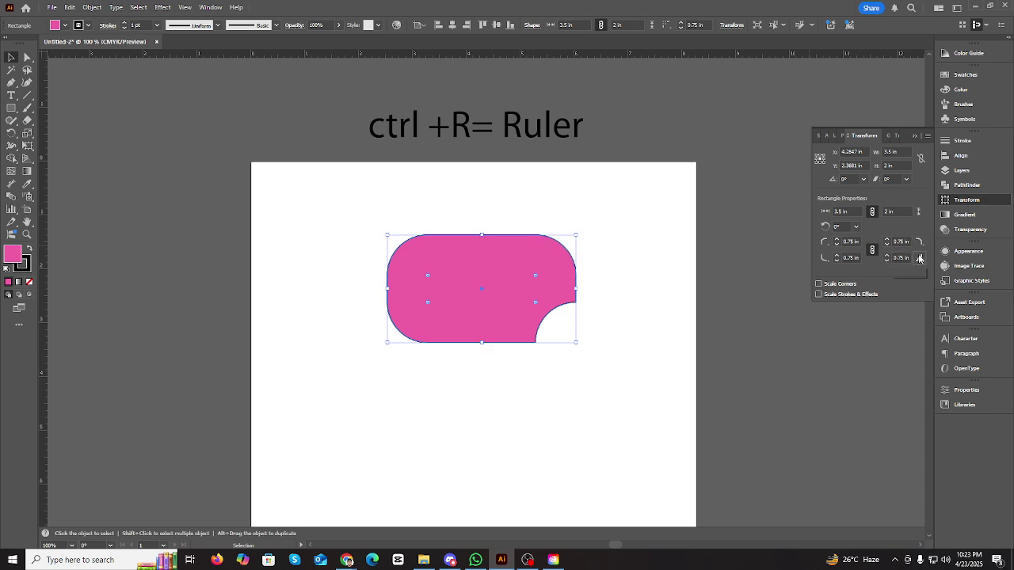
{"action": "left_click", "coordinate": [908, 272]}
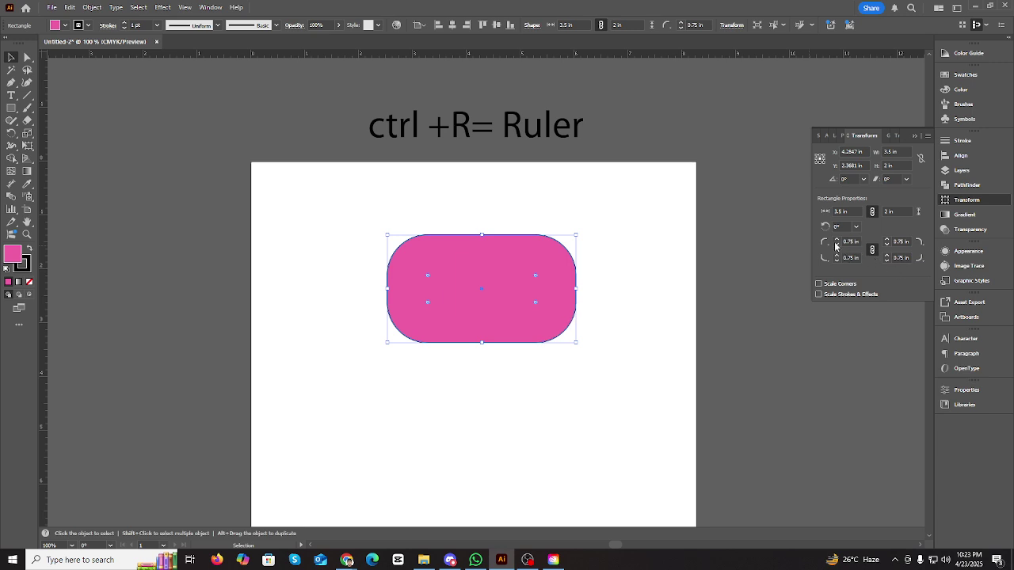
- Reduce the linked corner radius of the pink rectangle to 0 in
{"action": "left_click", "coordinate": [837, 240]}
{"action": "left_click", "coordinate": [838, 244]}
{"action": "left_click", "coordinate": [837, 244]}
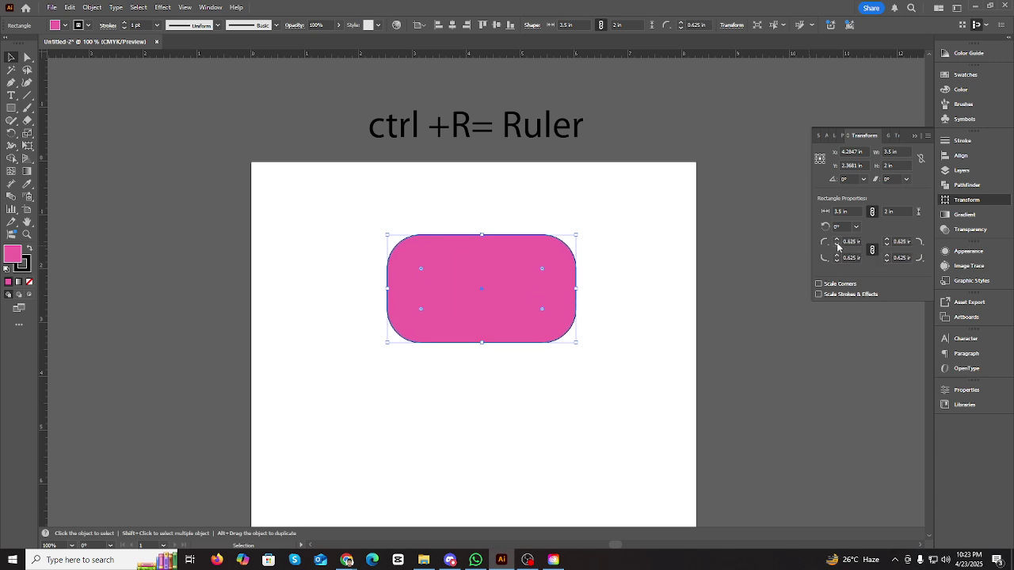
{"action": "left_click", "coordinate": [837, 244]}
{"action": "left_click", "coordinate": [838, 244]}
{"action": "left_click", "coordinate": [838, 244]}
{"action": "left_click", "coordinate": [837, 245]}
{"action": "left_click", "coordinate": [837, 244]}
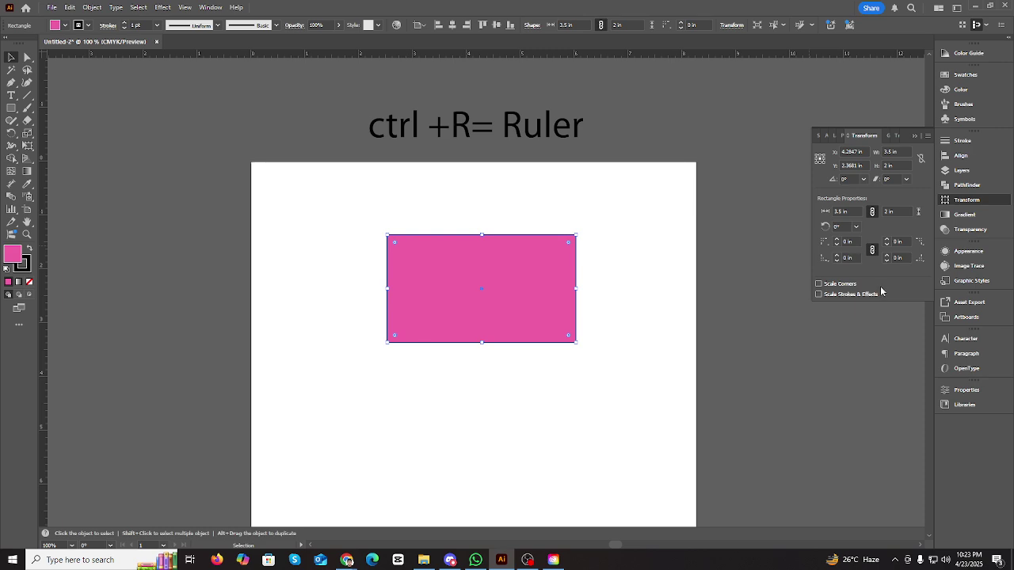
- Try rotating the pink rectangle by 45° and undo the rotation
{"action": "left_click", "coordinate": [842, 226]}
{"action": "type", "text": "45"}
{"action": "key", "text": "Return"}
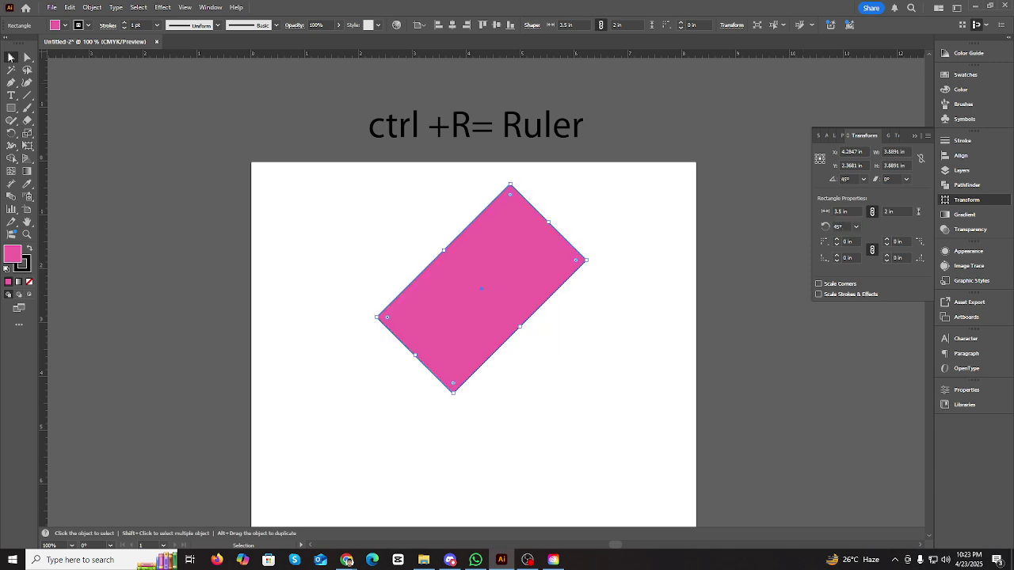
{"action": "key", "text": "ctrl+z"}
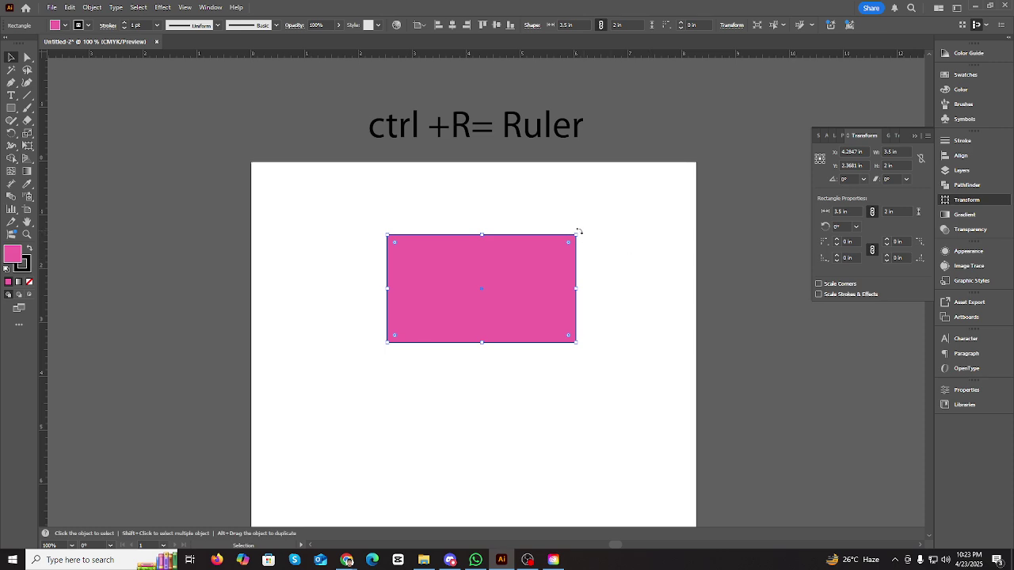
- Rotate the pink rectangle to 180° and move it slightly down the artboard
{"action": "left_click_drag", "start_coordinate": [595, 270], "coordinate": [338, 362]}
{"action": "mouse_move", "coordinate": [543, 286]}
{"action": "left_mouse_down"}
{"action": "mouse_move", "coordinate": [518, 259]}
{"action": "mouse_move", "coordinate": [543, 305]}
{"action": "left_mouse_up"}
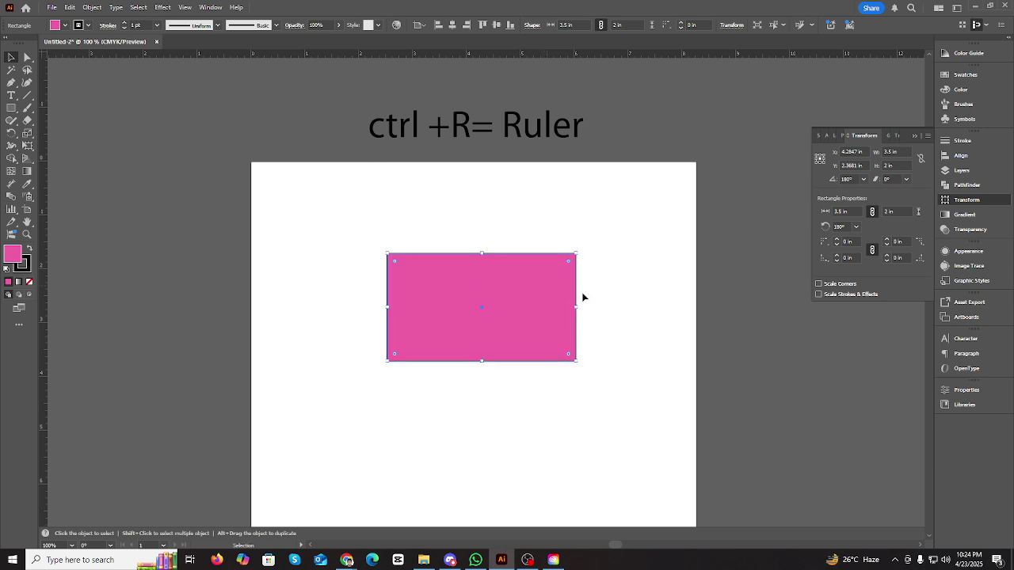
- Show the Pathfinder options instead of the Transform settings and move the pink rectangle down and right on the artboard
{"action": "left_click", "coordinate": [915, 135]}
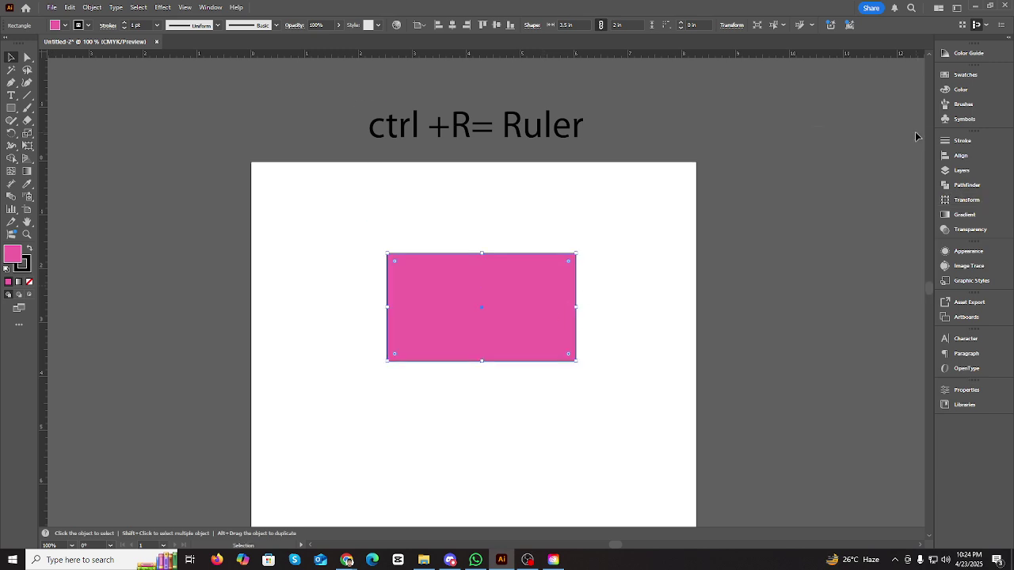
{"action": "left_click", "coordinate": [975, 186]}
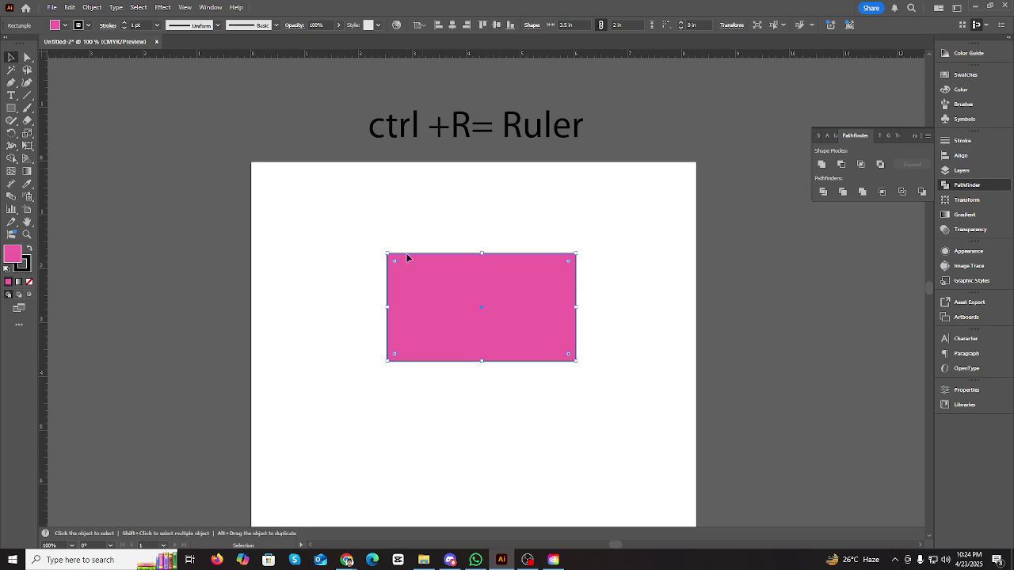
{"action": "scroll", "coordinate": [407, 258], "scroll_direction": "down", "scroll_amount": 2}
{"action": "left_click_drag", "start_coordinate": [494, 240], "coordinate": [529, 334]}
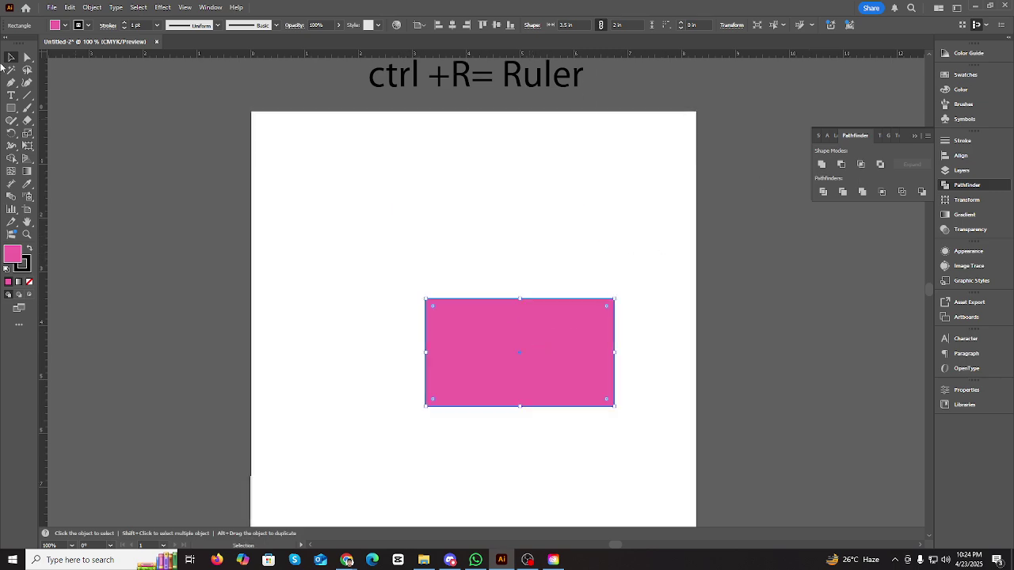
- Draw a second rectangle about 3.11 in wide near the artboard's upper-left corner and shorten it to about 1.79 in high
{"action": "left_click", "coordinate": [11, 108]}
{"action": "left_click_drag", "start_coordinate": [318, 153], "coordinate": [487, 299]}
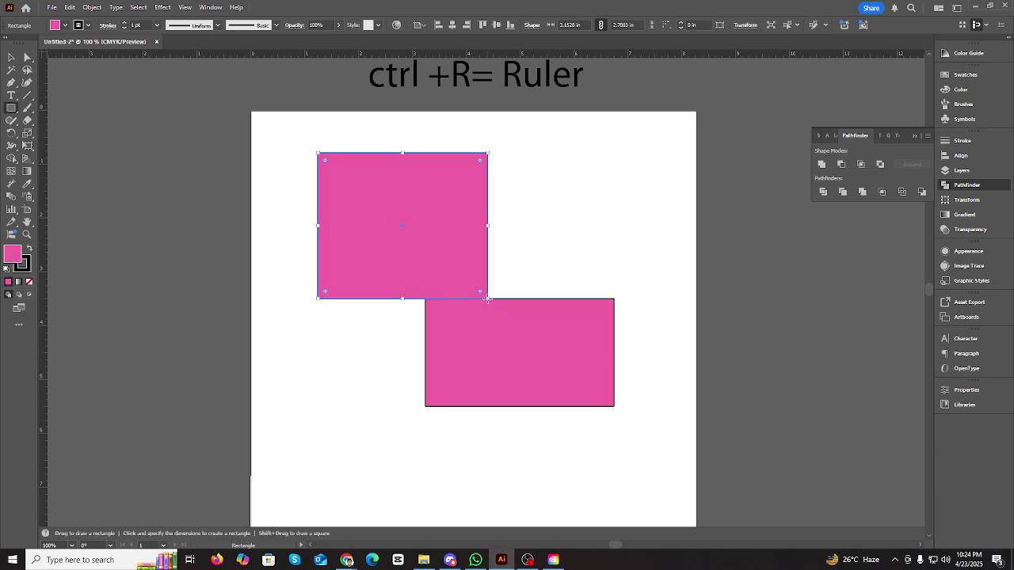
{"action": "key", "text": "v"}
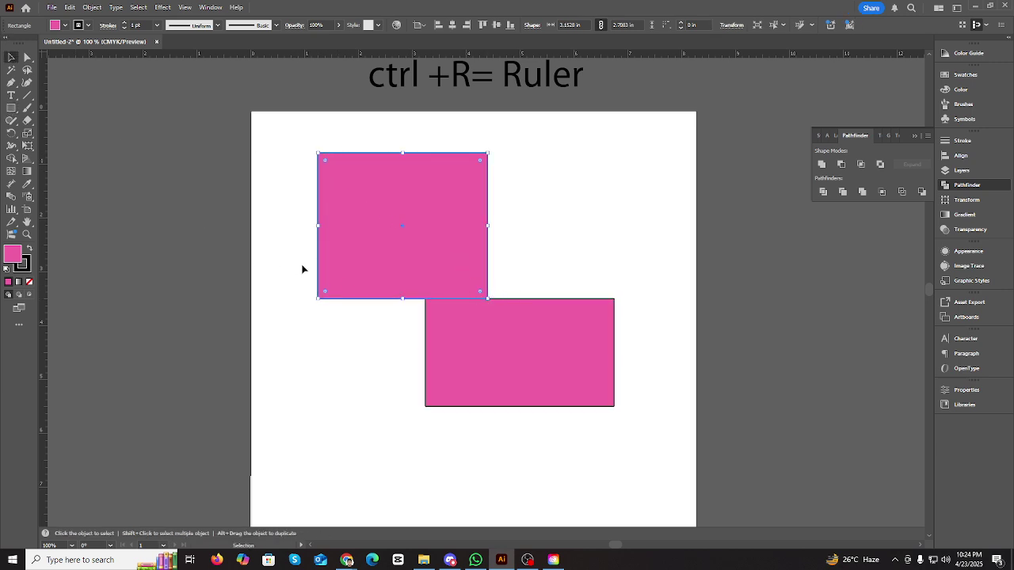
{"action": "left_click_drag", "start_coordinate": [403, 298], "coordinate": [404, 250]}
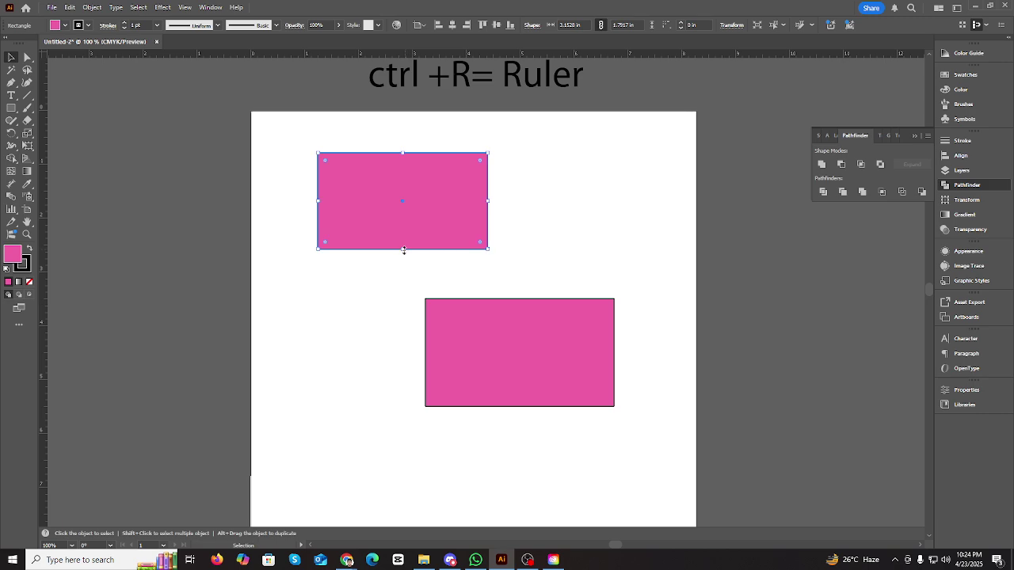
- Recolour the new rectangle to 100% cyan only and move it down over the pink rectangle's upper-left corner
{"action": "left_click", "coordinate": [967, 89]}
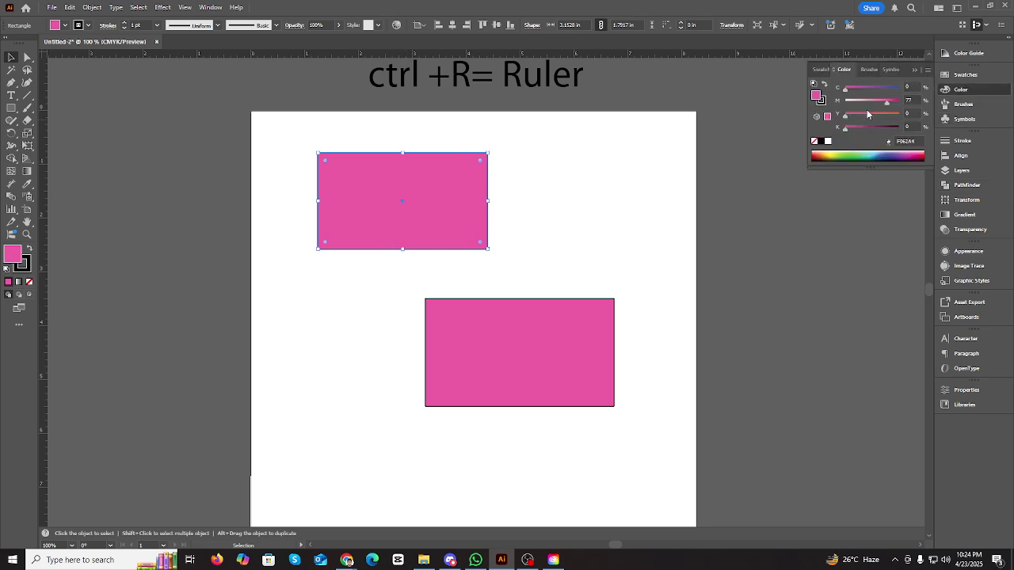
{"action": "left_click_drag", "start_coordinate": [877, 104], "coordinate": [899, 87]}
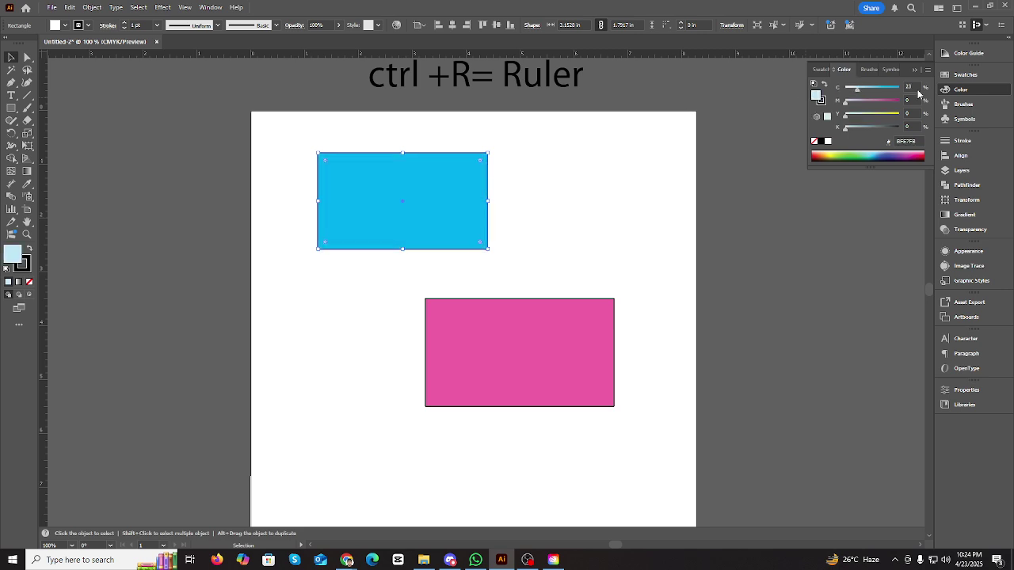
{"action": "left_click", "coordinate": [542, 220]}
{"action": "left_click_drag", "start_coordinate": [448, 199], "coordinate": [448, 299]}
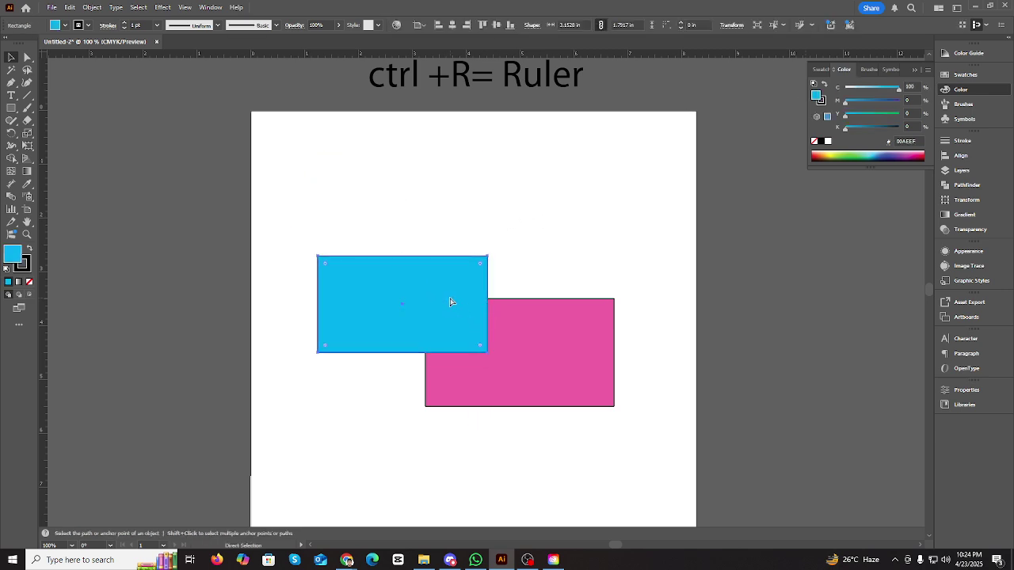
- Place two copies of the overlapping blue and pink pair in a column beneath the original
{"action": "key", "text": "ctrl+minus"}
{"action": "scroll", "coordinate": [502, 227], "scroll_direction": "down", "scroll_amount": 1}
{"action": "scroll", "coordinate": [576, 254], "scroll_direction": "down", "scroll_amount": 1}
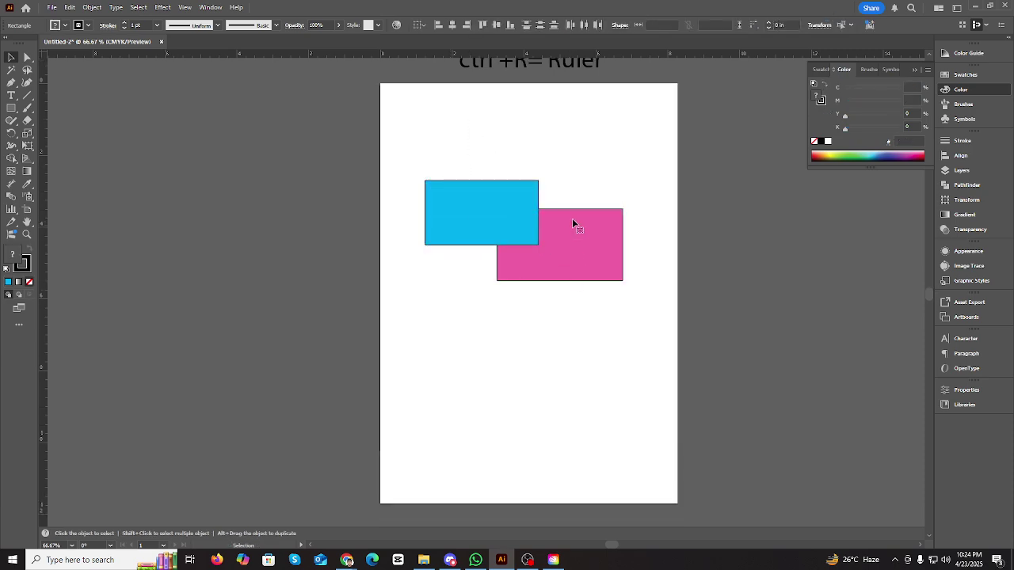
{"action": "left_click", "coordinate": [541, 156]}
{"action": "left_click_drag", "start_coordinate": [478, 148], "coordinate": [579, 359]}
{"action": "scroll", "coordinate": [579, 359], "scroll_direction": "down", "scroll_amount": 1}
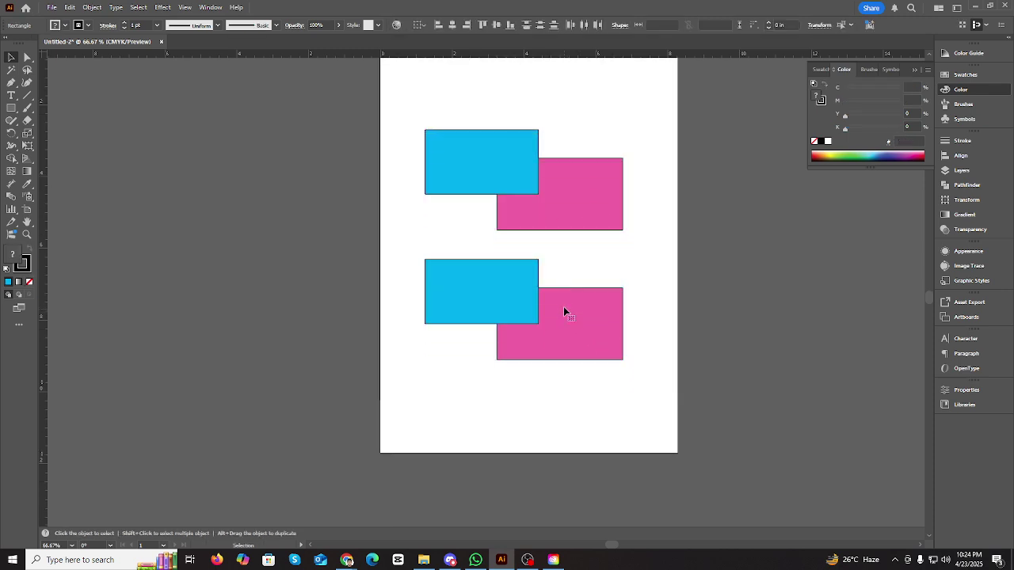
{"action": "left_click_drag", "start_coordinate": [564, 309], "coordinate": [573, 425], "text": "alt"}
{"action": "scroll", "coordinate": [442, 203], "scroll_direction": "up", "scroll_amount": 1}
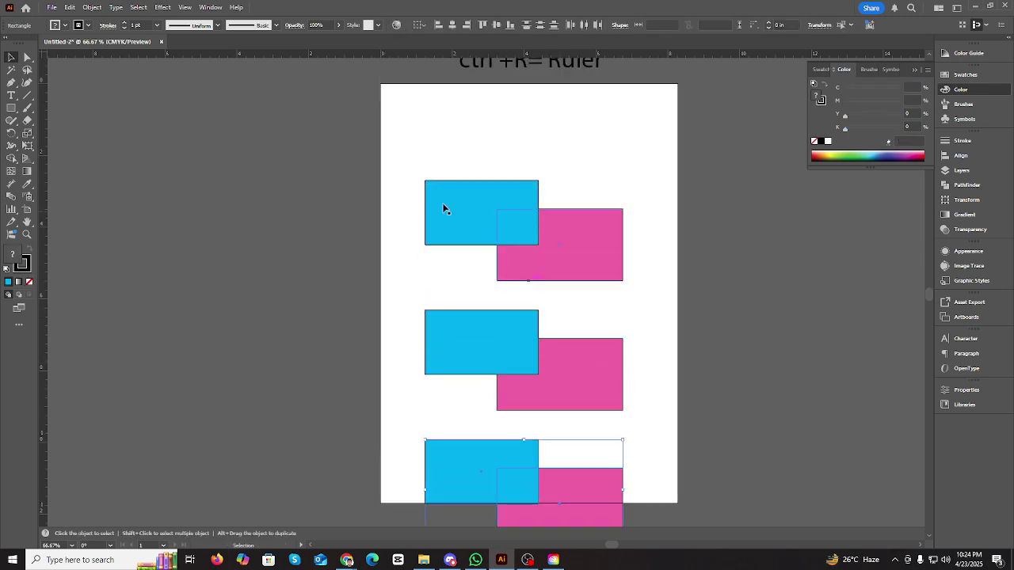
- Move all three pairs up the artboard and pull the uppermost blue rectangle left, clear of its pink partner
{"action": "left_click_drag", "start_coordinate": [390, 165], "coordinate": [676, 496]}
{"action": "left_click_drag", "start_coordinate": [587, 483], "coordinate": [587, 405]}
{"action": "left_click", "coordinate": [677, 279]}
{"action": "scroll", "coordinate": [677, 279], "scroll_direction": "up", "scroll_amount": 2}
{"action": "key", "text": "a"}
{"action": "left_click_drag", "start_coordinate": [537, 228], "coordinate": [450, 211]}
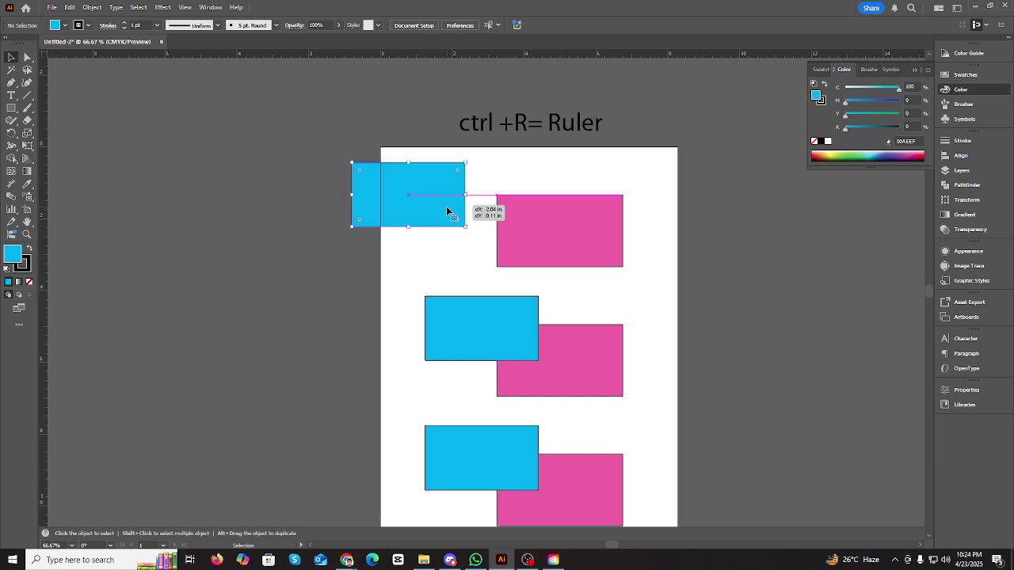
- Paste a copy of the uppermost blue rectangle, move it beside the artboard and delete it
{"action": "key", "text": "v"}
{"action": "key", "text": "ctrl+c"}
{"action": "key", "text": "ctrl+v"}
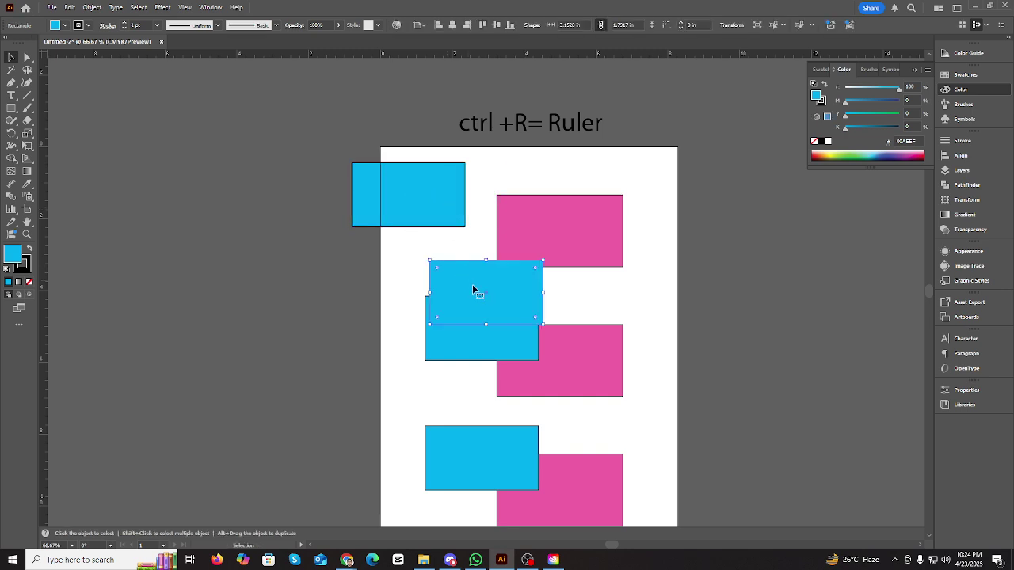
{"action": "left_click_drag", "start_coordinate": [473, 287], "coordinate": [213, 274]}
{"action": "left_click", "coordinate": [418, 195]}
{"action": "left_click", "coordinate": [260, 258]}
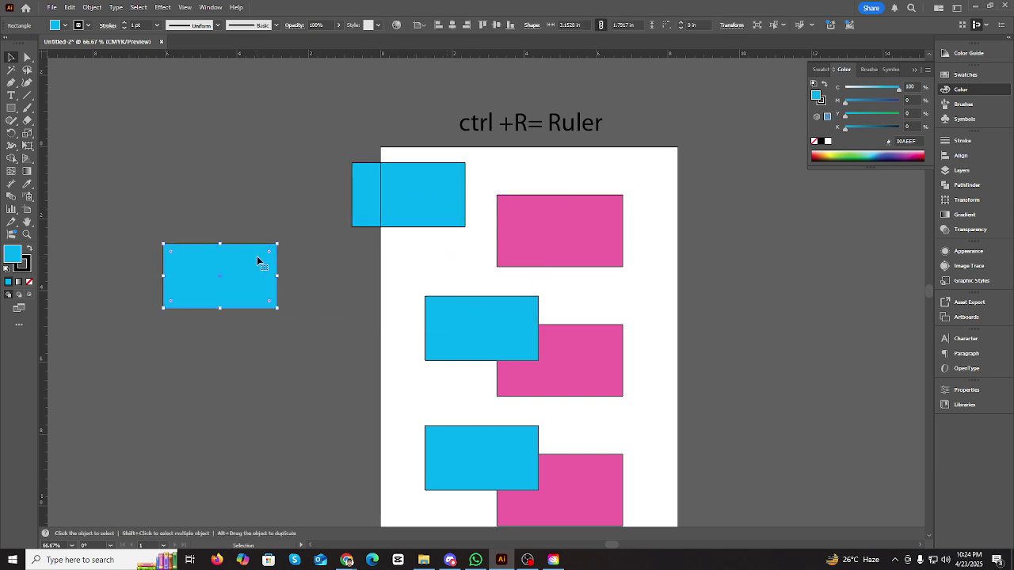
{"action": "key", "text": "Delete"}
- Scatter several copies of the uppermost blue rectangle beside the artboard and delete them all along with the original
{"action": "left_click", "coordinate": [420, 198]}
{"action": "left_click_drag", "start_coordinate": [422, 198], "coordinate": [255, 154]}
{"action": "left_click_drag", "start_coordinate": [351, 256], "coordinate": [385, 303]}
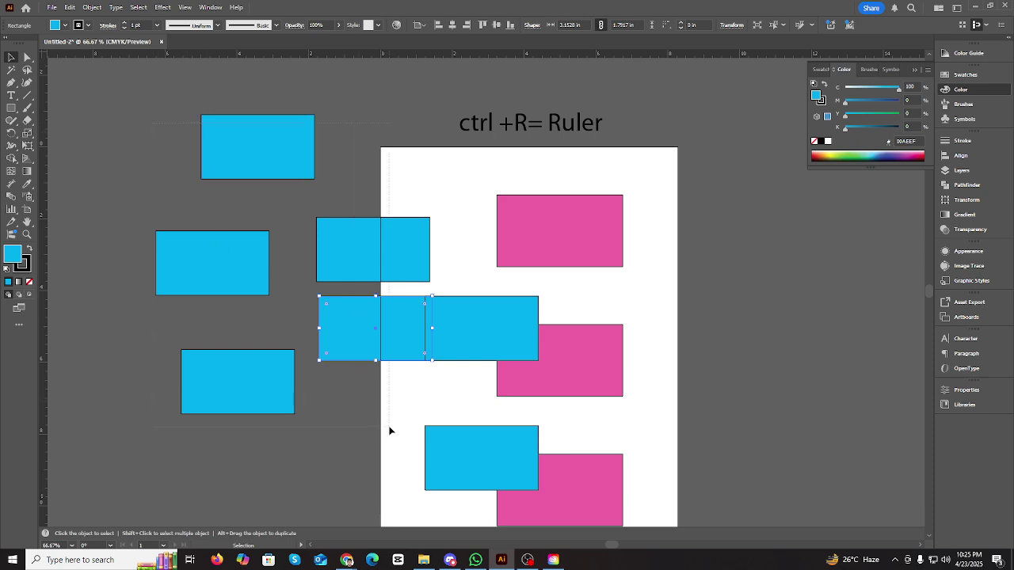
{"action": "left_click_drag", "start_coordinate": [389, 431], "coordinate": [369, 408]}
{"action": "key", "text": "Delete"}
- Move the "ctrl +R= Ruler" text slightly up and left, select the uppermost pink rectangle and close the Color settings
{"action": "scroll", "coordinate": [511, 281], "scroll_direction": "up", "scroll_amount": 4}
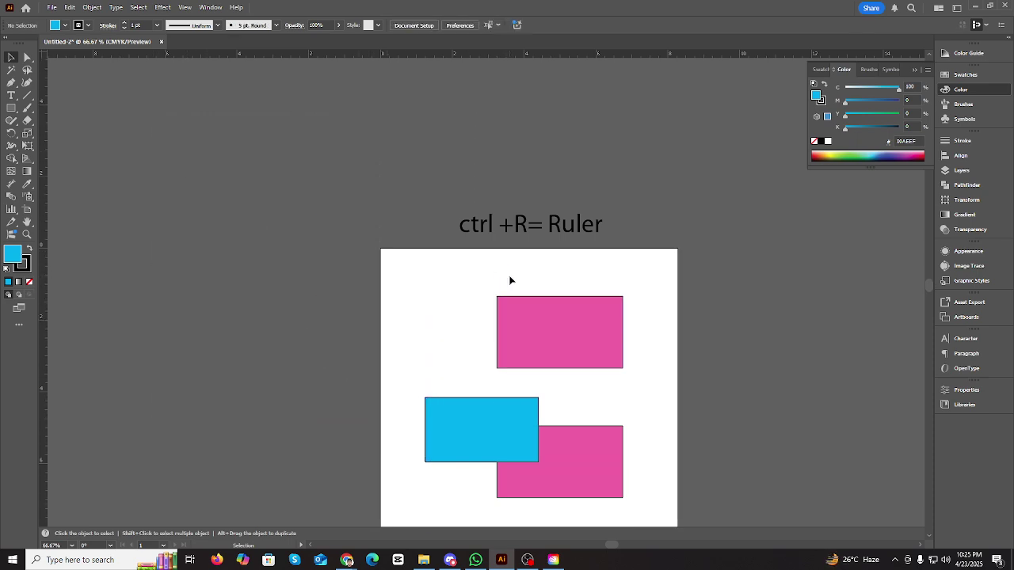
{"action": "left_click_drag", "start_coordinate": [531, 226], "coordinate": [508, 212]}
{"action": "scroll", "coordinate": [562, 266], "scroll_direction": "down", "scroll_amount": 2}
{"action": "left_click", "coordinate": [559, 257]}
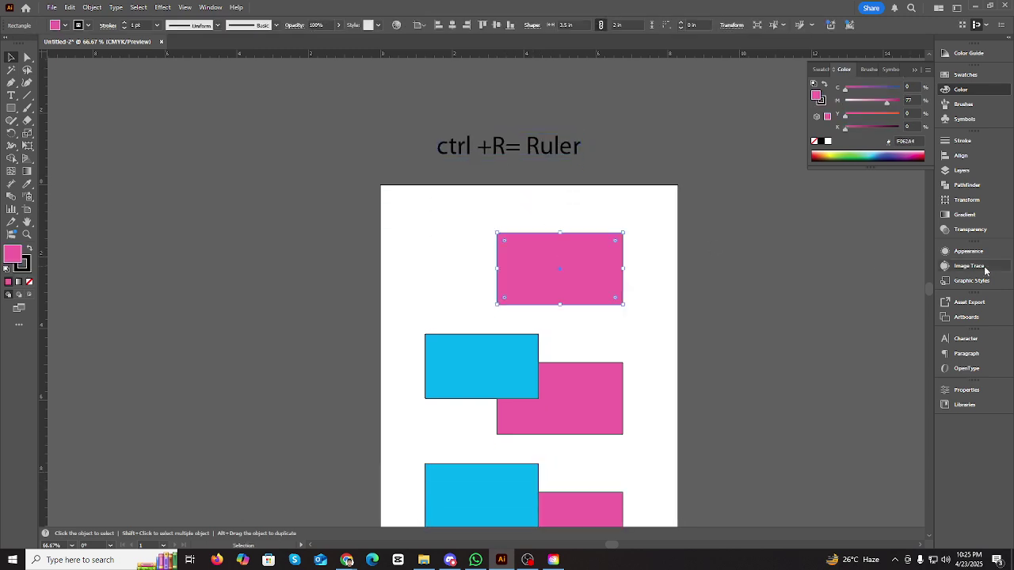
{"action": "scroll", "coordinate": [961, 202], "scroll_direction": "up", "scroll_amount": 2}
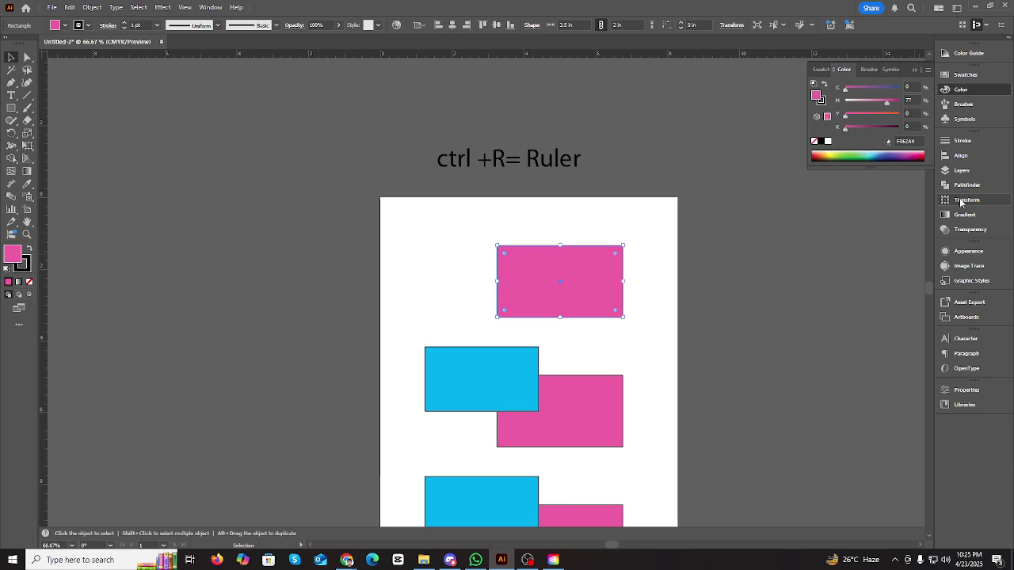
{"action": "left_click", "coordinate": [914, 71]}
{"action": "scroll", "coordinate": [968, 320], "scroll_direction": "down", "scroll_amount": 2}
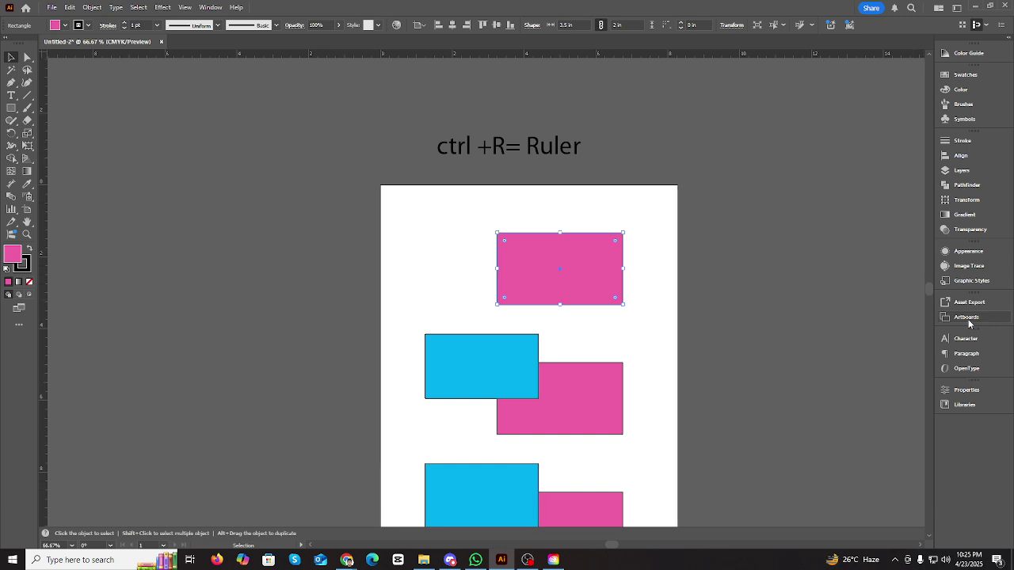
- Try the SutonnyMJ font in the Character settings with only the pink rectangle selected
{"action": "left_click", "coordinate": [957, 340]}
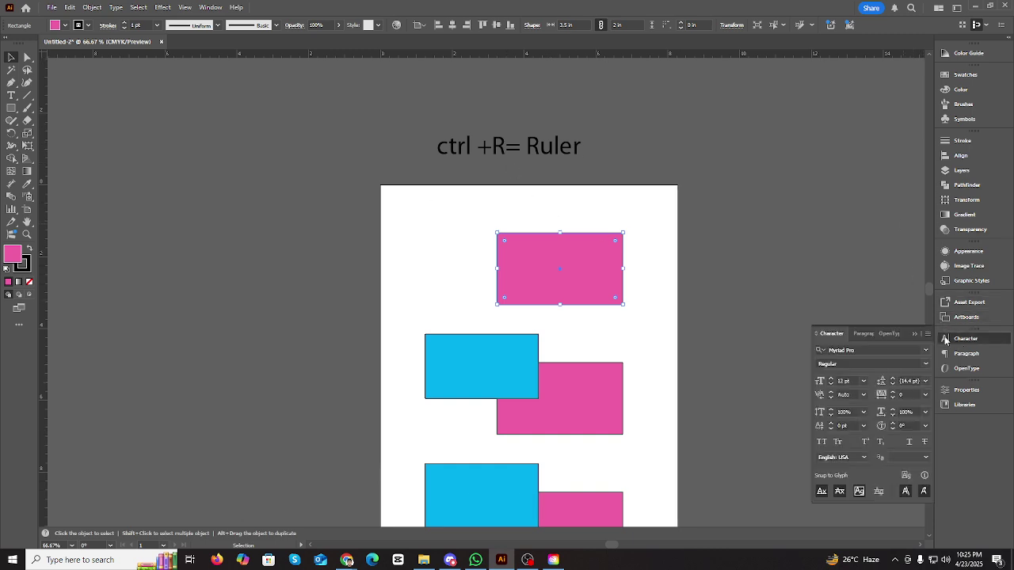
{"action": "left_click", "coordinate": [860, 349]}
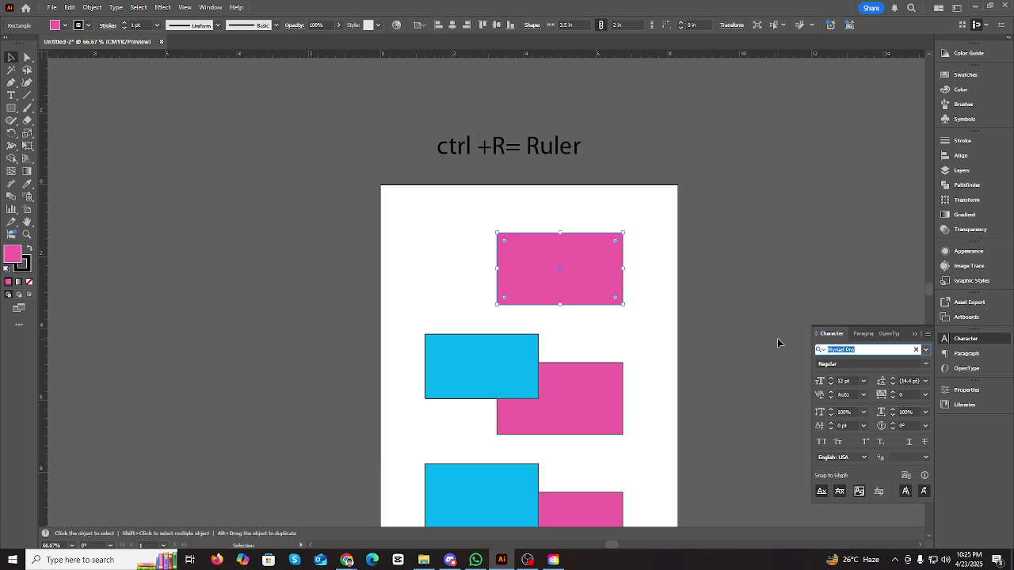
{"action": "key", "text": "BackSpace"}
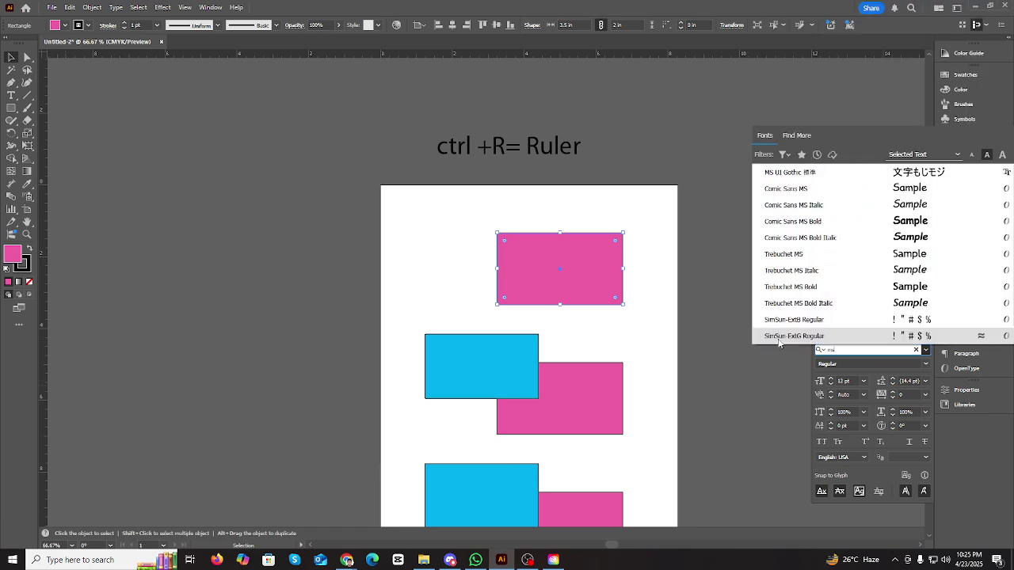
{"action": "type", "text": "suto"}
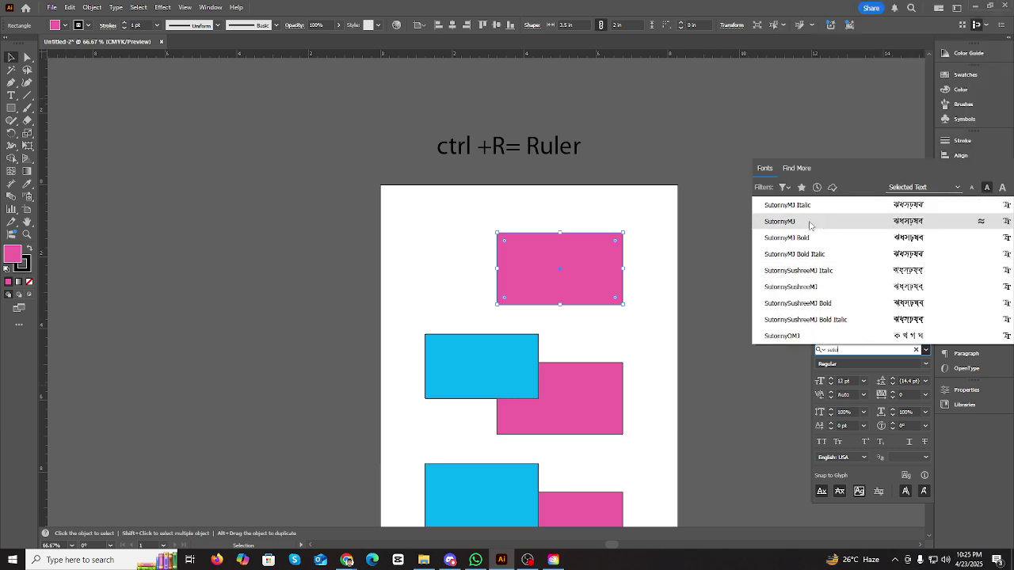
{"action": "key", "text": "Escape"}
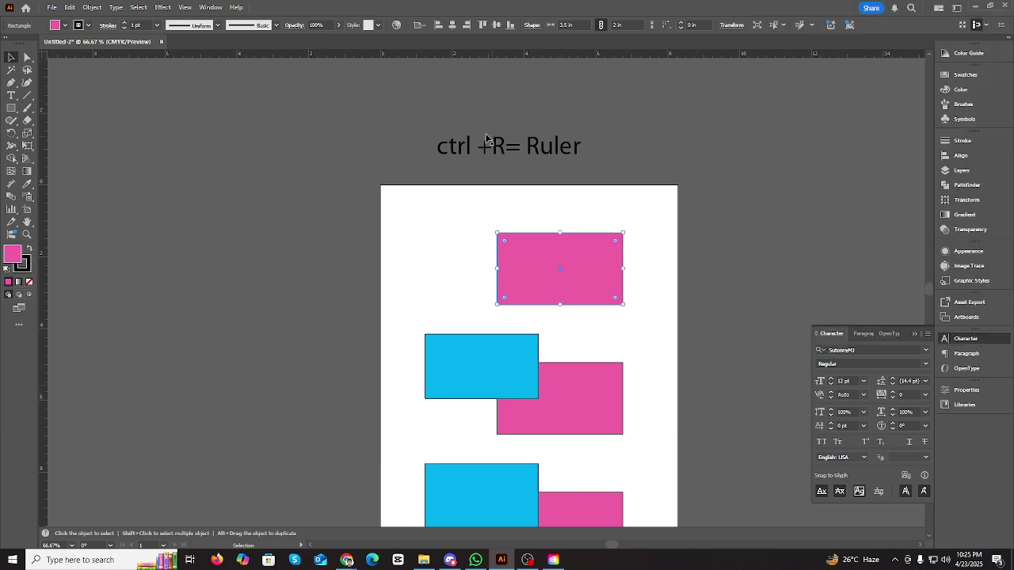
- Set the font of the "ctrl +R= Ruler" text to SutonnyMJ Bold
{"action": "left_click", "coordinate": [489, 147]}
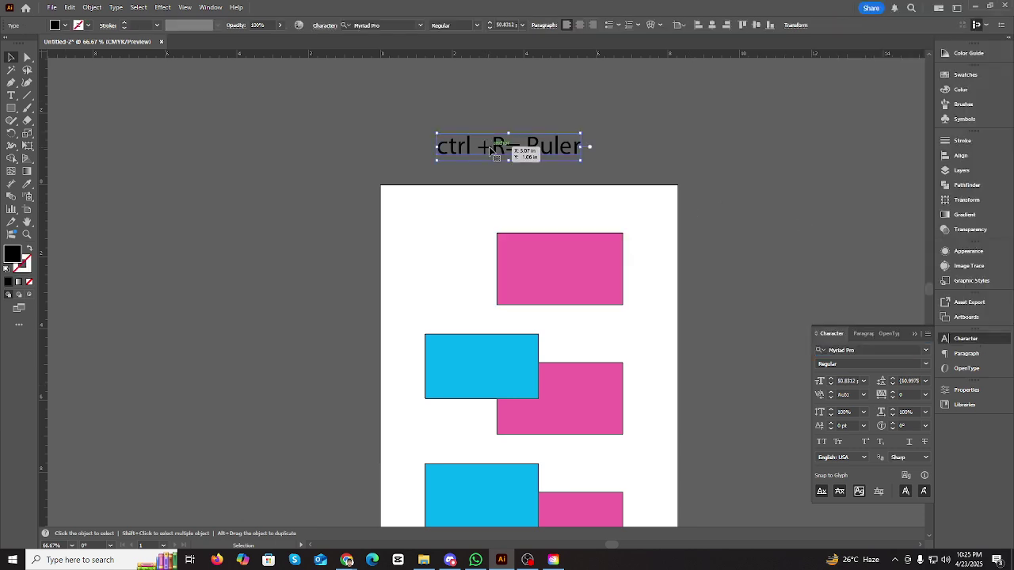
{"action": "left_click", "coordinate": [869, 349]}
{"action": "type", "text": "suto"}
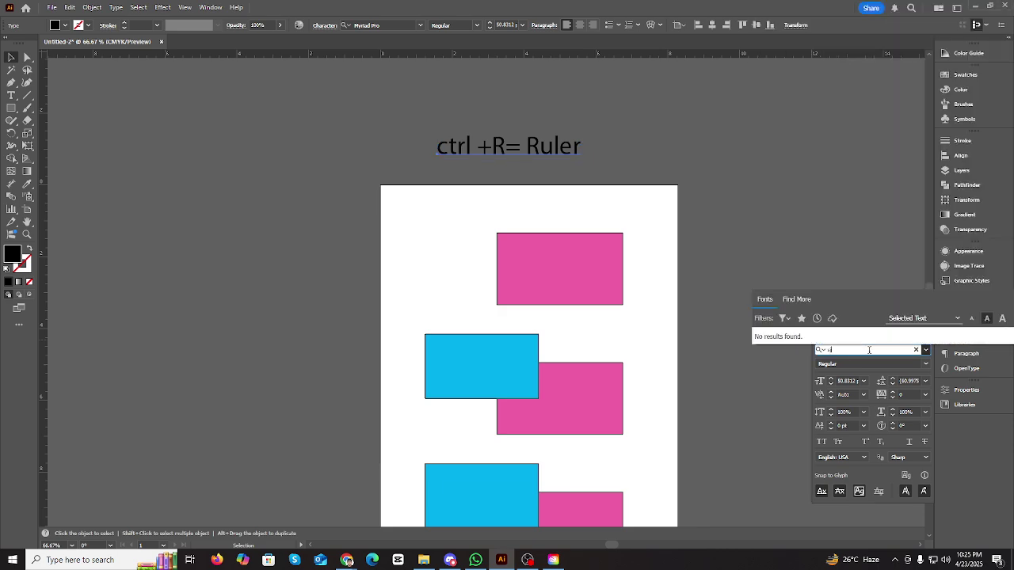
{"action": "type", "text": "n"}
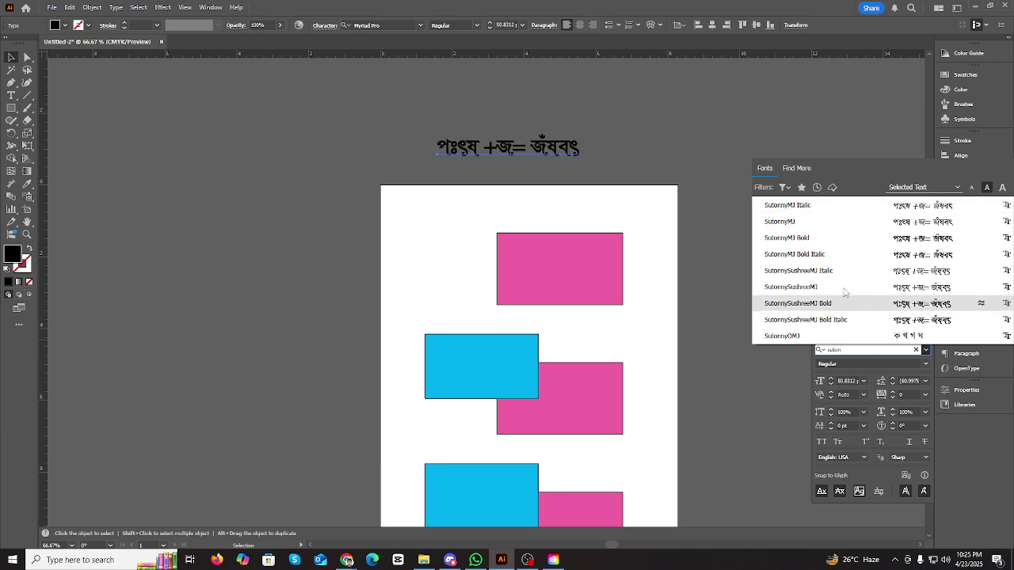
{"action": "left_click", "coordinate": [790, 238]}
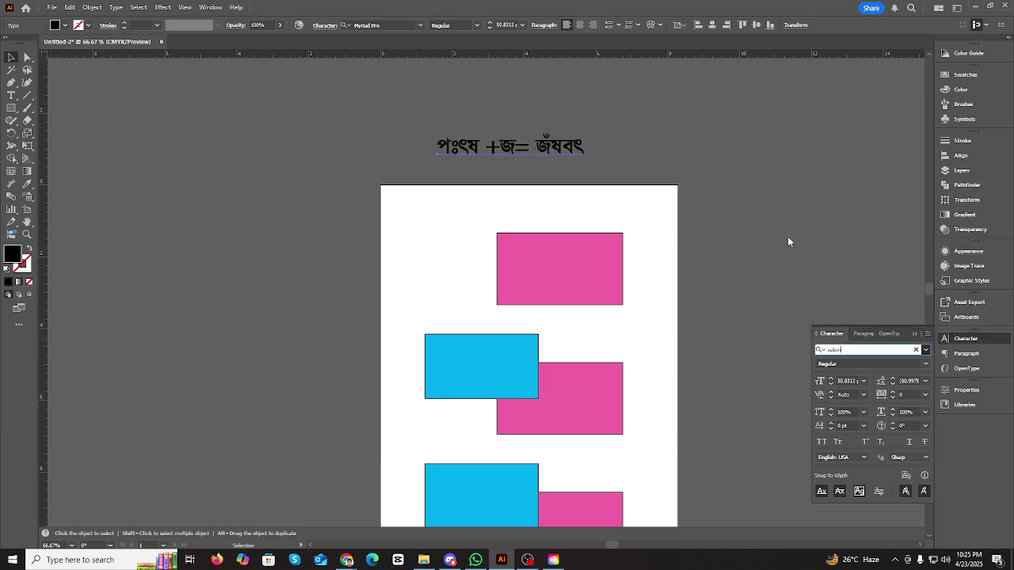
- Replace the whole ruler note above the artboard with the Bengali text "কোন সেপ"
{"action": "left_click", "coordinate": [548, 148]}
{"action": "double_click", "coordinate": [555, 152]}
{"action": "key", "text": "ctrl+a"}
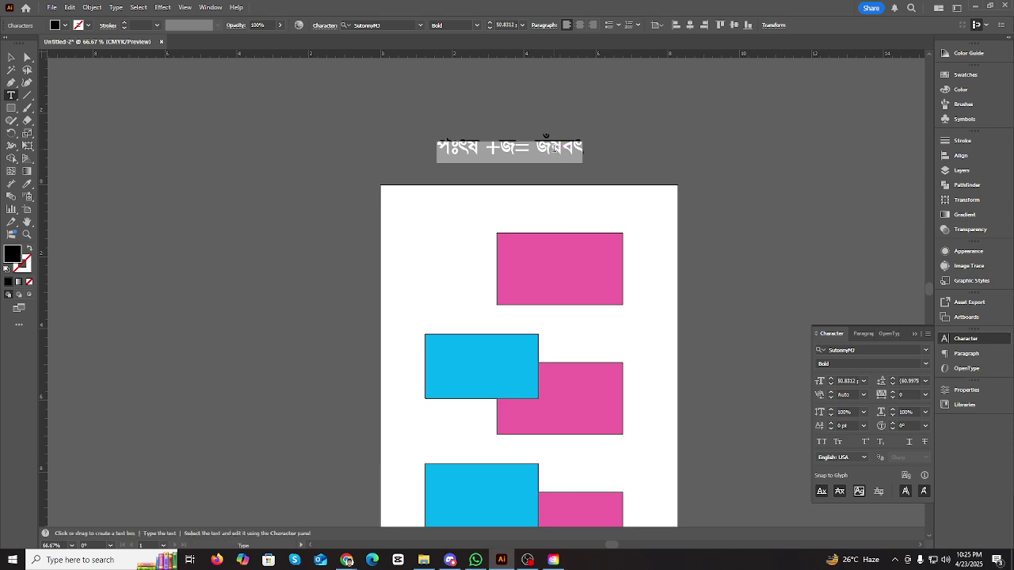
{"action": "key", "text": "BackSpace"}
{"action": "type", "text": "কে"}
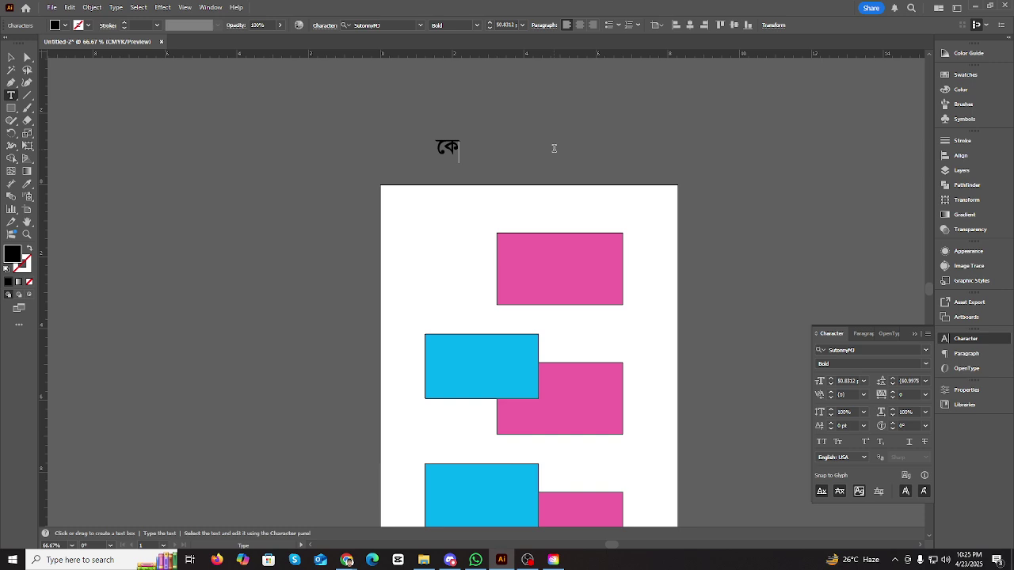
{"action": "type", "text": "ান "}
{"action": "type", "text": "সেপ"}
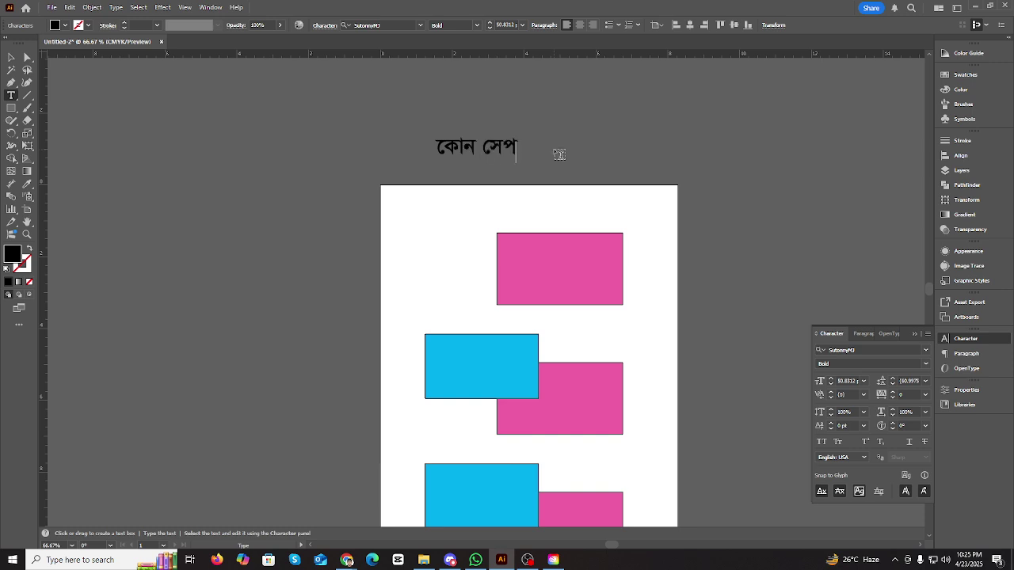
- Continue the Bengali note above the artboard with "অথবা অবজেক্ট অথবা টেক্সট"
{"action": "type", "text": " অথবা অপ"}
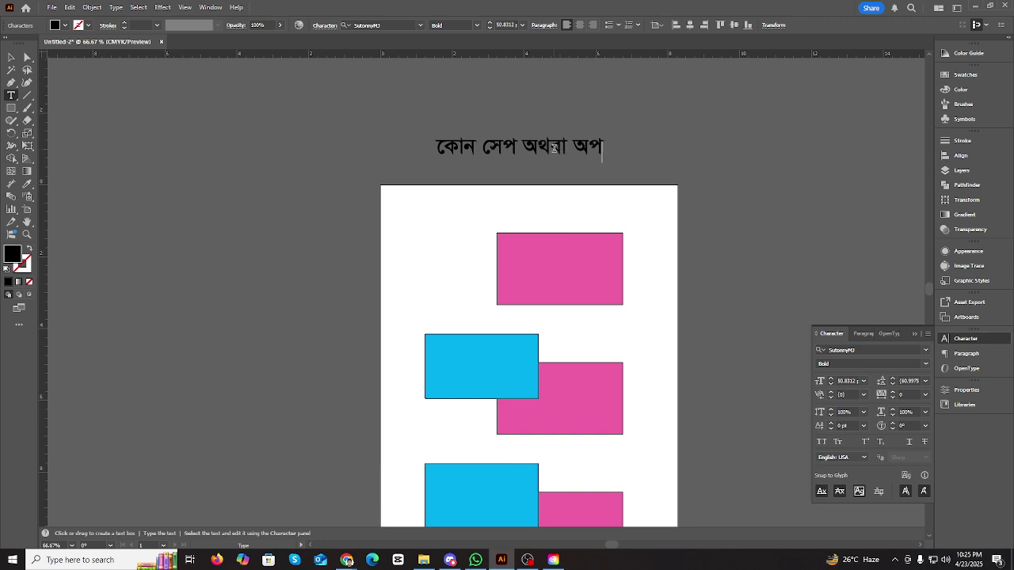
{"action": "key", "text": "BackSpace"}
{"action": "type", "text": "বজেক্ট"}
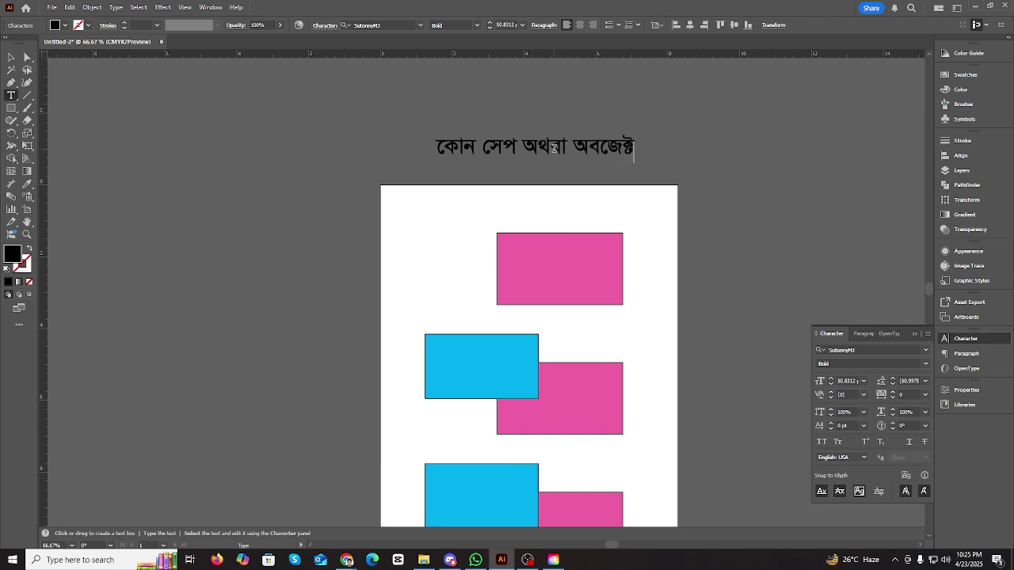
{"action": "type", "text": " অথবা কে"}
{"action": "key", "text": "BackSpace"}
{"action": "key", "text": "BackSpace"}
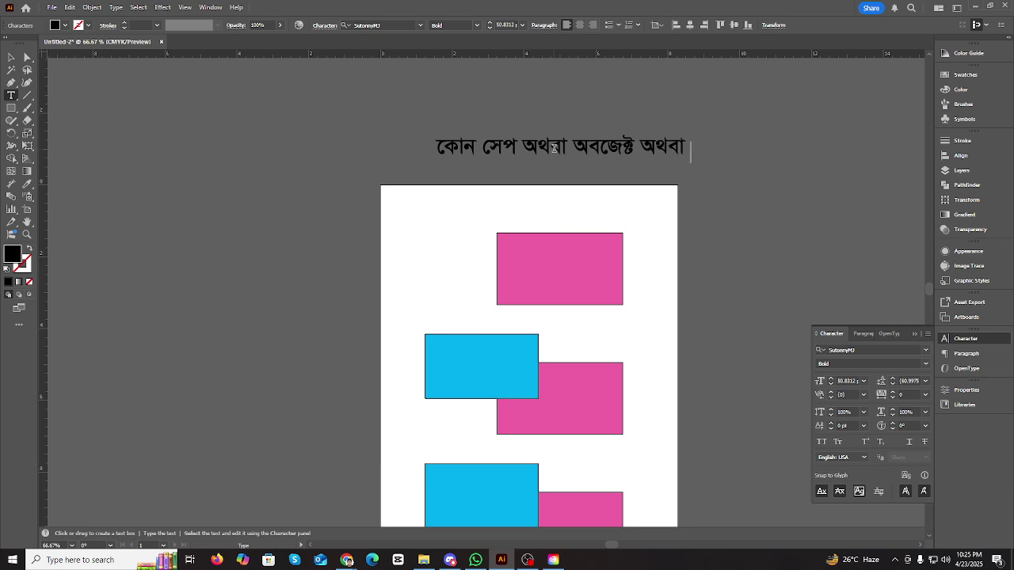
{"action": "type", "text": "টেক্সট"}
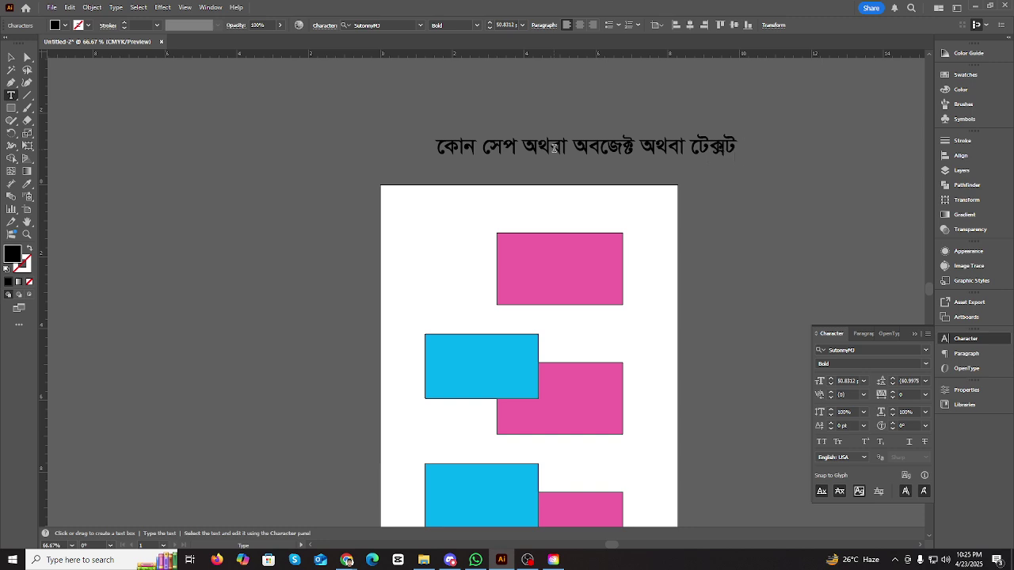
- Append "সিলেক্ট করে" to the Bengali note and move the note left so it starts well outside the artboard
{"action": "type", "text": " িড"}
{"action": "key", "text": "BackSpace"}
{"action": "type", "text": "সে"}
{"action": "key", "text": "BackSpace"}
{"action": "key", "text": "BackSpace"}
{"action": "type", "text": "সেলক্ট কের"}
{"action": "key", "text": "Escape"}
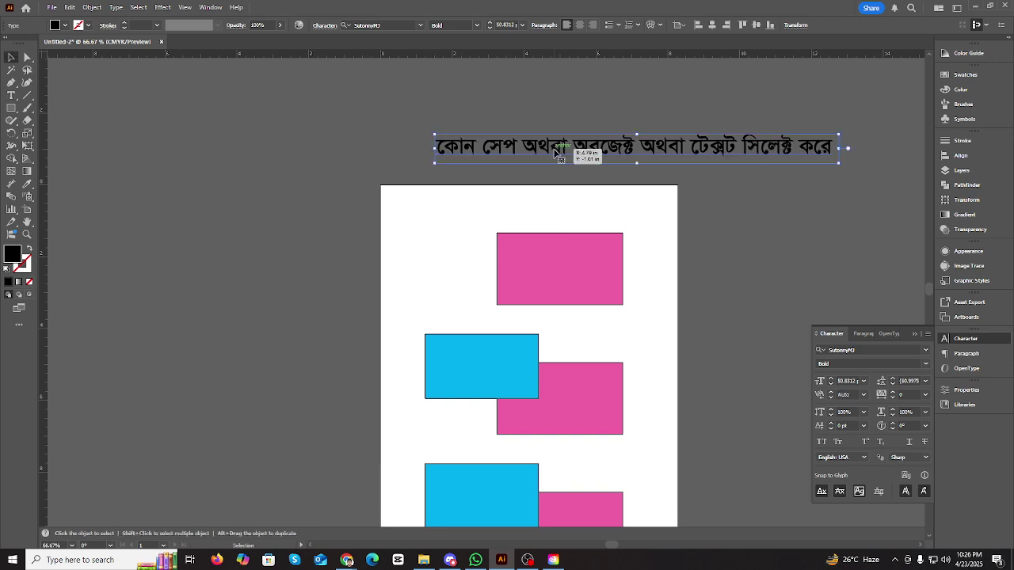
{"action": "left_click_drag", "start_coordinate": [638, 149], "coordinate": [422, 159]}
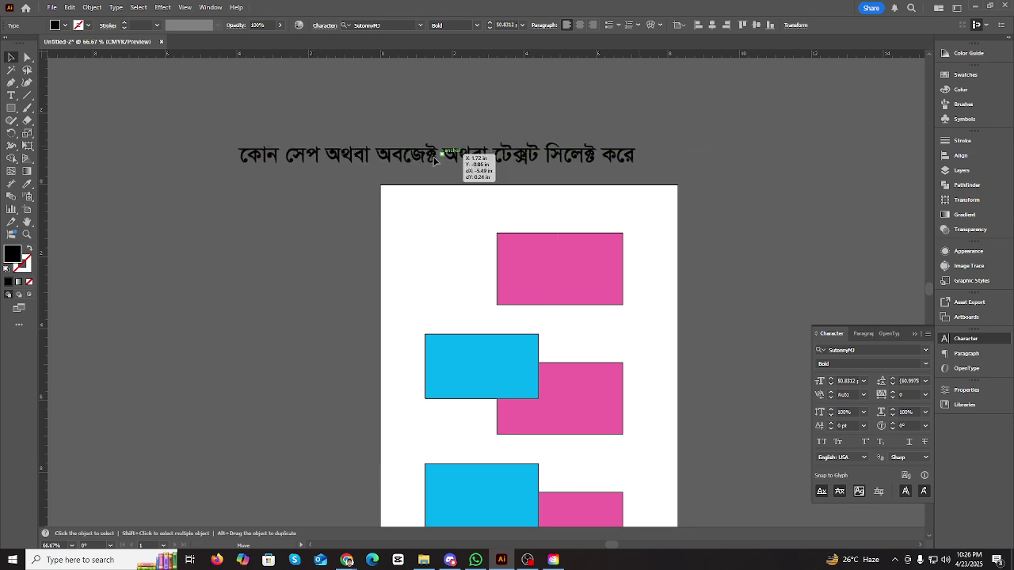
- Extend the note's first line with "অলটা বাটন চেপে ধরে মাউজ" and start a second line
{"action": "key", "text": "Return"}
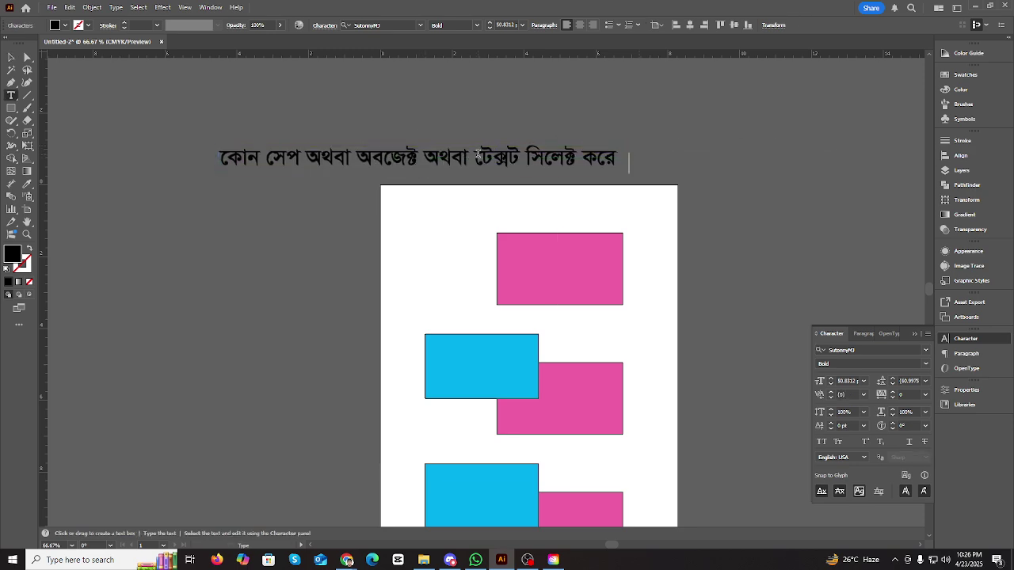
{"action": "type", "text": "অলটা"}
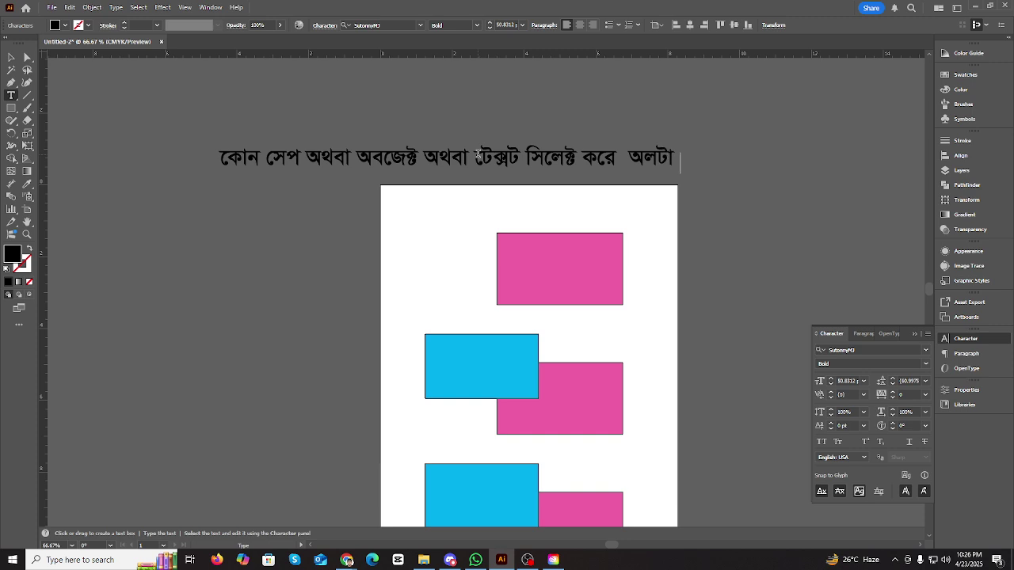
{"action": "type", "text": " বাটন চে"}
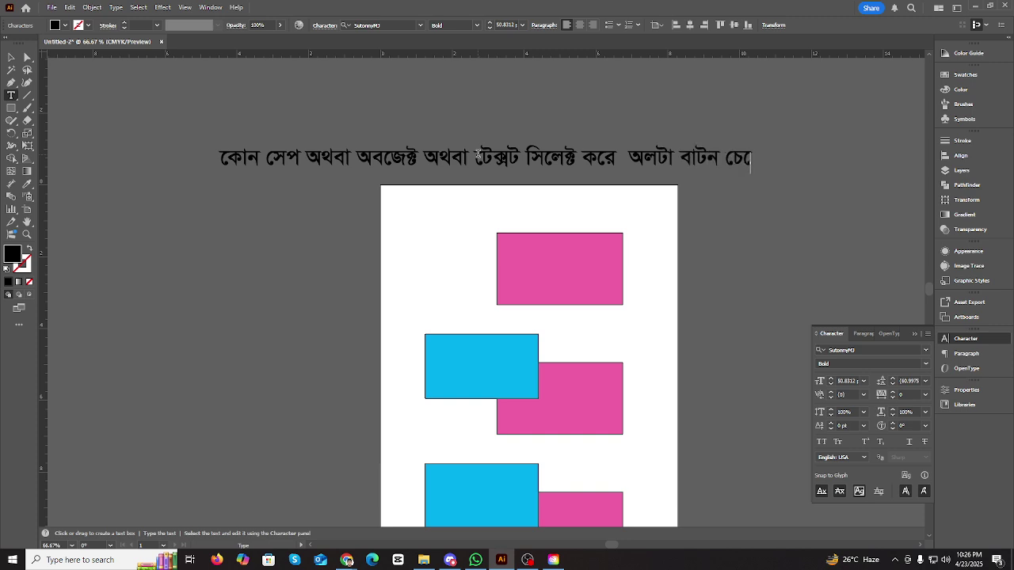
{"action": "type", "text": "পে ধরে মাউ"}
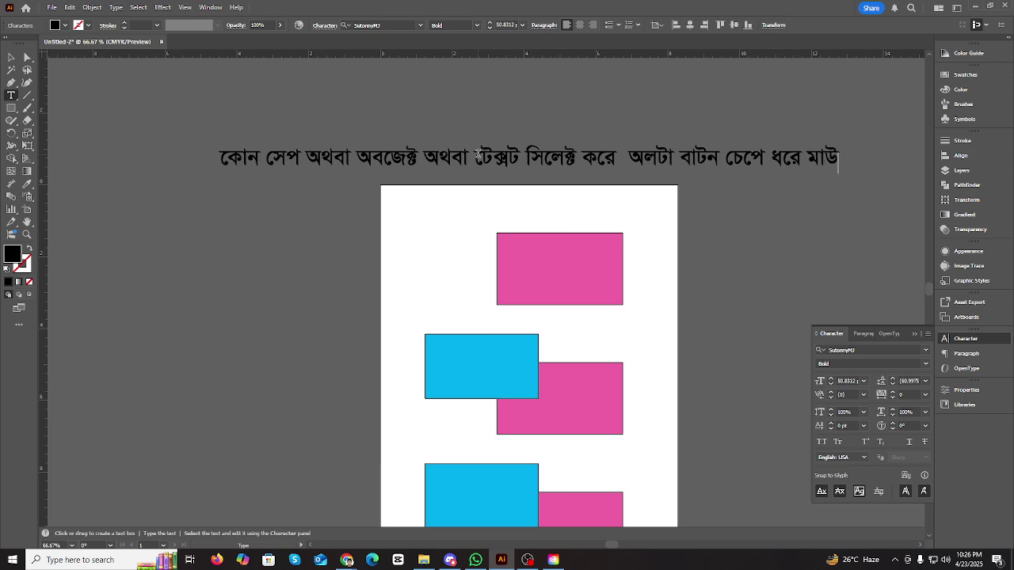
{"action": "type", "text": "জ িিদ"}
{"action": "key", "text": "BackSpace"}
{"action": "key", "text": "BackSpace"}
{"action": "type", "text": "িদয়ে"}
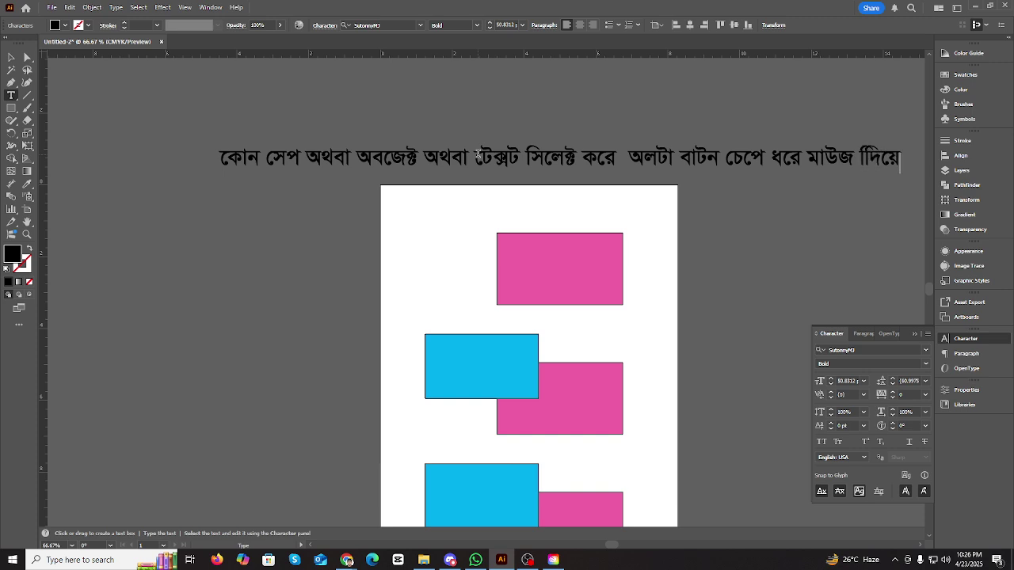
{"action": "key", "text": "BackSpace"}
{"action": "key", "text": "BackSpace"}
{"action": "key", "text": "BackSpace"}
{"action": "key", "text": "BackSpace"}
{"action": "key", "text": "BackSpace"}
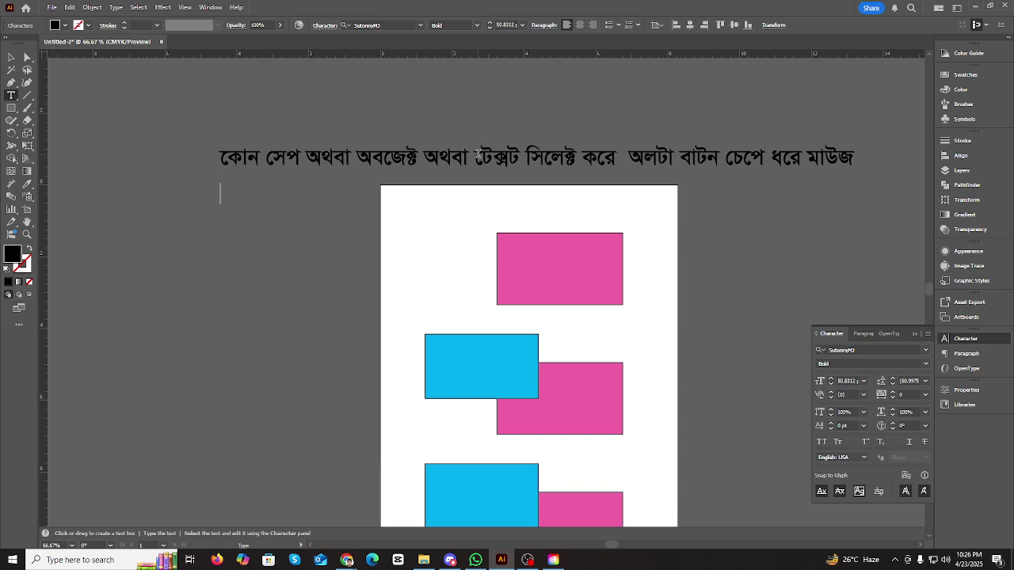
- Write "দিয়ে ওই অবজেক্ট ড্রাগ করলে তার আর একটি কপি তৈরি হবে" as the note's second line and finish editing
{"action": "type", "text": "দিয়ে ওই "}
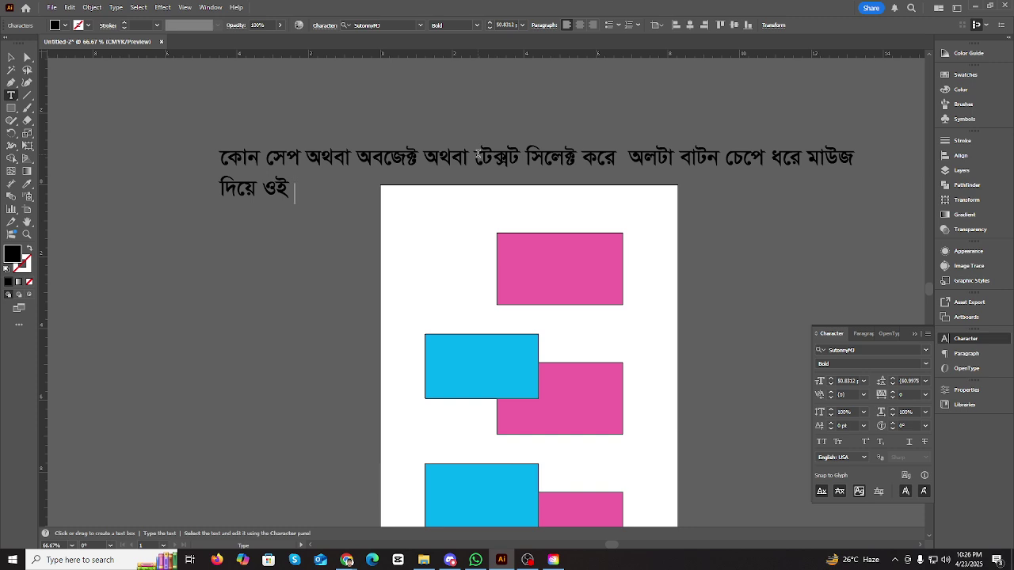
{"action": "type", "text": "অবজেক্ট ড"}
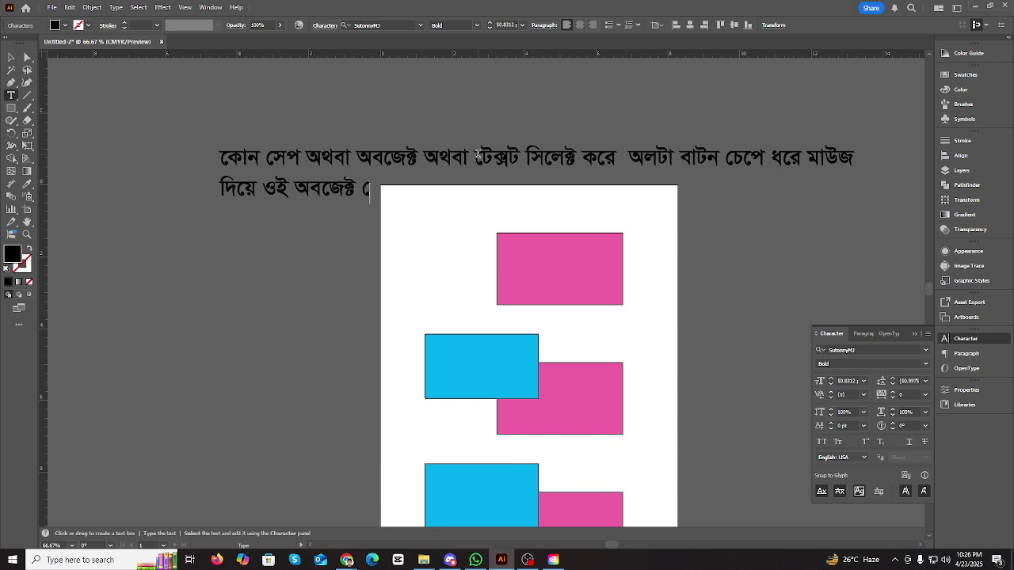
{"action": "key", "text": "BackSpace"}
{"action": "type", "text": "ড্রাগ কর"}
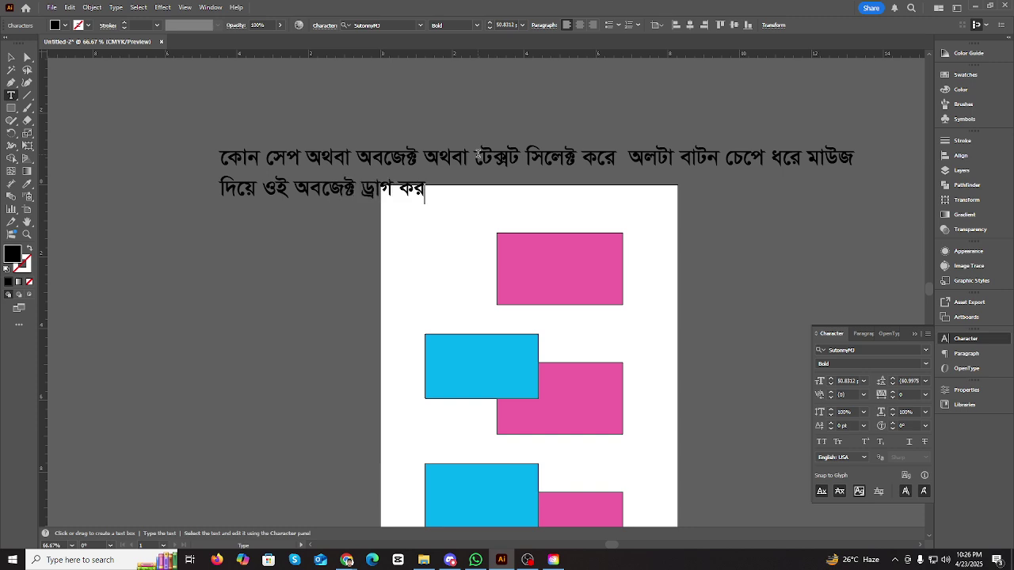
{"action": "type", "text": "লে তার "}
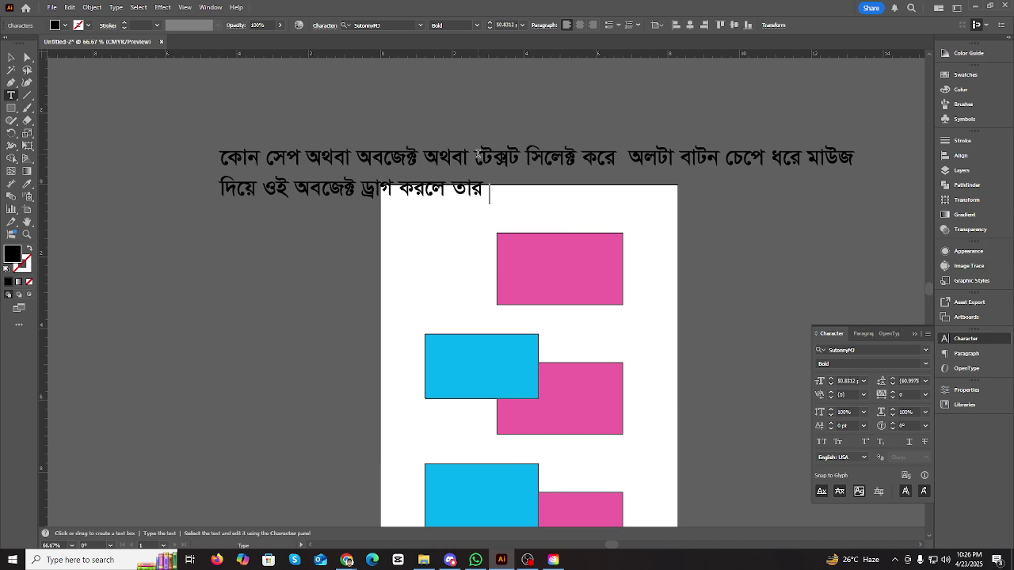
{"action": "type", "text": "আর একি"}
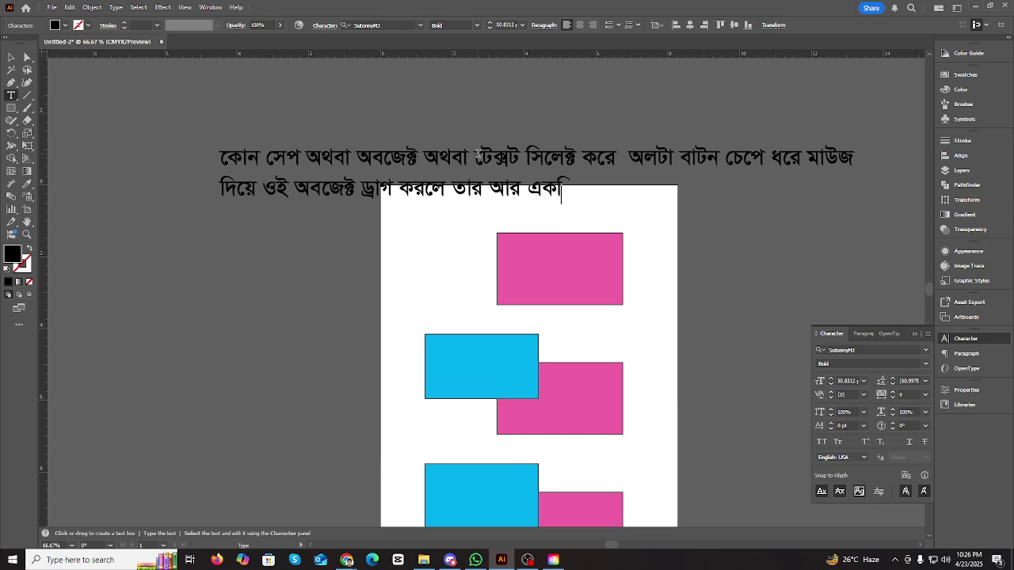
{"action": "type", "text": "ট কপি তৈরি হবে"}
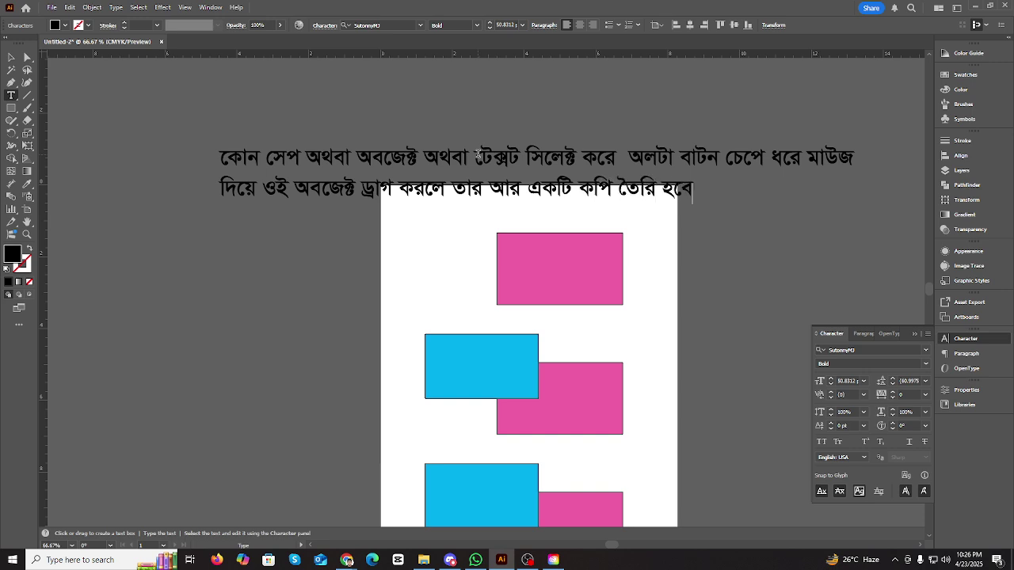
{"action": "key", "text": "Escape"}
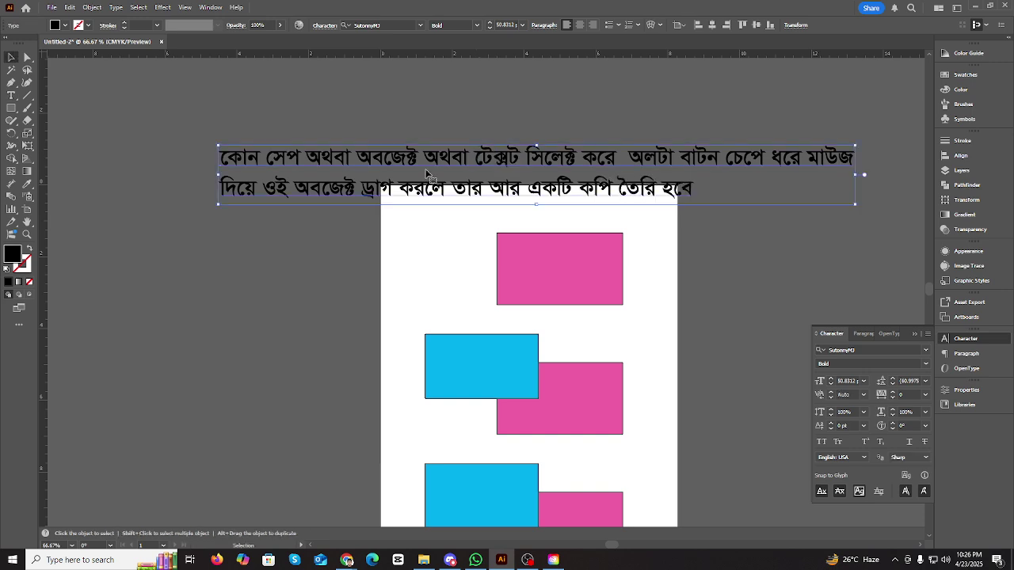
- Move the two-line Bengali note up until it sits clear above the artboard
{"action": "scroll", "coordinate": [550, 185], "scroll_direction": "down", "scroll_amount": 3}
{"action": "scroll", "coordinate": [552, 177], "scroll_direction": "up", "scroll_amount": 4}
{"action": "left_click_drag", "start_coordinate": [553, 178], "coordinate": [543, 143]}
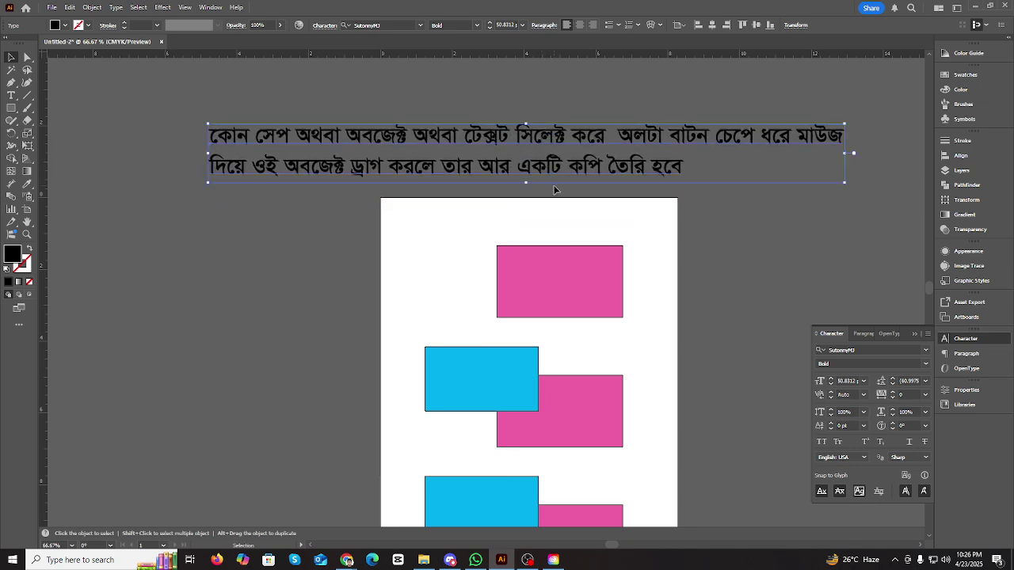
- Duplicate the middle pair of overlapping blue and pink rectangles to the left of the artboard
{"action": "scroll", "coordinate": [543, 235], "scroll_direction": "down", "scroll_amount": 5}
{"action": "left_click_drag", "start_coordinate": [398, 260], "coordinate": [606, 345]}
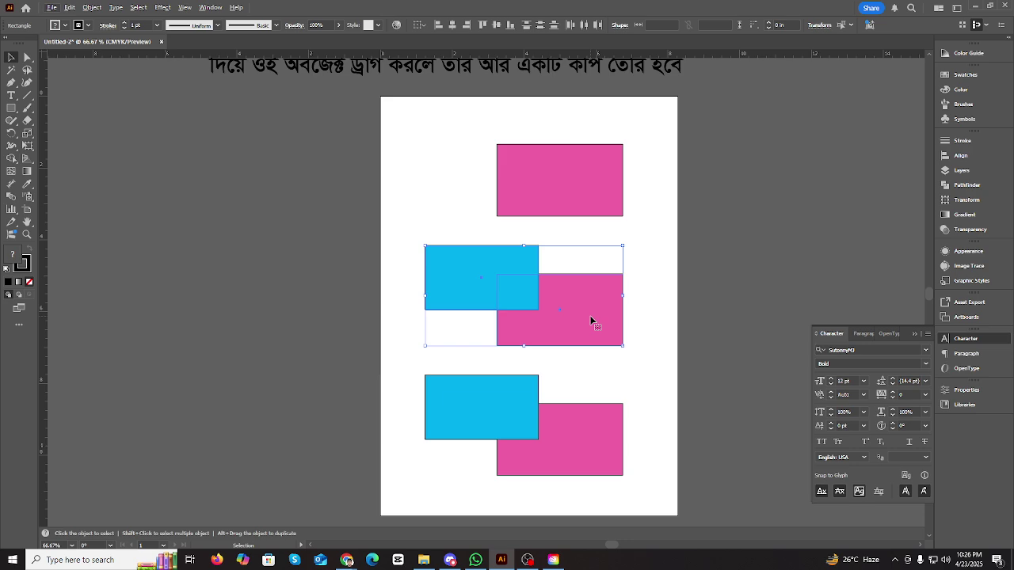
{"action": "left_click", "coordinate": [401, 269]}
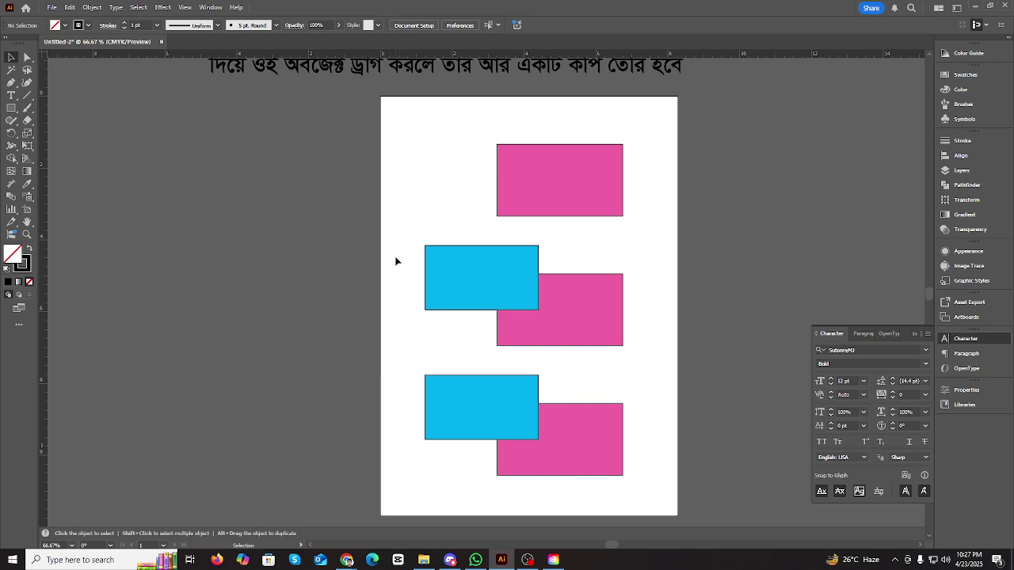
{"action": "left_click_drag", "start_coordinate": [448, 265], "coordinate": [647, 352]}
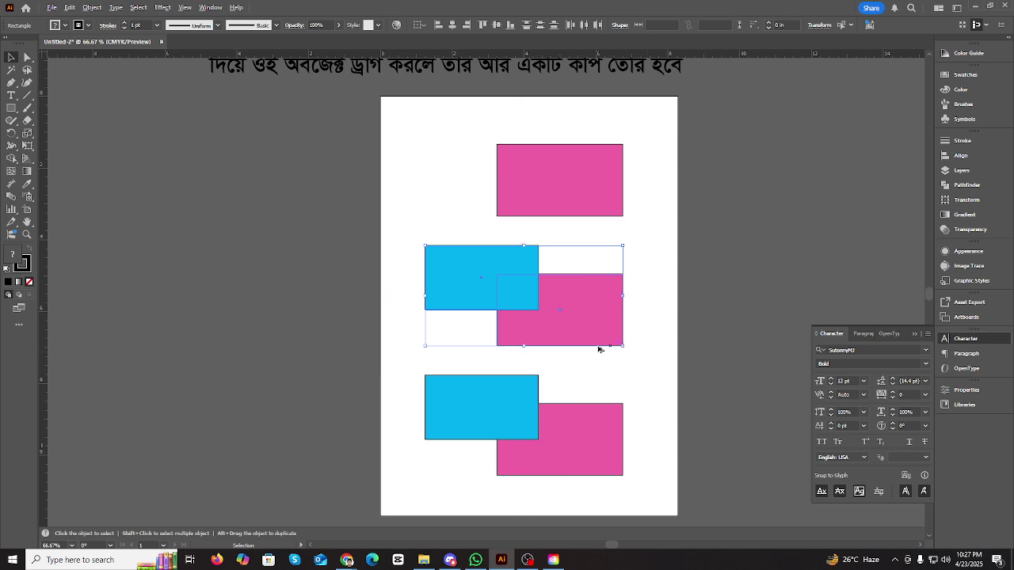
{"action": "left_click_drag", "start_coordinate": [598, 317], "coordinate": [346, 324], "text": "alt"}
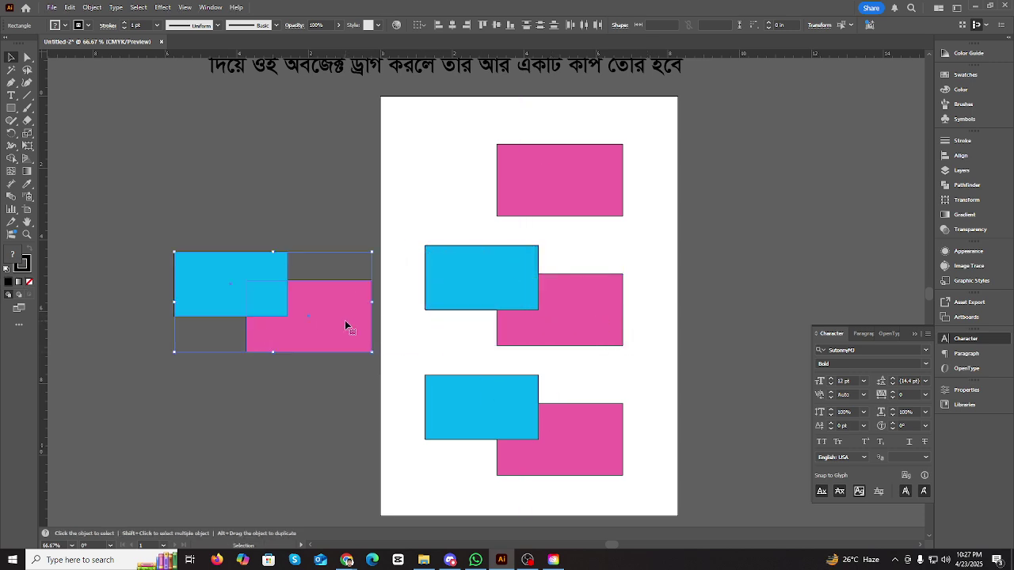
- Place separate copies of the blue and pink rectangles above the duplicated pair, and remove all the copies beside the artboard
{"action": "scroll", "coordinate": [345, 320], "scroll_direction": "up", "scroll_amount": 2}
{"action": "scroll", "coordinate": [345, 320], "scroll_direction": "down", "scroll_amount": 8}
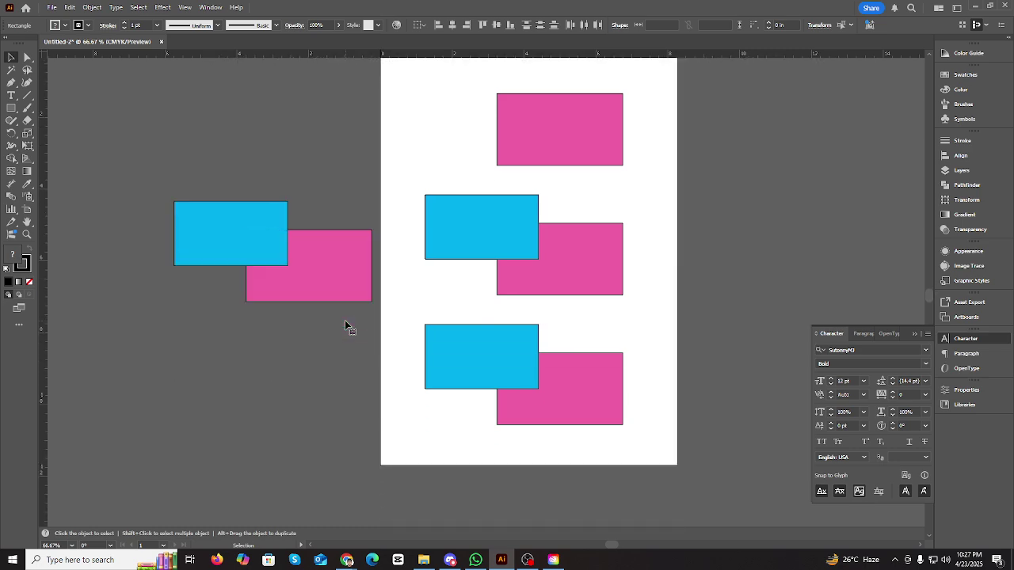
{"action": "scroll", "coordinate": [344, 310], "scroll_direction": "up", "scroll_amount": 5}
{"action": "left_click_drag", "start_coordinate": [393, 245], "coordinate": [385, 217]}
{"action": "scroll", "coordinate": [475, 261], "scroll_direction": "down", "scroll_amount": 3}
{"action": "left_click", "coordinate": [475, 261]}
{"action": "scroll", "coordinate": [477, 263], "scroll_direction": "up", "scroll_amount": 5}
{"action": "left_click", "coordinate": [431, 219]}
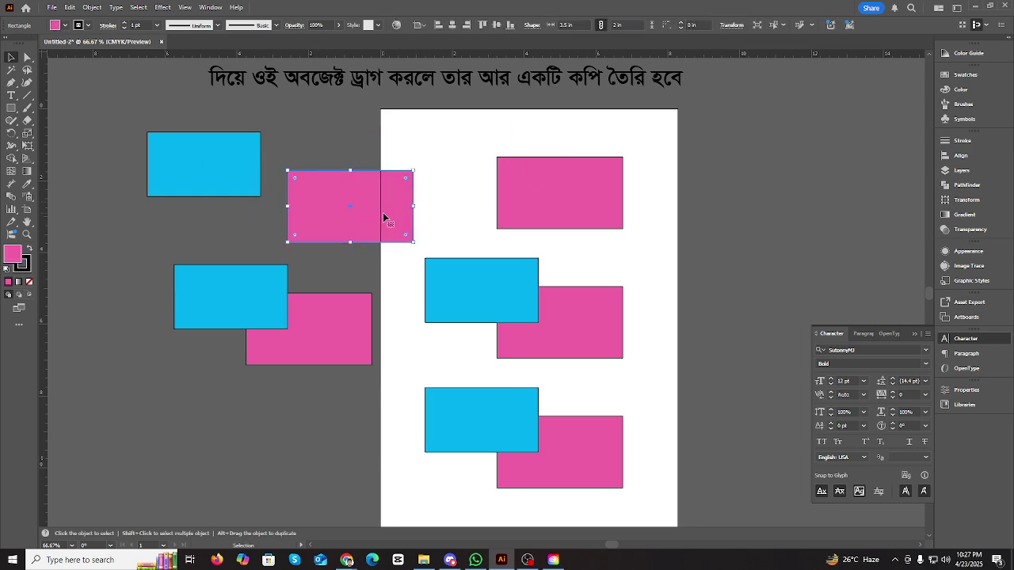
{"action": "key", "text": "Delete"}
{"action": "key", "text": "ctrl+z"}
{"action": "key", "text": "ctrl+z"}
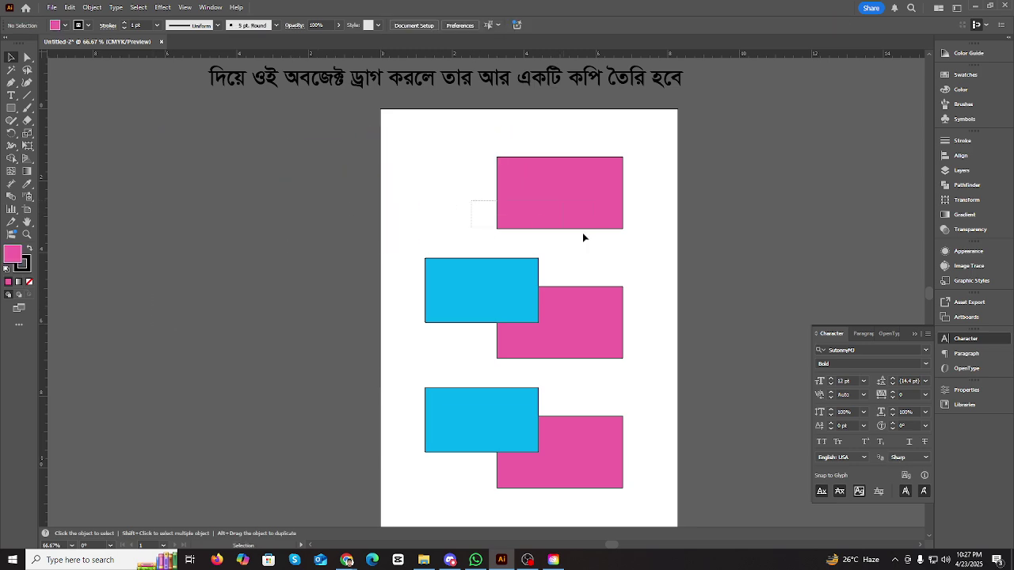
- Replace the single uppermost pink rectangle with a copy of the middle blue and pink pair, vertically in line with the pairs below
{"action": "key", "text": "ctrl+z"}
{"action": "left_click_drag", "start_coordinate": [443, 199], "coordinate": [577, 209]}
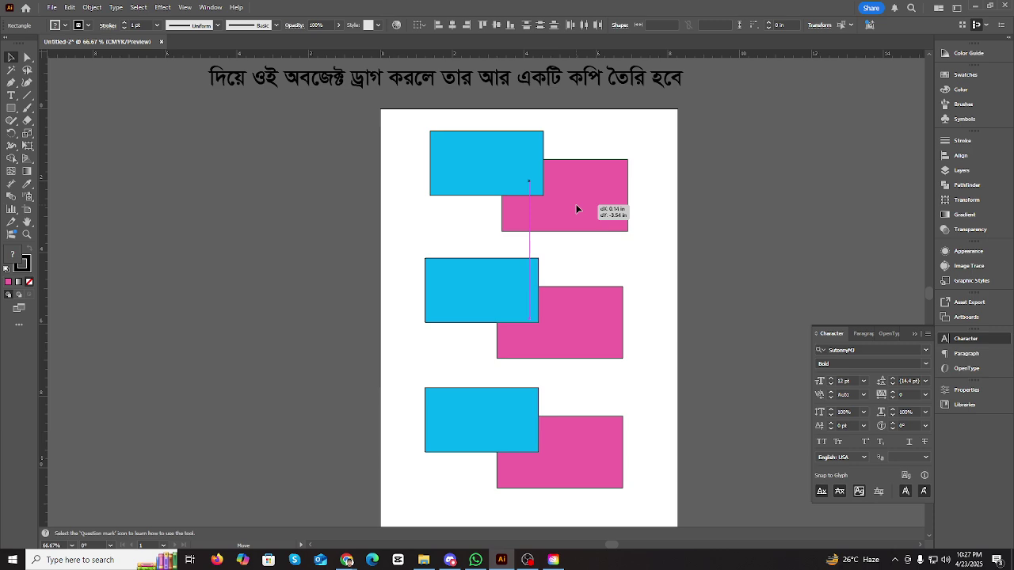
{"action": "left_click_drag", "start_coordinate": [577, 209], "coordinate": [577, 211]}
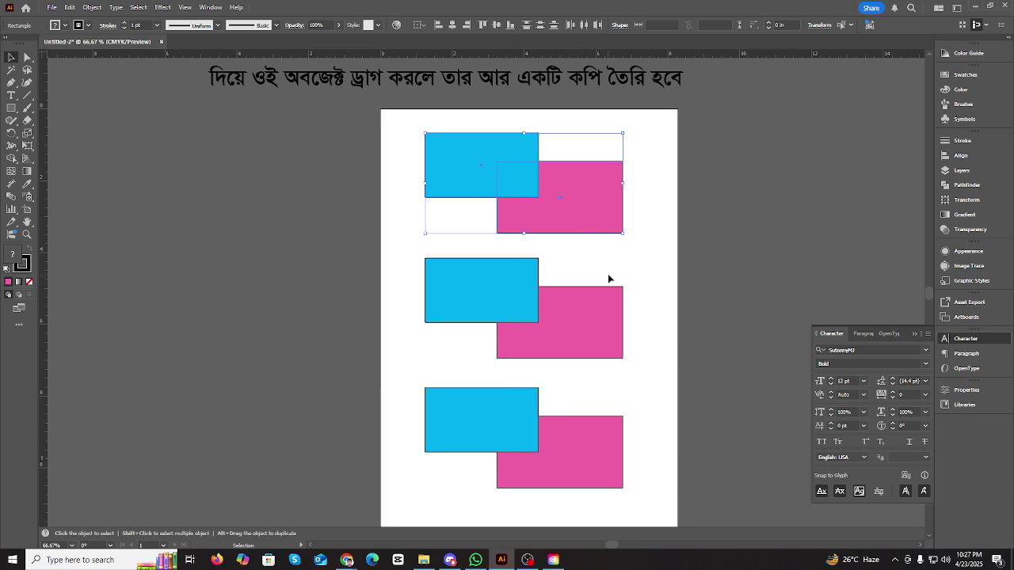
{"action": "scroll", "coordinate": [571, 341], "scroll_direction": "up", "scroll_amount": 2}
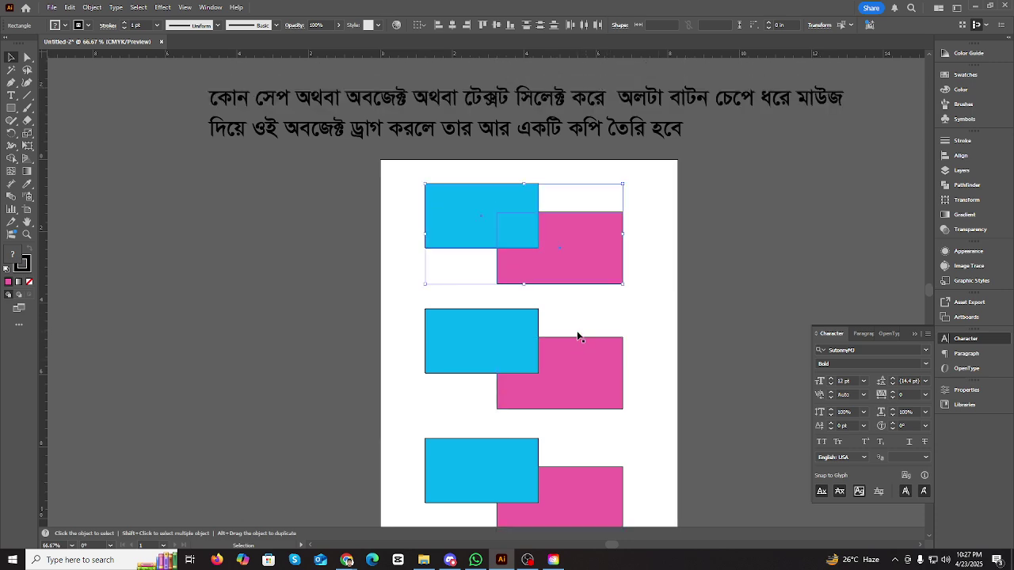
{"action": "scroll", "coordinate": [578, 339], "scroll_direction": "down", "scroll_amount": 2}
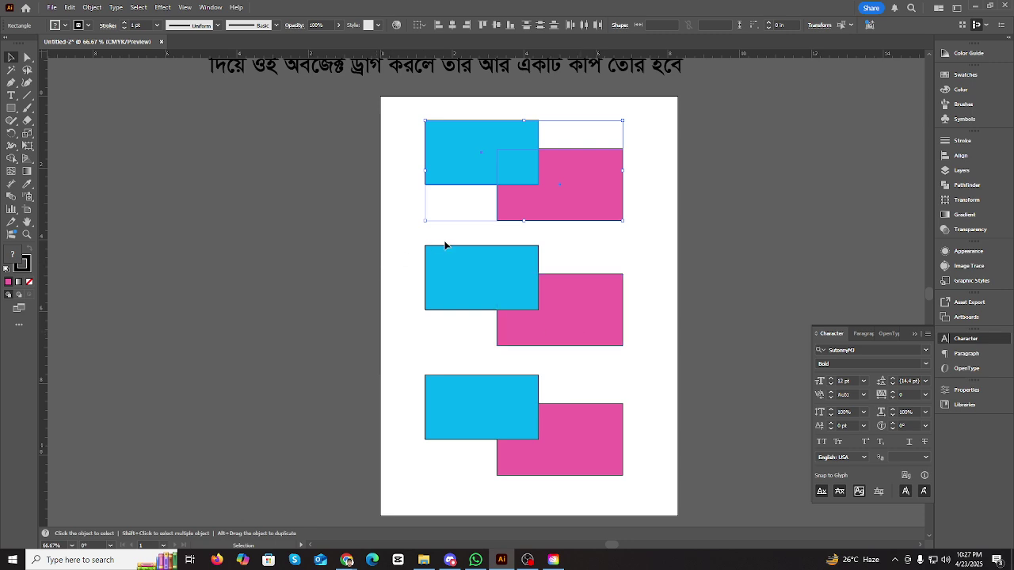
- Merge the uppermost blue and pink rectangles into one shape with the Pathfinder Unite mode
{"action": "left_click", "coordinate": [591, 253]}
{"action": "scroll", "coordinate": [590, 253], "scroll_direction": "up", "scroll_amount": 2}
{"action": "scroll", "coordinate": [590, 253], "scroll_direction": "down", "scroll_amount": 2}
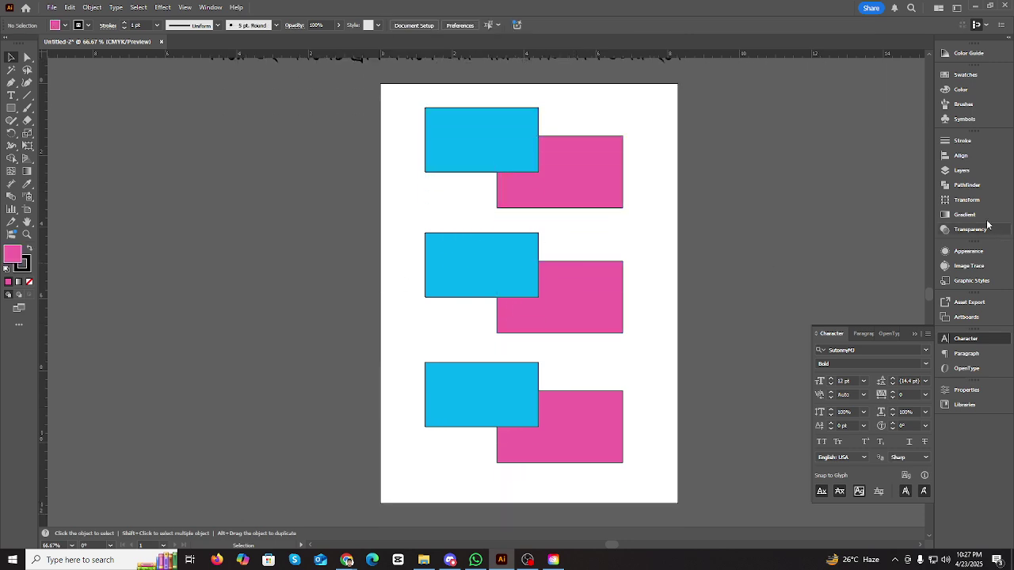
{"action": "left_click", "coordinate": [963, 186]}
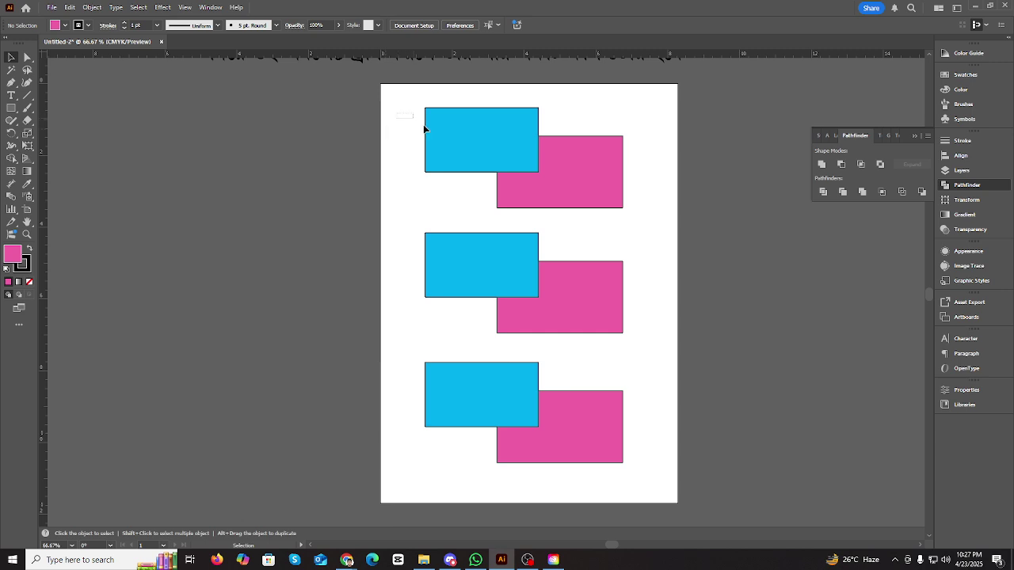
{"action": "left_click_drag", "start_coordinate": [423, 124], "coordinate": [570, 218]}
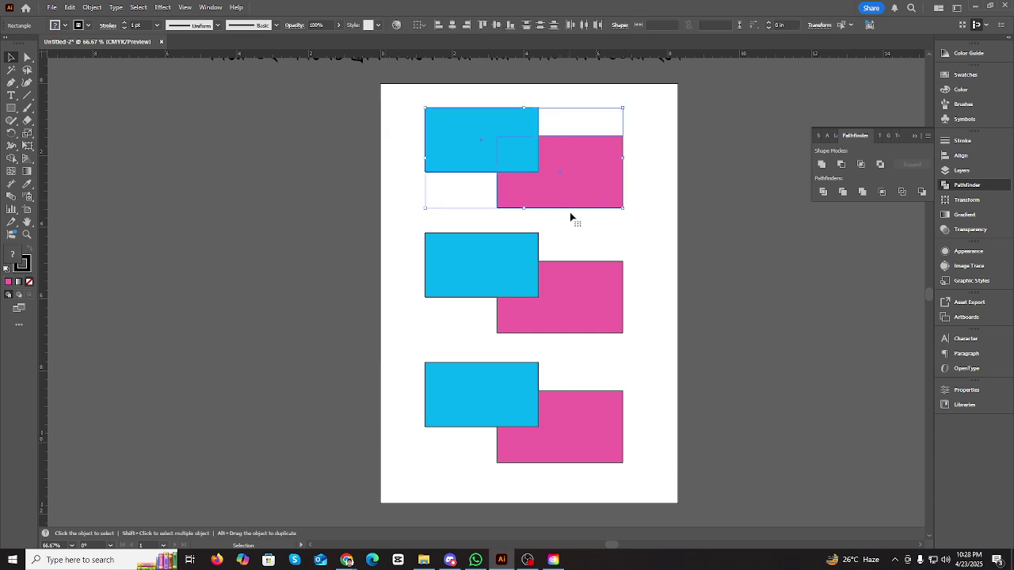
{"action": "left_click", "coordinate": [821, 165]}
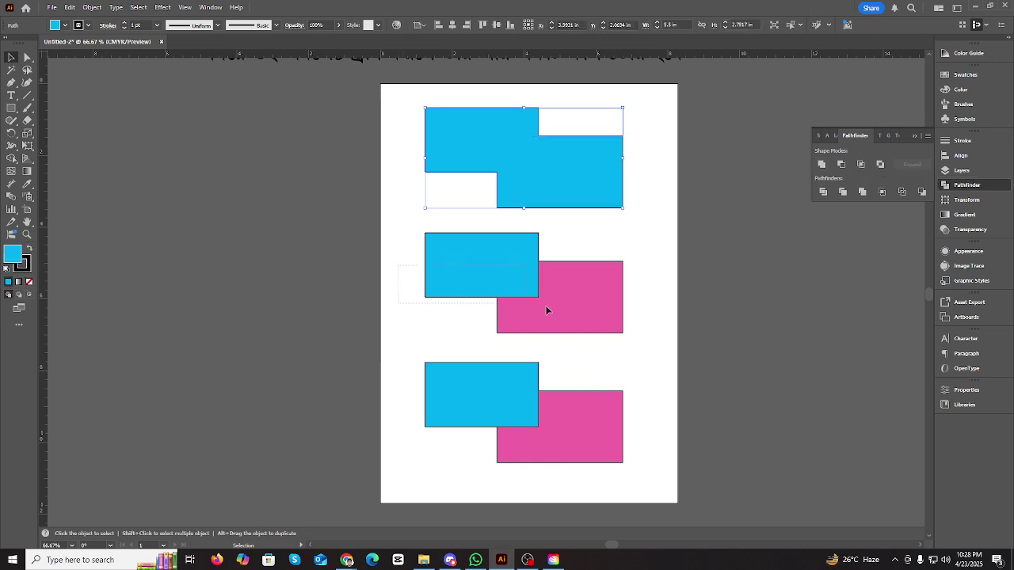
- Subtract the blue rectangle from the pink one in the middle pair with the Pathfinder Minus Front mode
{"action": "left_click_drag", "start_coordinate": [546, 311], "coordinate": [572, 323]}
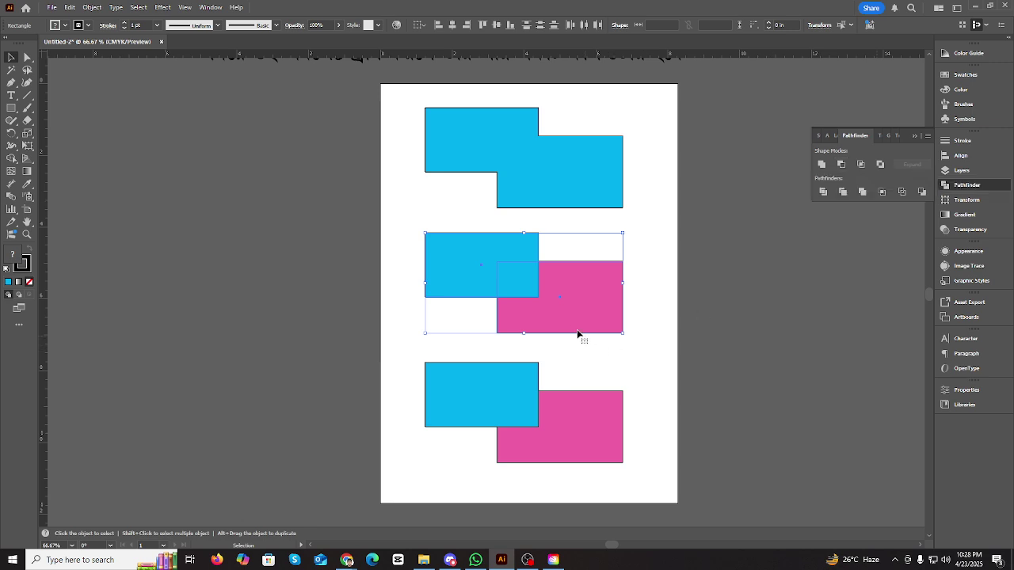
{"action": "left_click", "coordinate": [841, 165]}
{"action": "scroll", "coordinate": [522, 301], "scroll_direction": "down", "scroll_amount": 2}
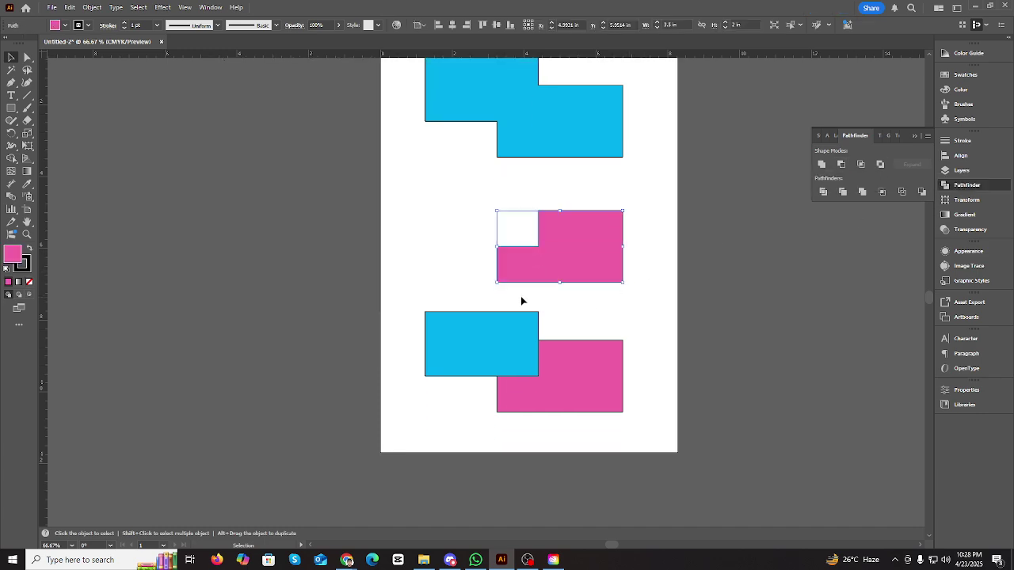
- Copy the lowest blue and pink pair to below the artboard, and reduce the original pair to its overlap with Pathfinder Intersect
{"action": "scroll", "coordinate": [554, 378], "scroll_direction": "down", "scroll_amount": 2}
{"action": "left_click", "coordinate": [595, 319]}
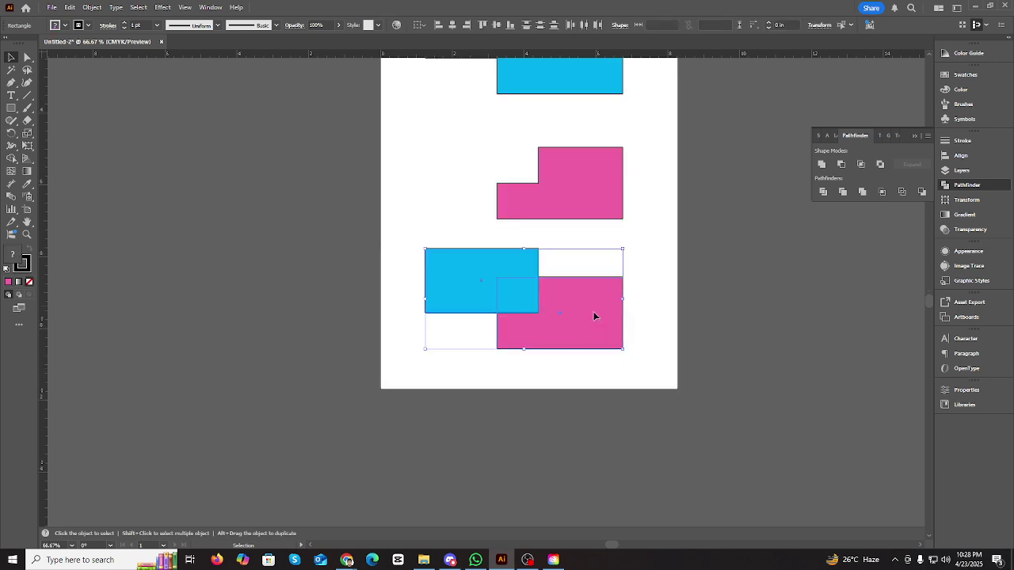
{"action": "left_click_drag", "start_coordinate": [595, 319], "coordinate": [584, 496]}
{"action": "left_click_drag", "start_coordinate": [356, 275], "coordinate": [553, 341]}
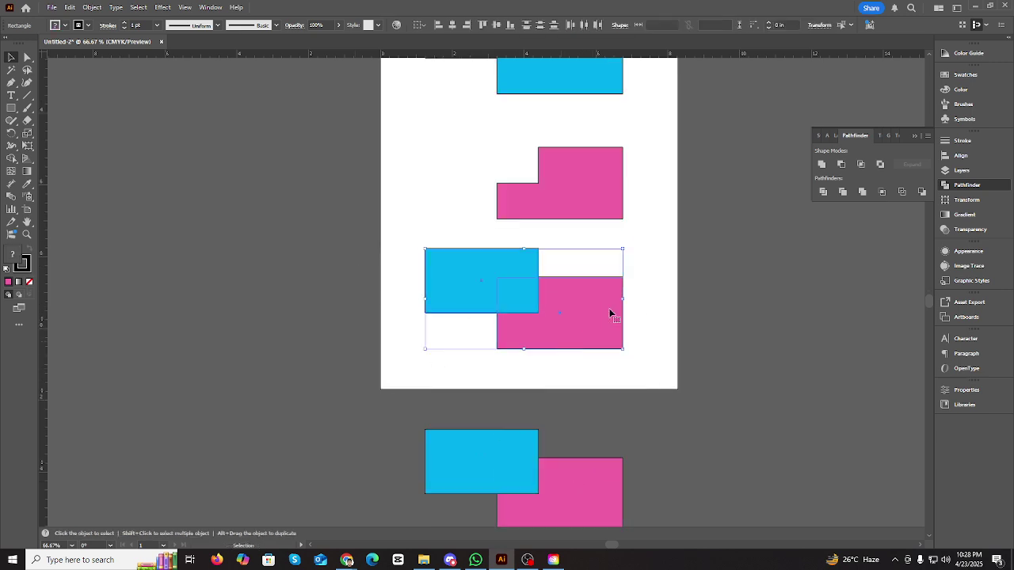
{"action": "left_click", "coordinate": [860, 164]}
- Duplicate the blue and pink pair below the artboard straight down, leaving a gap between the two pairs
{"action": "scroll", "coordinate": [796, 292], "scroll_direction": "down", "scroll_amount": 3}
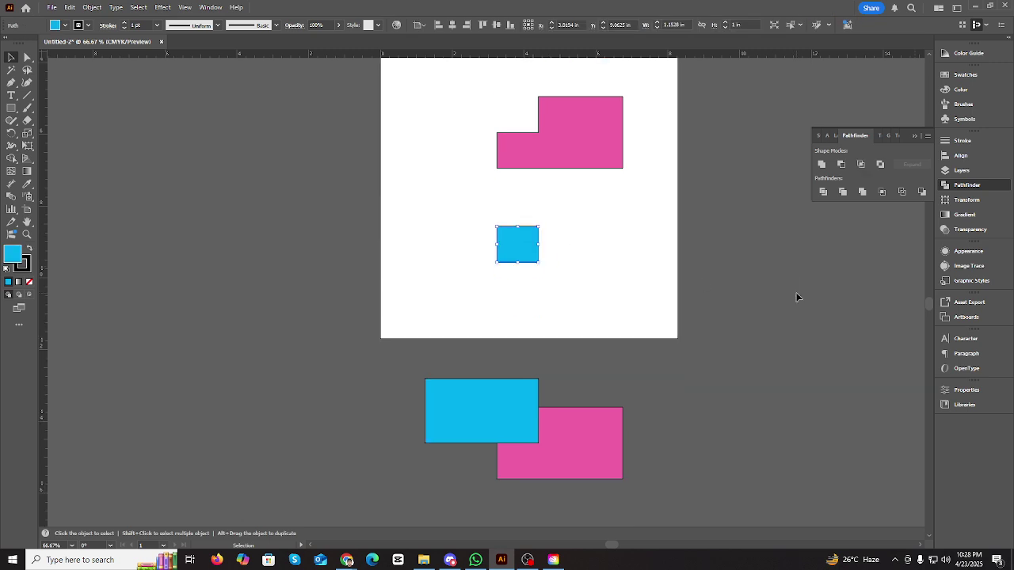
{"action": "scroll", "coordinate": [606, 404], "scroll_direction": "down", "scroll_amount": 3}
{"action": "left_click", "coordinate": [619, 292]}
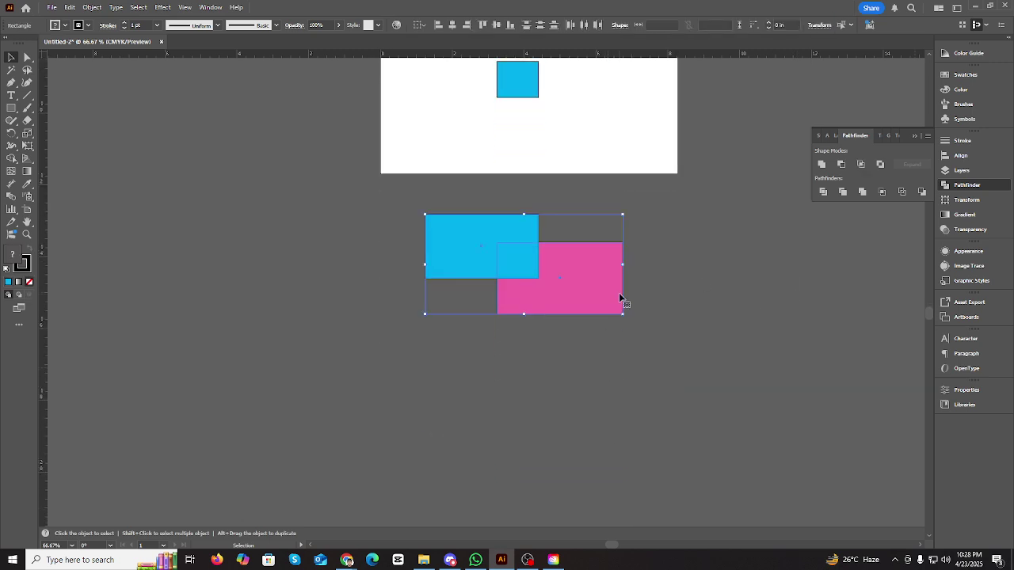
{"action": "left_click_drag", "start_coordinate": [619, 292], "coordinate": [619, 432], "text": "alt"}
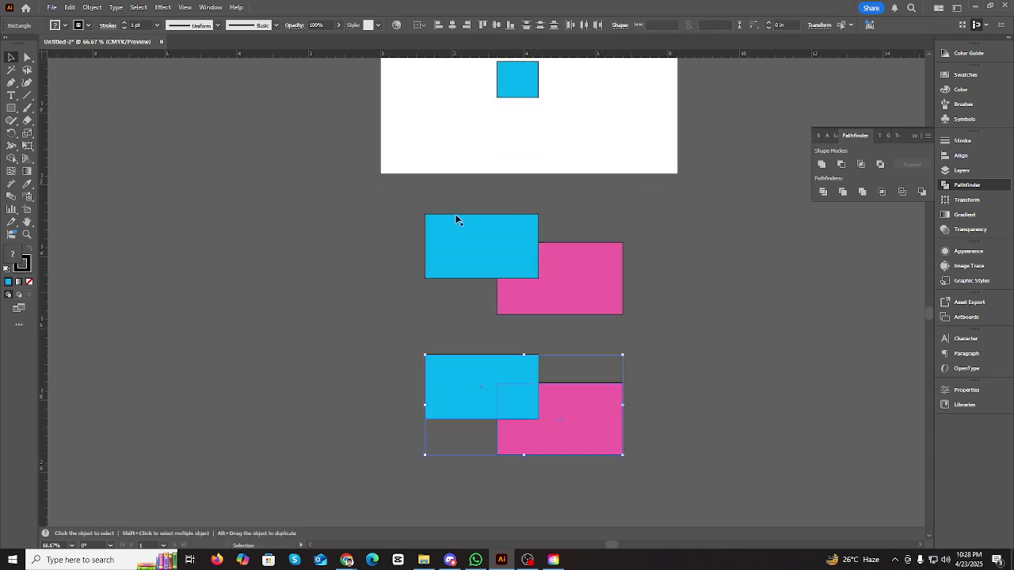
- Cut the overlap out of the upper pair below the artboard with Pathfinder Exclude, and move the resulting shape to the right
{"action": "left_click", "coordinate": [571, 290]}
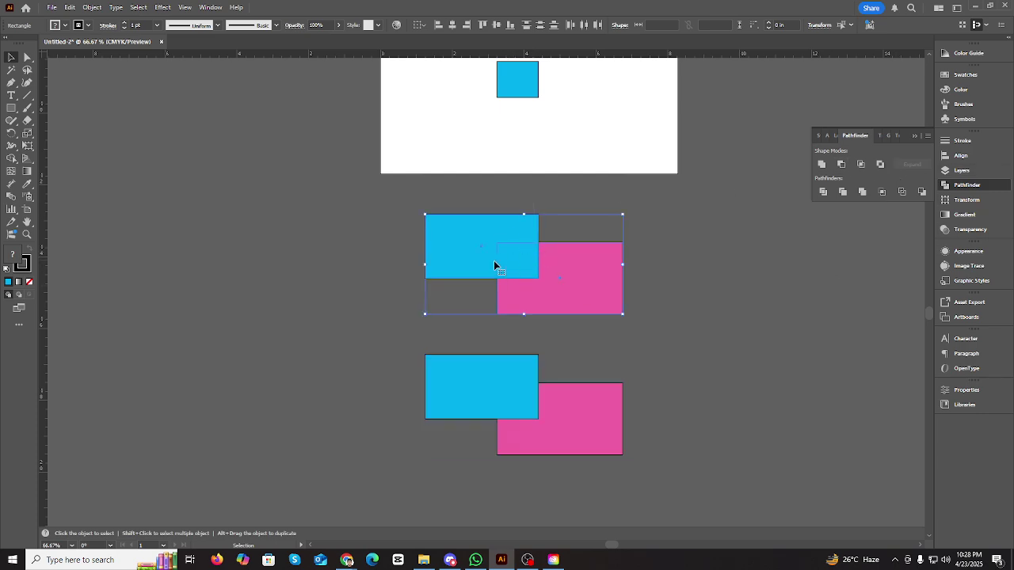
{"action": "left_click", "coordinate": [880, 164]}
{"action": "left_click_drag", "start_coordinate": [584, 292], "coordinate": [687, 272]}
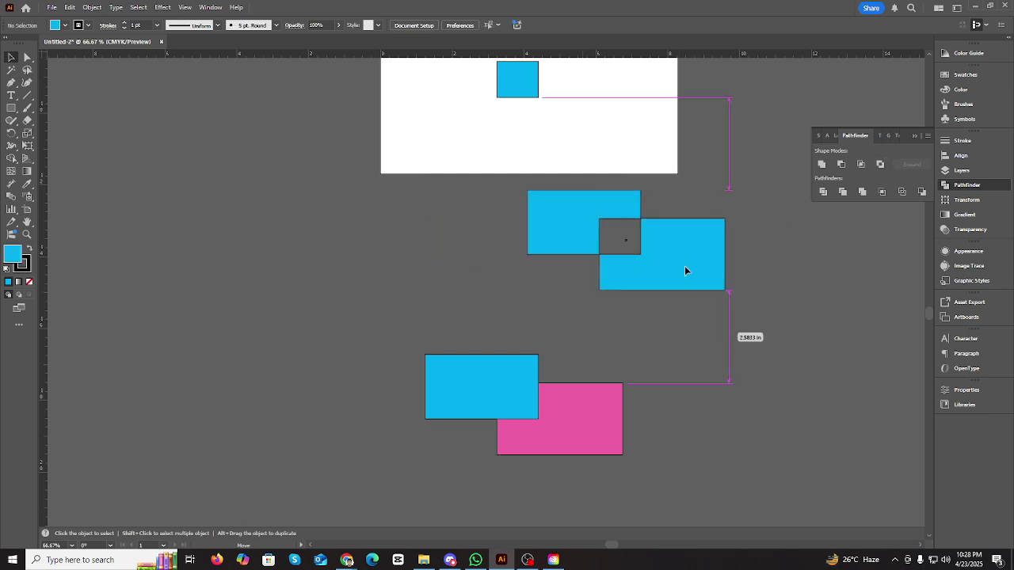
- Move the remaining pink and blue rectangles up to the left of the excluded shape, keeping them overlapping
{"action": "scroll", "coordinate": [613, 322], "scroll_direction": "down", "scroll_amount": 2}
{"action": "left_click_drag", "start_coordinate": [571, 421], "coordinate": [361, 262]}
{"action": "left_click", "coordinate": [470, 317]}
{"action": "left_click_drag", "start_coordinate": [252, 210], "coordinate": [262, 219]}
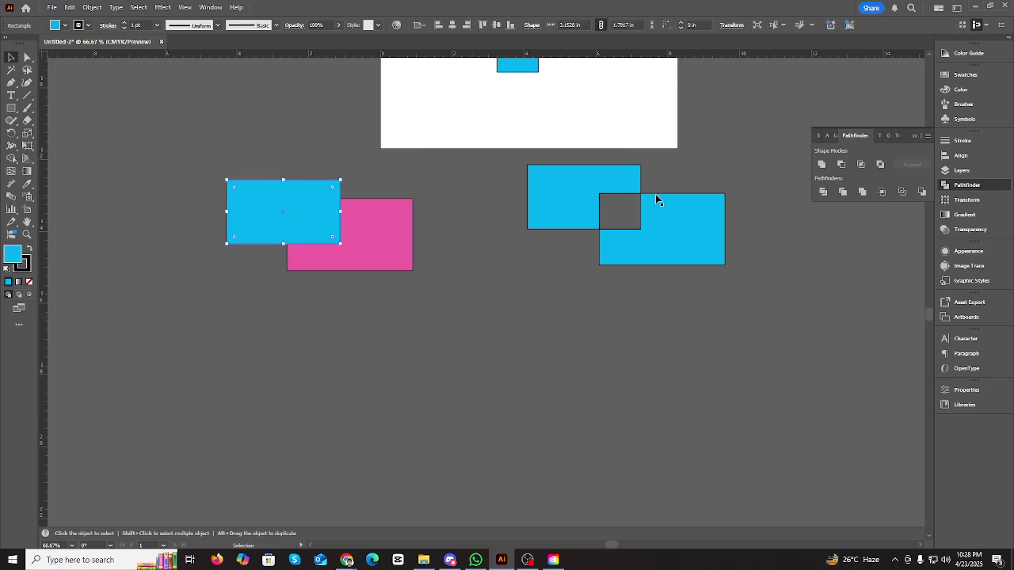
- Split the overlapping rectangles left of the excluded shape with Pathfinder Divide, and ungroup the resulting pieces
{"action": "left_click_drag", "start_coordinate": [276, 161], "coordinate": [380, 267]}
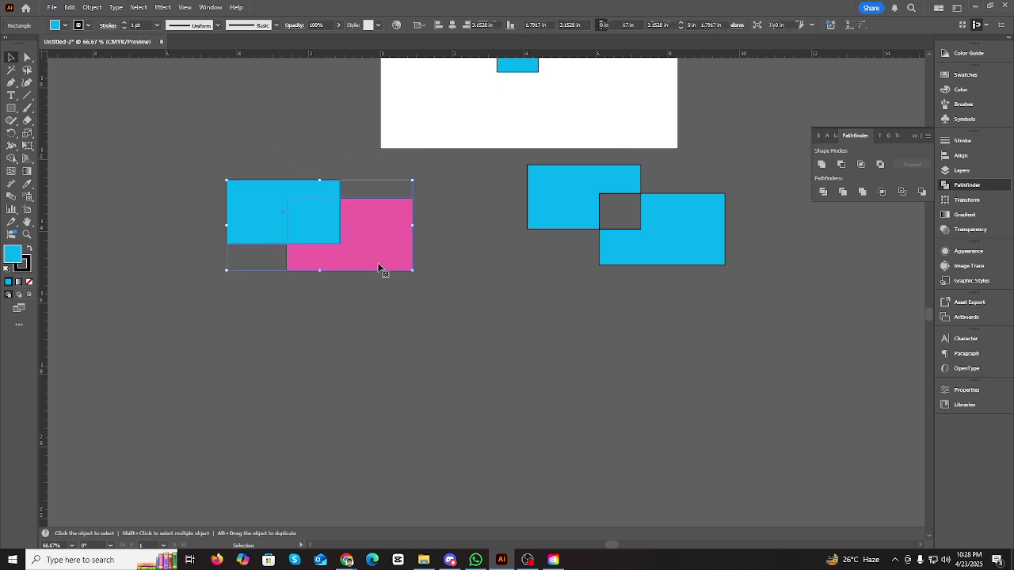
{"action": "left_click", "coordinate": [823, 192]}
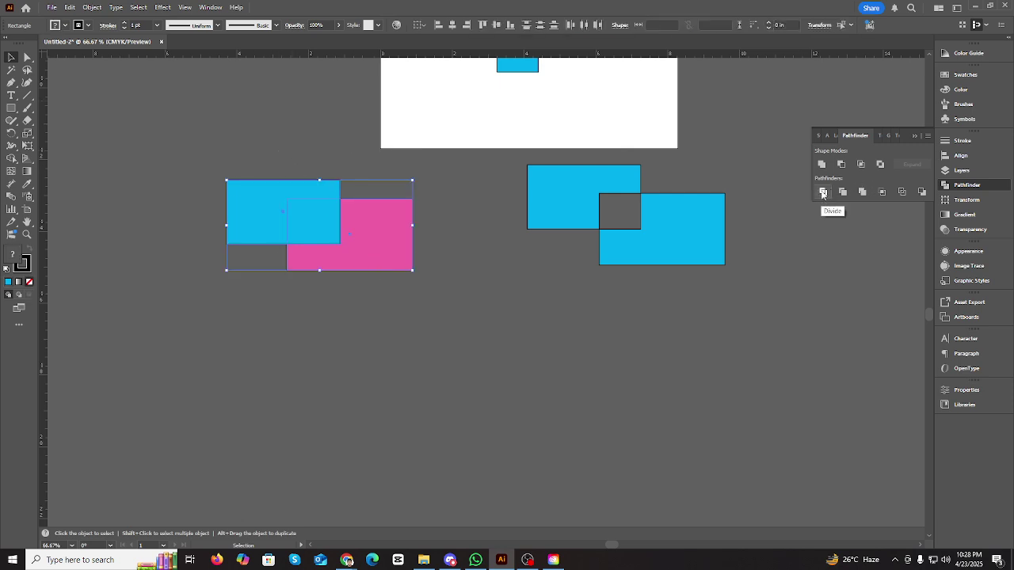
{"action": "left_click", "coordinate": [425, 260]}
{"action": "left_click_drag", "start_coordinate": [383, 241], "coordinate": [398, 266]}
{"action": "right_click", "coordinate": [398, 266]}
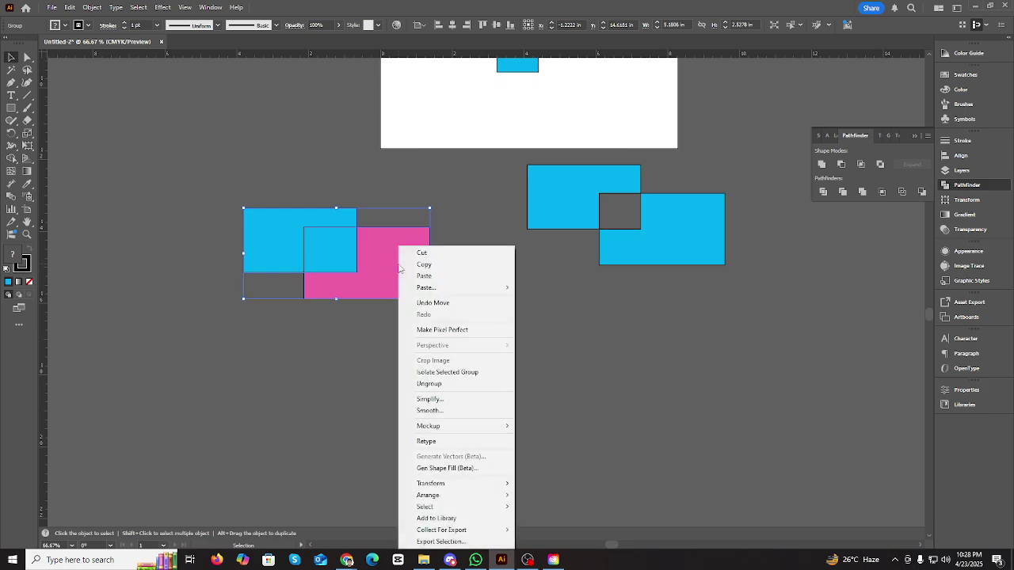
{"action": "left_click", "coordinate": [445, 384]}
- Pull the divided pink piece, blue L-shaped piece and blue overlap piece apart from each other
{"action": "left_click", "coordinate": [514, 347]}
{"action": "left_click_drag", "start_coordinate": [414, 294], "coordinate": [485, 332]}
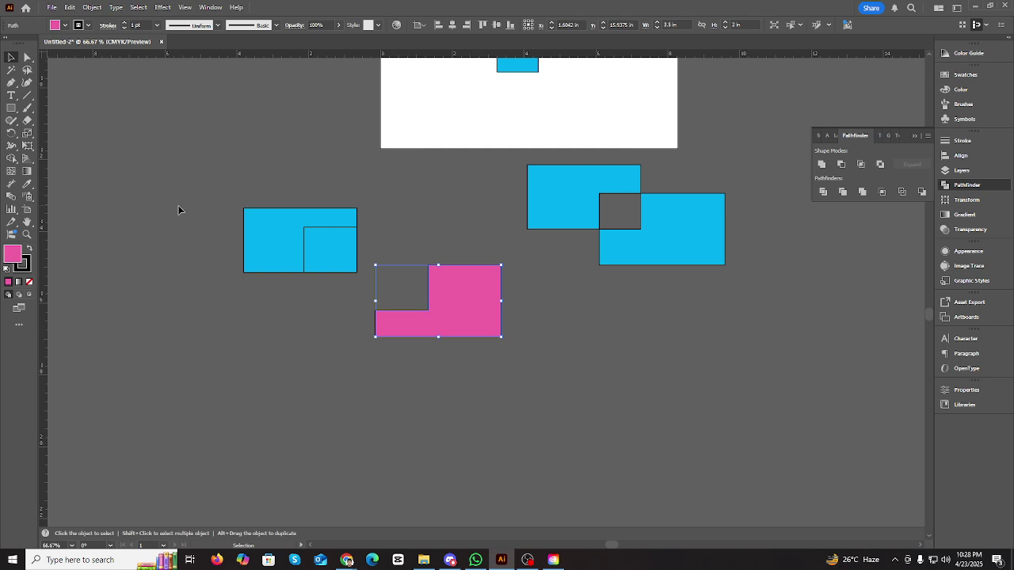
{"action": "left_click_drag", "start_coordinate": [272, 240], "coordinate": [215, 213]}
{"action": "left_click_drag", "start_coordinate": [346, 267], "coordinate": [397, 240]}
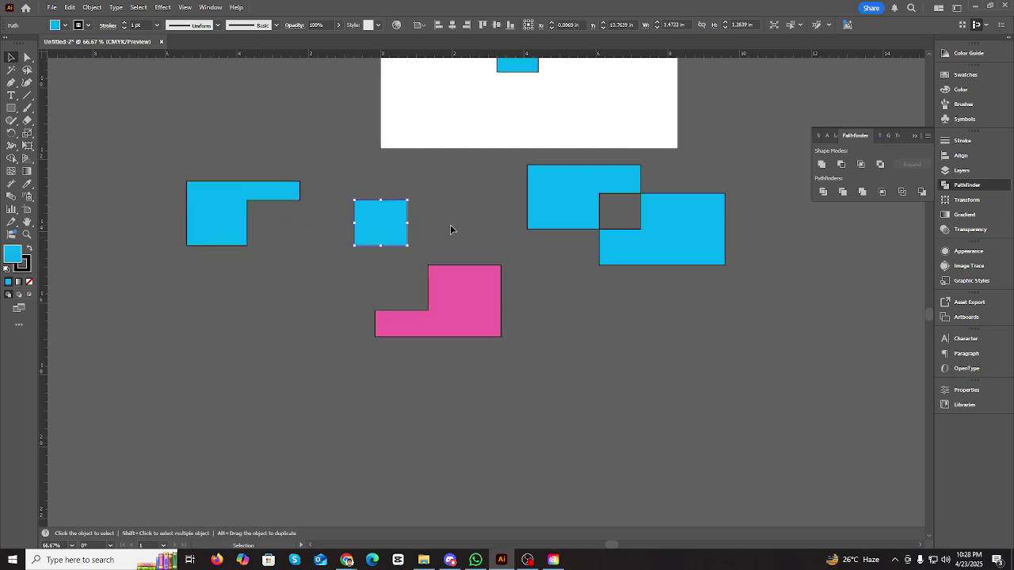
- Delete all the blue and pink shapes on and below the artboard, keeping the Bengali note
{"action": "scroll", "coordinate": [450, 230], "scroll_direction": "up", "scroll_amount": 3}
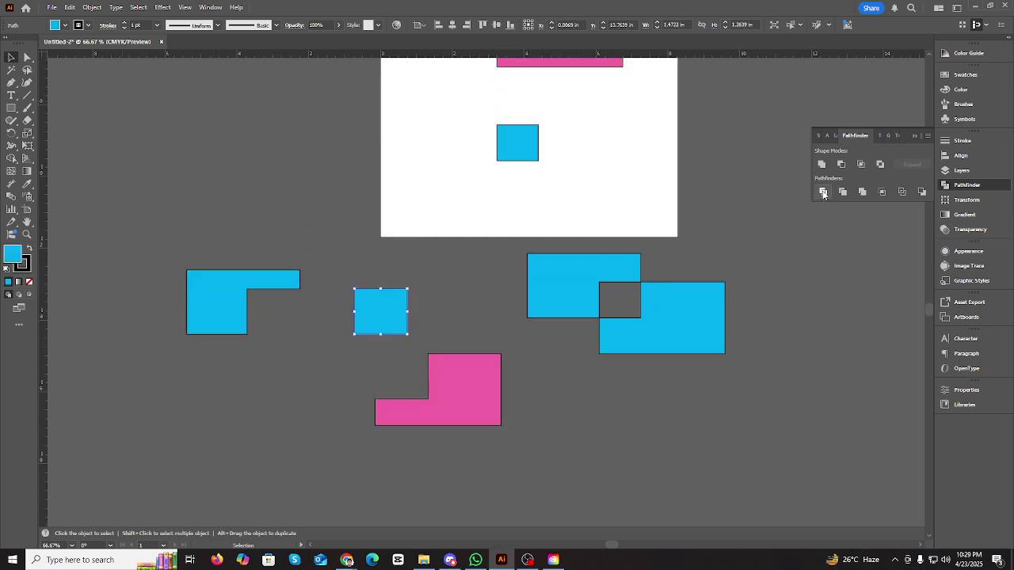
{"action": "scroll", "coordinate": [600, 228], "scroll_direction": "up", "scroll_amount": 10}
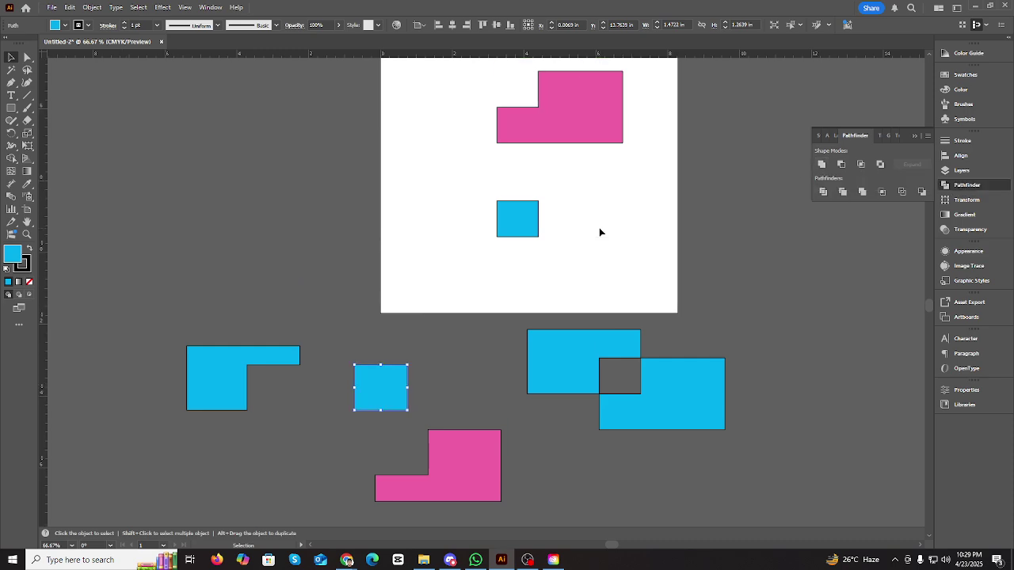
{"action": "scroll", "coordinate": [341, 150], "scroll_direction": "down", "scroll_amount": 4}
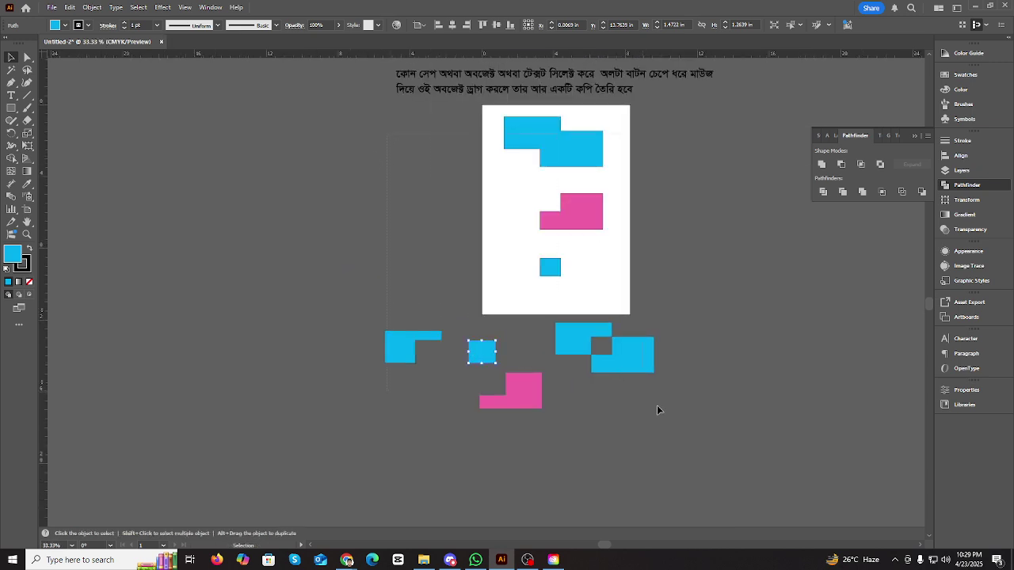
{"action": "key", "text": "ctrl+a"}
{"action": "key", "text": "Delete"}
- Draw two overlapping blue rectangles on the artboard, about 5.8 × 2.9 in and 4.5 × 2.8 in
{"action": "left_click", "coordinate": [12, 108]}
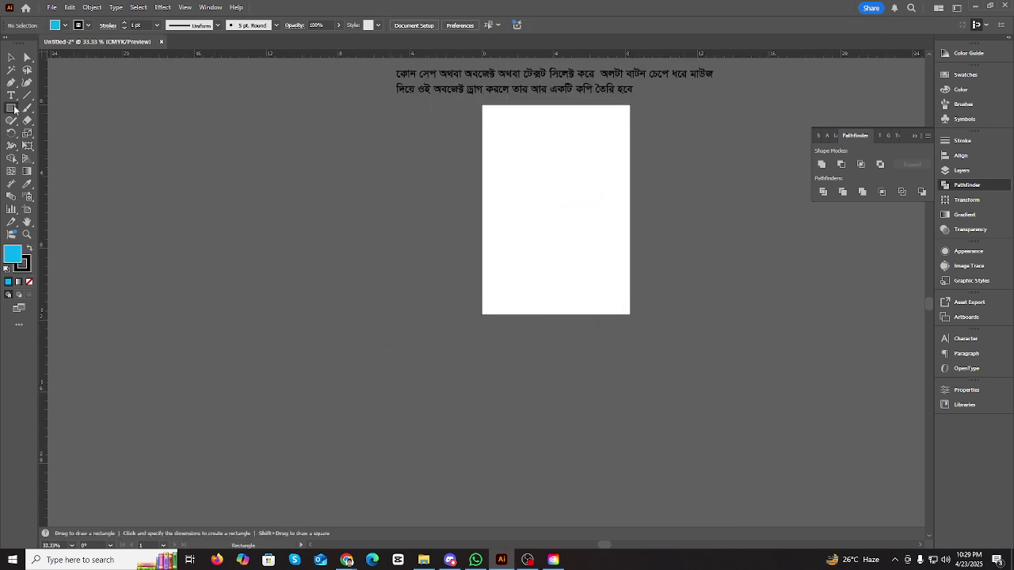
{"action": "left_click_drag", "start_coordinate": [517, 148], "coordinate": [622, 199]}
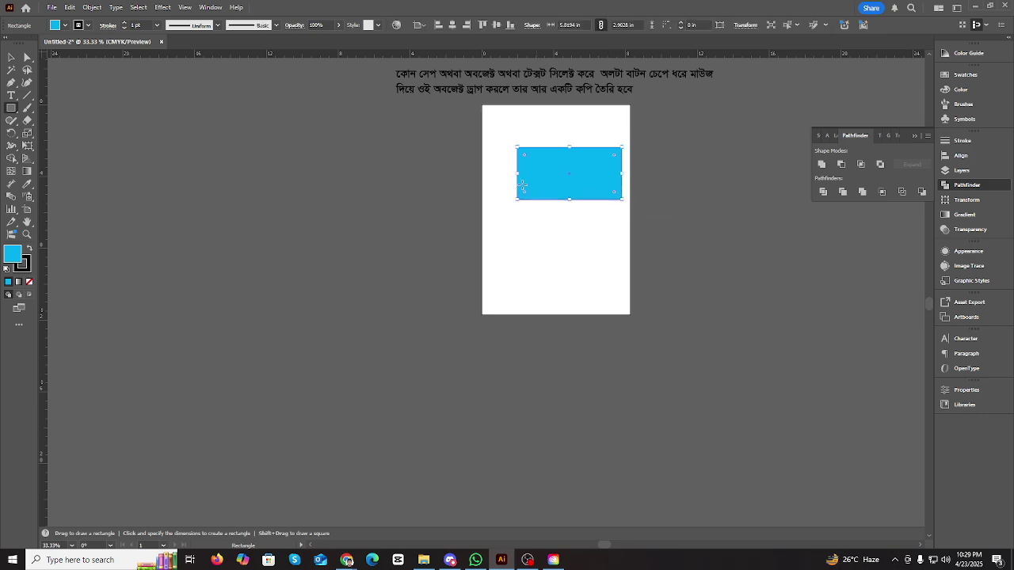
{"action": "left_click_drag", "start_coordinate": [481, 160], "coordinate": [561, 209]}
{"action": "key", "text": "v"}
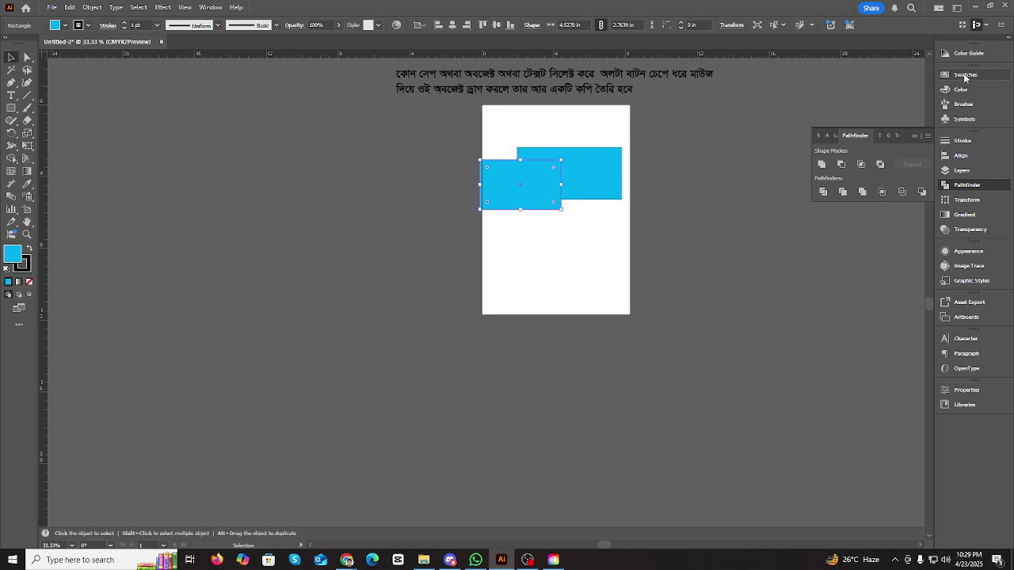
- Fill the smaller front rectangle with pink, using 79% magenta and no cyan, yellow or black
{"action": "left_click", "coordinate": [965, 93]}
{"action": "left_click_drag", "start_coordinate": [874, 101], "coordinate": [832, 90]}
{"action": "left_click", "coordinate": [587, 132]}
- Rearrange the two rectangles so the pink one overlaps the upper-right part of the blue one
{"action": "key", "text": "ctrl+plus"}
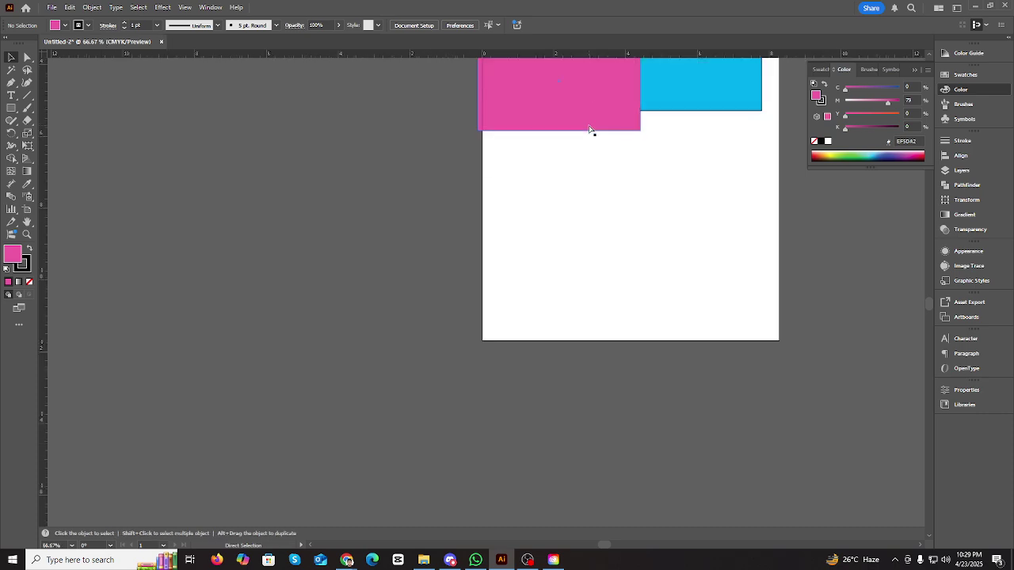
{"action": "scroll", "coordinate": [626, 164], "scroll_direction": "up", "scroll_amount": 3}
{"action": "scroll", "coordinate": [625, 163], "scroll_direction": "up", "scroll_amount": 1}
{"action": "left_click_drag", "start_coordinate": [642, 193], "coordinate": [503, 238]}
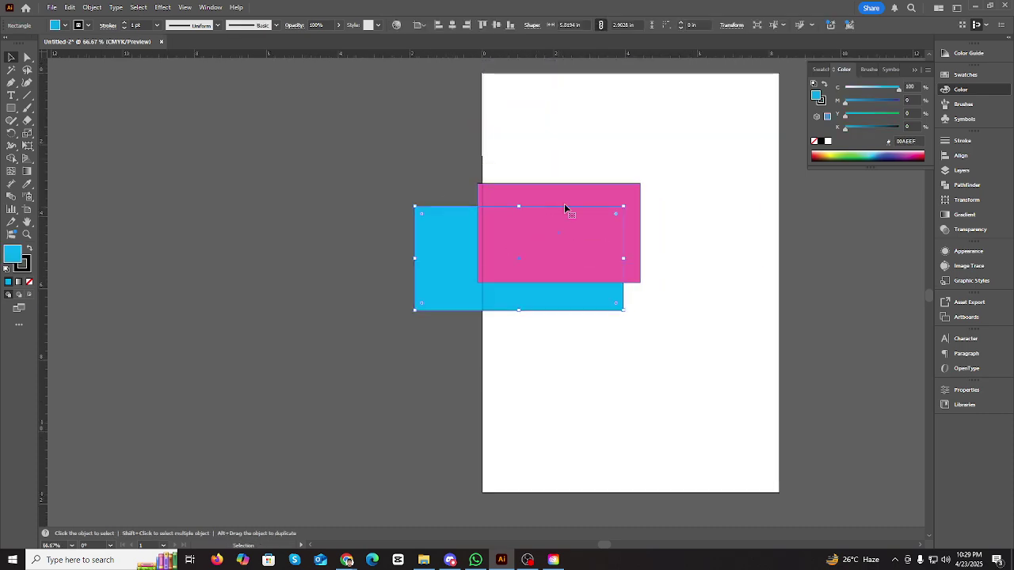
{"action": "mouse_move", "coordinate": [588, 200]}
{"action": "left_mouse_down"}
{"action": "mouse_move", "coordinate": [638, 191]}
{"action": "mouse_move", "coordinate": [598, 199]}
{"action": "left_mouse_up"}
- Apply Pathfinder Divide to the new pink and blue rectangles, and ungroup the divided pieces
{"action": "left_click_drag", "start_coordinate": [442, 167], "coordinate": [570, 258]}
{"action": "scroll", "coordinate": [681, 261], "scroll_direction": "up", "scroll_amount": 1}
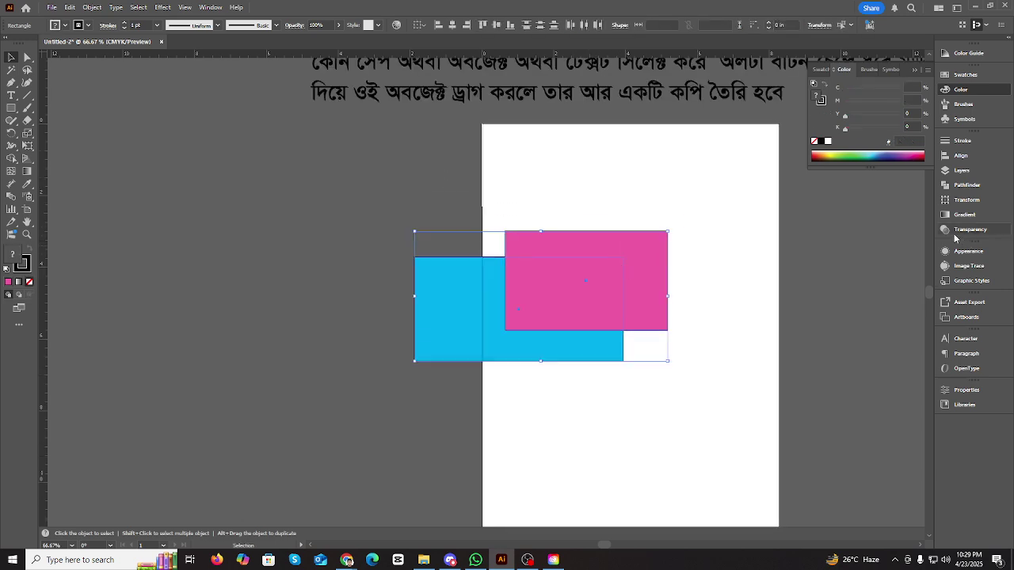
{"action": "left_click", "coordinate": [966, 185]}
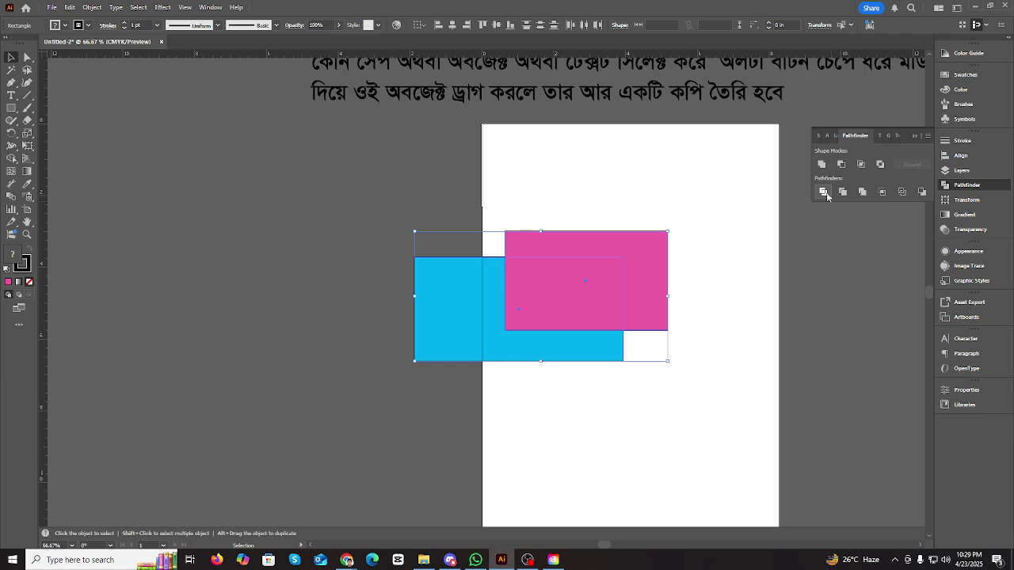
{"action": "left_click", "coordinate": [824, 192]}
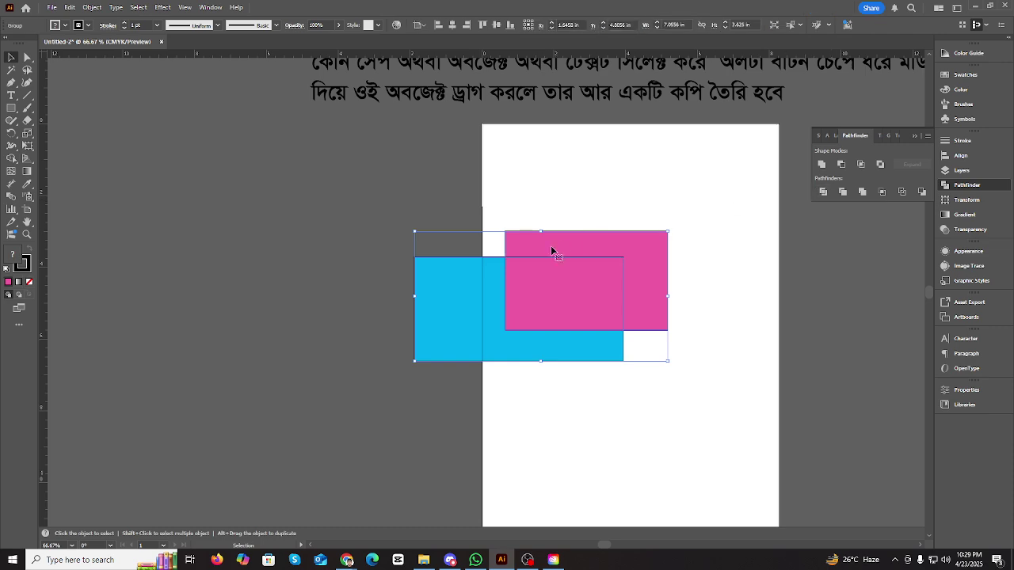
{"action": "right_click", "coordinate": [602, 253]}
{"action": "left_click", "coordinate": [634, 383]}
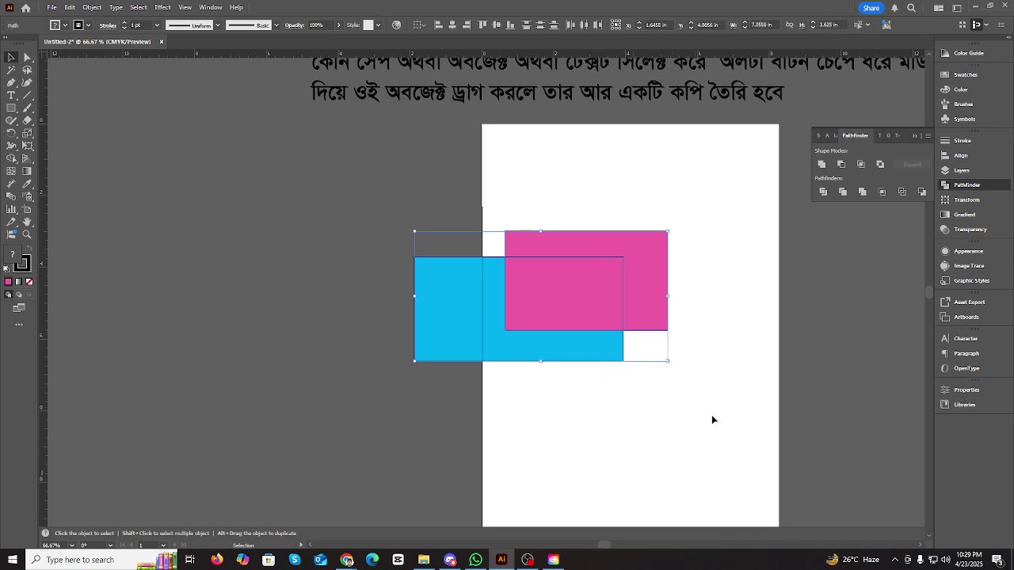
- Separate the pink L-shaped piece, the pink overlap rectangle and the blue L-shaped piece from one another
{"action": "left_click", "coordinate": [712, 420]}
{"action": "left_click_drag", "start_coordinate": [647, 269], "coordinate": [747, 242]}
{"action": "left_click_drag", "start_coordinate": [575, 292], "coordinate": [635, 285]}
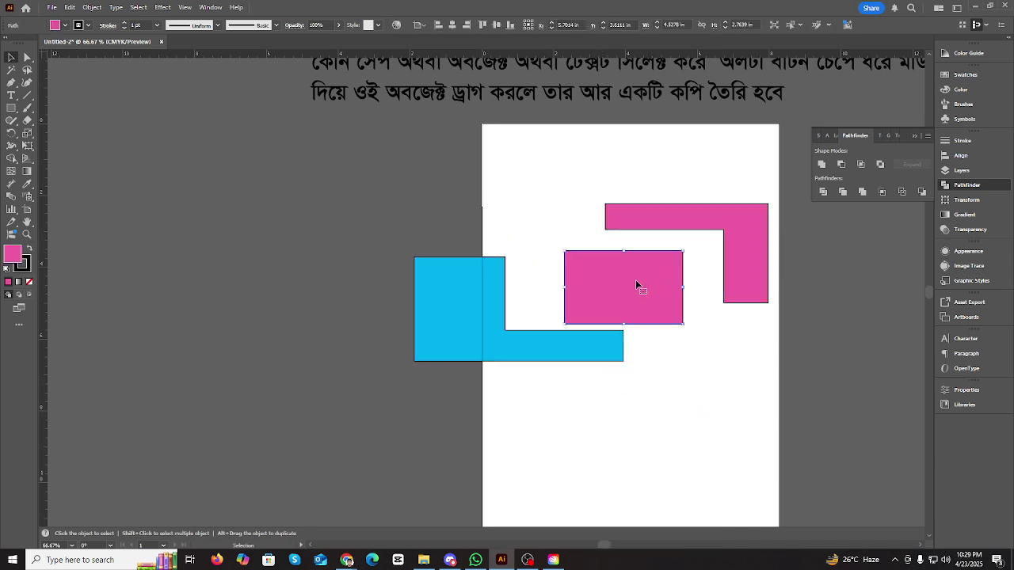
{"action": "left_click_drag", "start_coordinate": [556, 356], "coordinate": [549, 374]}
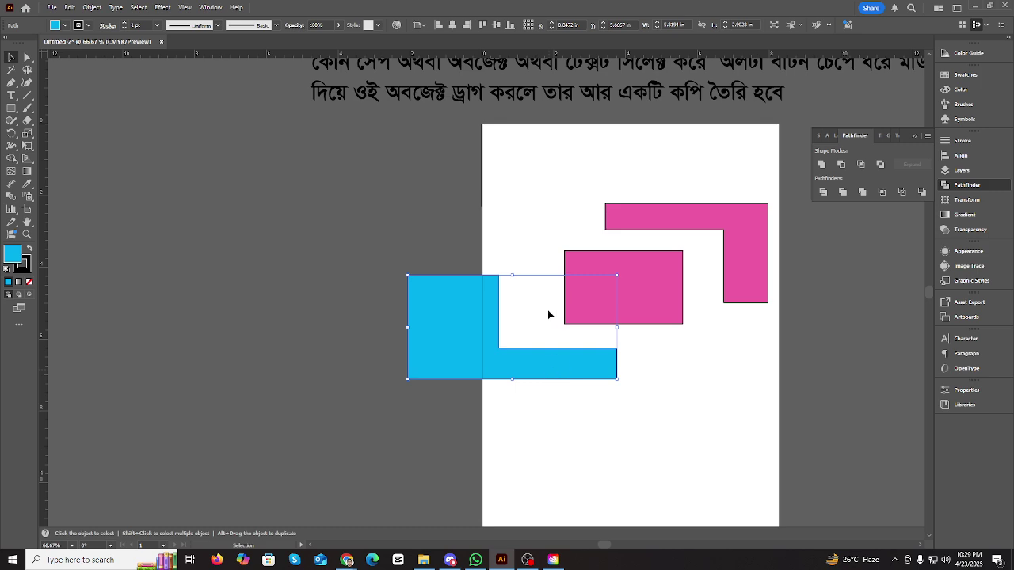
- Delete the three divided pieces from the artboard and collapse the Pathfinder panel
{"action": "left_click_drag", "start_coordinate": [520, 204], "coordinate": [652, 365]}
{"action": "key", "text": "Delete"}
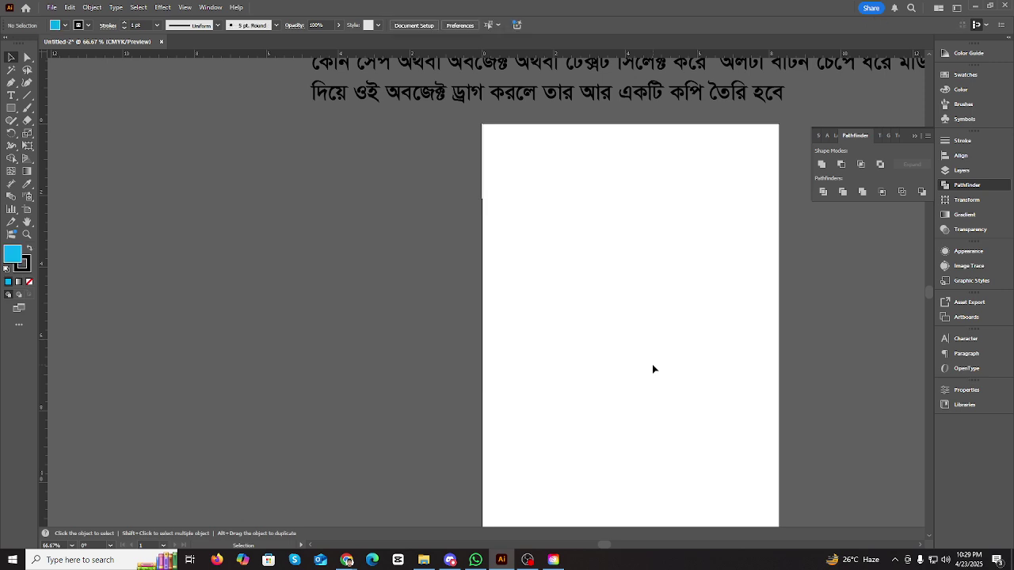
{"action": "left_click", "coordinate": [915, 136]}
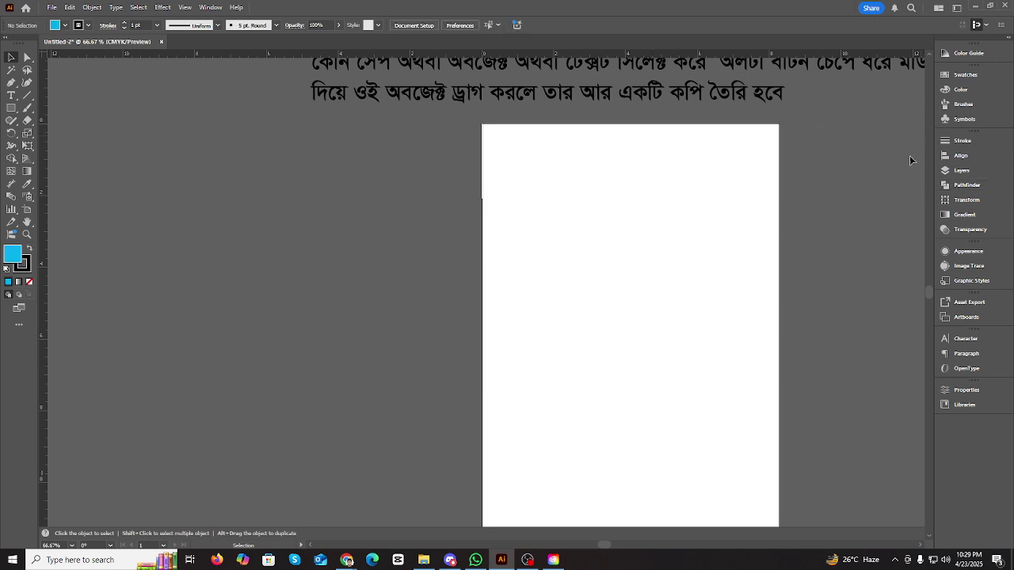
{"action": "left_click", "coordinate": [965, 215]}
{"action": "left_click", "coordinate": [965, 215]}
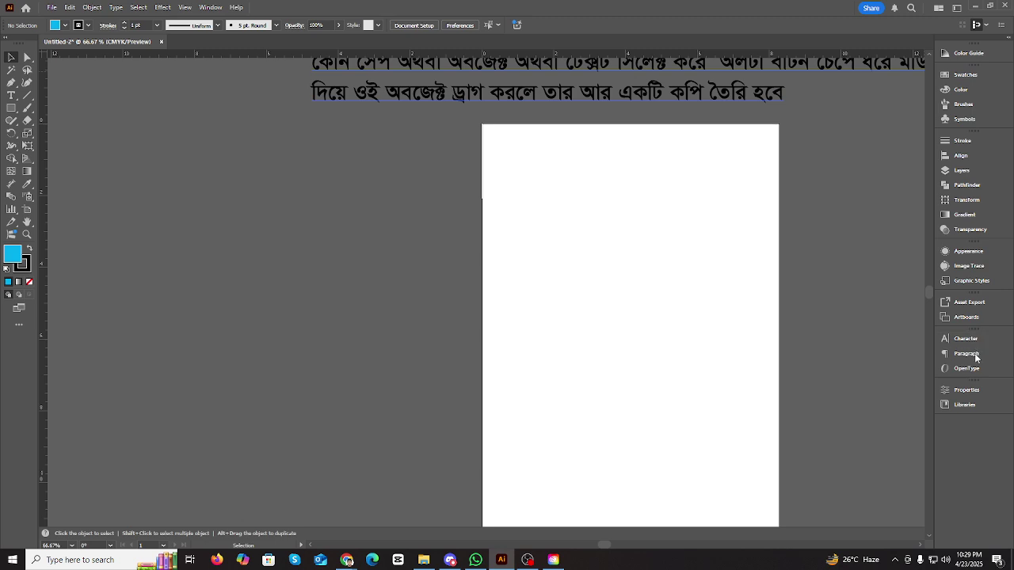
- Display the list of shape tools grouped with the Rectangle tool
{"action": "scroll", "coordinate": [427, 272], "scroll_direction": "down", "scroll_amount": 1}
{"action": "scroll", "coordinate": [427, 272], "scroll_direction": "up", "scroll_amount": 4}
{"action": "scroll", "coordinate": [107, 125], "scroll_direction": "up", "scroll_amount": 1}
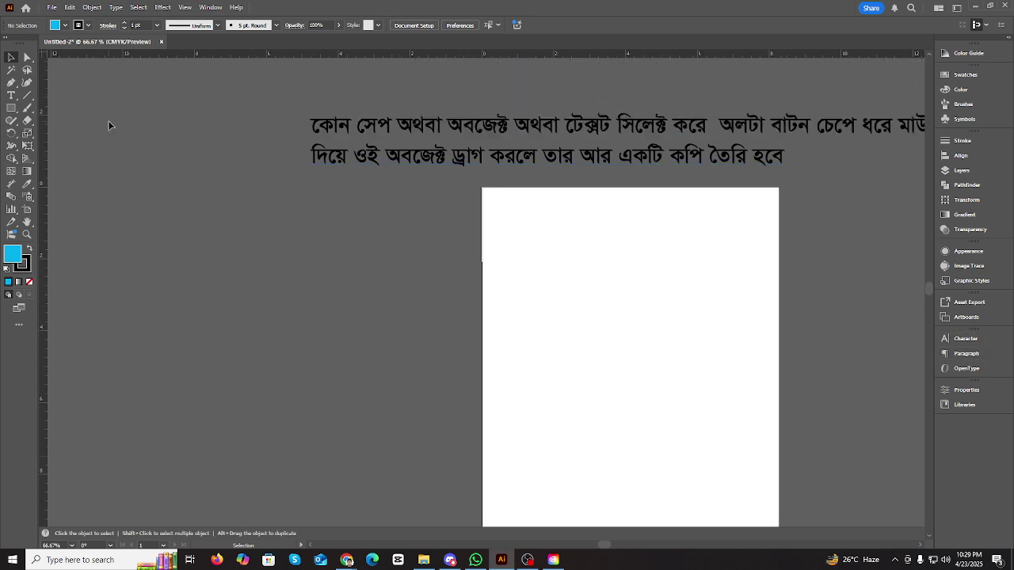
{"action": "left_click", "coordinate": [12, 111]}
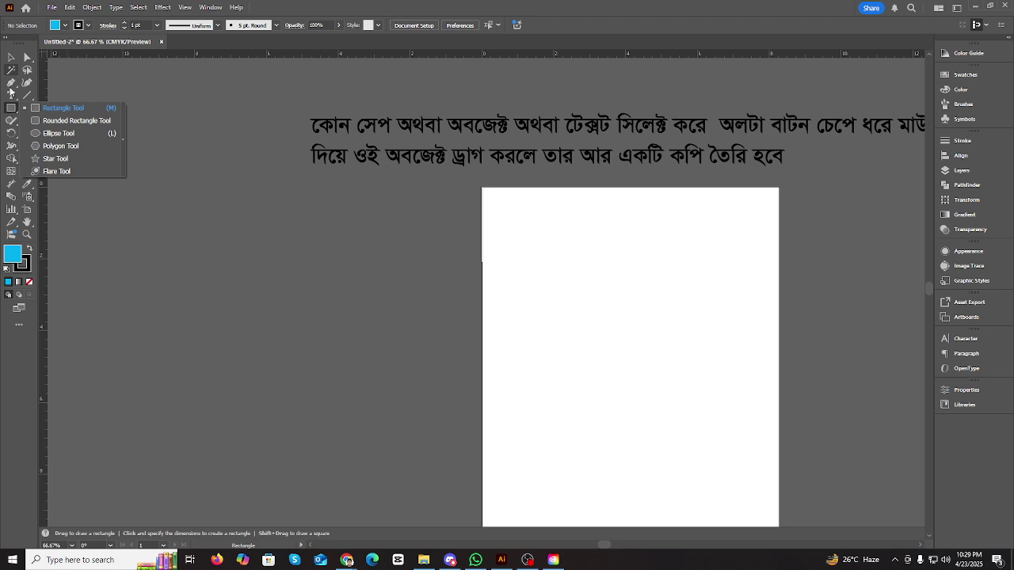
{"action": "key", "text": "ctrl"}
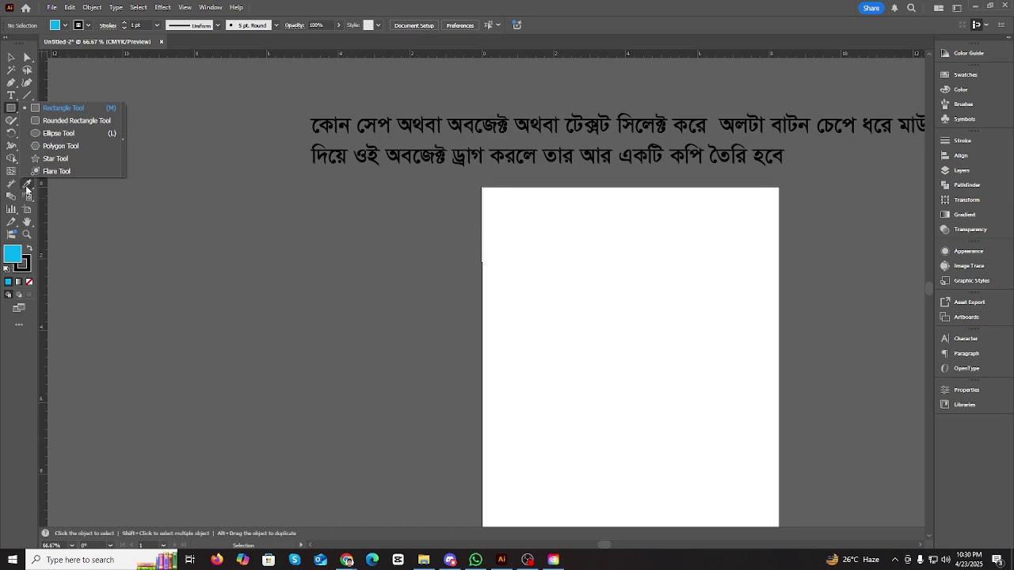
- Draw a wavy open path of six anchor points with the Pen tool, starting beside the artboard and curving across it
{"action": "left_click", "coordinate": [26, 189]}
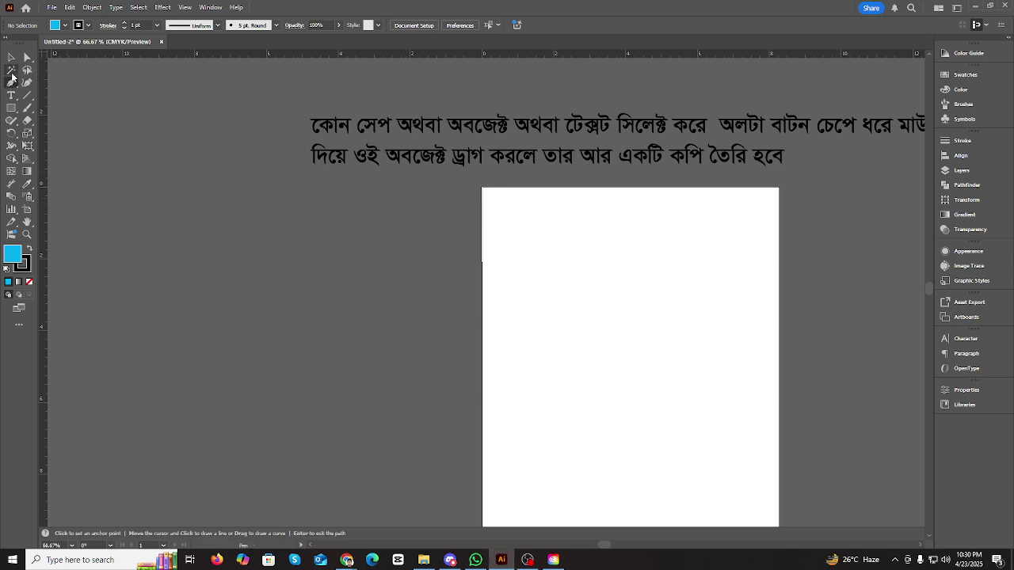
{"action": "left_click", "coordinate": [11, 57]}
{"action": "left_click", "coordinate": [13, 84]}
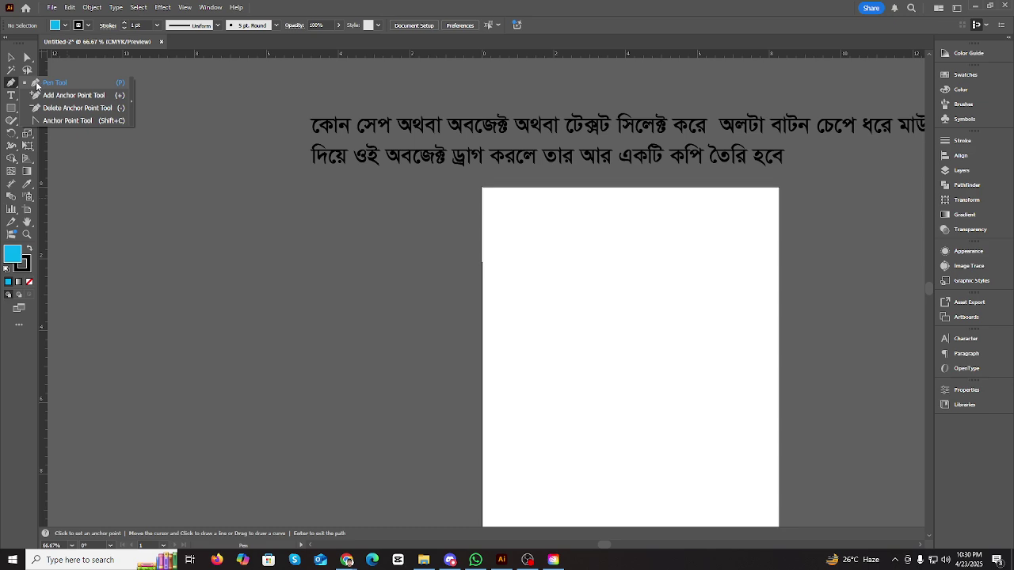
{"action": "left_click", "coordinate": [36, 83]}
{"action": "left_click", "coordinate": [206, 242]}
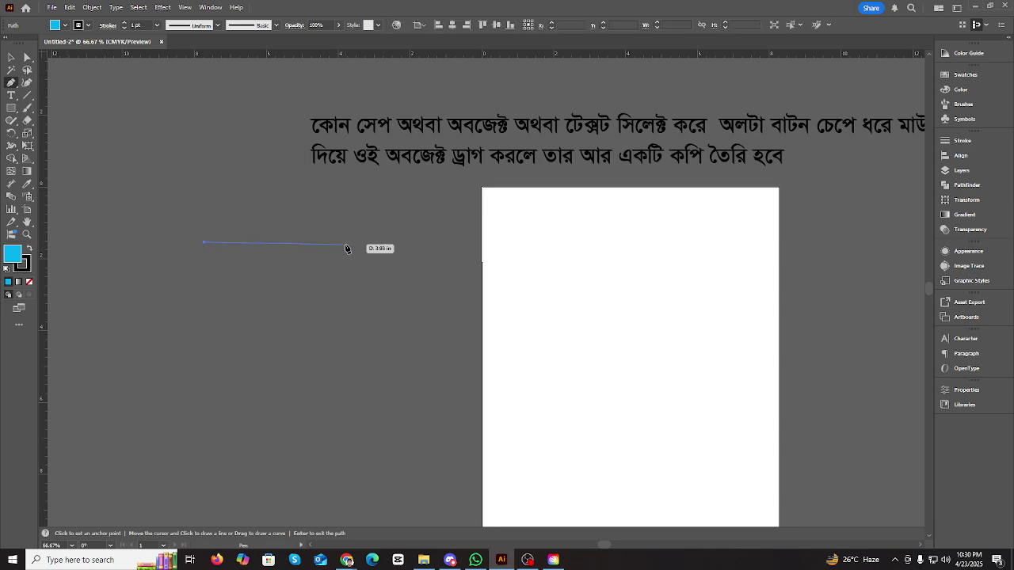
{"action": "left_click_drag", "start_coordinate": [345, 224], "coordinate": [381, 271]}
{"action": "left_click_drag", "start_coordinate": [415, 332], "coordinate": [573, 348]}
{"action": "left_click_drag", "start_coordinate": [580, 260], "coordinate": [652, 312]}
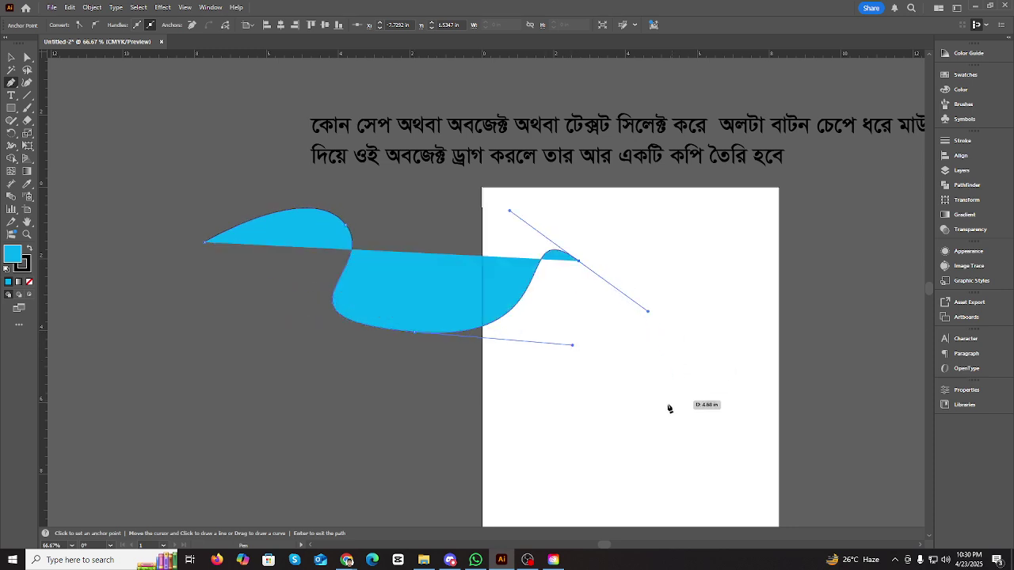
{"action": "left_click_drag", "start_coordinate": [672, 401], "coordinate": [577, 431]}
{"action": "left_click_drag", "start_coordinate": [469, 402], "coordinate": [428, 452]}
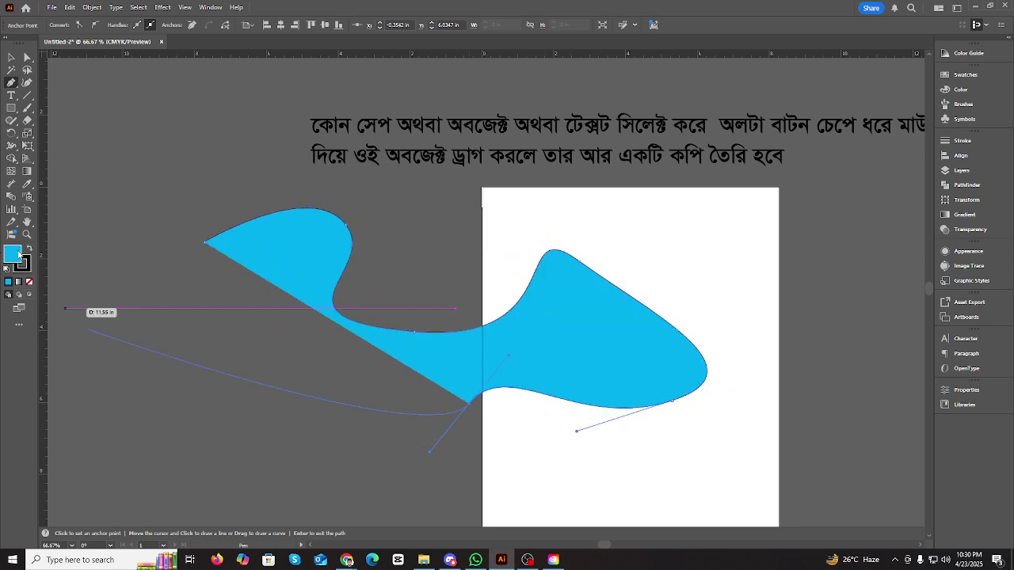
- Remove the path's fill and extend it with more curved segments down the artboard, ending near the lower right edge
{"action": "left_click", "coordinate": [30, 282]}
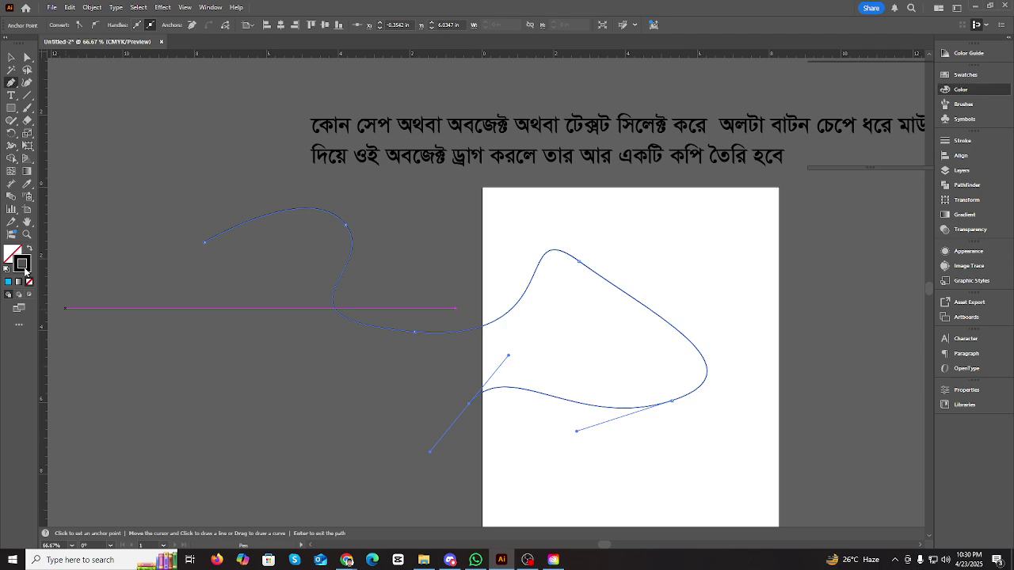
{"action": "scroll", "coordinate": [336, 340], "scroll_direction": "down", "scroll_amount": 3}
{"action": "left_click_drag", "start_coordinate": [553, 405], "coordinate": [667, 393]}
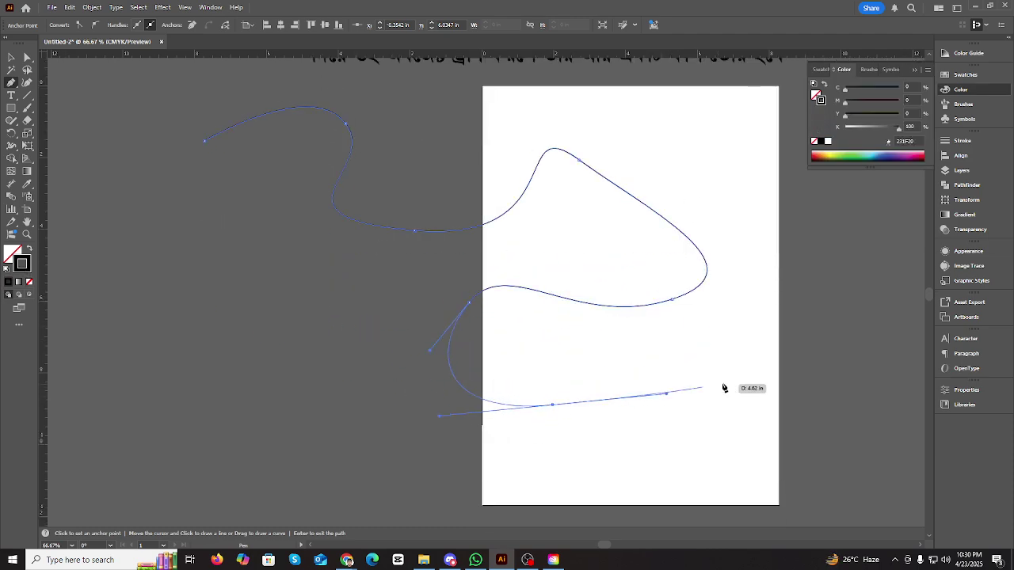
{"action": "left_click_drag", "start_coordinate": [719, 339], "coordinate": [815, 344]}
{"action": "scroll", "coordinate": [709, 346], "scroll_direction": "down", "scroll_amount": 3}
{"action": "scroll", "coordinate": [690, 340], "scroll_direction": "up", "scroll_amount": 1}
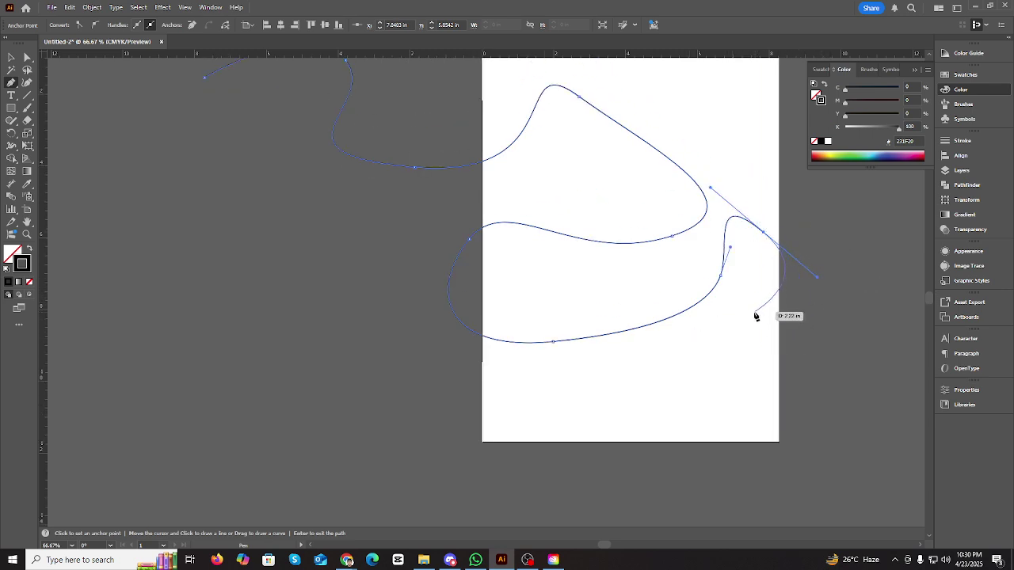
{"action": "left_click", "coordinate": [730, 321]}
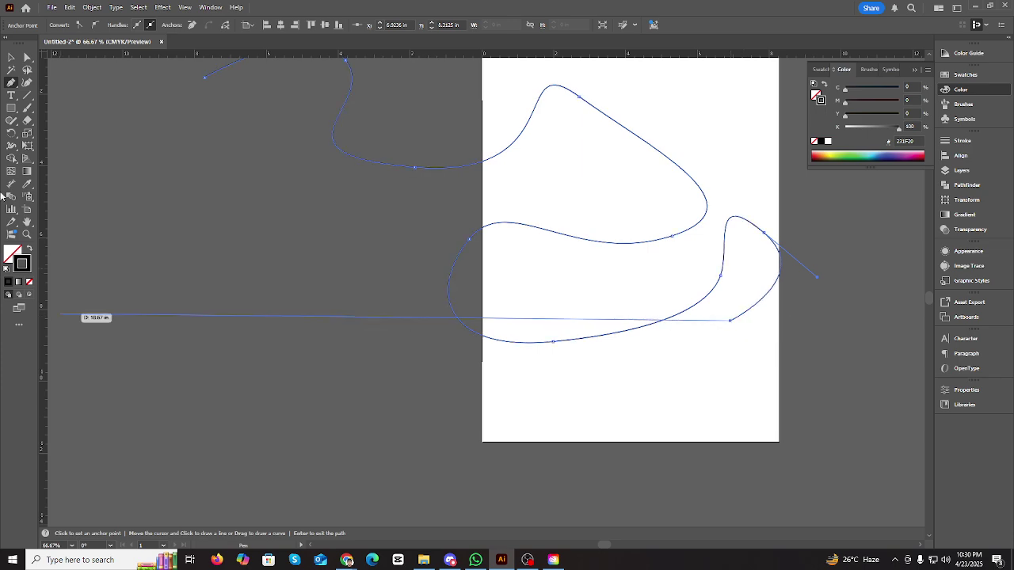
- Select the whole path, and examine its anchor points and direction handles with the Direct Selection tool
{"action": "left_click", "coordinate": [9, 60]}
{"action": "scroll", "coordinate": [862, 301], "scroll_direction": "up", "scroll_amount": 1}
{"action": "left_click", "coordinate": [707, 265]}
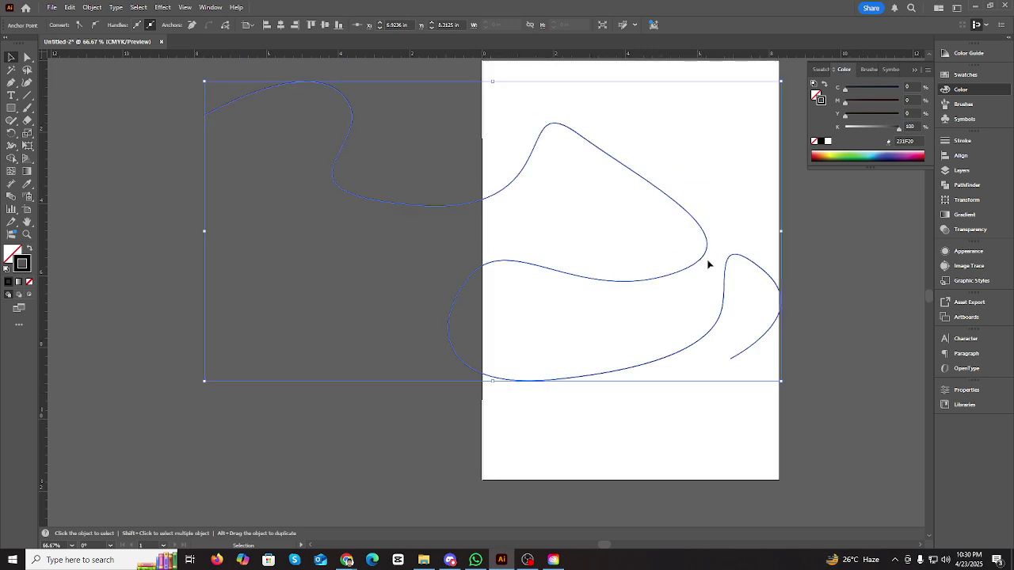
{"action": "left_click", "coordinate": [27, 57]}
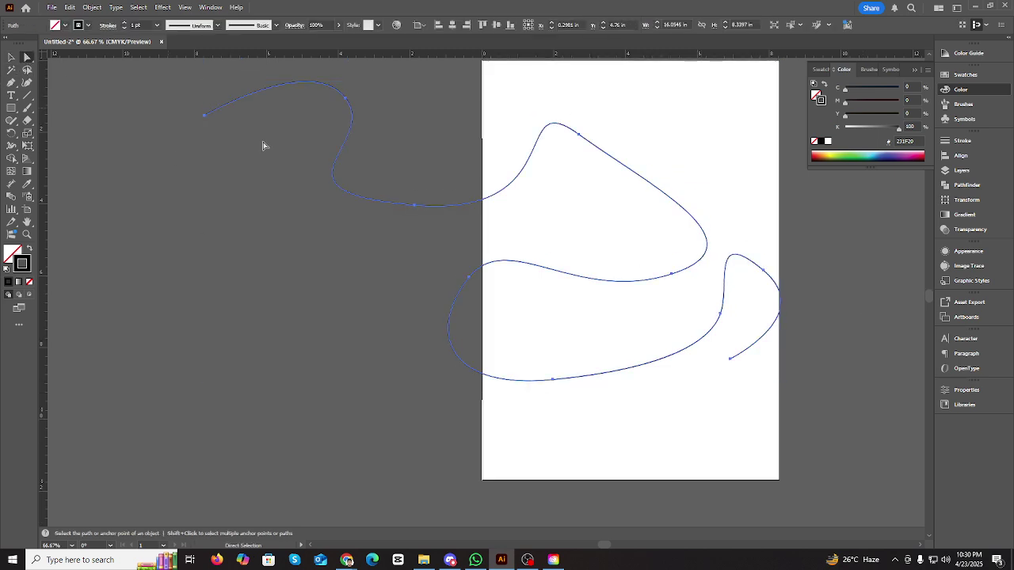
{"action": "left_click", "coordinate": [765, 274]}
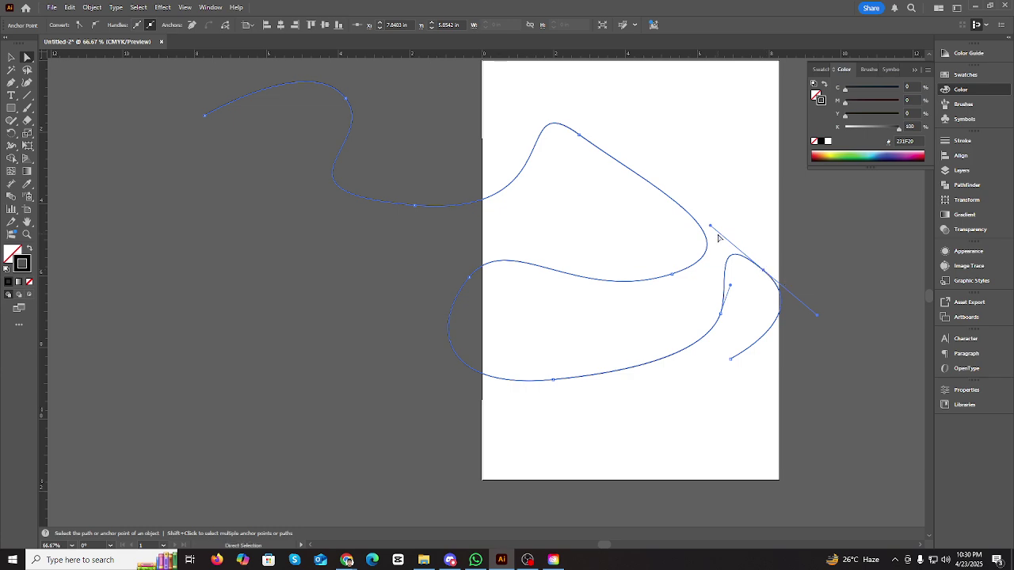
{"action": "left_click", "coordinate": [730, 362]}
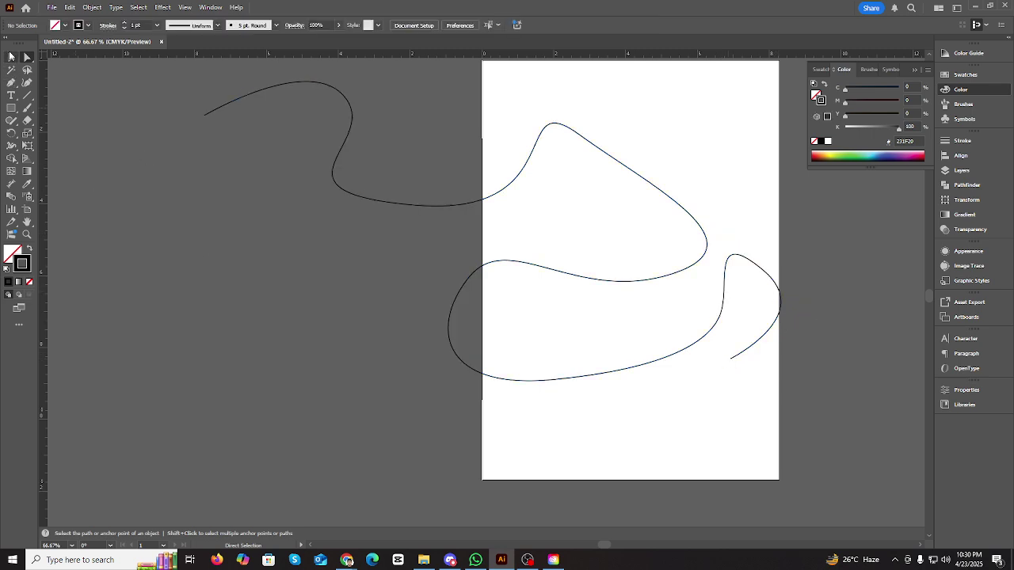
- Delete the curved path and the Bengali text above the artboard
{"action": "left_click", "coordinate": [10, 55]}
{"action": "scroll", "coordinate": [354, 223], "scroll_direction": "up", "scroll_amount": 2}
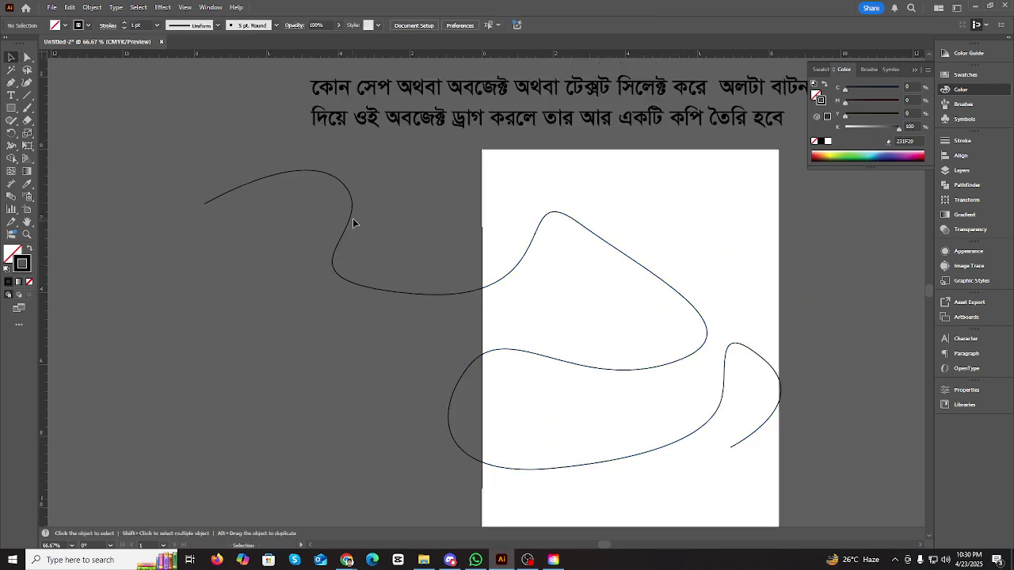
{"action": "left_click", "coordinate": [605, 390]}
{"action": "key", "text": "Delete"}
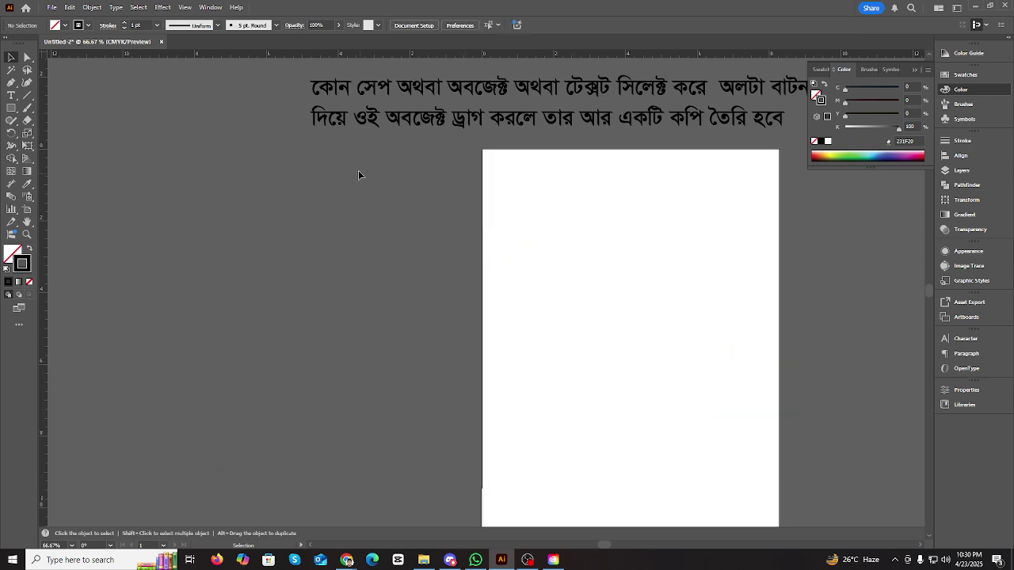
{"action": "scroll", "coordinate": [359, 174], "scroll_direction": "up", "scroll_amount": 2}
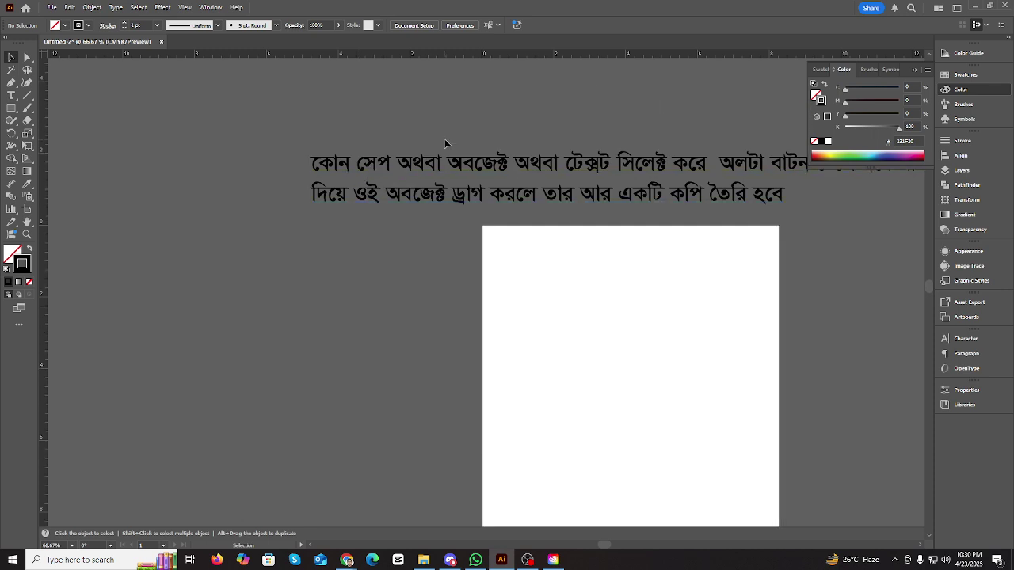
{"action": "left_click_drag", "start_coordinate": [449, 163], "coordinate": [454, 168]}
{"action": "key", "text": "Delete"}
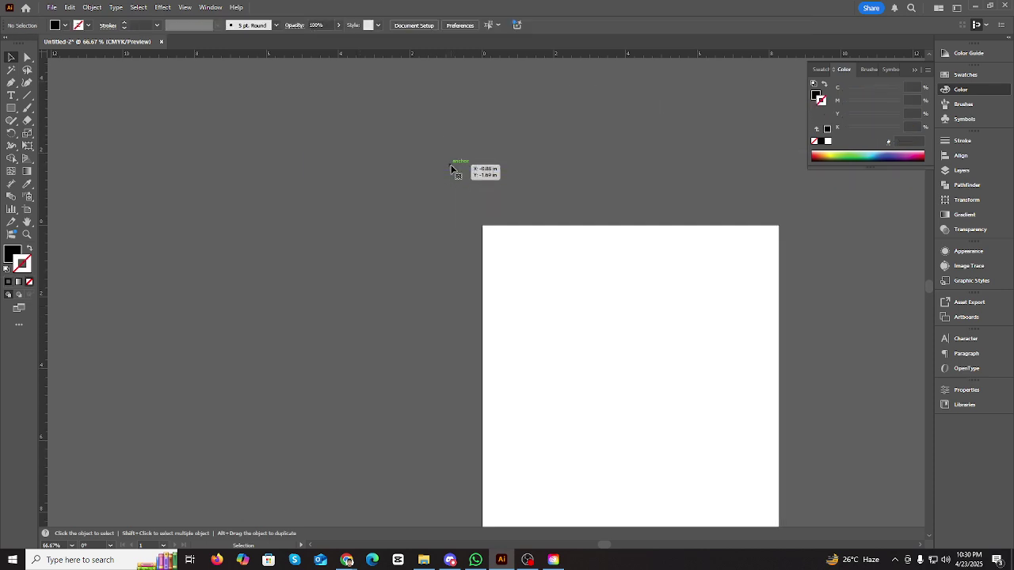
- Draw a black circle about 7.17 in in diameter with the Ellipse tool, to the left of the artboard
{"action": "scroll", "coordinate": [478, 268], "scroll_direction": "down", "scroll_amount": 2}
{"action": "key", "text": "ctrl+minus"}
{"action": "key", "text": "ctrl+minus"}
{"action": "key", "text": "ctrl+plus"}
{"action": "key", "text": "ctrl+plus"}
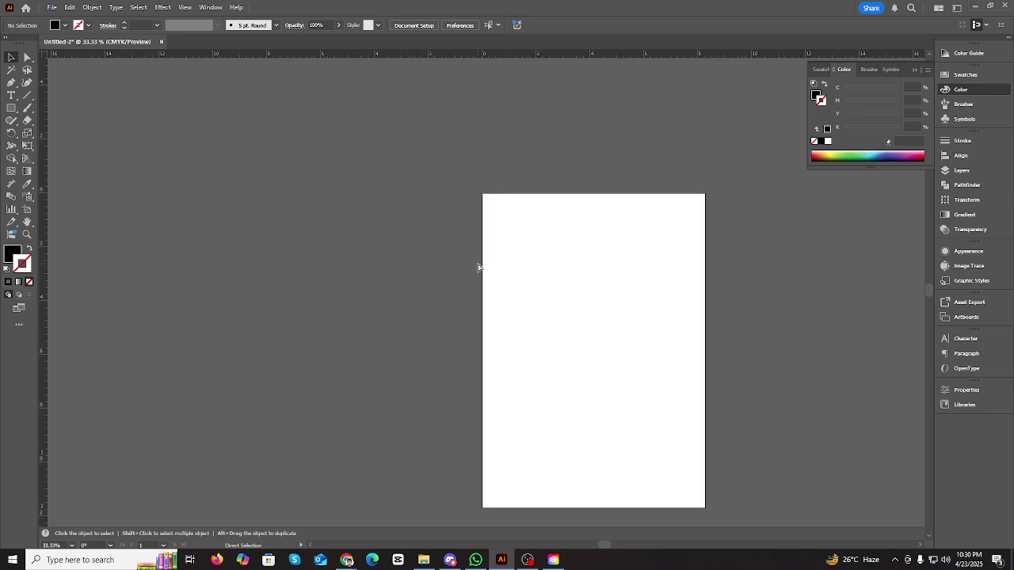
{"action": "scroll", "coordinate": [277, 176], "scroll_direction": "up", "scroll_amount": 1}
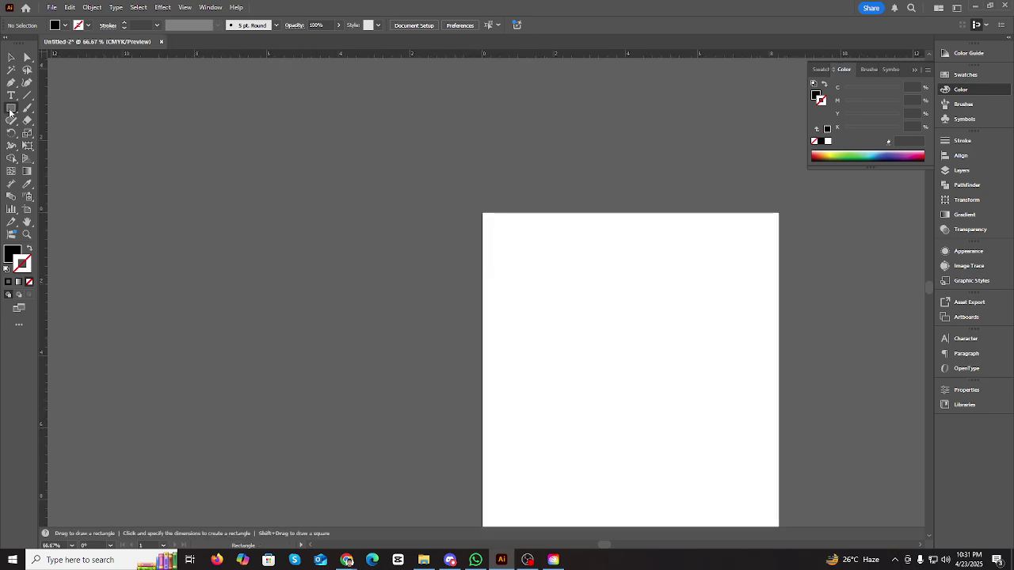
{"action": "left_click_drag", "start_coordinate": [11, 108], "coordinate": [42, 133]}
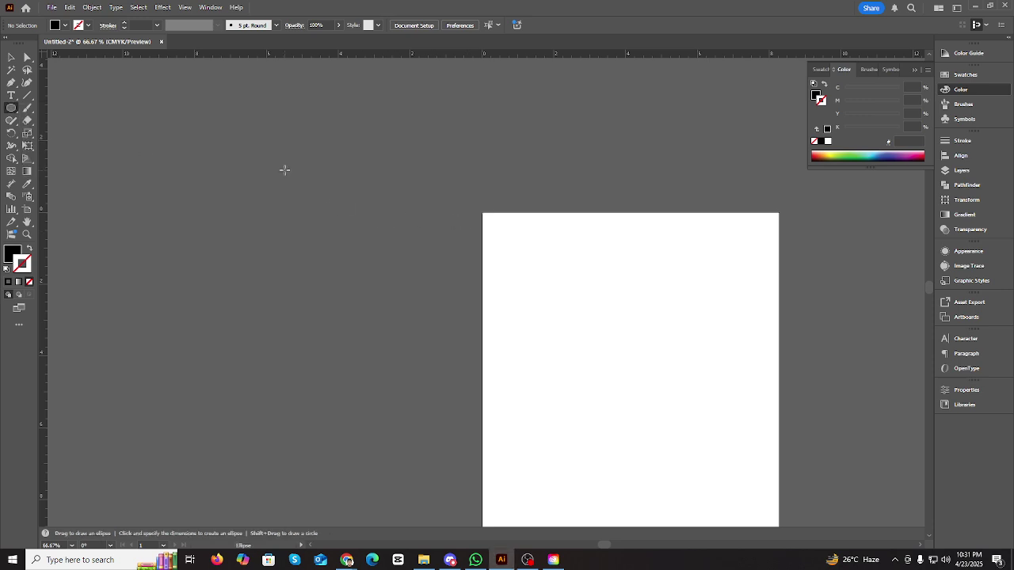
{"action": "mouse_move", "coordinate": [284, 170]}
{"action": "left_mouse_down"}
{"action": "mouse_move", "coordinate": [537, 367]}
{"action": "mouse_move", "coordinate": [414, 300]}
{"action": "left_mouse_up"}
{"action": "left_click", "coordinate": [10, 58]}
{"action": "scroll", "coordinate": [280, 278], "scroll_direction": "up", "scroll_amount": 2}
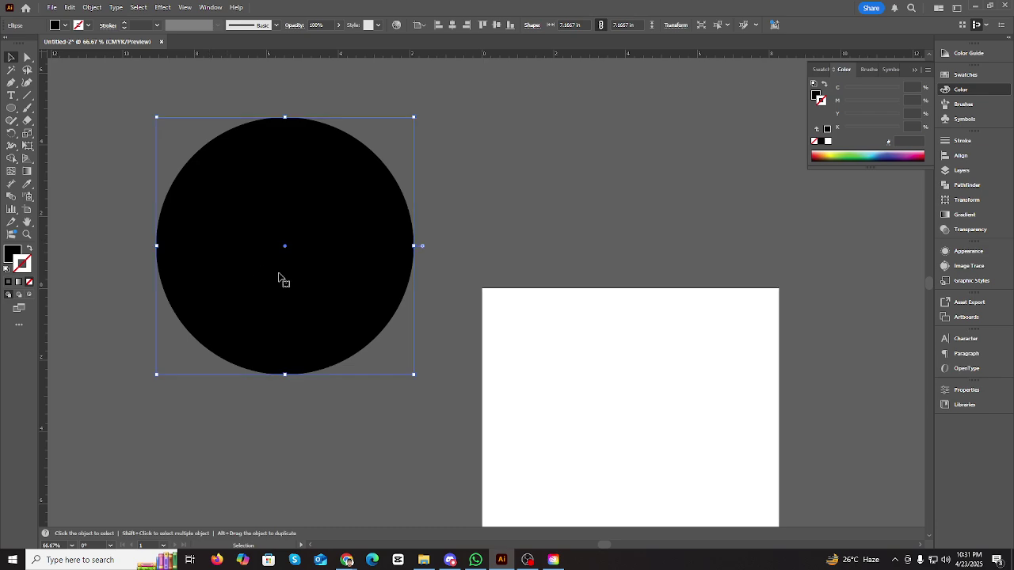
- Duplicate the black circle slightly to the right and fill the copy with yellow at C 0, M 0, Y 100, K 0
{"action": "left_click_drag", "start_coordinate": [230, 312], "coordinate": [288, 309]}
{"action": "left_click", "coordinate": [814, 95]}
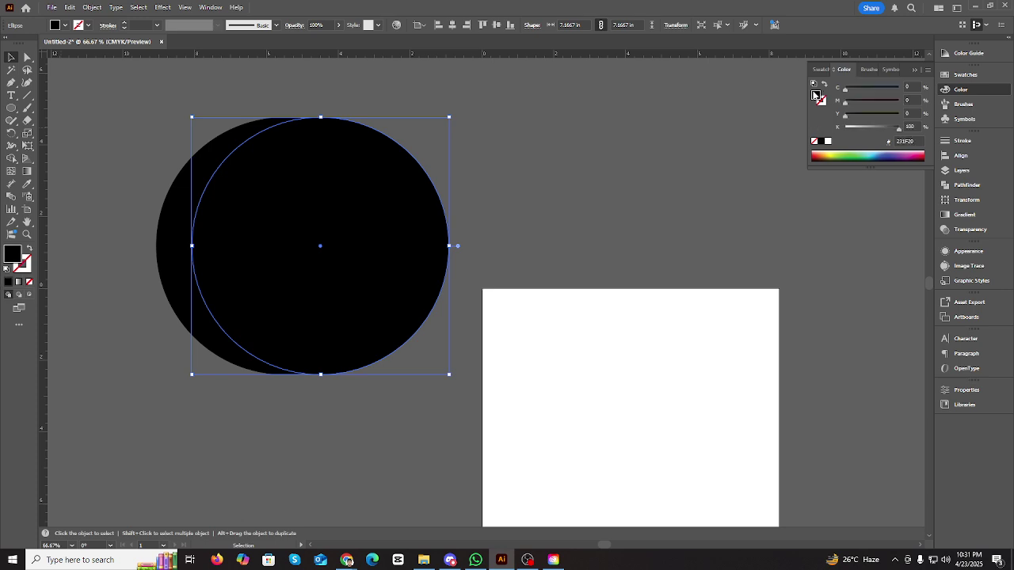
{"action": "left_click_drag", "start_coordinate": [858, 129], "coordinate": [902, 114]}
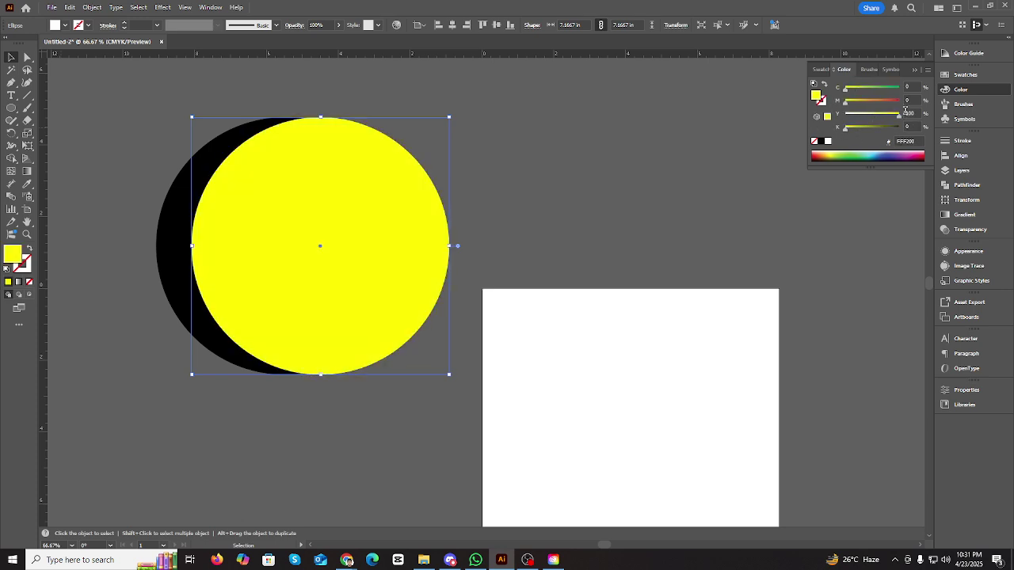
- Move the yellow circle up and to the left so only a thin black crescent shows along the lower left
{"action": "left_click", "coordinate": [573, 183]}
{"action": "left_click_drag", "start_coordinate": [286, 240], "coordinate": [287, 241]}
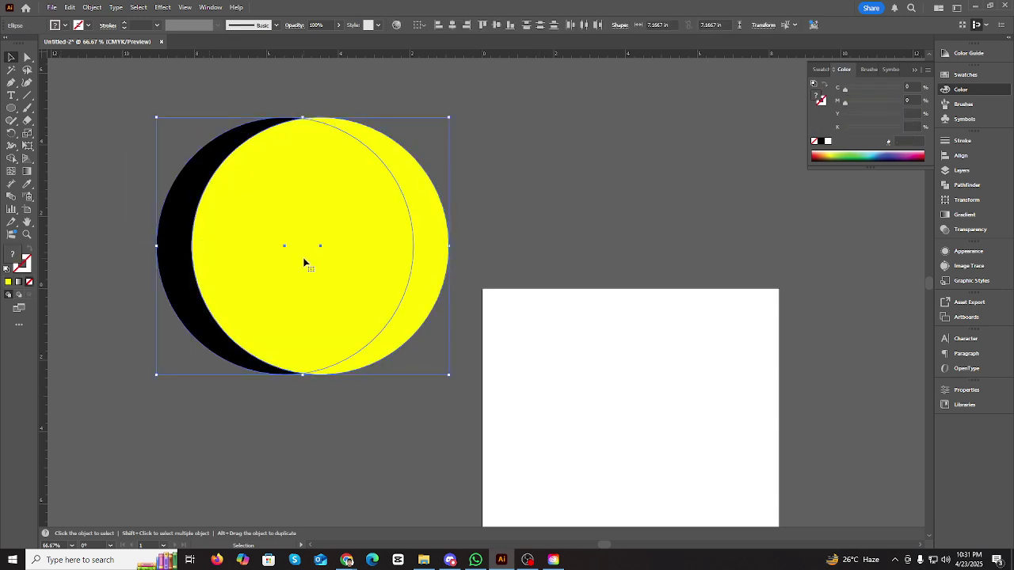
{"action": "left_click", "coordinate": [624, 214]}
{"action": "scroll", "coordinate": [541, 242], "scroll_direction": "up", "scroll_amount": 1}
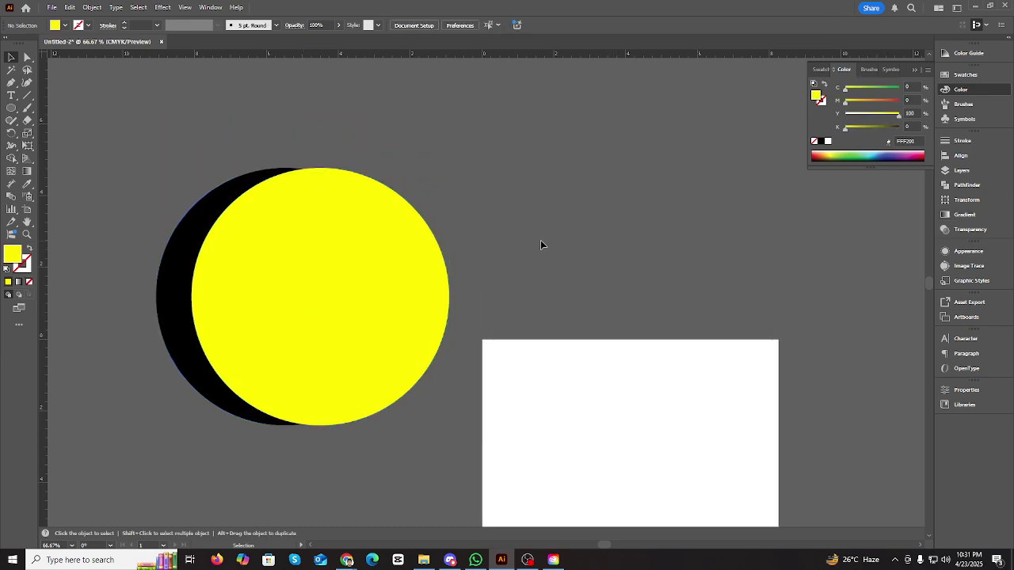
{"action": "left_click_drag", "start_coordinate": [403, 329], "coordinate": [373, 323]}
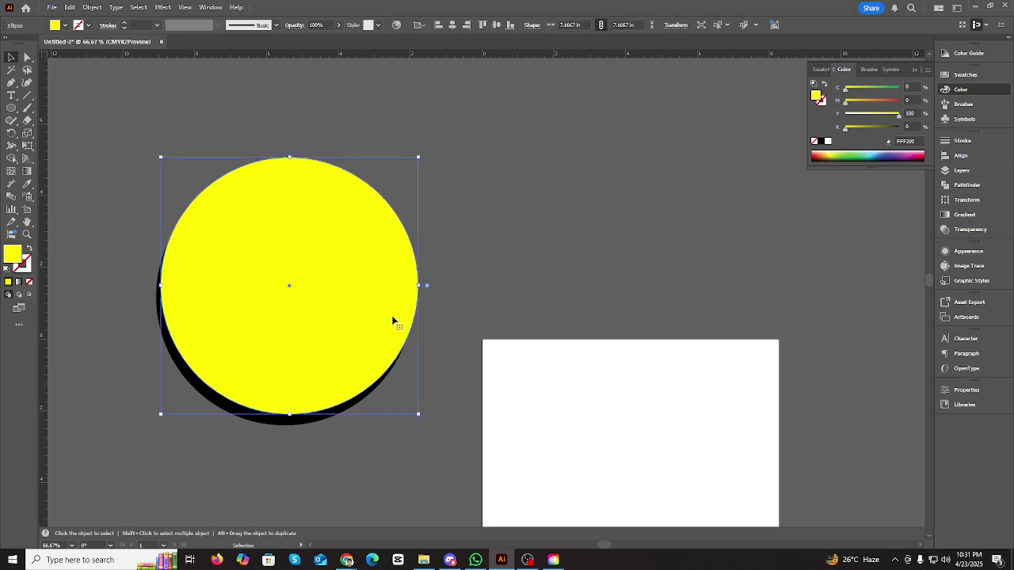
- Subtract the yellow circle from the black circle with the Pathfinder Minus Front mode
{"action": "left_click", "coordinate": [522, 315]}
{"action": "left_click", "coordinate": [362, 274]}
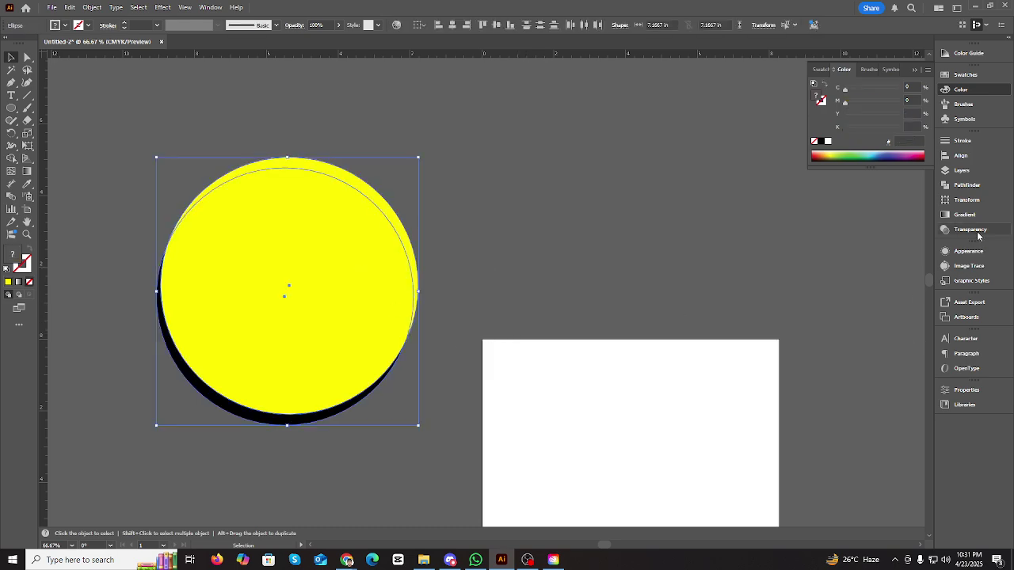
{"action": "left_click", "coordinate": [964, 185]}
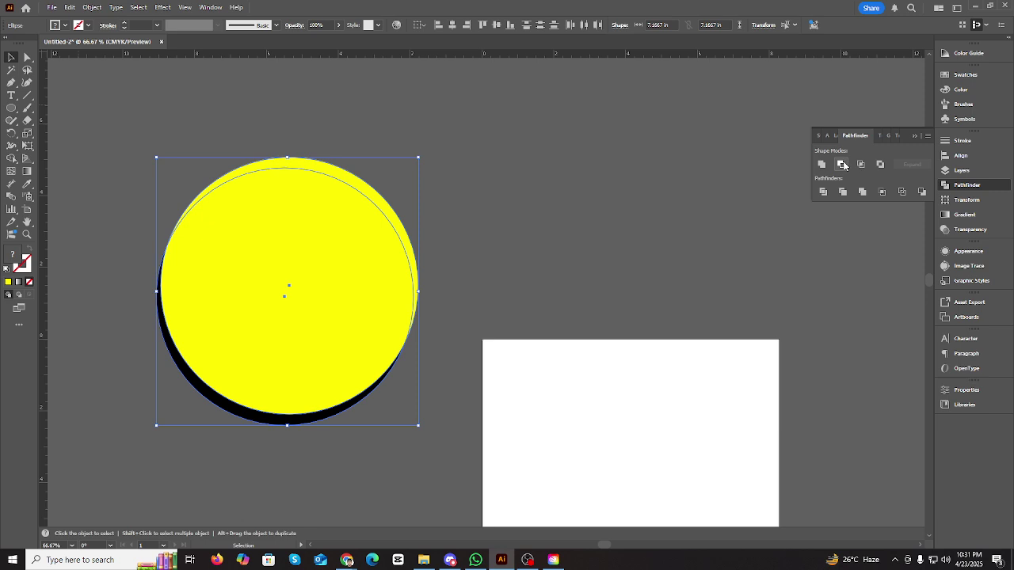
{"action": "left_click", "coordinate": [842, 165]}
{"action": "left_click", "coordinate": [488, 225]}
- Recolor the crescent light blue at C 30, M 0, Y 0, K 0 and deselect it
{"action": "left_click", "coordinate": [402, 368]}
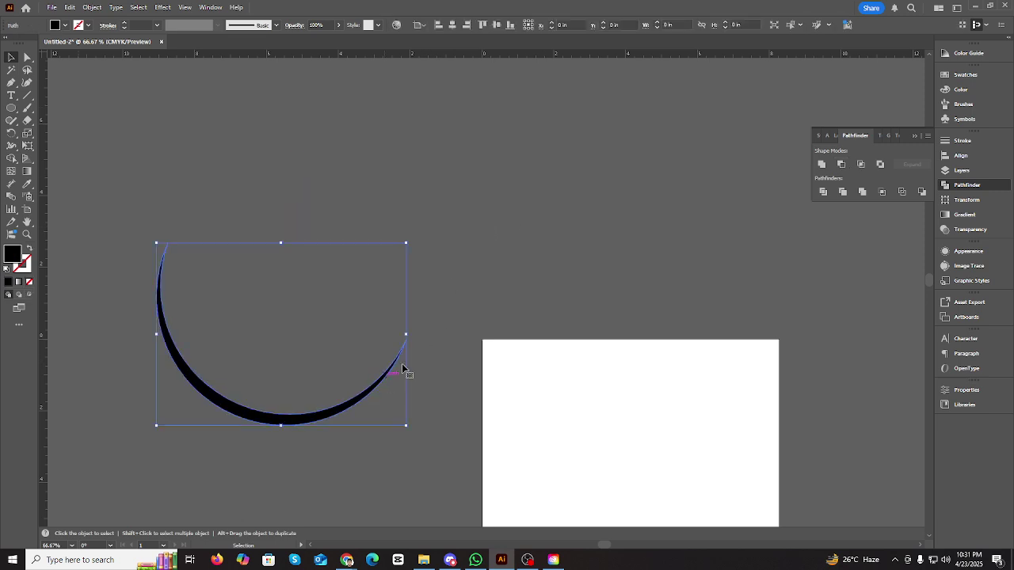
{"action": "left_click", "coordinate": [960, 90]}
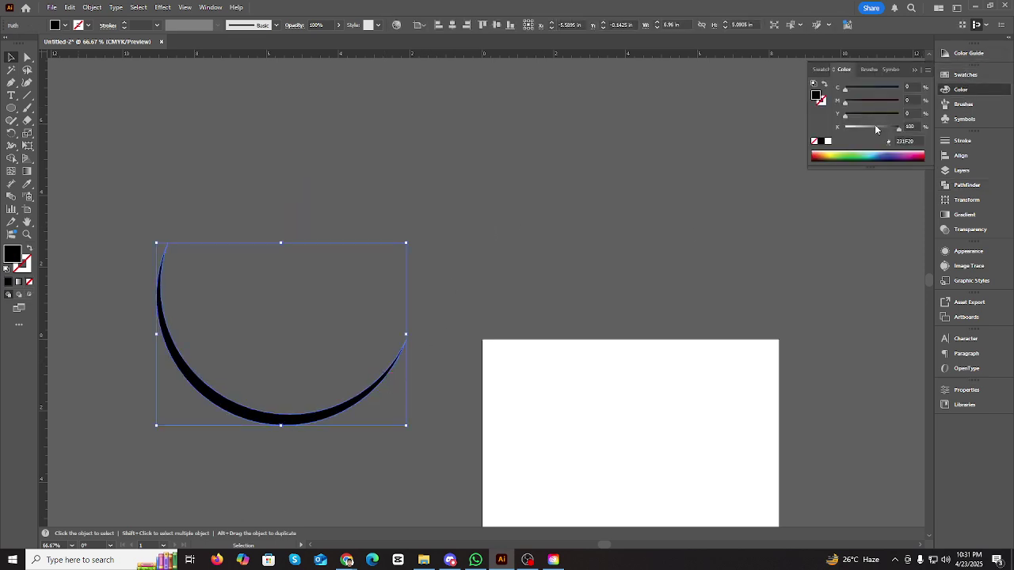
{"action": "left_click_drag", "start_coordinate": [878, 129], "coordinate": [846, 129]}
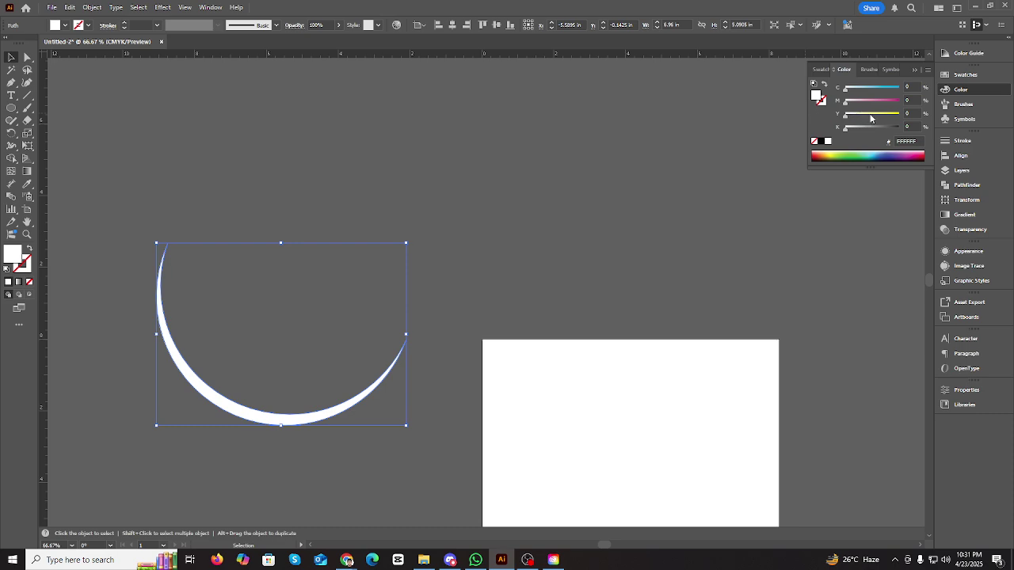
{"action": "left_click", "coordinate": [862, 89]}
{"action": "left_click", "coordinate": [557, 206]}
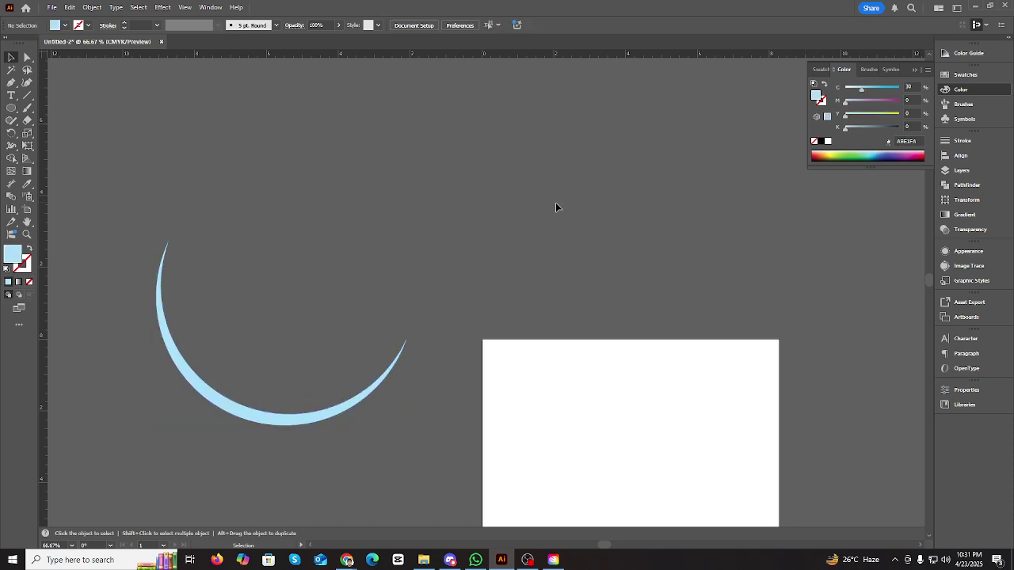
- Delete the light blue crescent and return to the Selection tool with the whole artboard in view
{"action": "key", "text": "ctrl+minus"}
{"action": "key", "text": "ctrl+minus"}
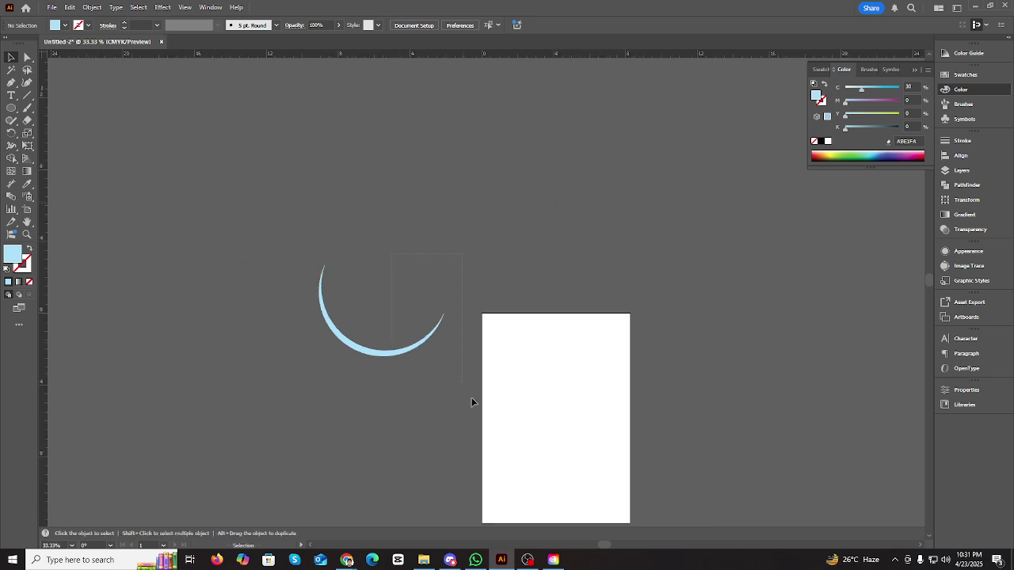
{"action": "key", "text": "ctrl+a"}
{"action": "key", "text": "Delete"}
{"action": "key", "text": "r"}
{"action": "scroll", "coordinate": [493, 387], "scroll_direction": "up", "scroll_amount": 1}
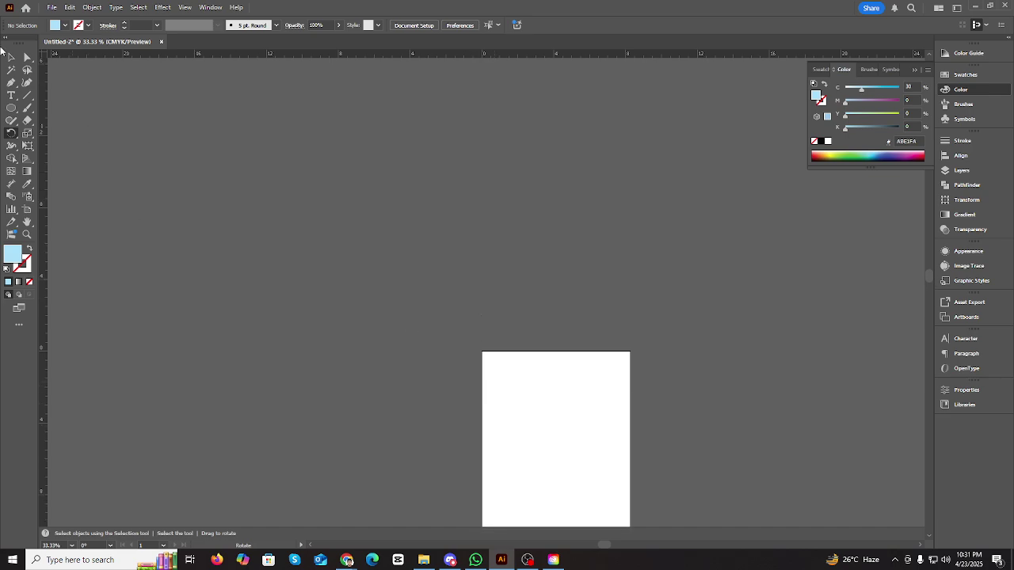
{"action": "left_click", "coordinate": [11, 57]}
{"action": "scroll", "coordinate": [375, 190], "scroll_direction": "down", "scroll_amount": 4}
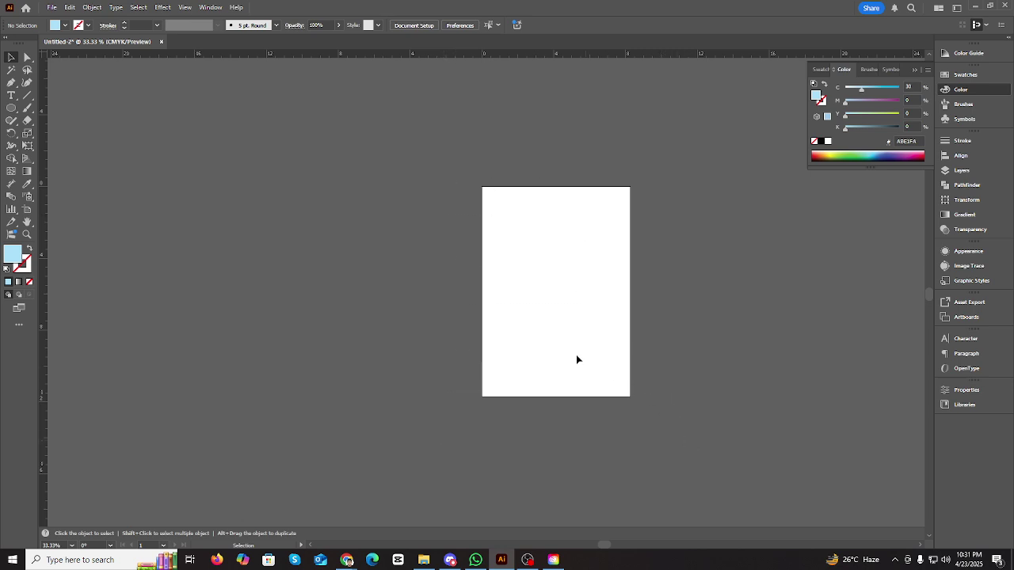
{"action": "scroll", "coordinate": [566, 356], "scroll_direction": "up", "scroll_amount": 1}
{"action": "scroll", "coordinate": [564, 354], "scroll_direction": "down", "scroll_amount": 3}
{"action": "scroll", "coordinate": [564, 355], "scroll_direction": "up", "scroll_amount": 2}
{"action": "scroll", "coordinate": [561, 356], "scroll_direction": "down", "scroll_amount": 1}
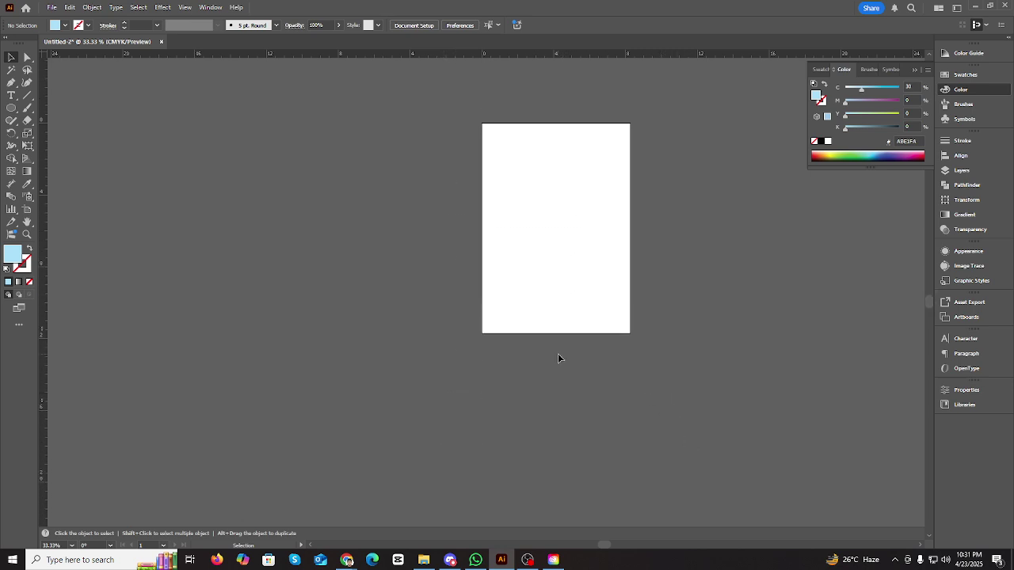
{"action": "scroll", "coordinate": [558, 357], "scroll_direction": "down", "scroll_amount": 2}
{"action": "scroll", "coordinate": [554, 359], "scroll_direction": "up", "scroll_amount": 4}
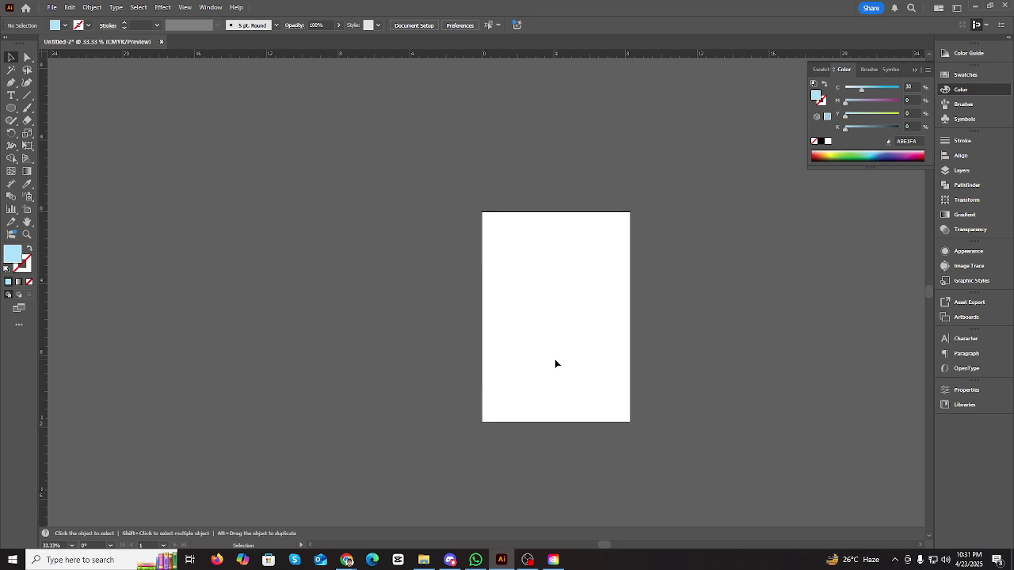
{"action": "scroll", "coordinate": [565, 359], "scroll_direction": "down", "scroll_amount": 1}
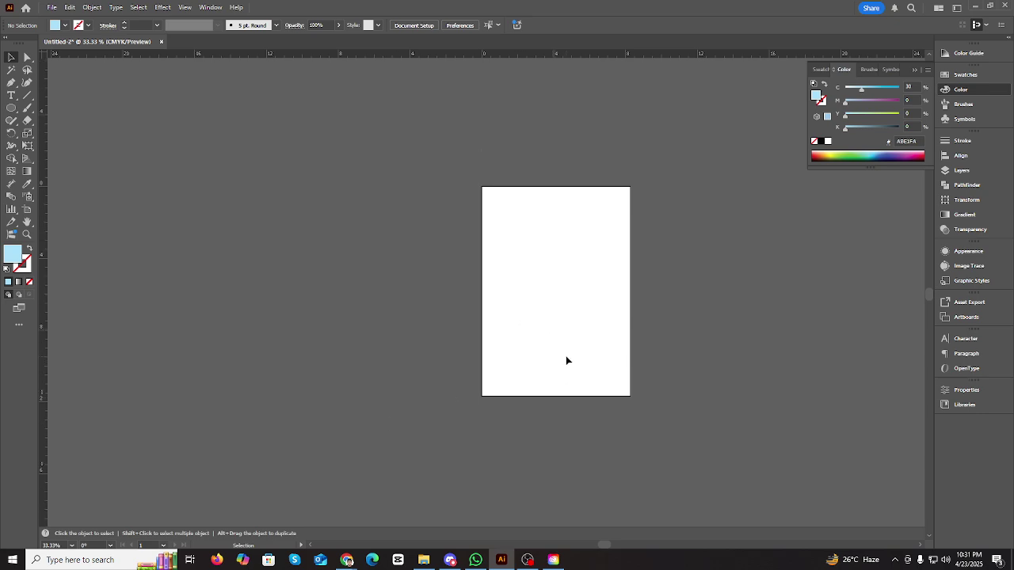
{"action": "scroll", "coordinate": [565, 361], "scroll_direction": "down", "scroll_amount": 1}
{"action": "scroll", "coordinate": [475, 370], "scroll_direction": "up", "scroll_amount": 1}
{"action": "scroll", "coordinate": [434, 364], "scroll_direction": "down", "scroll_amount": 1}
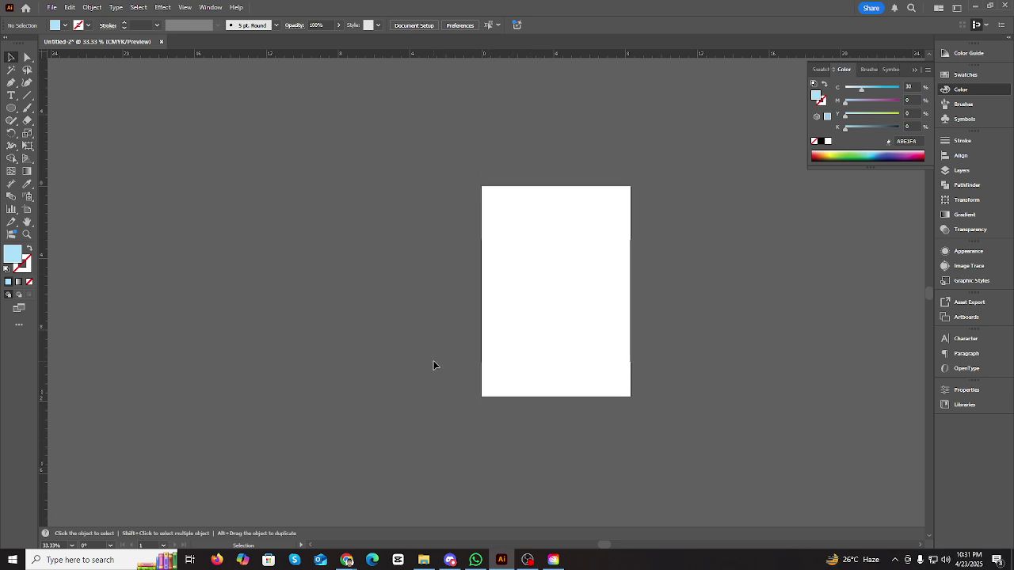
{"action": "scroll", "coordinate": [436, 360], "scroll_direction": "down", "scroll_amount": 2}
{"action": "scroll", "coordinate": [539, 297], "scroll_direction": "up", "scroll_amount": 4}
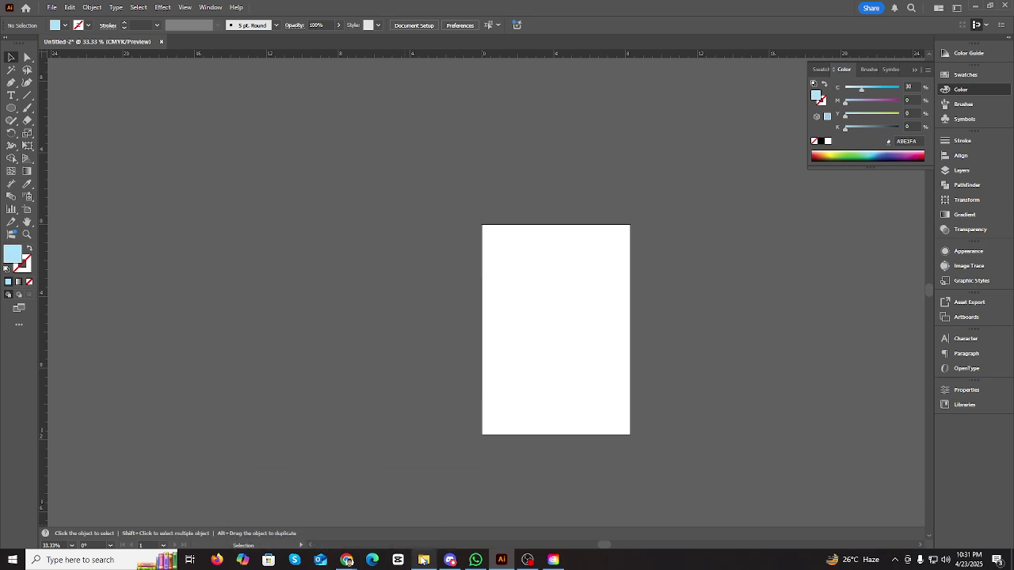
- Switch to Chrome, open a new tab and close the floating meeting window
{"action": "mouse_move", "coordinate": [424, 561]}
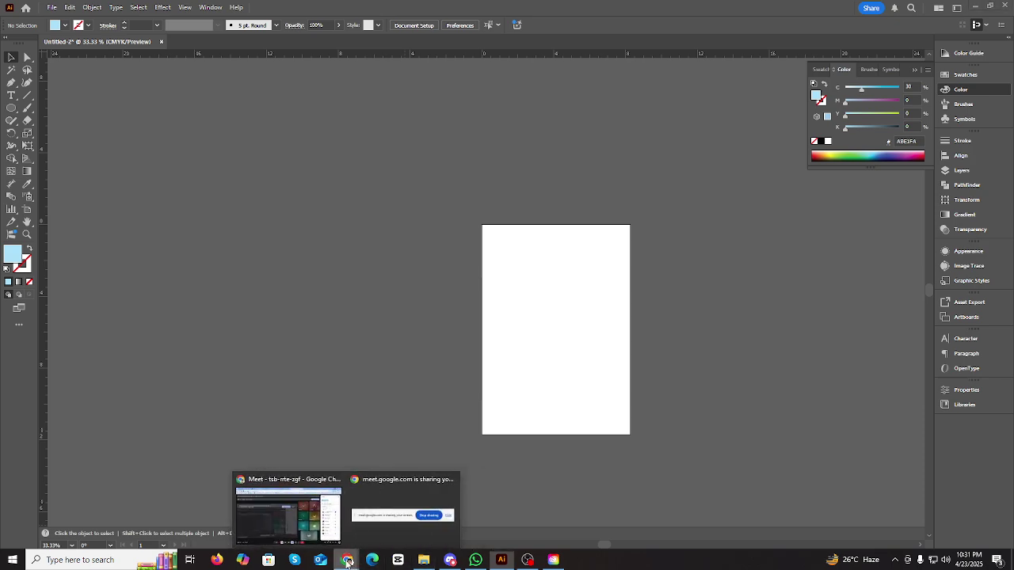
{"action": "left_click", "coordinate": [277, 523]}
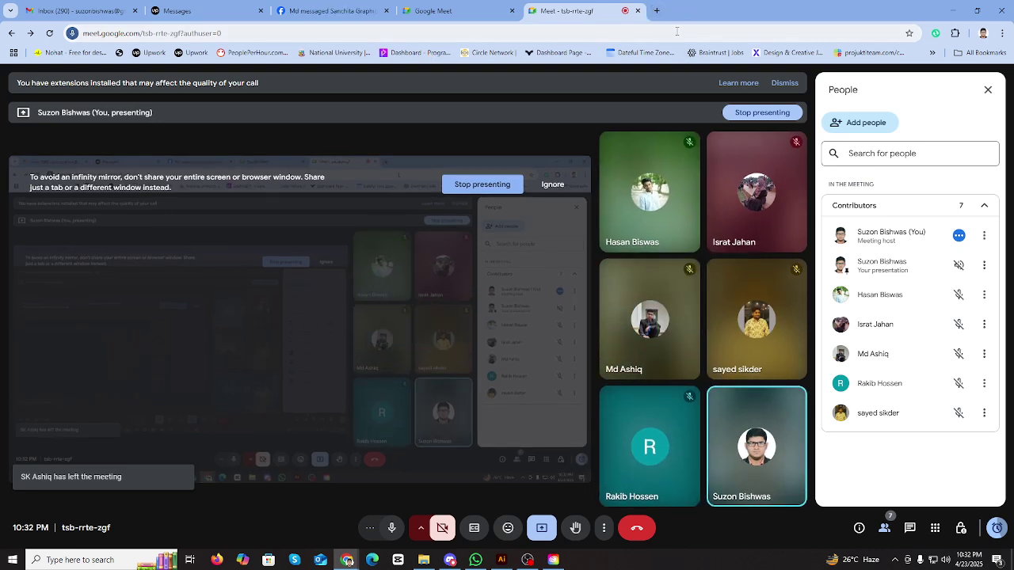
{"action": "left_click", "coordinate": [658, 9]}
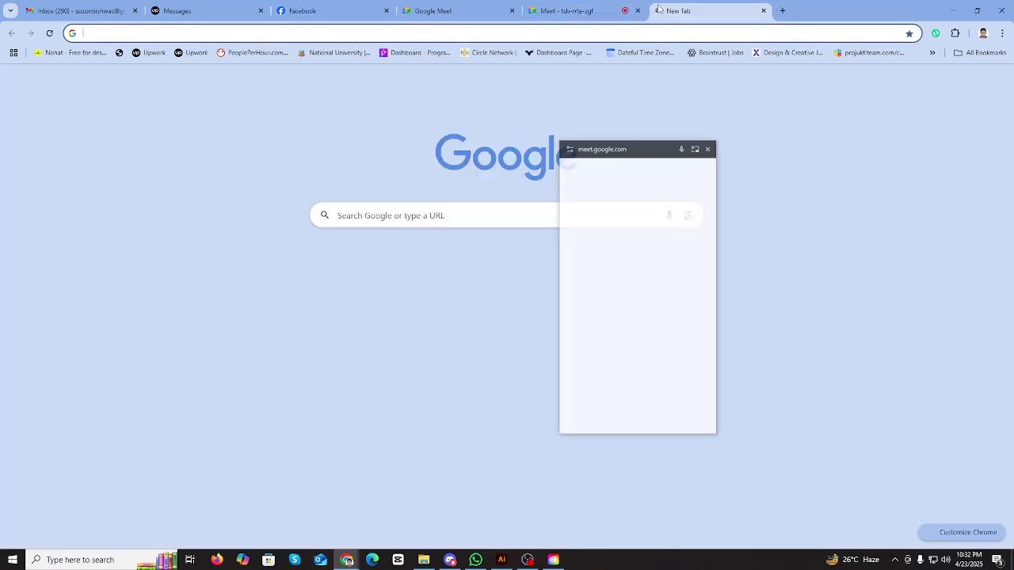
{"action": "left_click", "coordinate": [317, 10]}
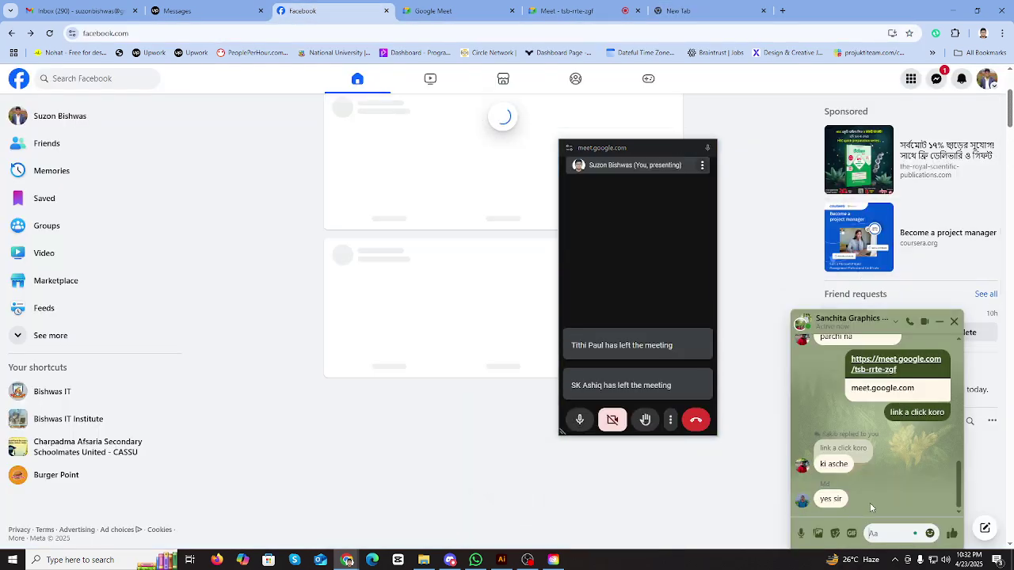
{"action": "left_click", "coordinate": [741, 5]}
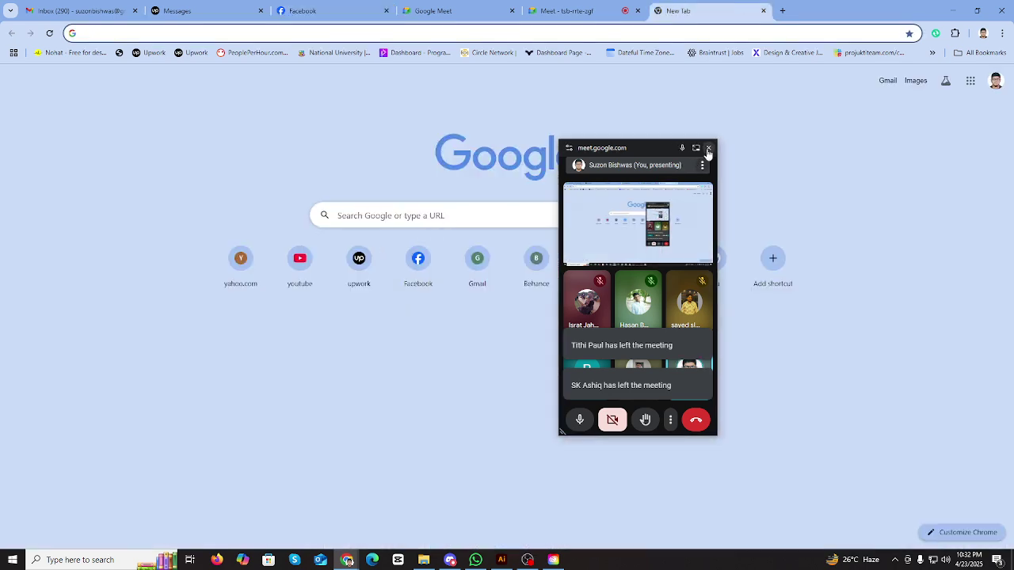
{"action": "left_click", "coordinate": [708, 147]}
- Search Google for "business card design" and show the image results
{"action": "left_click", "coordinate": [556, 212]}
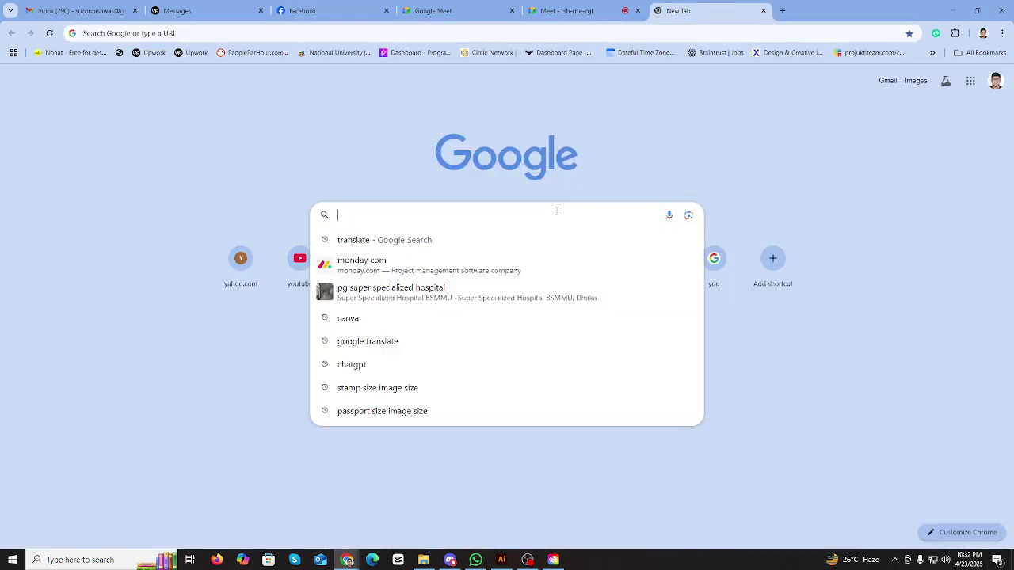
{"action": "type", "text": "bR"}
{"action": "key", "text": "BackSpace"}
{"action": "key", "text": "BackSpace"}
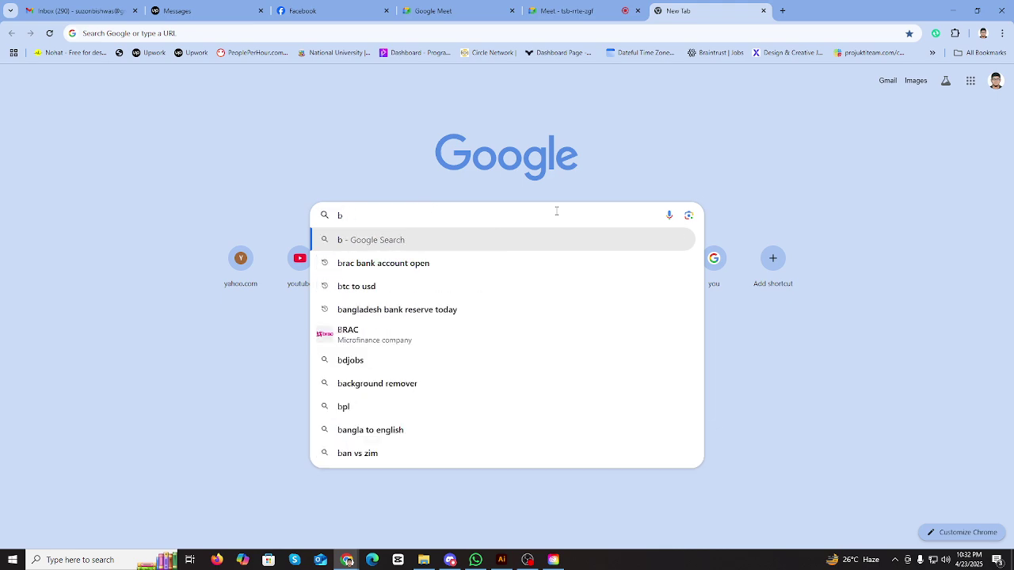
{"action": "type", "text": "ryn"}
{"action": "key", "text": "Escape"}
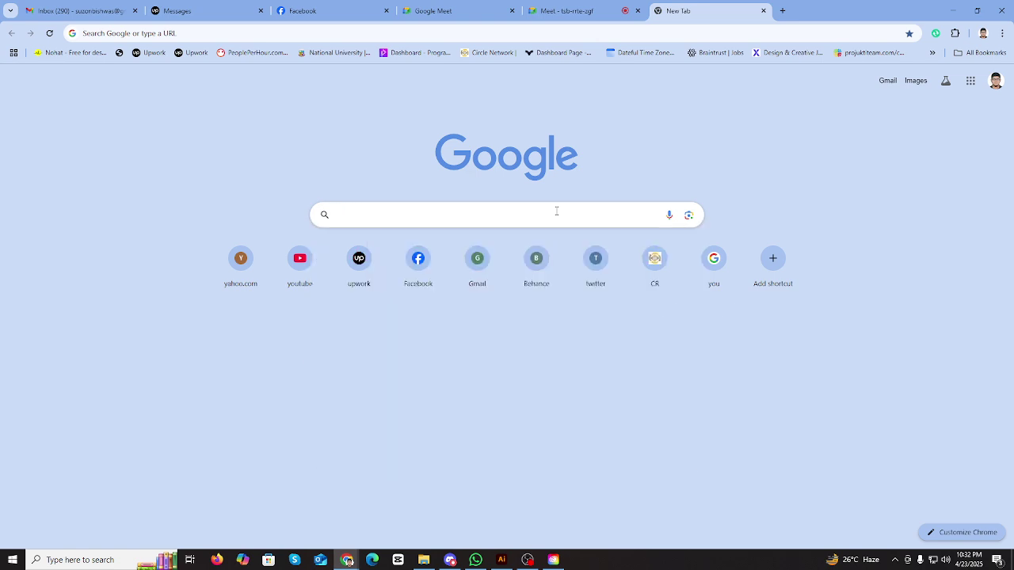
{"action": "type", "text": "bus"}
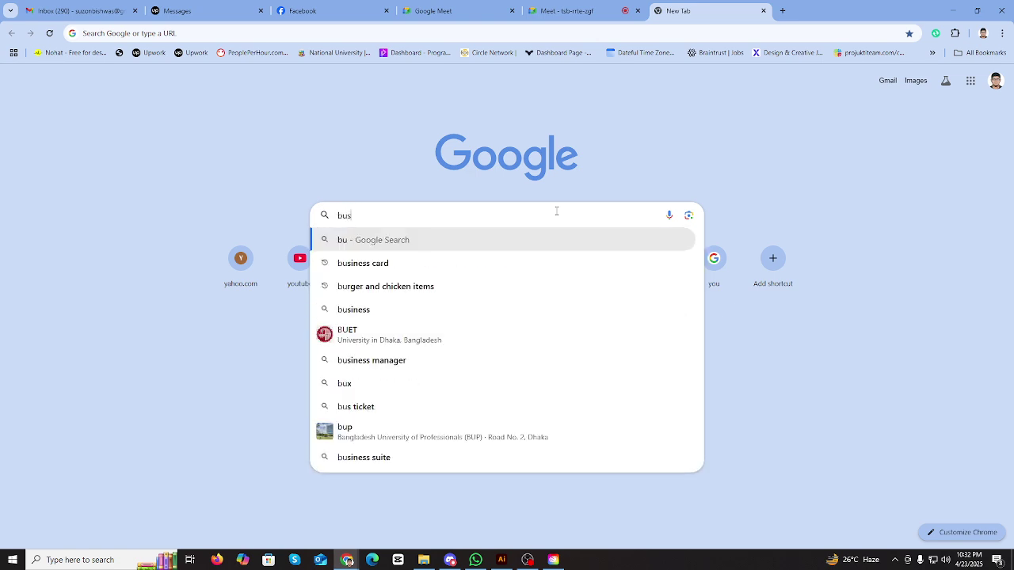
{"action": "type", "text": "ines card"}
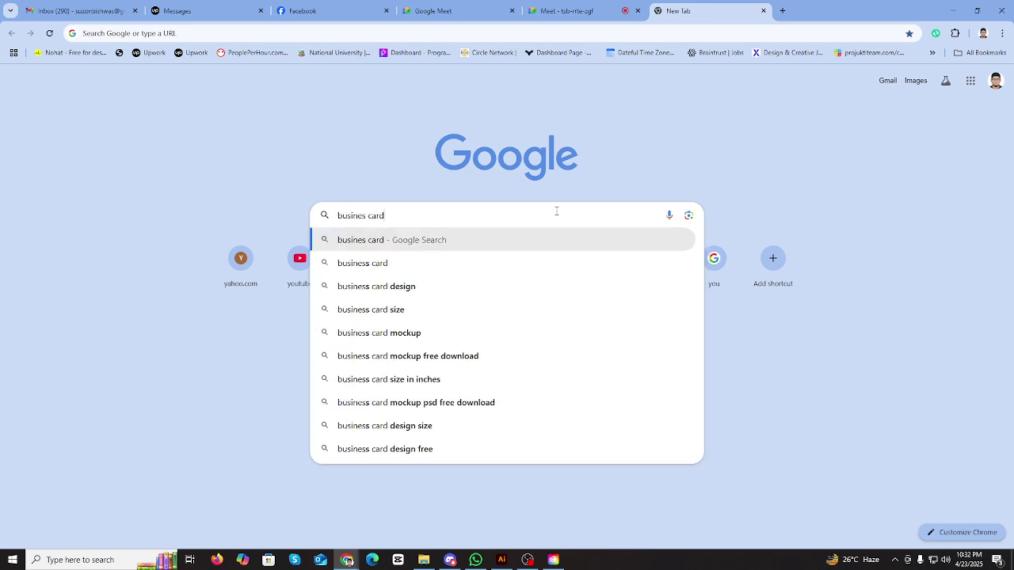
{"action": "left_click", "coordinate": [451, 287]}
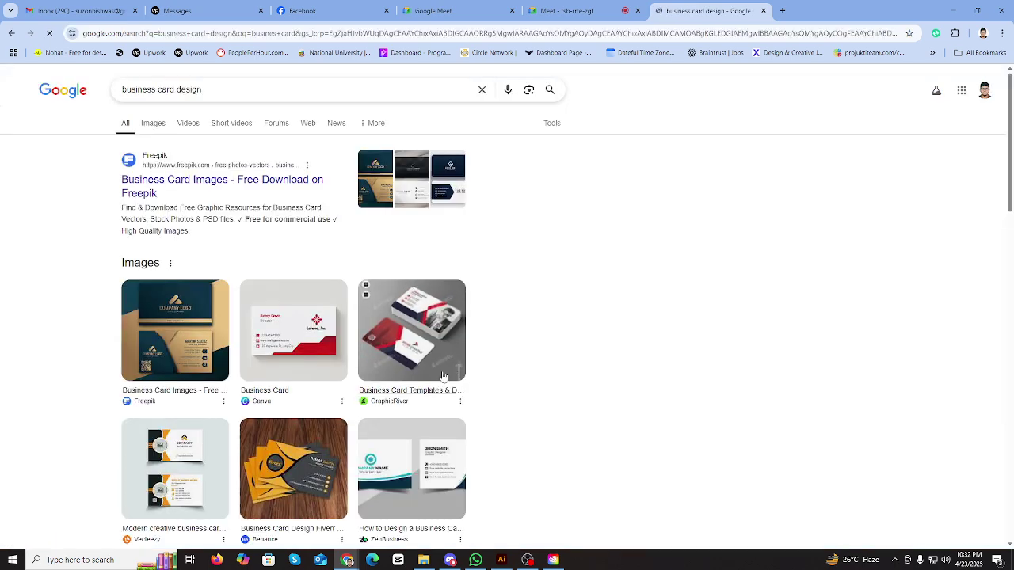
{"action": "left_click", "coordinate": [153, 123]}
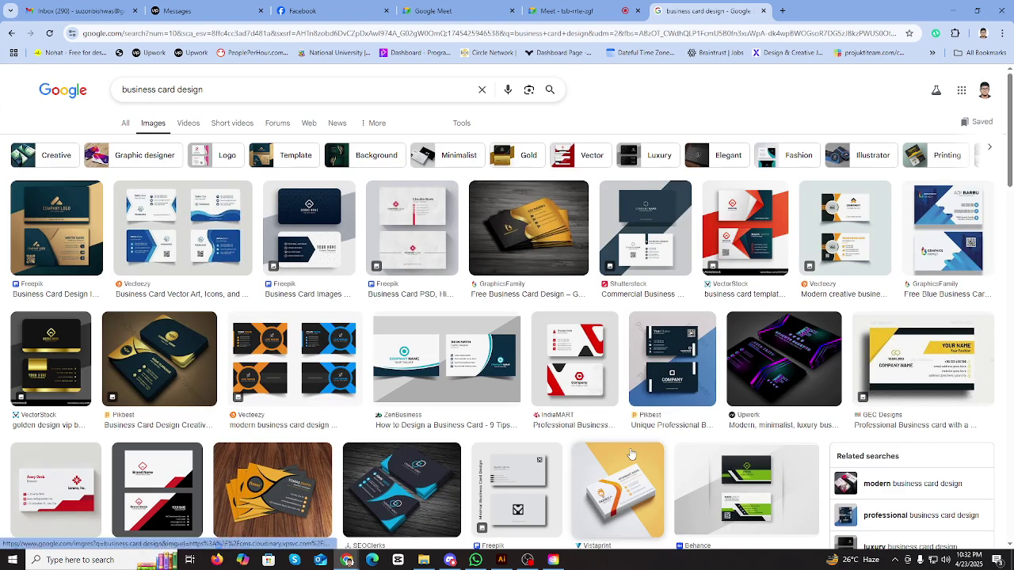
- Browse the business card images and open the preview of Pngtree's simple yellow, white and black design
{"action": "scroll", "coordinate": [629, 448], "scroll_direction": "down", "scroll_amount": 3}
{"action": "scroll", "coordinate": [631, 454], "scroll_direction": "up", "scroll_amount": 3}
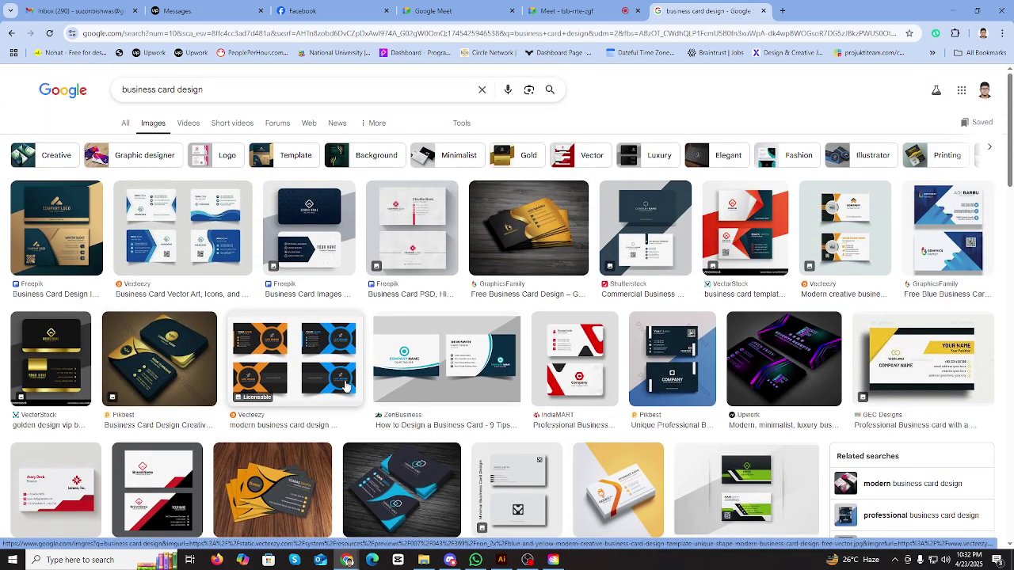
{"action": "scroll", "coordinate": [317, 357], "scroll_direction": "down", "scroll_amount": 4}
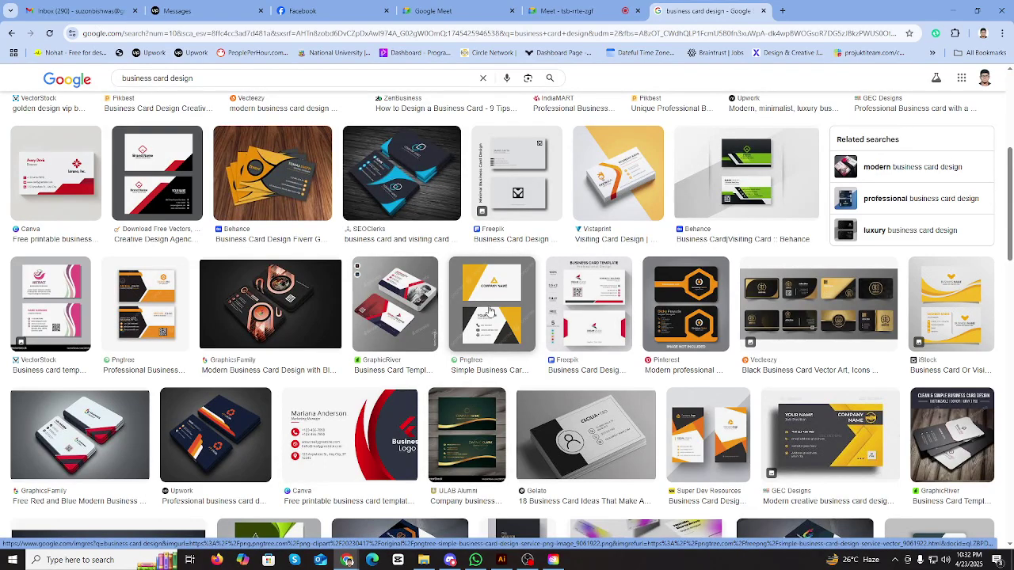
{"action": "left_click", "coordinate": [456, 331]}
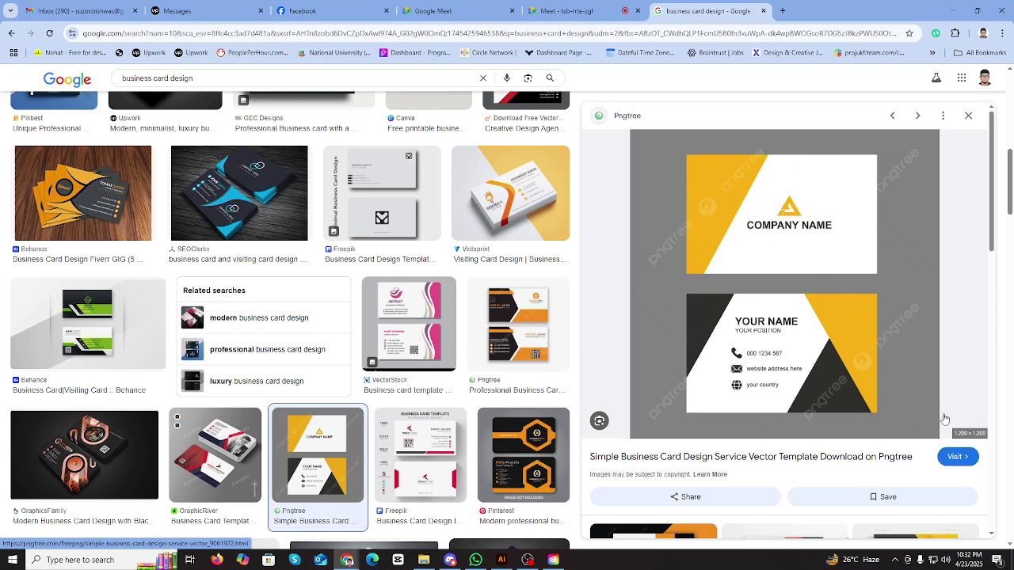
- Capture the COMPANY NAME side of the previewed business card as a screenshot and copy it to the clipboard
{"action": "left_click", "coordinate": [895, 560]}
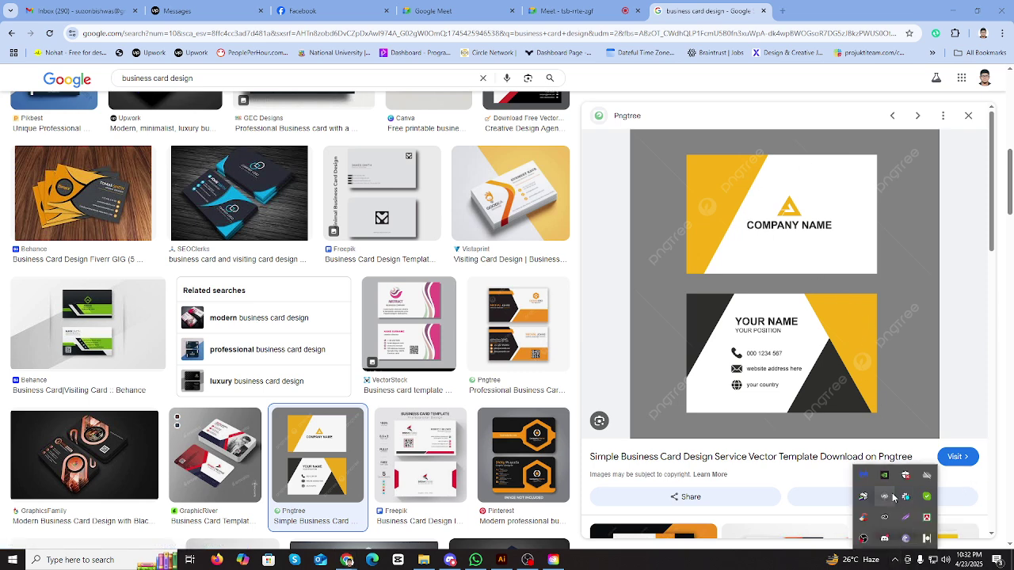
{"action": "left_click", "coordinate": [906, 518]}
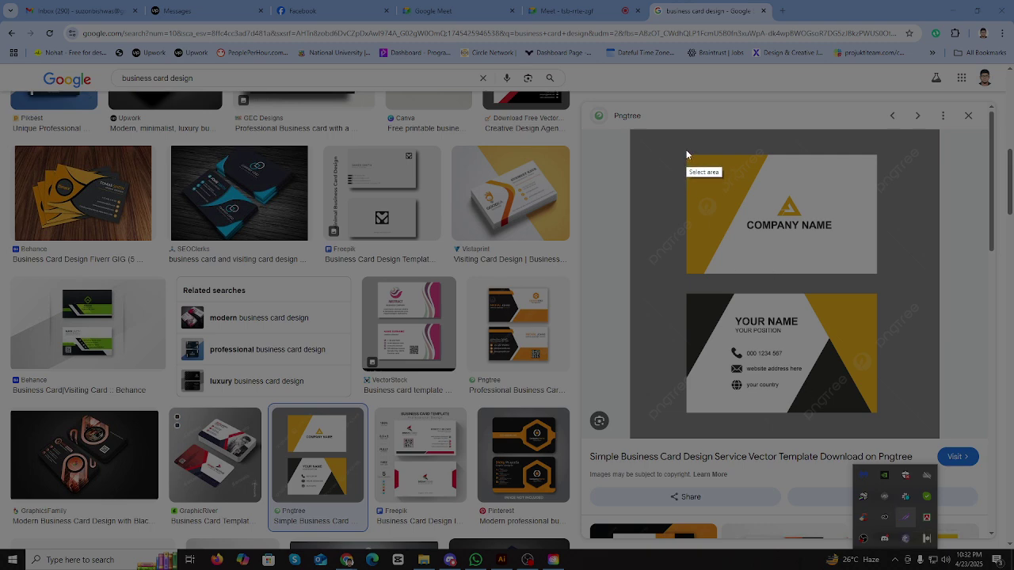
{"action": "mouse_move", "coordinate": [686, 150]}
{"action": "left_mouse_down"}
{"action": "mouse_move", "coordinate": [816, 253]}
{"action": "mouse_move", "coordinate": [878, 277]}
{"action": "left_mouse_up"}
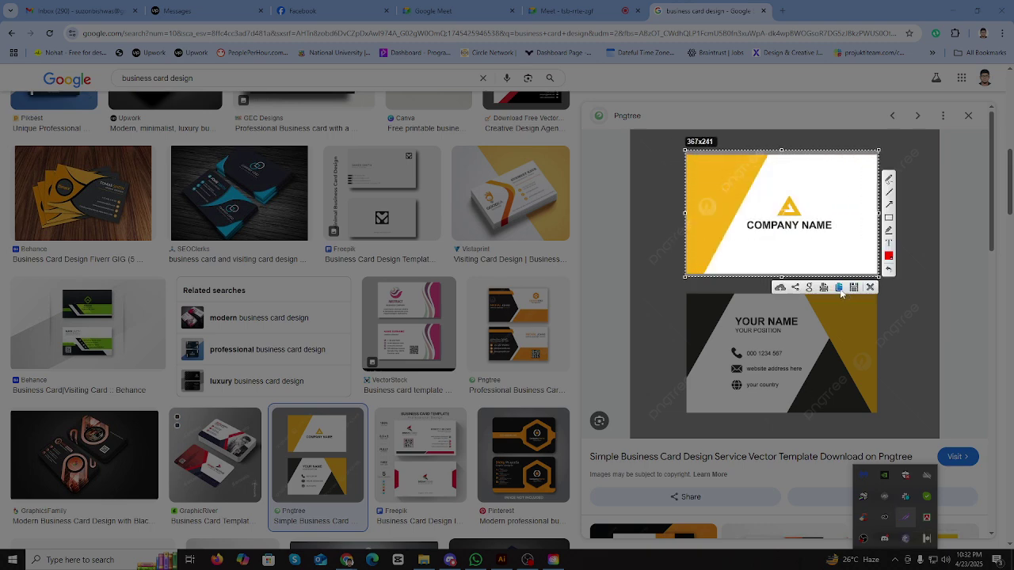
{"action": "left_click", "coordinate": [839, 288]}
- Switch to Illustrator, paste the card front capture and place it in the upper part of the artboard
{"action": "left_click", "coordinate": [501, 560]}
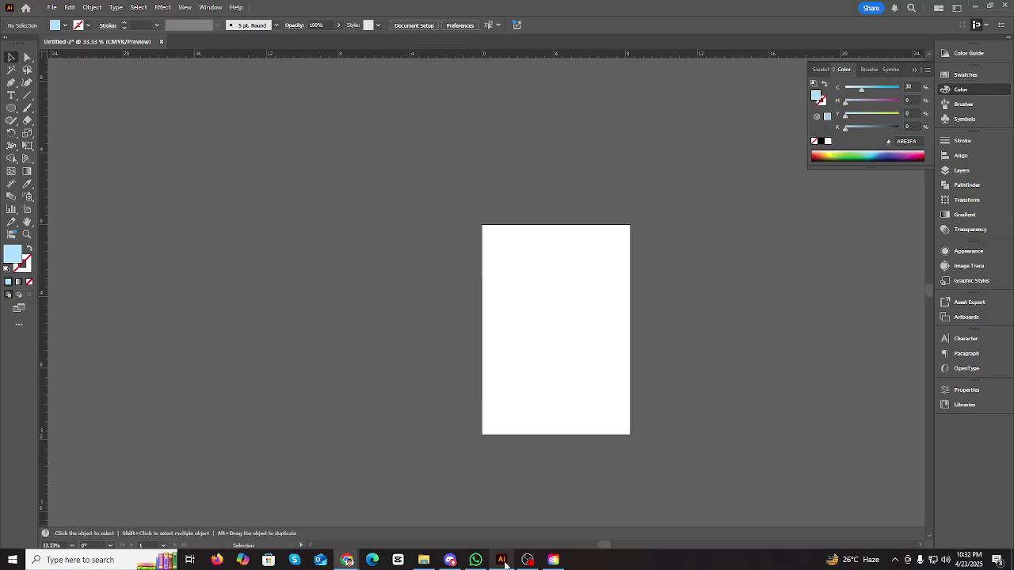
{"action": "key", "text": "ctrl+v"}
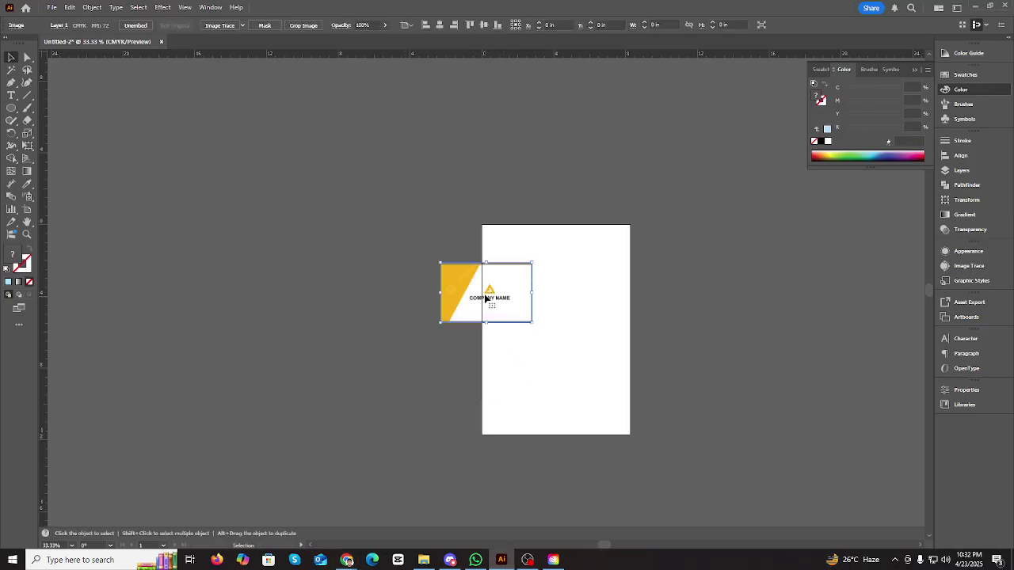
{"action": "left_click_drag", "start_coordinate": [489, 294], "coordinate": [552, 286]}
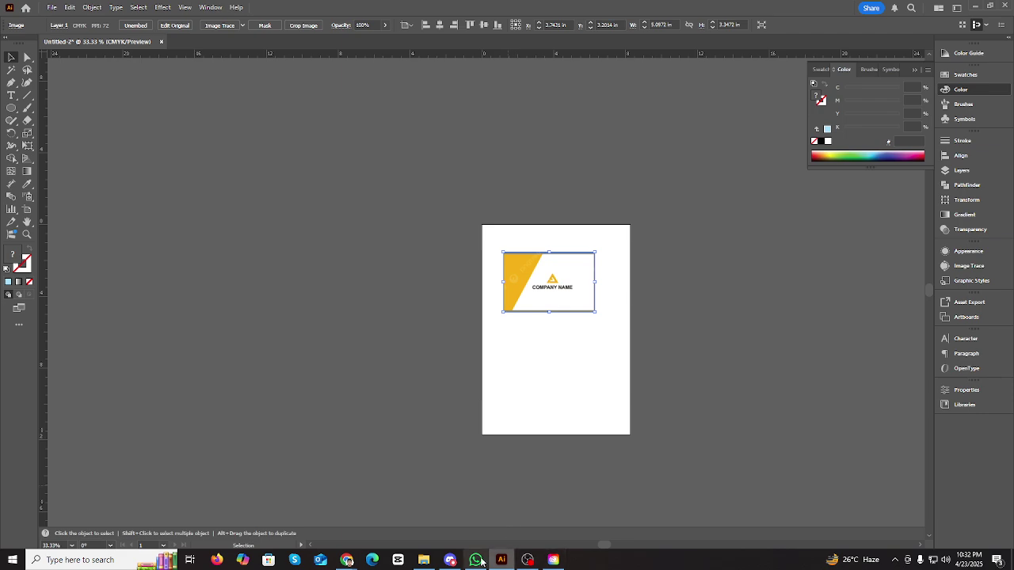
- Return to the card preview in Chrome and copy a screenshot of the YOUR NAME side of the card
{"action": "left_click", "coordinate": [424, 560]}
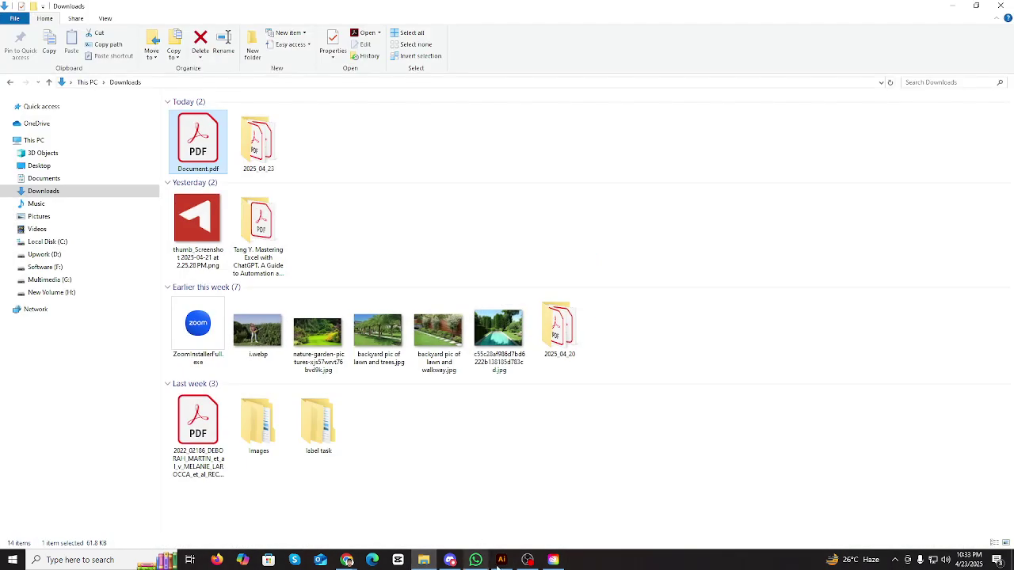
{"action": "left_click", "coordinate": [346, 560]}
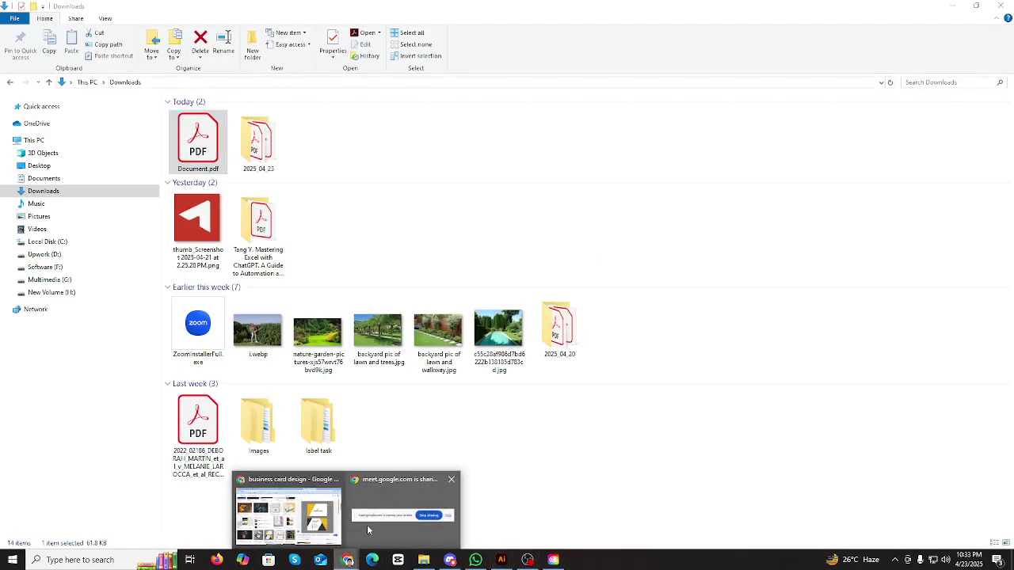
{"action": "left_click", "coordinate": [306, 513]}
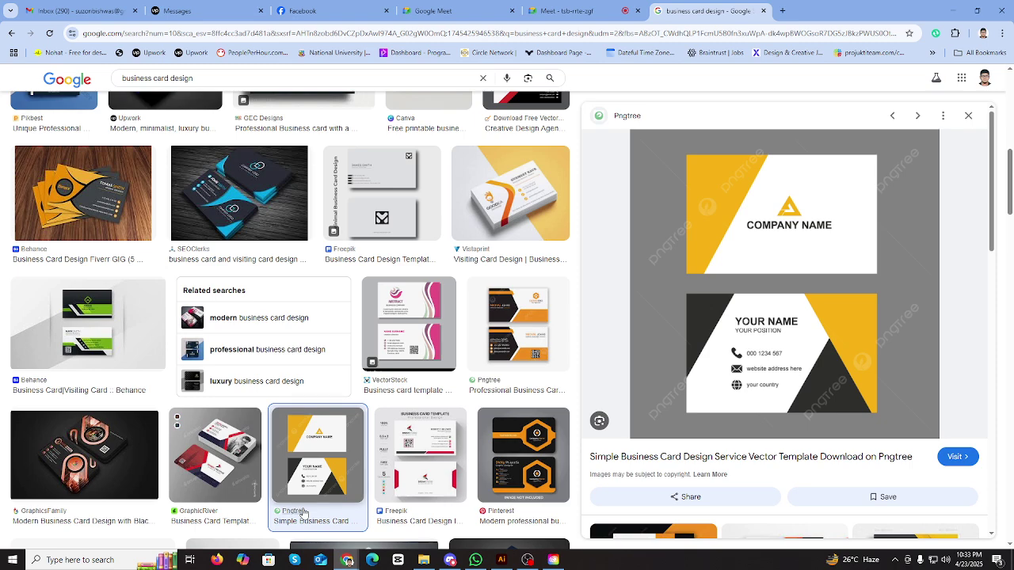
{"action": "left_click", "coordinate": [896, 561]}
{"action": "left_click", "coordinate": [906, 518]}
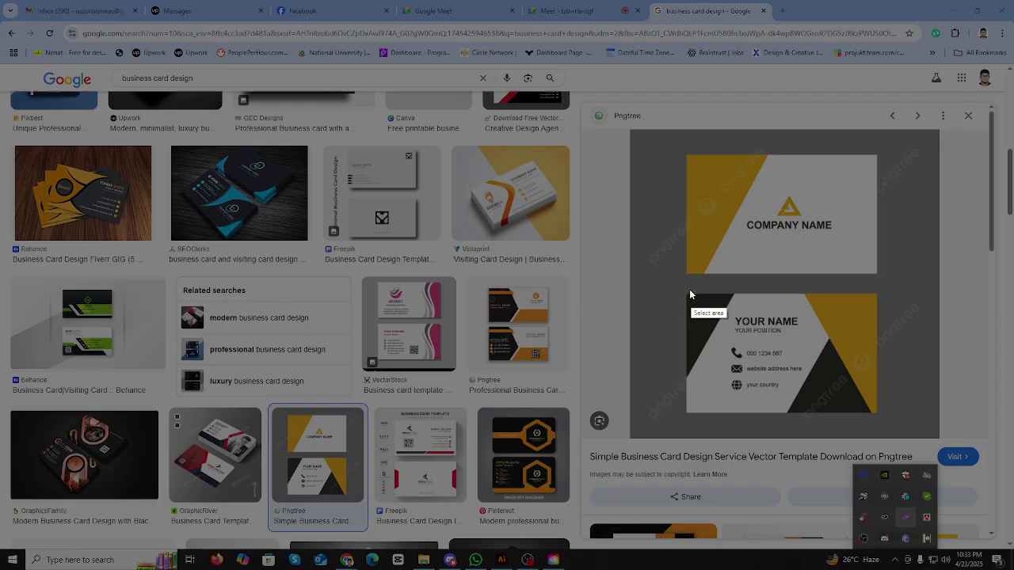
{"action": "mouse_move", "coordinate": [687, 295]}
{"action": "left_mouse_down"}
{"action": "mouse_move", "coordinate": [784, 379]}
{"action": "mouse_move", "coordinate": [871, 427]}
{"action": "mouse_move", "coordinate": [882, 415]}
{"action": "left_mouse_up"}
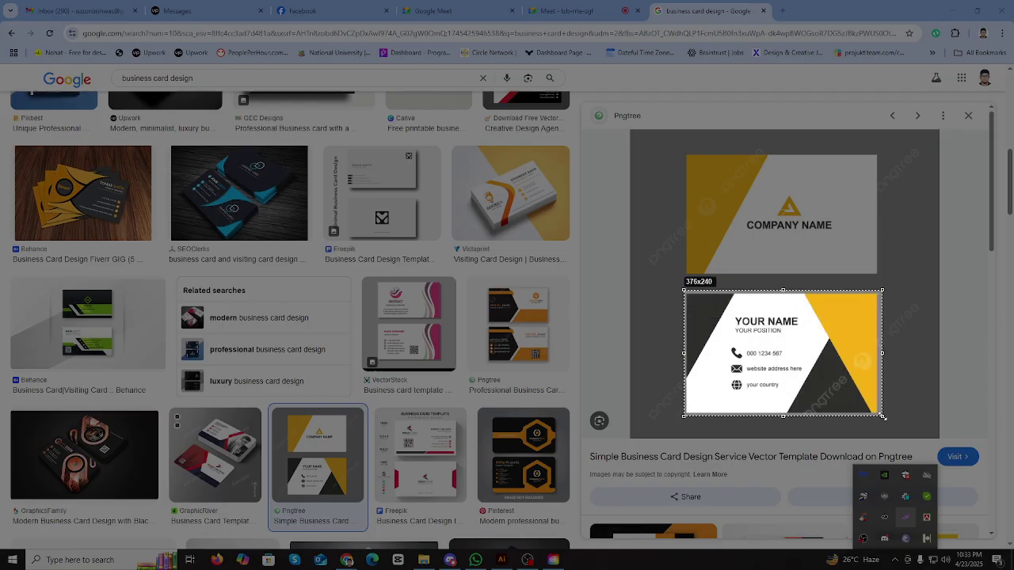
{"action": "left_click", "coordinate": [842, 426]}
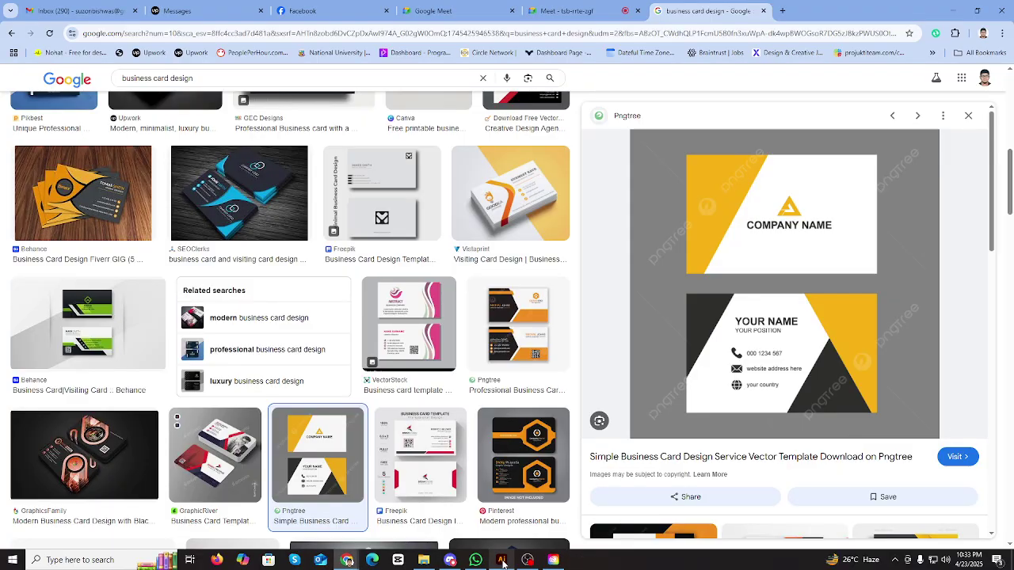
- Switch to Illustrator, paste the card back capture, place it below the front image and deselect it
{"action": "left_click", "coordinate": [502, 560]}
{"action": "key", "text": "ctrl+v"}
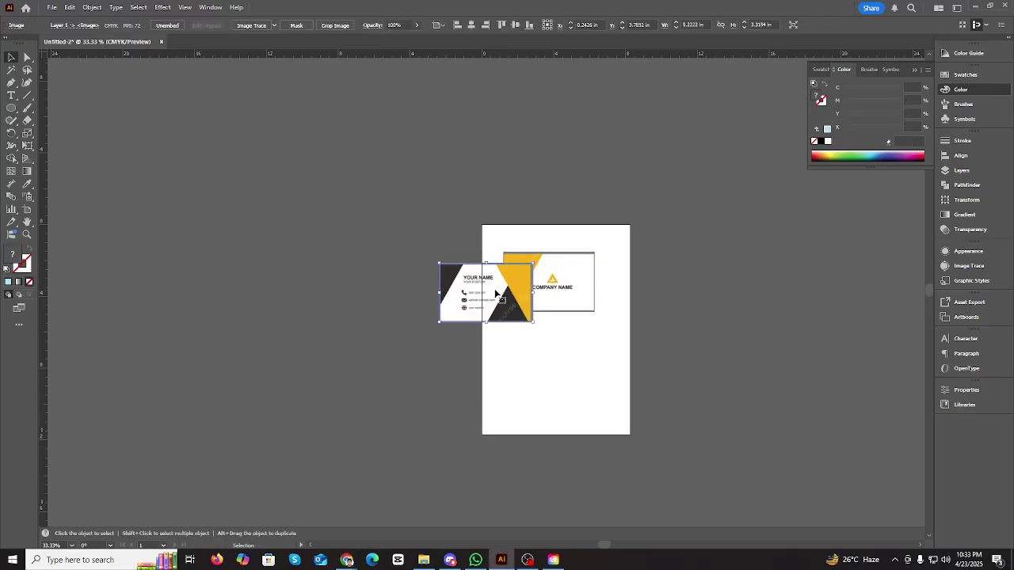
{"action": "left_click_drag", "start_coordinate": [496, 292], "coordinate": [559, 354]}
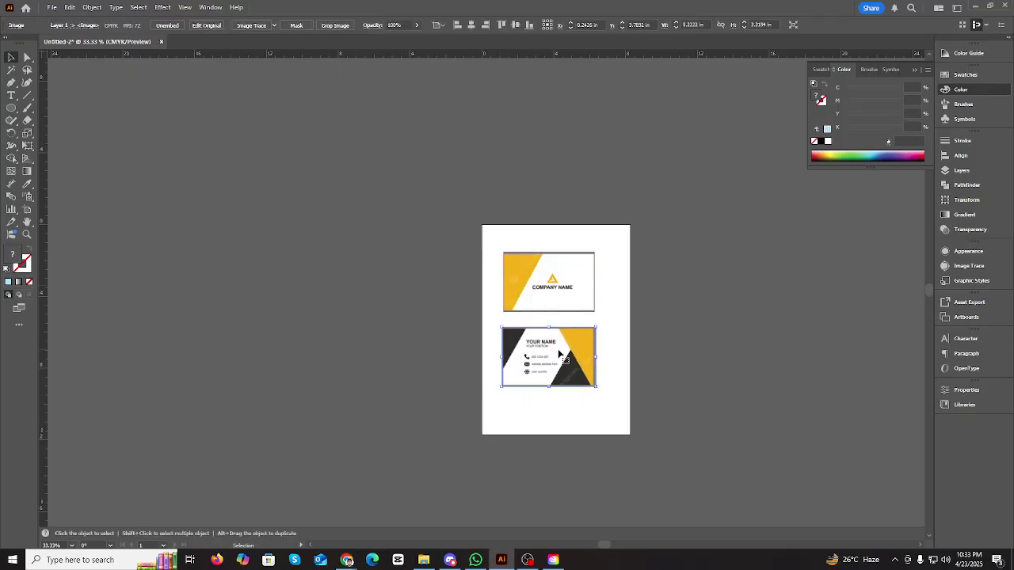
{"action": "key", "text": "ctrl+plus"}
{"action": "key", "text": "ctrl+plus"}
{"action": "scroll", "coordinate": [558, 354], "scroll_direction": "up", "scroll_amount": 2}
{"action": "left_click", "coordinate": [602, 258]}
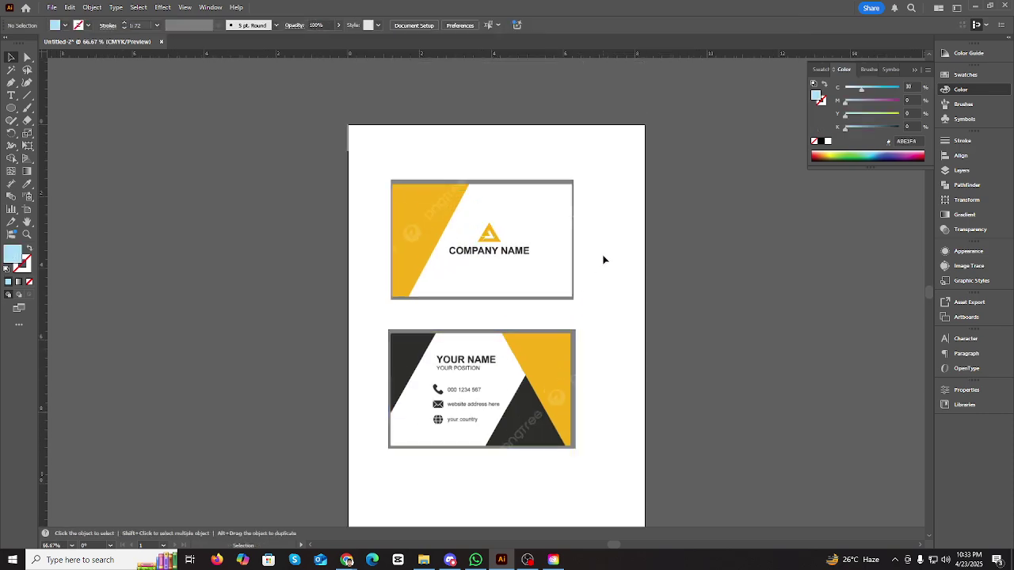
- Reposition the COMPANY NAME card image slightly to the right in the upper part of the artboard
{"action": "scroll", "coordinate": [500, 340], "scroll_direction": "up", "scroll_amount": 2}
{"action": "mouse_move", "coordinate": [500, 340]}
{"action": "left_mouse_down"}
{"action": "mouse_move", "coordinate": [520, 293]}
{"action": "mouse_move", "coordinate": [502, 328]}
{"action": "left_mouse_up"}
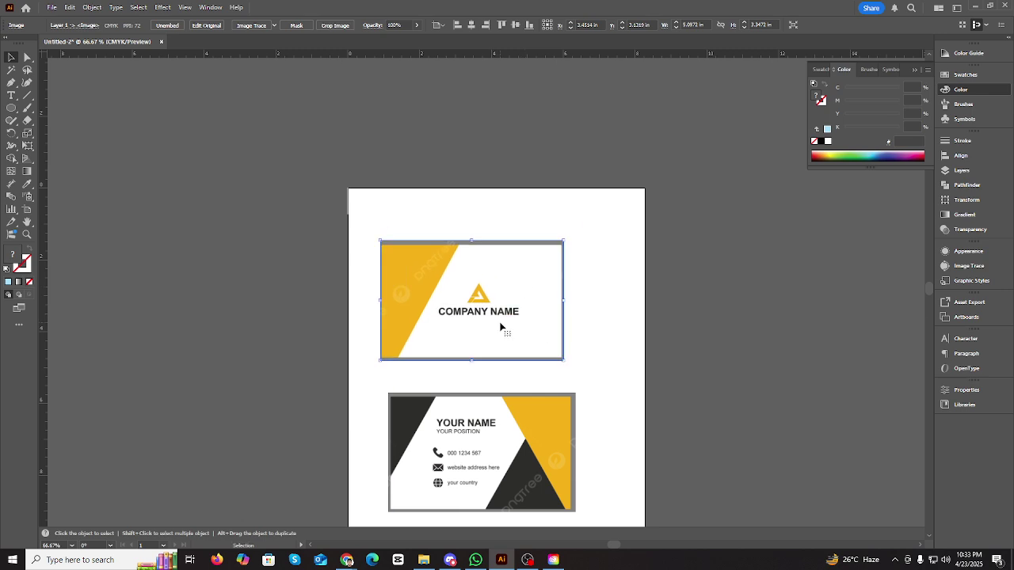
{"action": "key", "text": "ctrl+shift+a"}
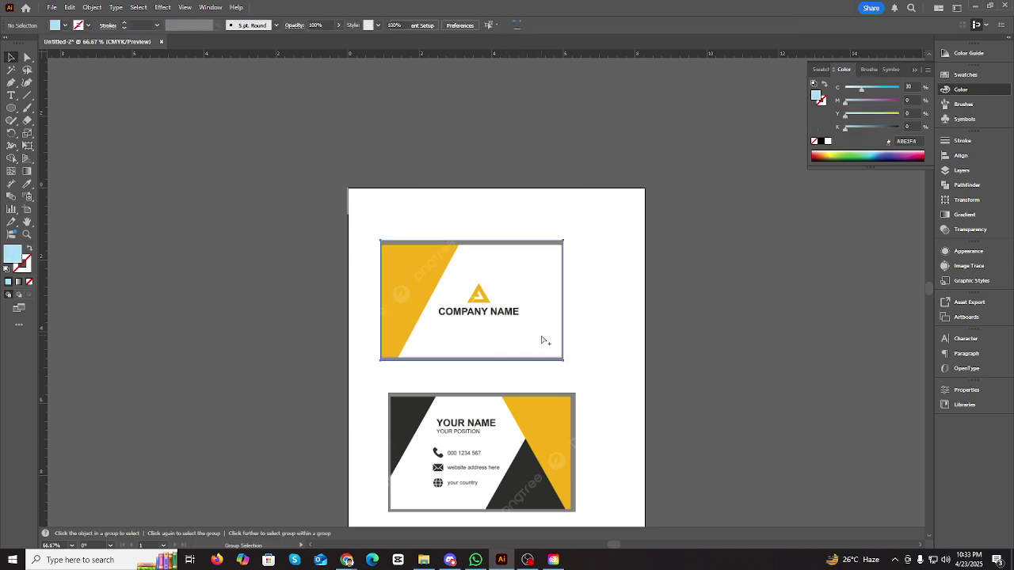
{"action": "left_click_drag", "start_coordinate": [541, 340], "coordinate": [544, 339]}
{"action": "scroll", "coordinate": [145, 159], "scroll_direction": "up", "scroll_amount": 2}
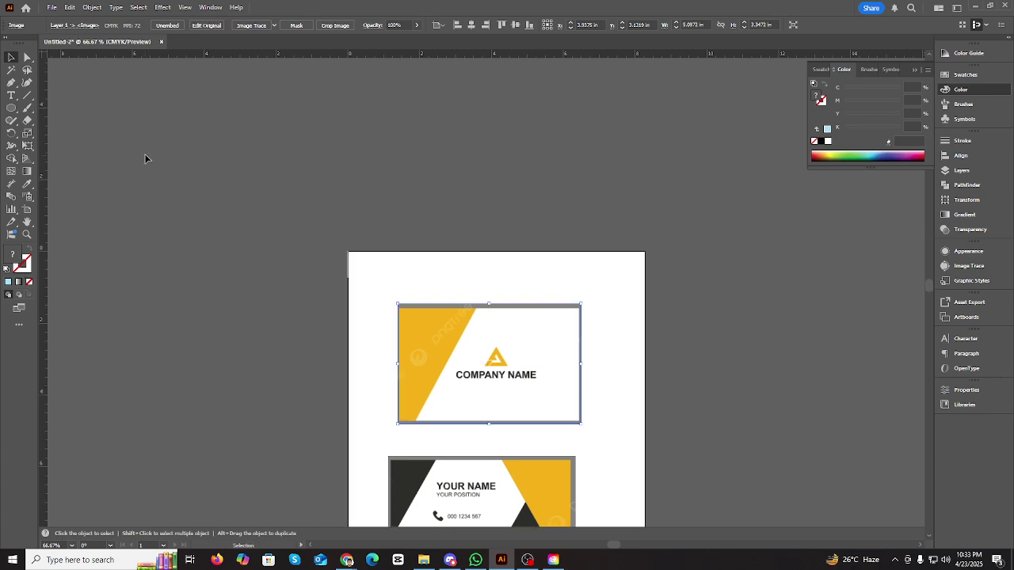
- Draw a light blue rectangle about 8.8 by 3 in outside the artboard, place it above the artboard's upper-left corner and deselect it
{"action": "left_click_drag", "start_coordinate": [10, 108], "coordinate": [36, 109]}
{"action": "left_click_drag", "start_coordinate": [162, 113], "coordinate": [479, 220]}
{"action": "left_click", "coordinate": [12, 59]}
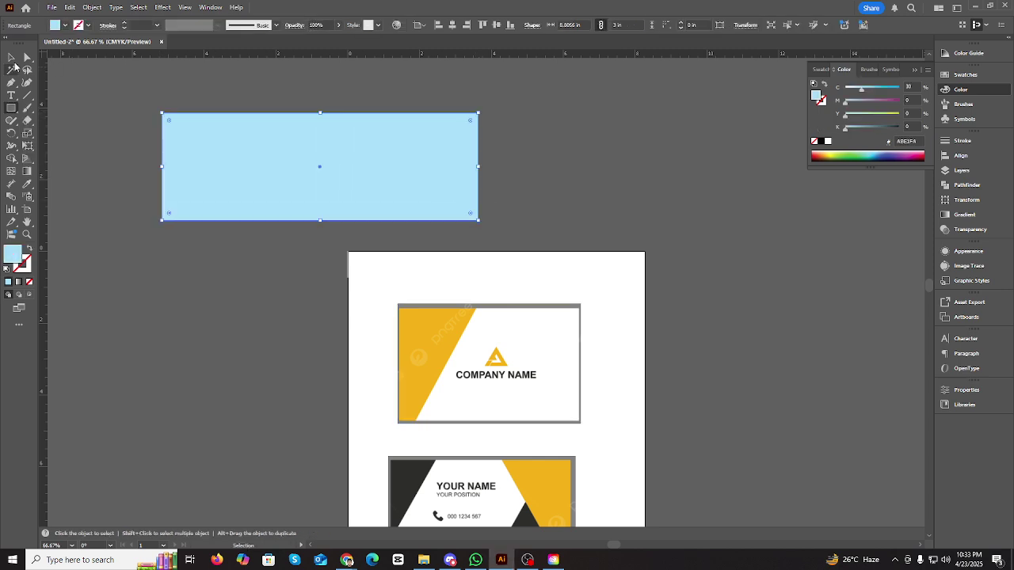
{"action": "scroll", "coordinate": [230, 157], "scroll_direction": "up", "scroll_amount": 2}
{"action": "left_click_drag", "start_coordinate": [332, 249], "coordinate": [398, 224]}
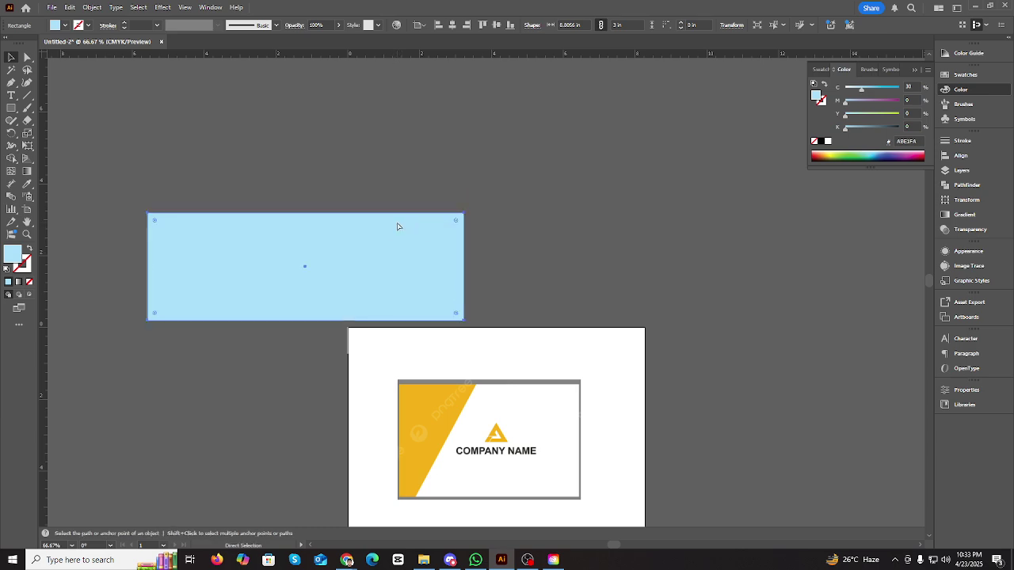
{"action": "key", "text": "ctrl+shift+a"}
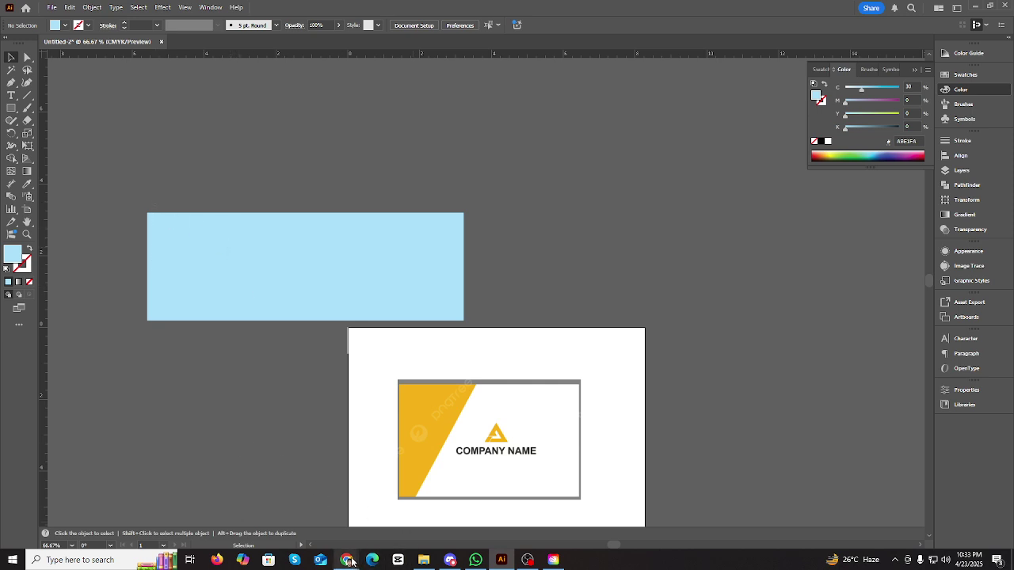
- Switch to Chrome to check the open group chat on Facebook and return to Illustrator
{"action": "mouse_move", "coordinate": [347, 561]}
{"action": "left_click", "coordinate": [308, 519]}
{"action": "left_click", "coordinate": [318, 10]}
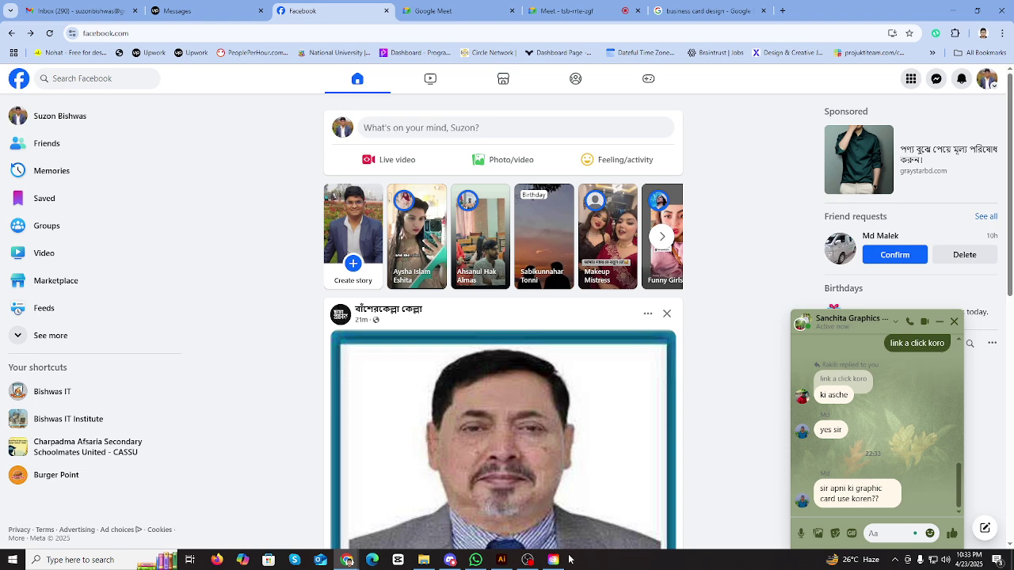
{"action": "left_click", "coordinate": [501, 559]}
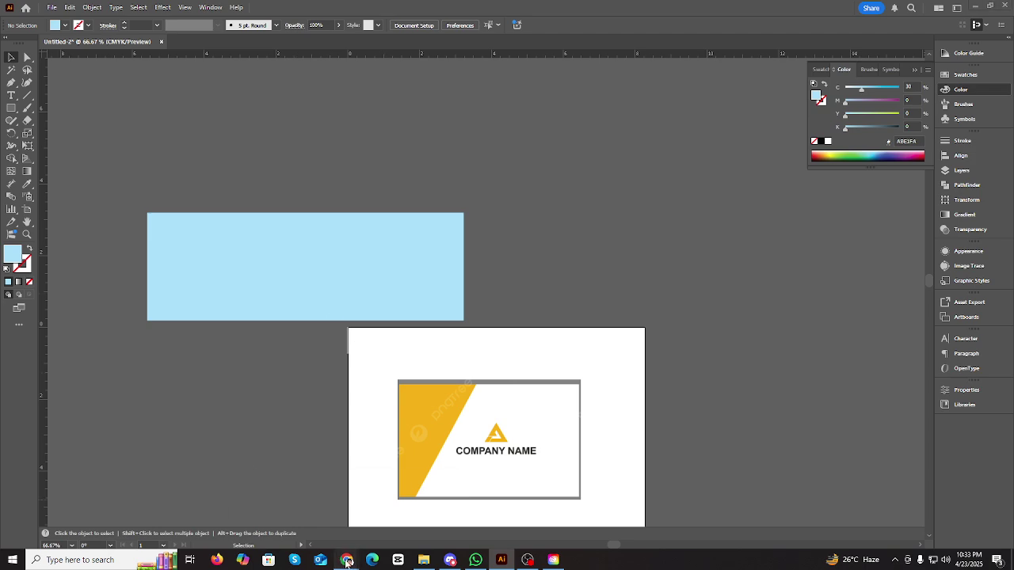
- Switch to the Google Meet call in Chrome and stop the current screen presentation
{"action": "mouse_move", "coordinate": [347, 561]}
{"action": "left_click", "coordinate": [304, 521]}
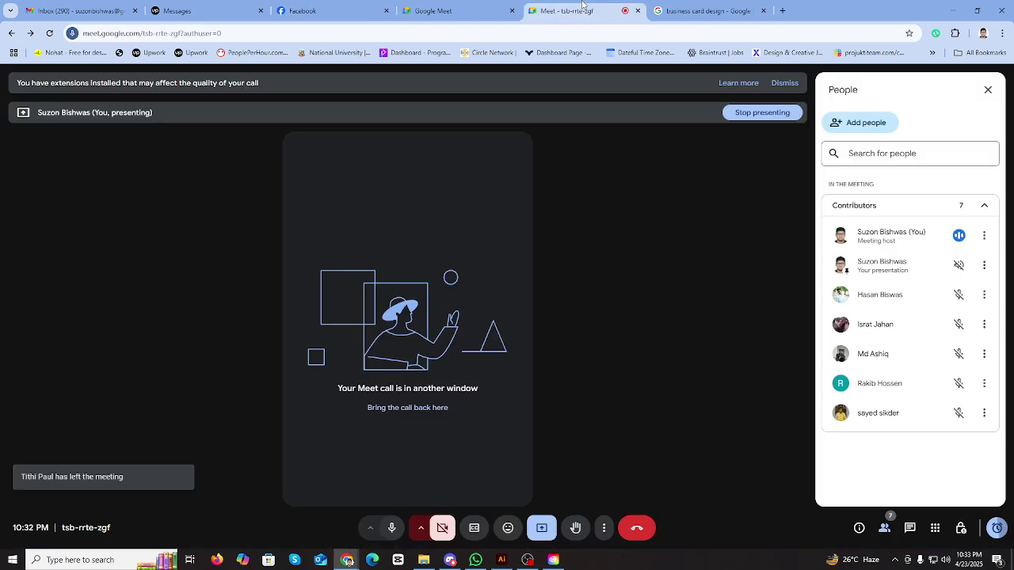
{"action": "left_click", "coordinate": [567, 11]}
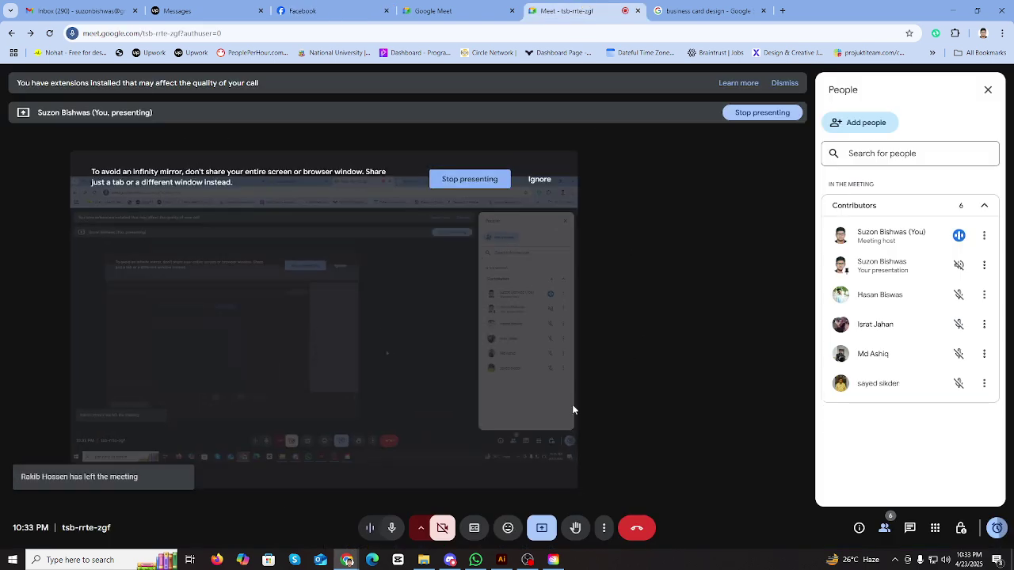
{"action": "left_click", "coordinate": [543, 528]}
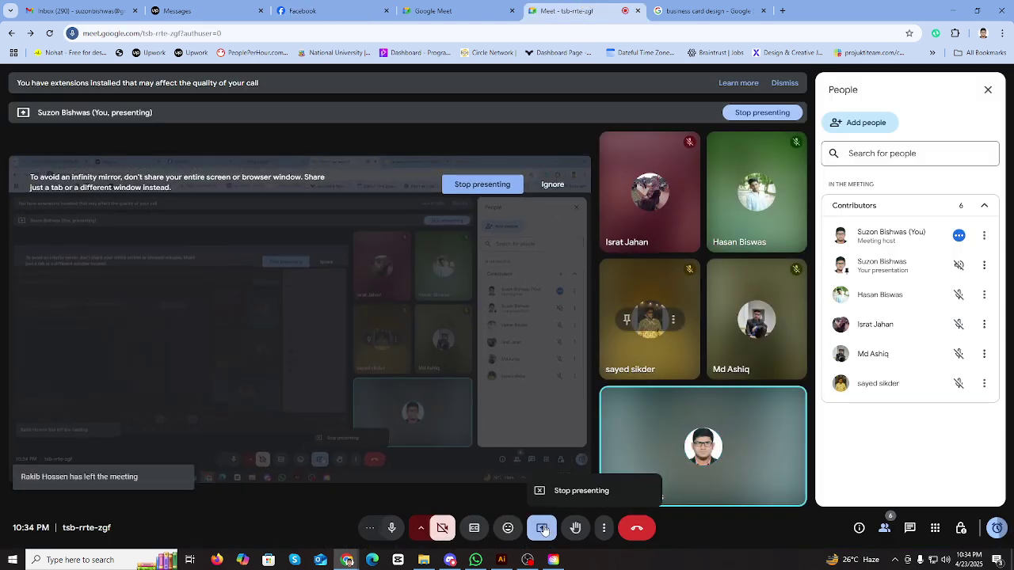
{"action": "left_click", "coordinate": [706, 560]}
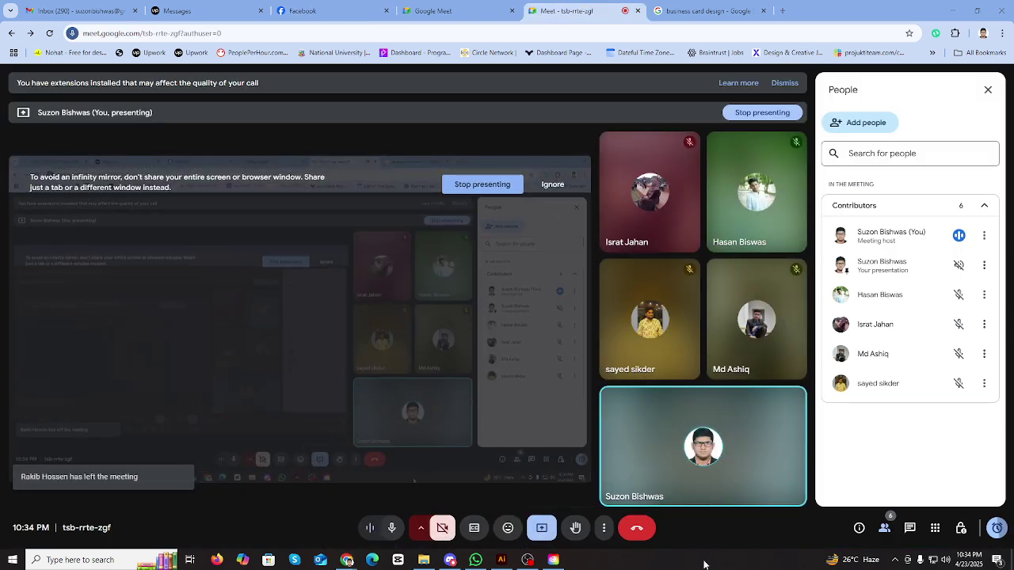
{"action": "left_click", "coordinate": [762, 113]}
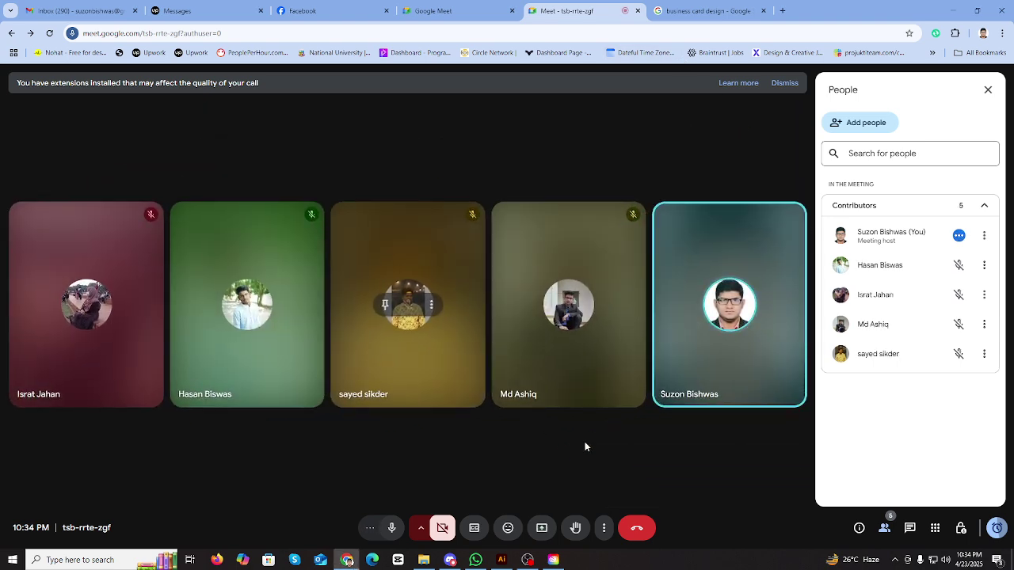
- Start a new presentation in the Meet call that shares the entire screen
{"action": "left_click", "coordinate": [542, 527]}
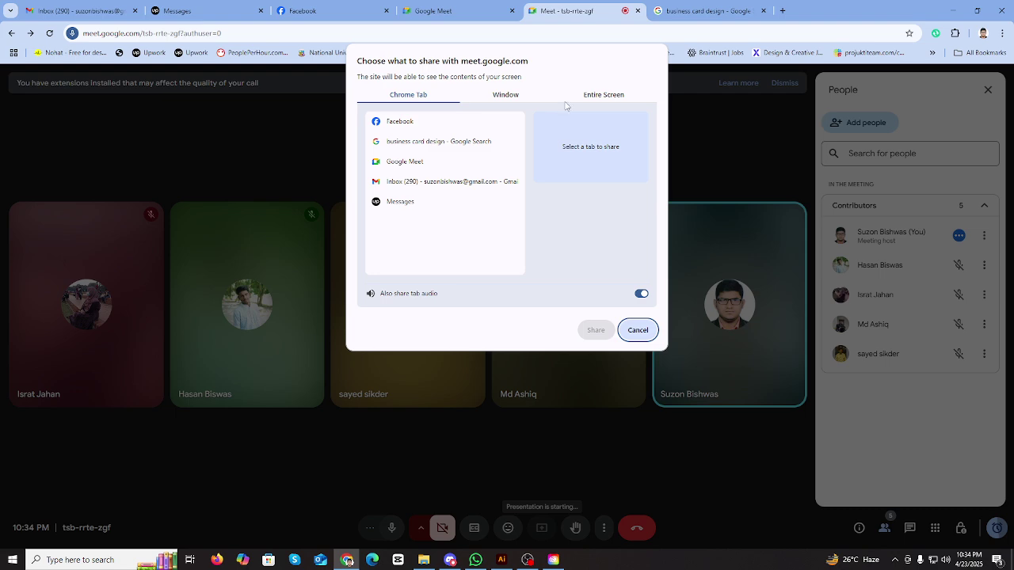
{"action": "left_click", "coordinate": [592, 96]}
{"action": "left_click", "coordinate": [506, 220]}
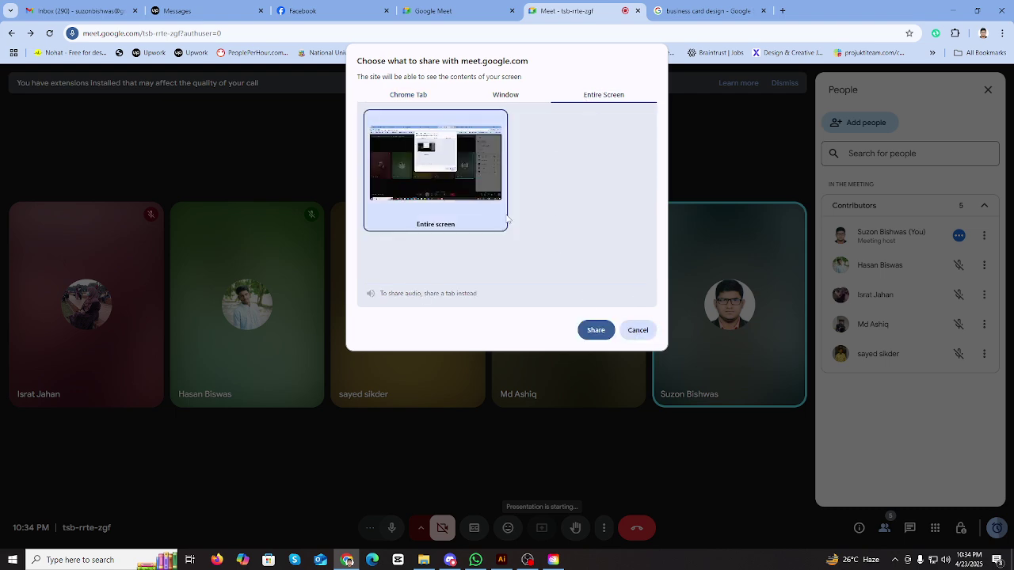
{"action": "left_click", "coordinate": [595, 331]}
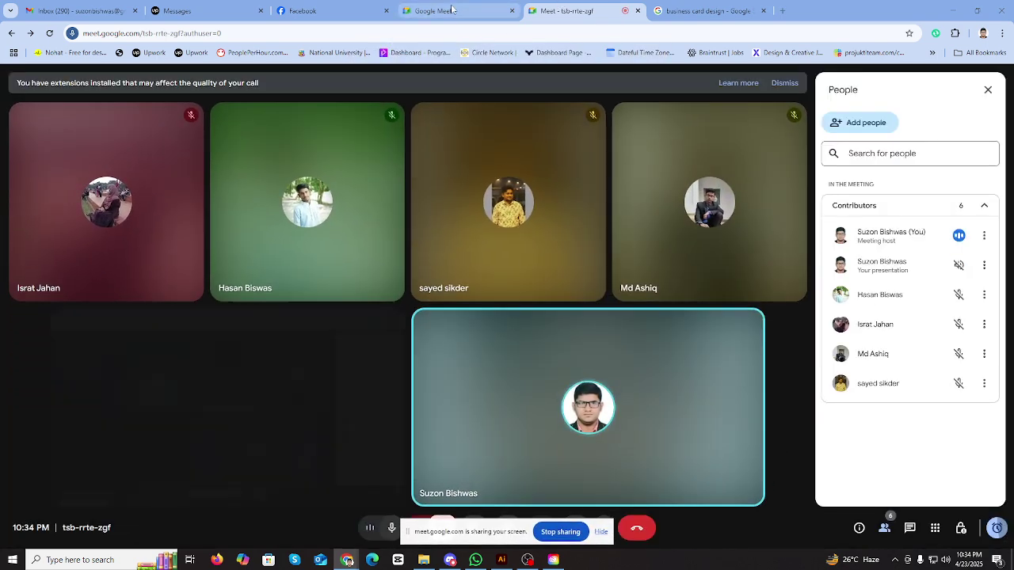
{"action": "left_click", "coordinate": [451, 10]}
{"action": "left_click", "coordinate": [177, 11]}
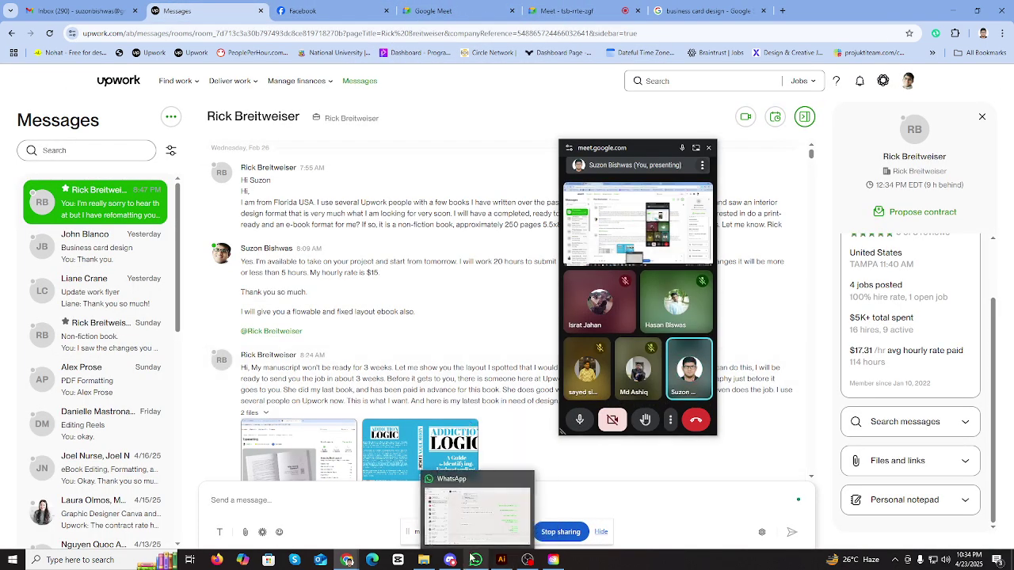
{"action": "mouse_move", "coordinate": [473, 559]}
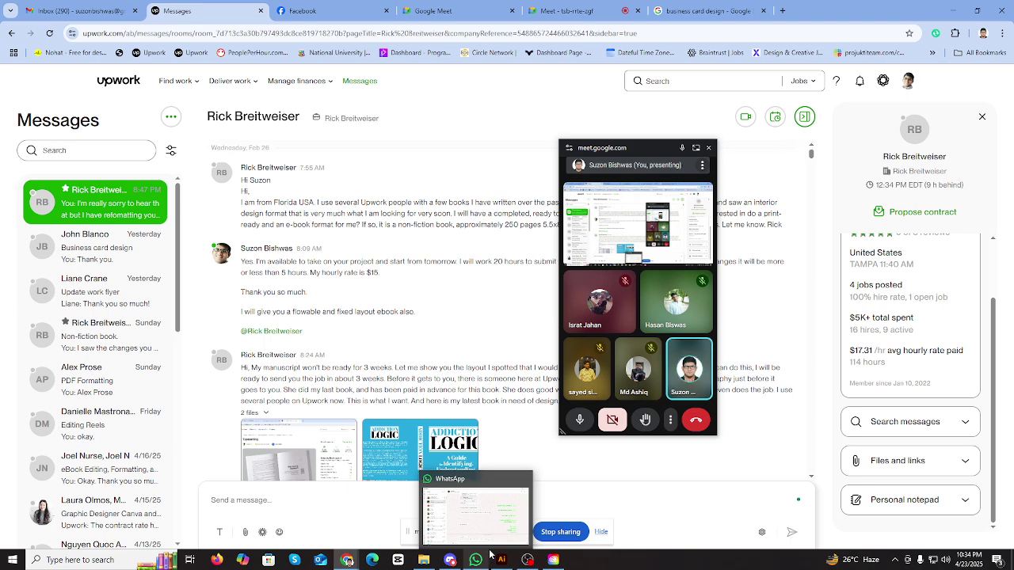
{"action": "left_click", "coordinate": [501, 531]}
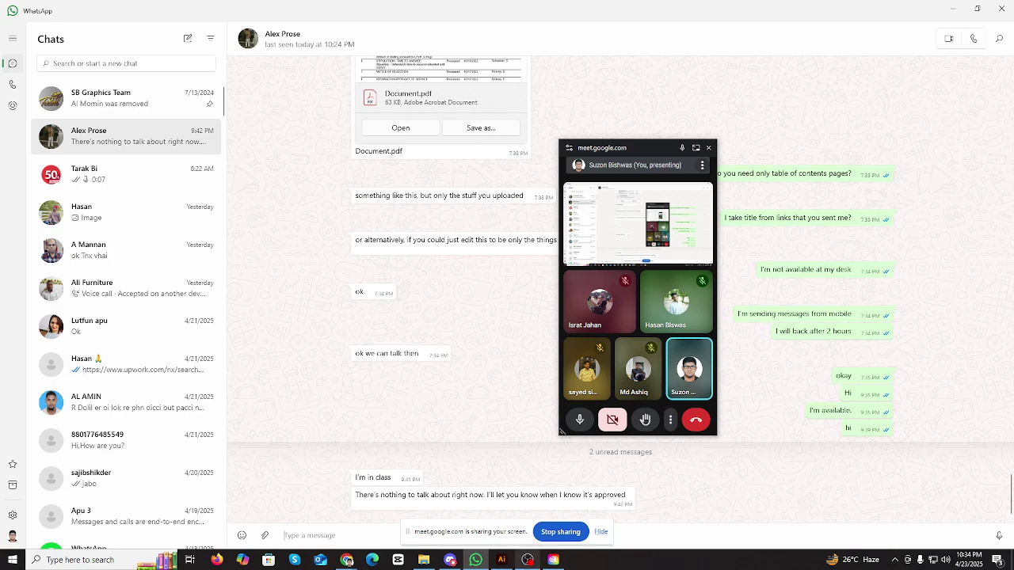
- Switch to Illustrator, close the floating Meet window and bring both business card images into view
{"action": "left_click", "coordinate": [502, 560]}
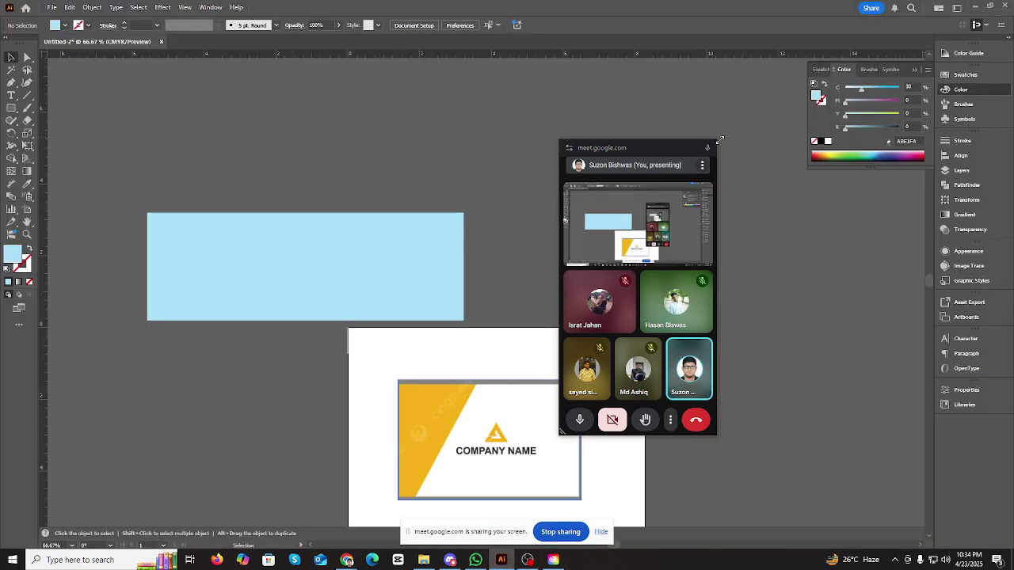
{"action": "left_click", "coordinate": [708, 147]}
{"action": "scroll", "coordinate": [450, 314], "scroll_direction": "down", "scroll_amount": 1}
{"action": "scroll", "coordinate": [450, 313], "scroll_direction": "down", "scroll_amount": 4}
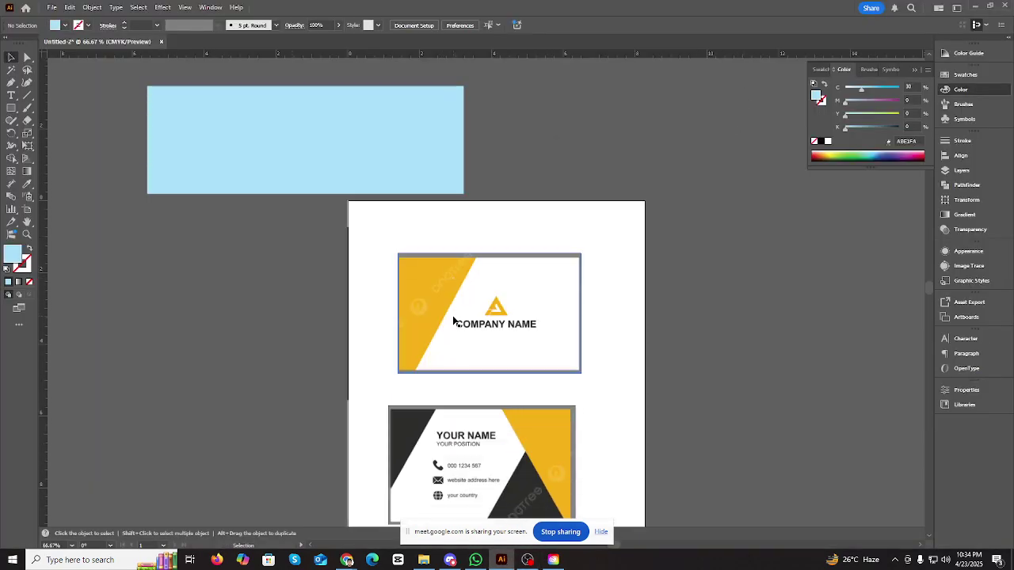
- Switch to Chrome and check the group chat messages on Facebook
{"action": "mouse_move", "coordinate": [349, 561]}
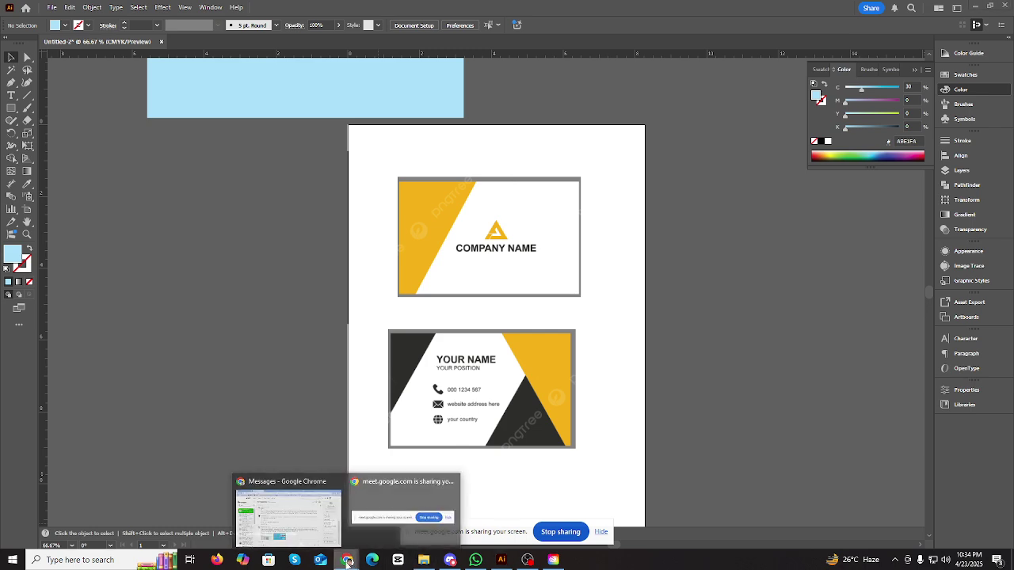
{"action": "left_click", "coordinate": [283, 499]}
{"action": "left_click", "coordinate": [319, 6]}
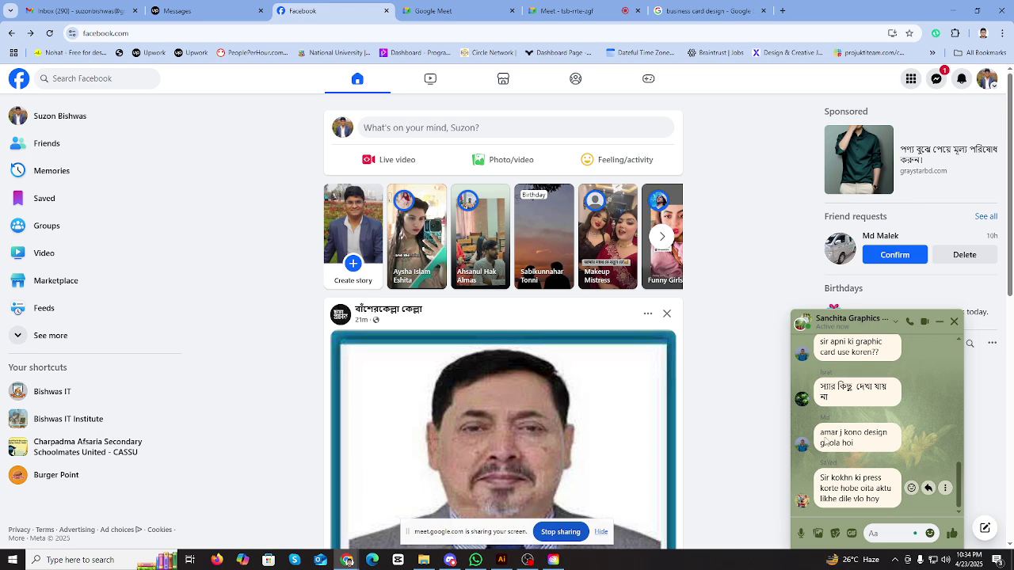
- Switch back to Illustrator and shift the COMPANY NAME card image slightly left and down on the artboard
{"action": "left_click", "coordinate": [501, 561]}
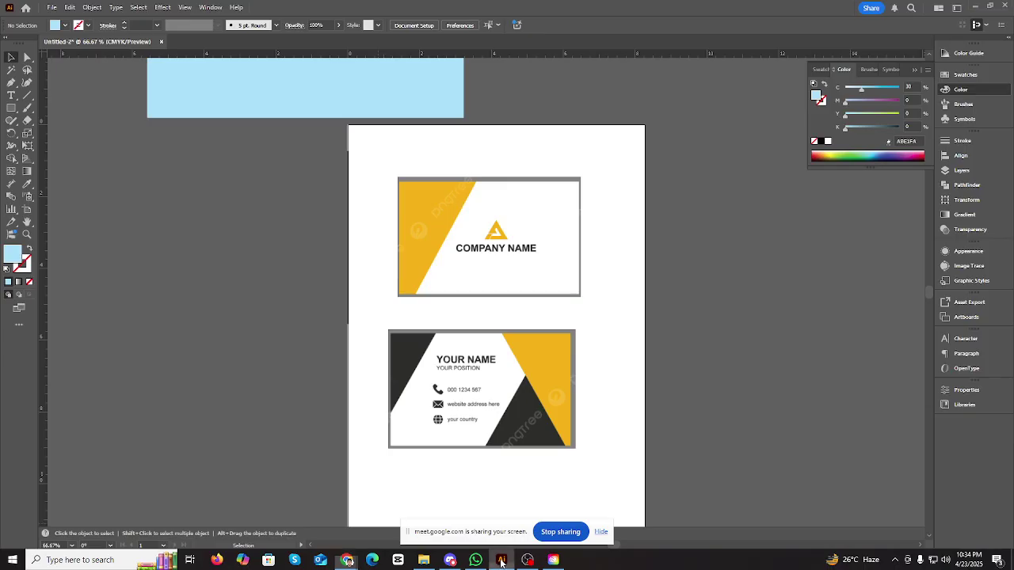
{"action": "mouse_move", "coordinate": [519, 247]}
{"action": "left_mouse_down"}
{"action": "mouse_move", "coordinate": [518, 282]}
{"action": "mouse_move", "coordinate": [526, 233]}
{"action": "mouse_move", "coordinate": [511, 226]}
{"action": "mouse_move", "coordinate": [523, 267]}
{"action": "mouse_move", "coordinate": [505, 255]}
{"action": "left_mouse_up"}
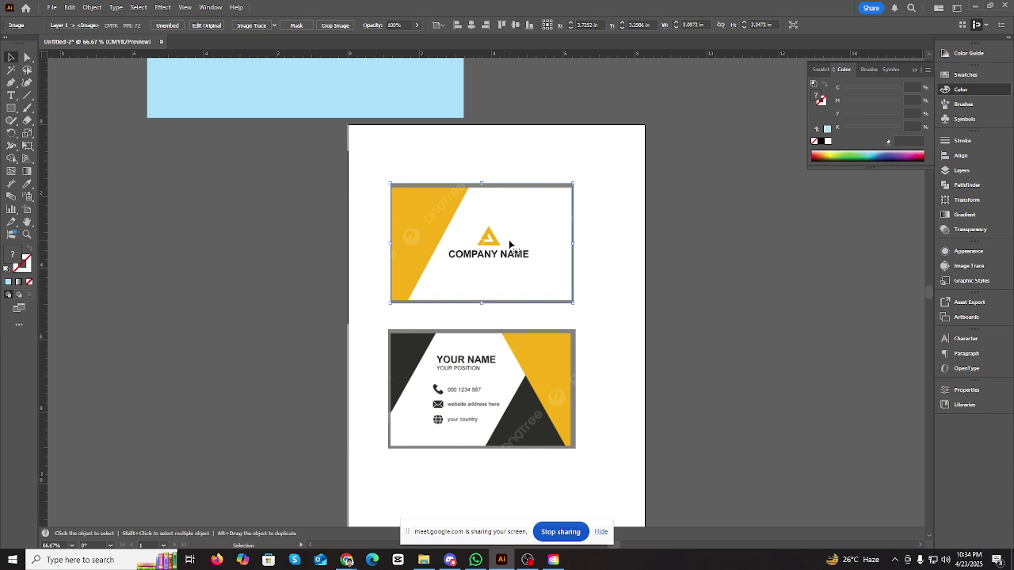
- Check the Meet call and the Facebook group chat in Chrome, and close the floating Meet window
{"action": "left_click", "coordinate": [426, 561]}
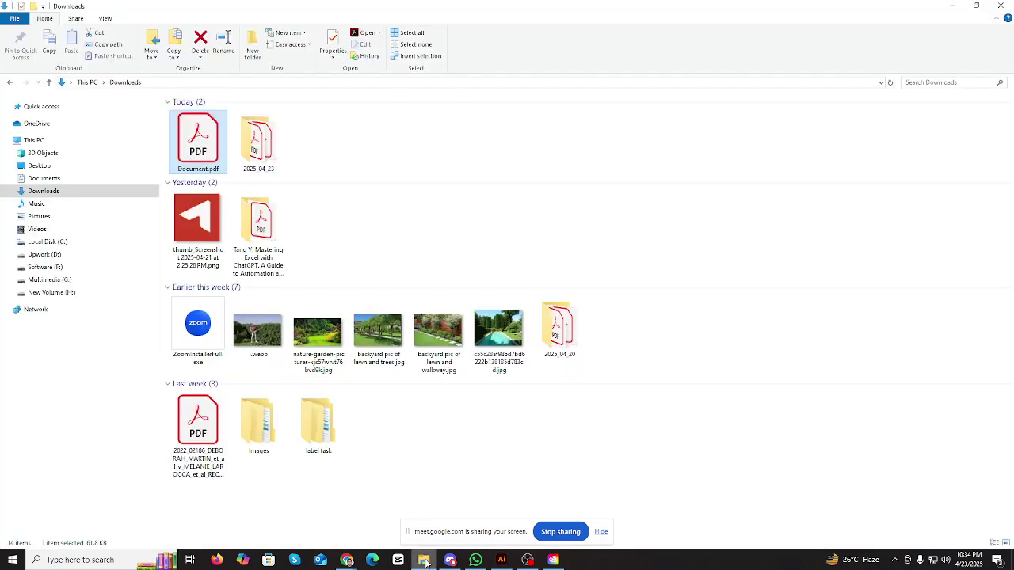
{"action": "mouse_move", "coordinate": [354, 563]}
{"action": "left_click", "coordinate": [294, 511]}
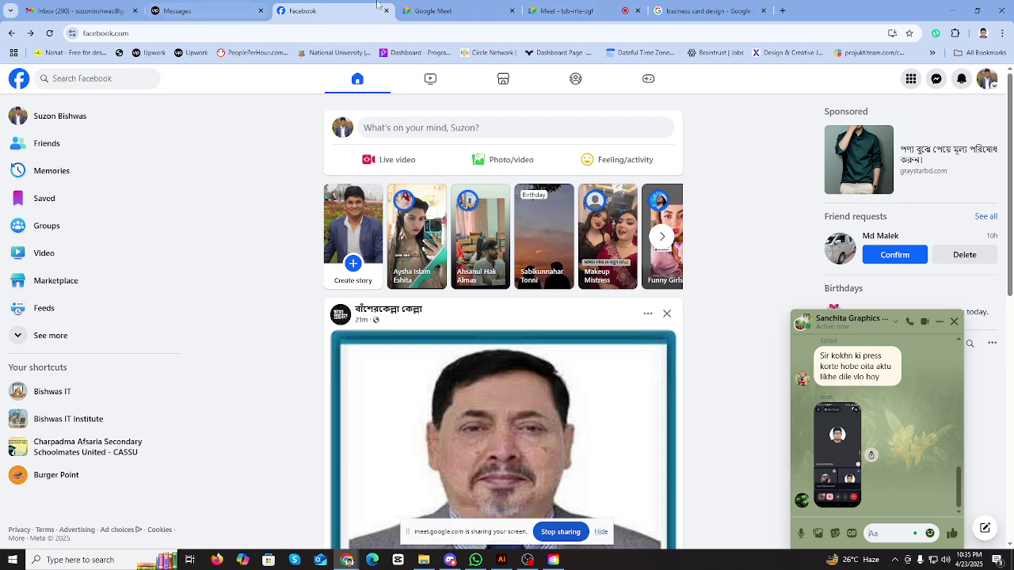
{"action": "left_click", "coordinate": [575, 9]}
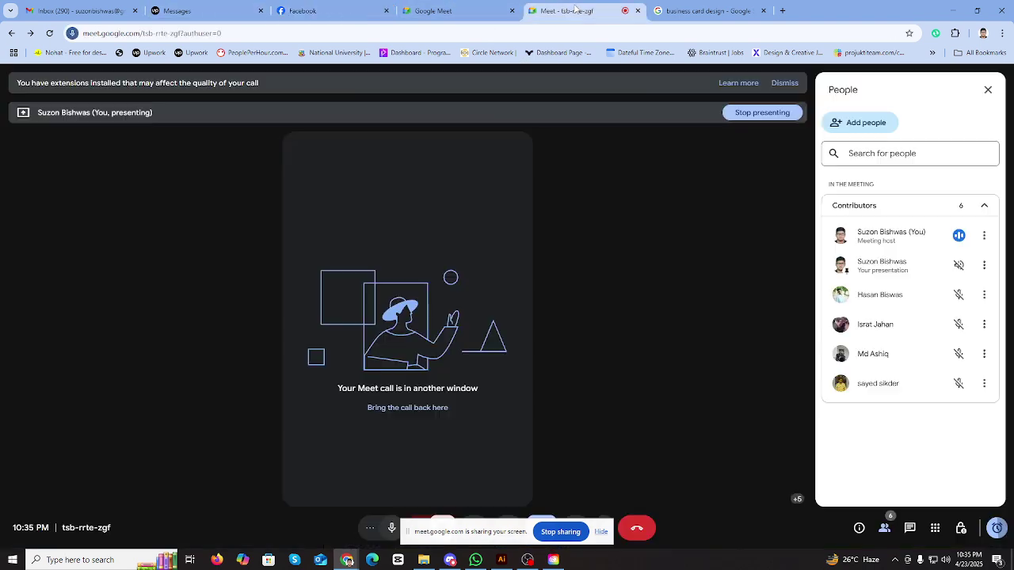
{"action": "mouse_move", "coordinate": [466, 11]}
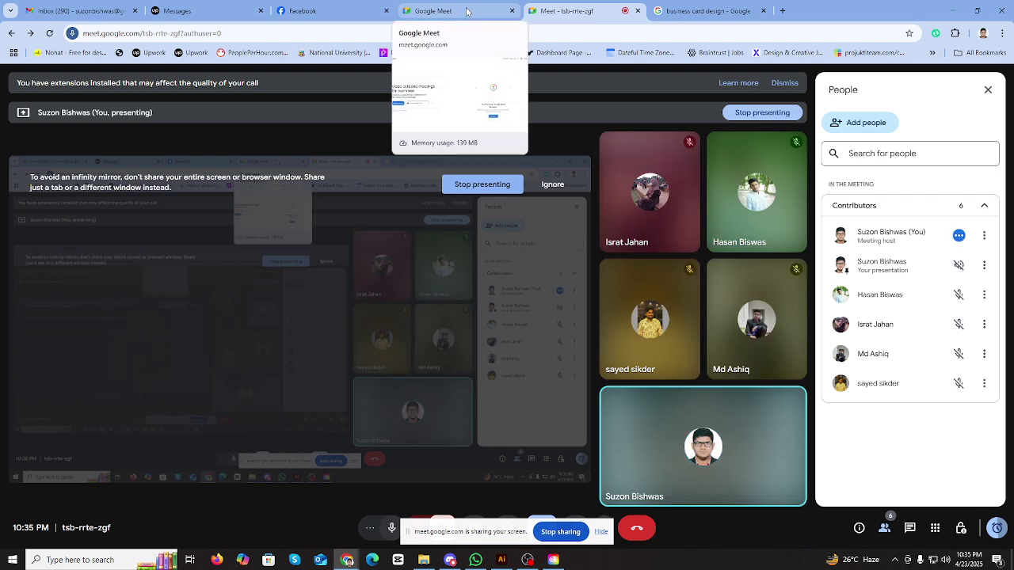
{"action": "left_click", "coordinate": [467, 11]}
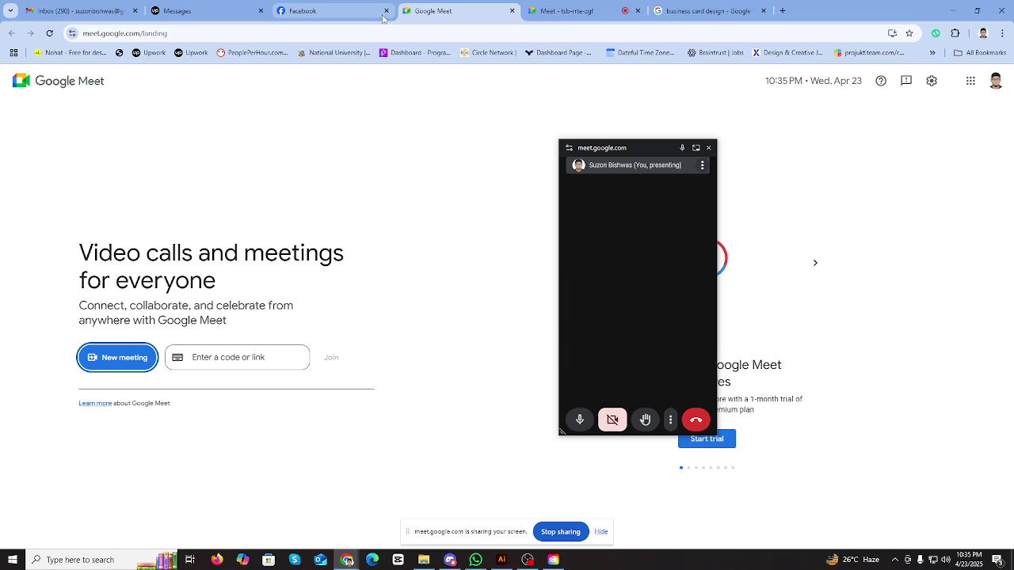
{"action": "left_click", "coordinate": [383, 17]}
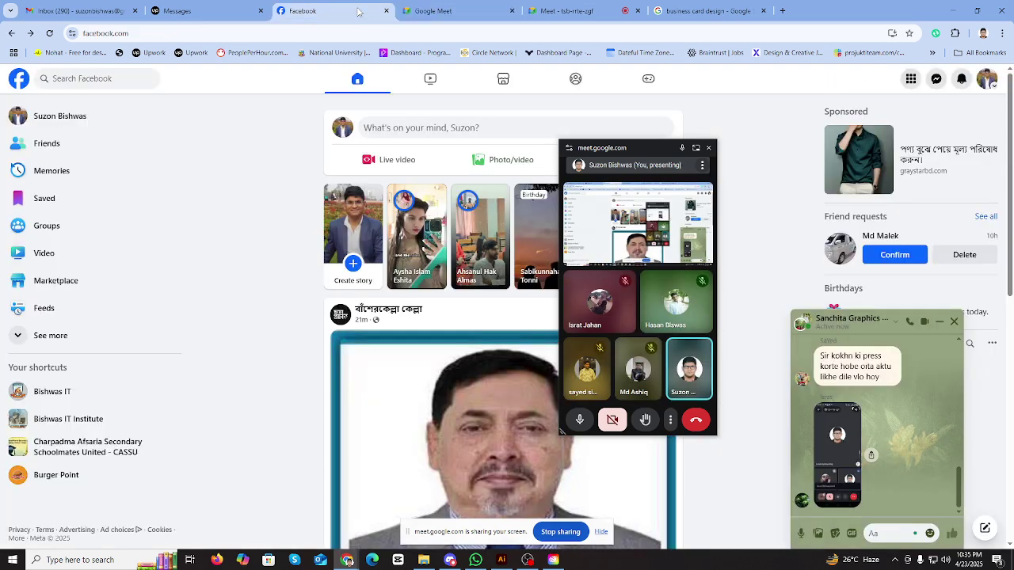
{"action": "left_click", "coordinate": [710, 148]}
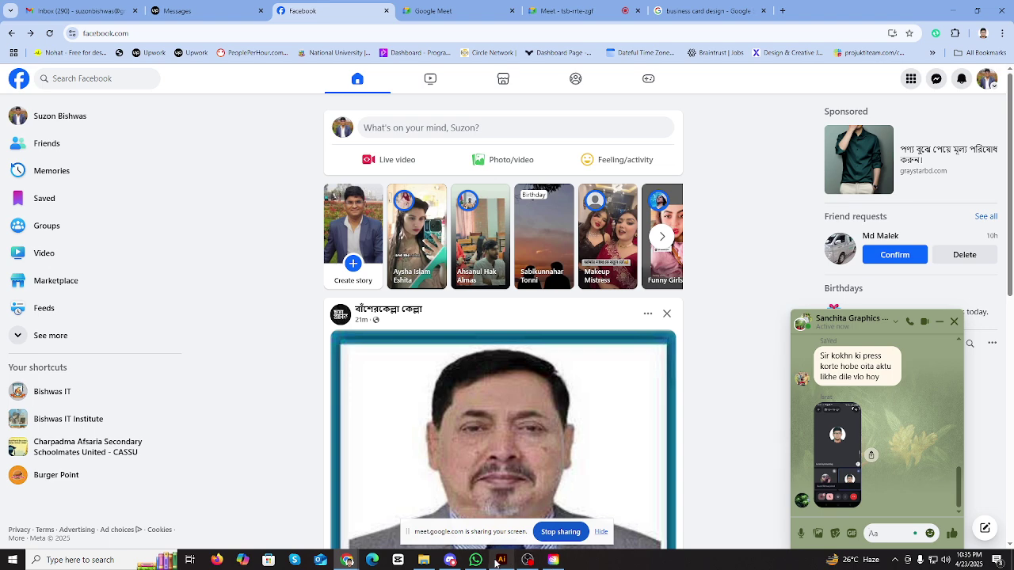
- View the Pngtree business card reference image in the Google results and recheck the Facebook group chat
{"action": "left_click", "coordinate": [563, 12]}
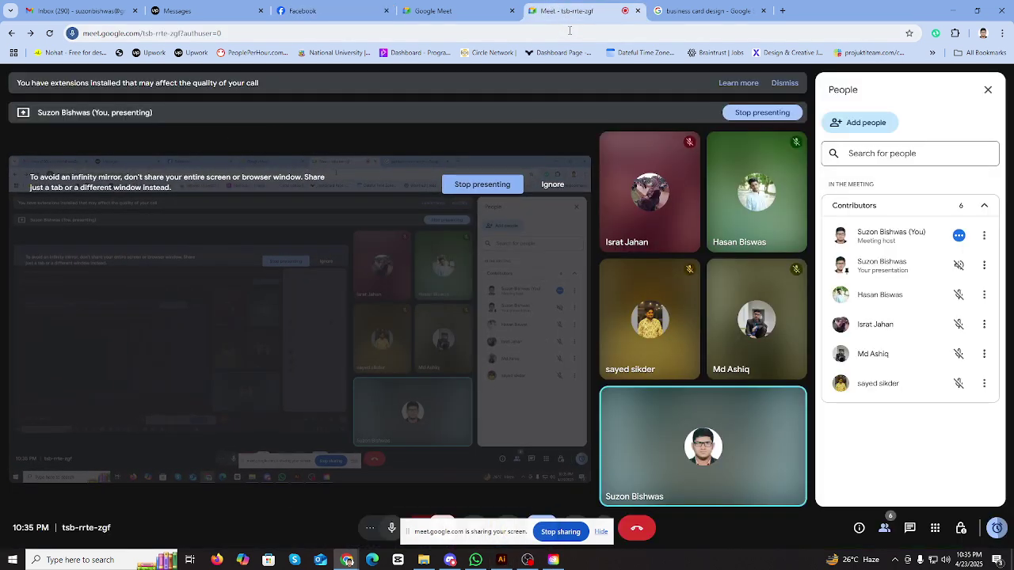
{"action": "left_click", "coordinate": [706, 11]}
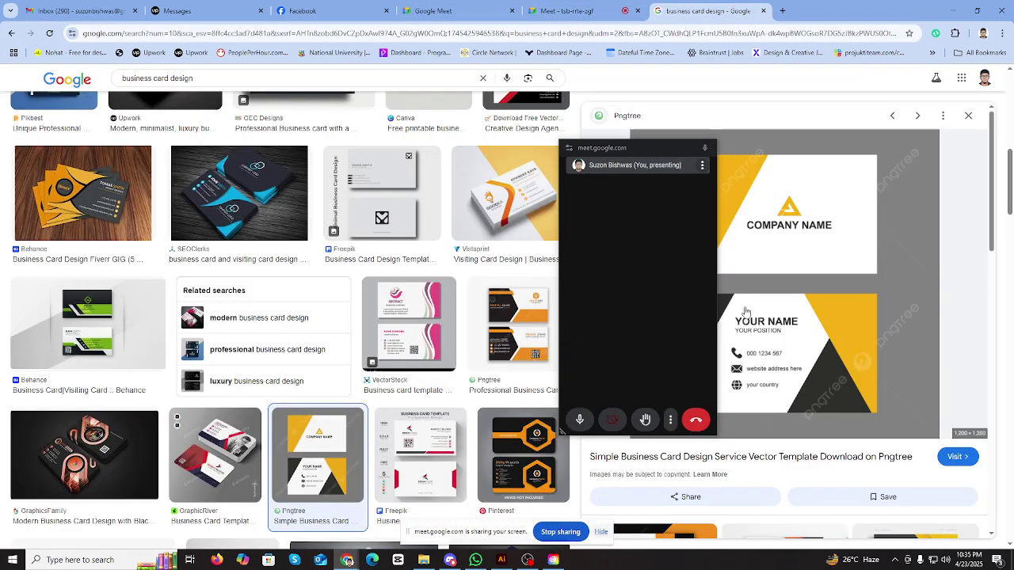
{"action": "left_click", "coordinate": [704, 150]}
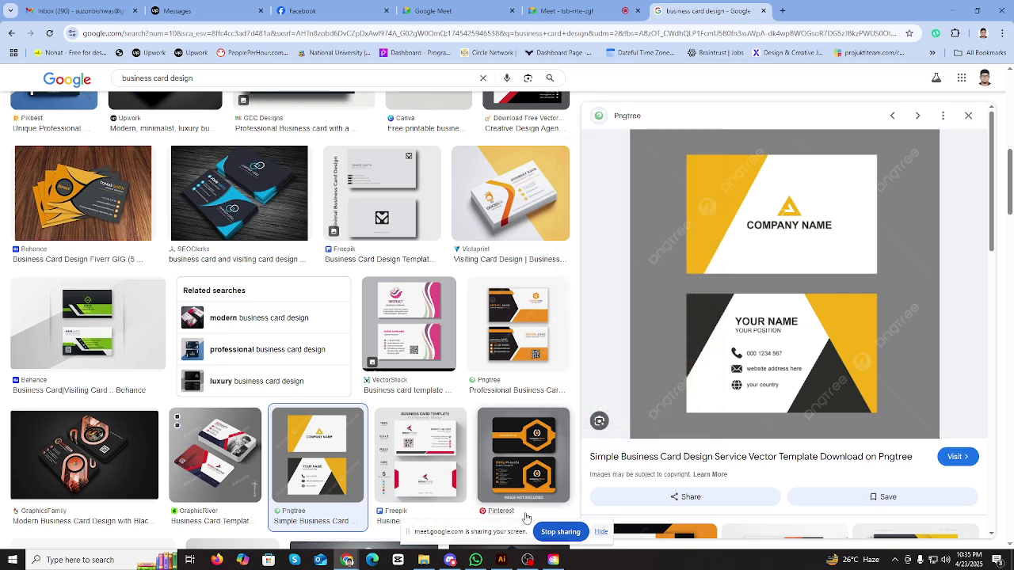
{"action": "left_click", "coordinate": [319, 10]}
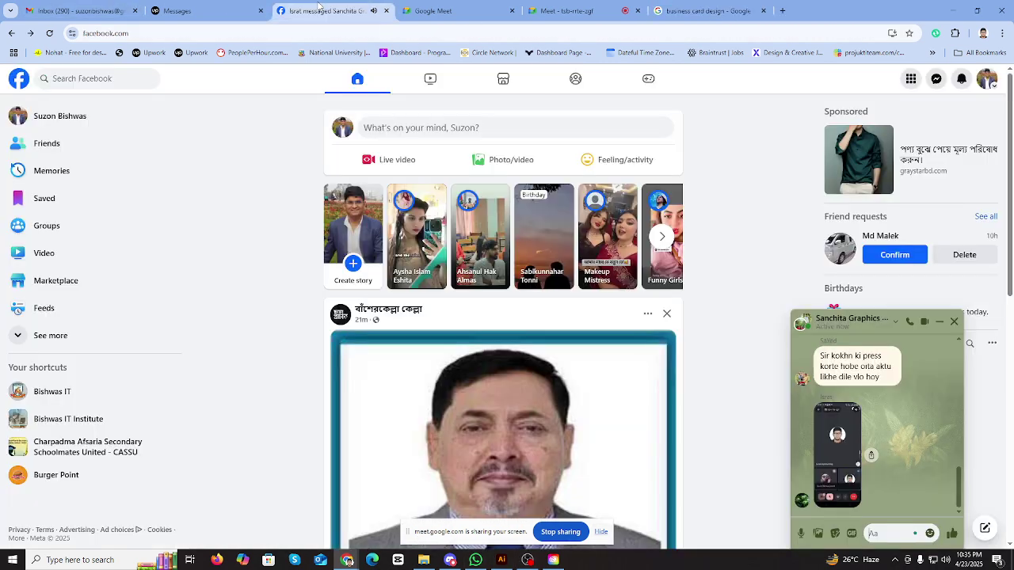
{"action": "left_click", "coordinate": [722, 9]}
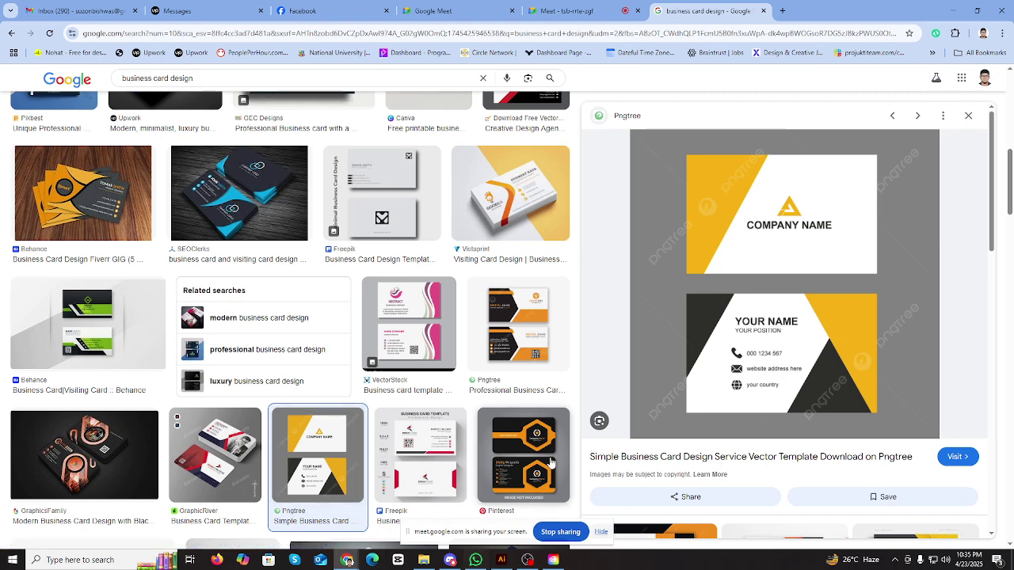
- Switch back to Illustrator and nudge the COMPANY NAME card image slightly down the artboard
{"action": "left_click", "coordinate": [501, 560]}
{"action": "scroll", "coordinate": [402, 359], "scroll_direction": "down", "scroll_amount": 8}
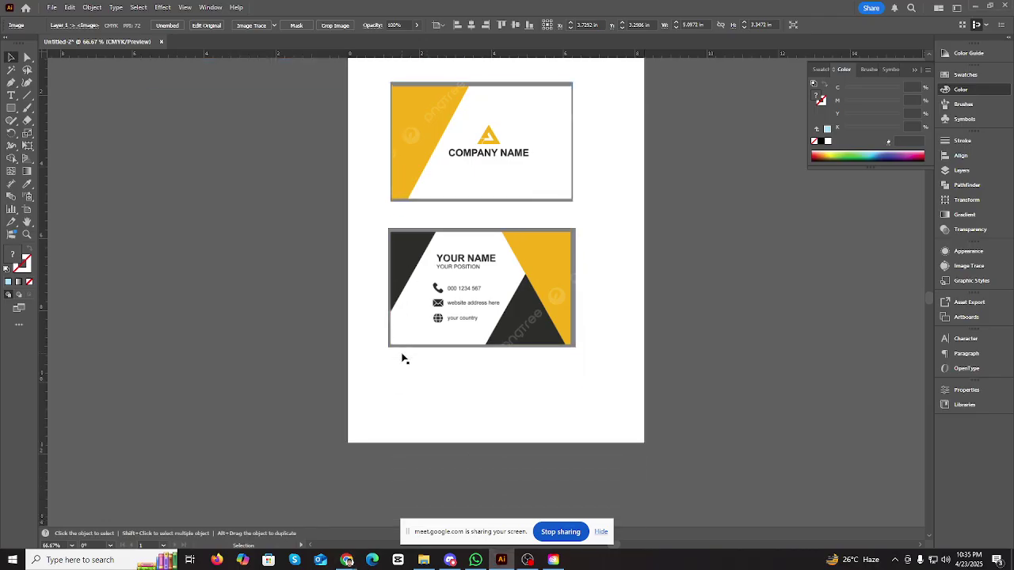
{"action": "scroll", "coordinate": [403, 359], "scroll_direction": "up", "scroll_amount": 12}
{"action": "scroll", "coordinate": [402, 358], "scroll_direction": "down", "scroll_amount": 8}
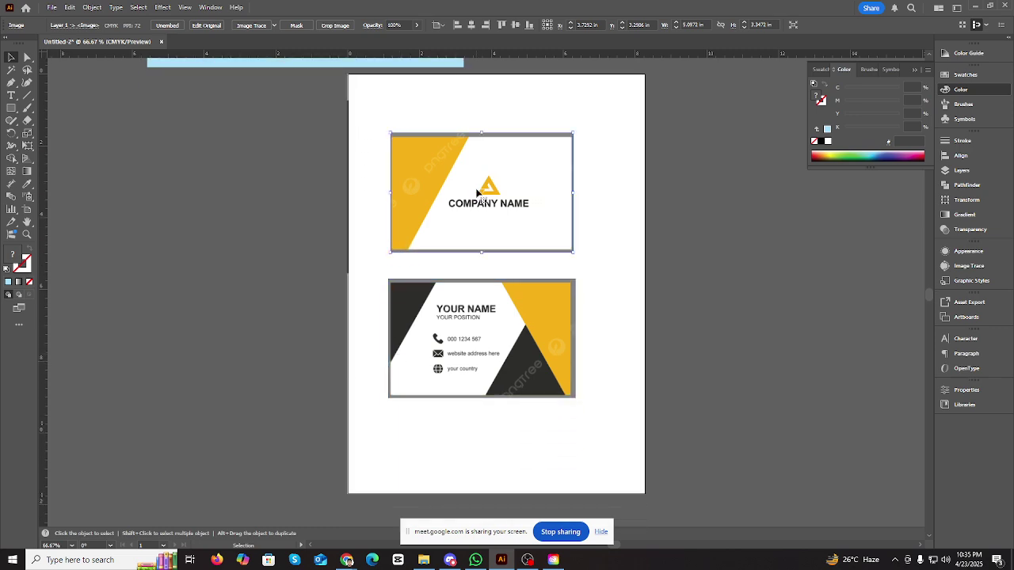
{"action": "mouse_move", "coordinate": [482, 187]}
{"action": "left_mouse_down"}
{"action": "mouse_move", "coordinate": [505, 214]}
{"action": "mouse_move", "coordinate": [482, 187]}
{"action": "left_mouse_up"}
{"action": "scroll", "coordinate": [486, 206], "scroll_direction": "up", "scroll_amount": 5}
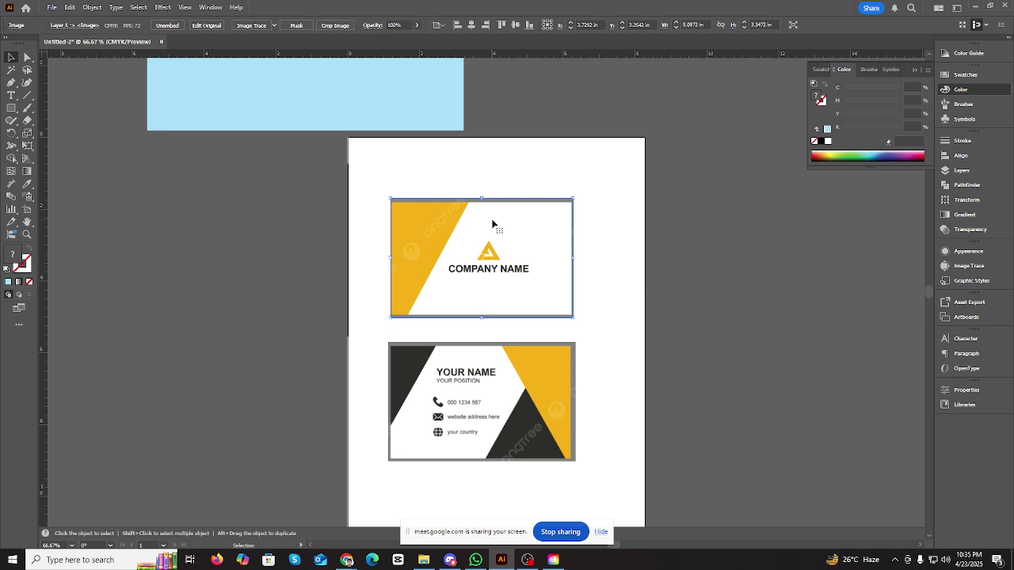
{"action": "key", "text": "ctrl+shift+a"}
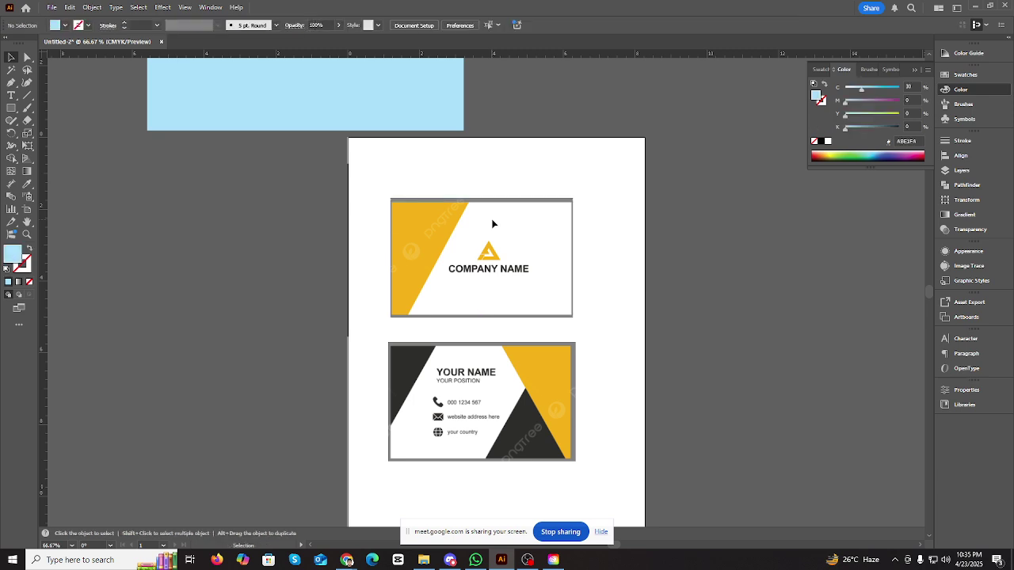
- Unlock all locked objects in the document and clear the selection
{"action": "scroll", "coordinate": [492, 224], "scroll_direction": "up", "scroll_amount": 3}
{"action": "scroll", "coordinate": [526, 341], "scroll_direction": "down", "scroll_amount": 3}
{"action": "left_click", "coordinate": [521, 366]}
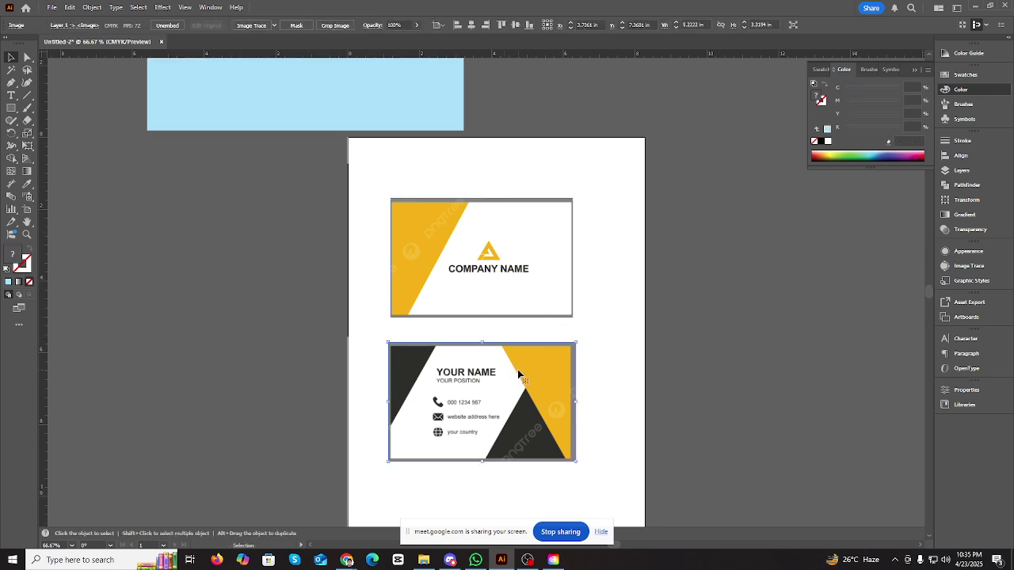
{"action": "left_click", "coordinate": [514, 284]}
{"action": "key", "text": "ctrl+alt+2"}
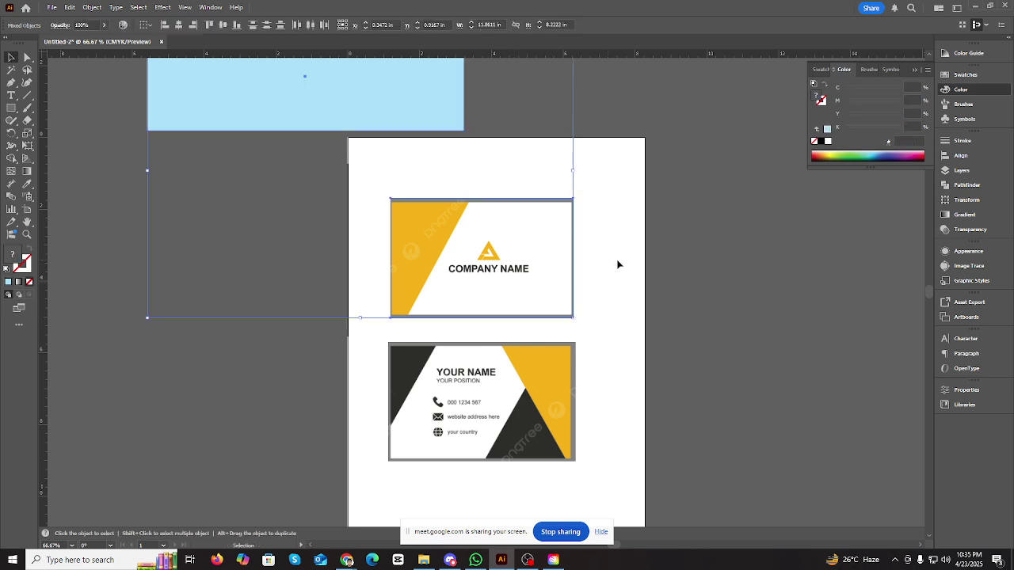
{"action": "left_click", "coordinate": [642, 265]}
{"action": "left_click", "coordinate": [470, 286]}
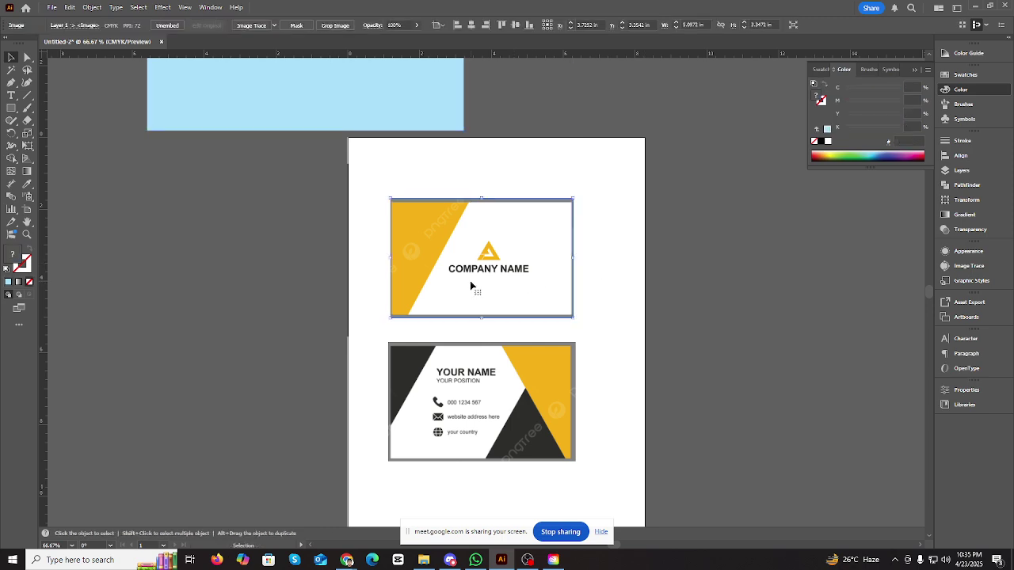
{"action": "left_click", "coordinate": [491, 373]}
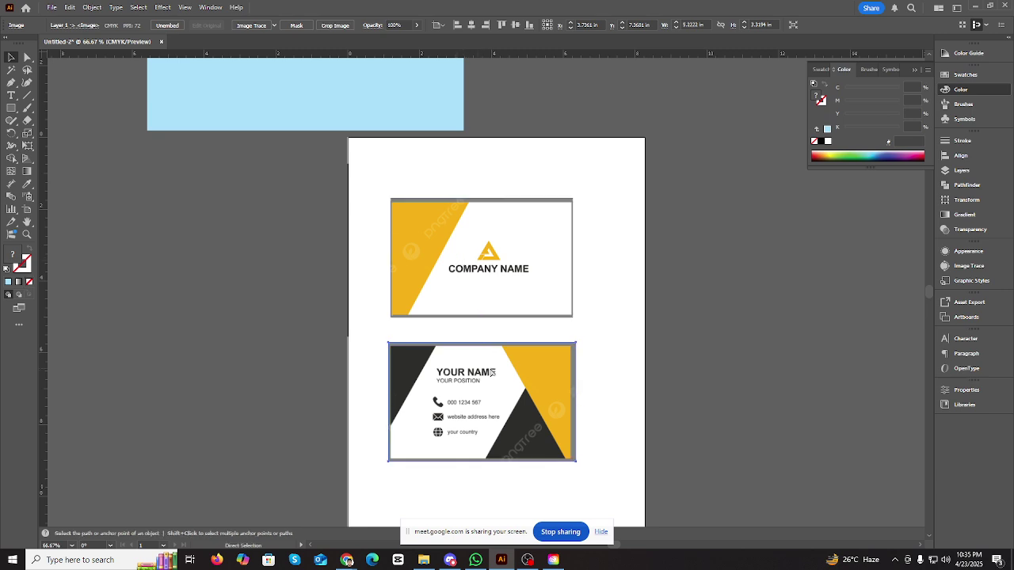
{"action": "key", "text": "Delete"}
{"action": "key", "text": "ctrl+z"}
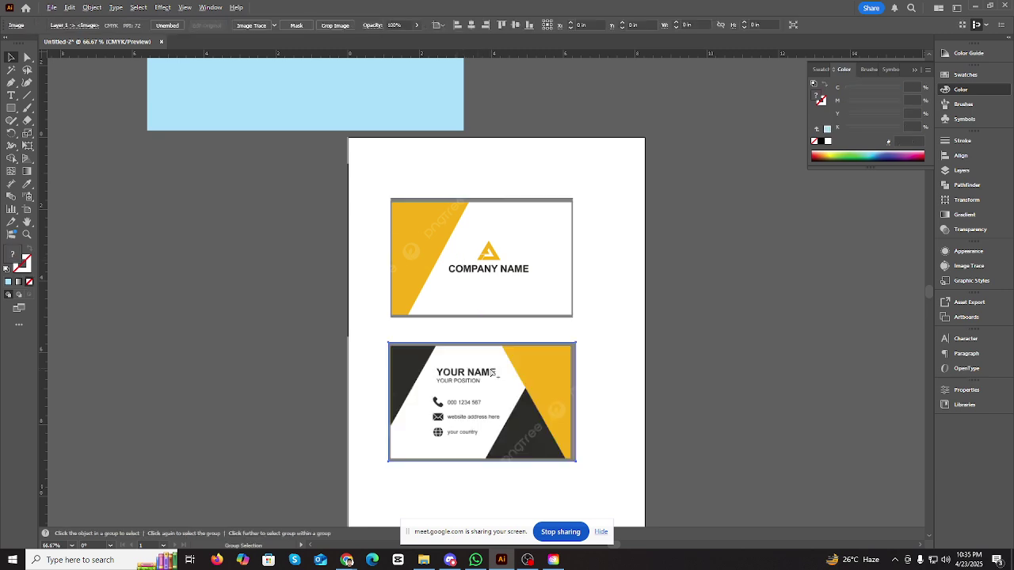
{"action": "left_click", "coordinate": [469, 314]}
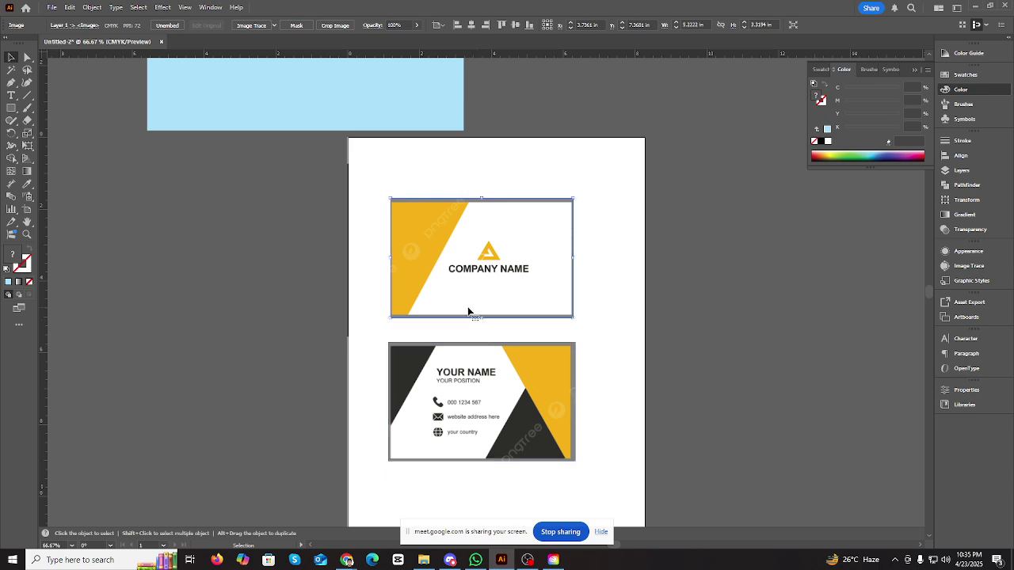
{"action": "key", "text": "Delete"}
{"action": "key", "text": "ctrl+z"}
- Lower the opacity of the COMPANY NAME card image to 33% and deselect it
{"action": "scroll", "coordinate": [469, 311], "scroll_direction": "up", "scroll_amount": 1}
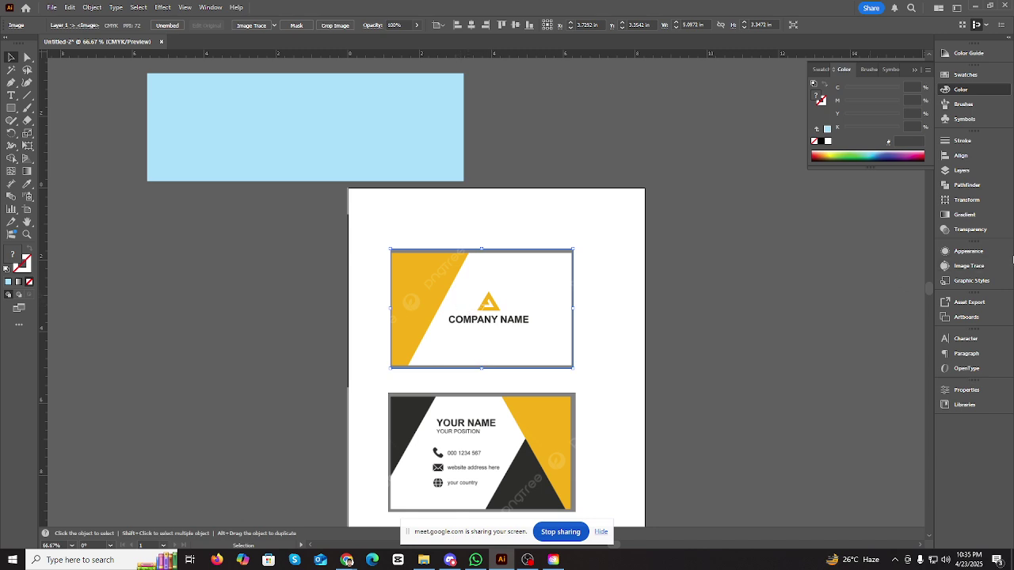
{"action": "left_click", "coordinate": [967, 230]}
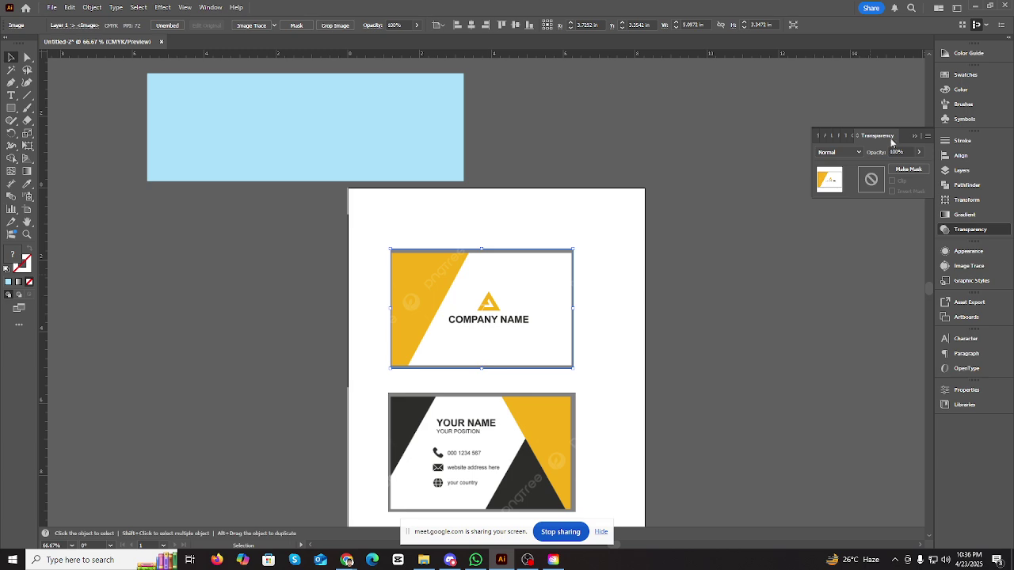
{"action": "left_click", "coordinate": [920, 153]}
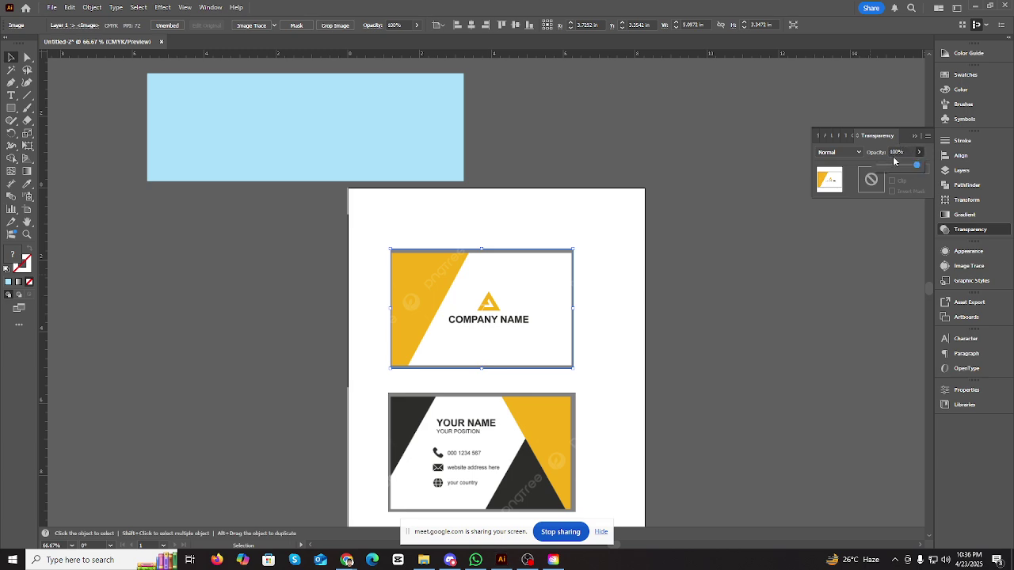
{"action": "left_click_drag", "start_coordinate": [918, 169], "coordinate": [893, 166]}
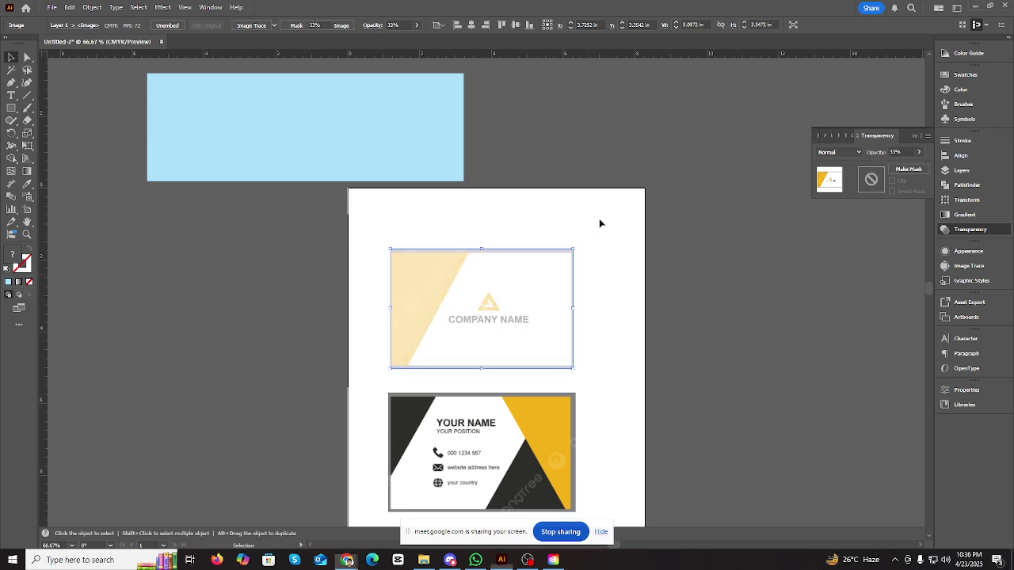
{"action": "key", "text": "ctrl+shift+a"}
- Examine the faded triangular logo above the COMPANY NAME text up close
{"action": "key", "text": "ctrl+1"}
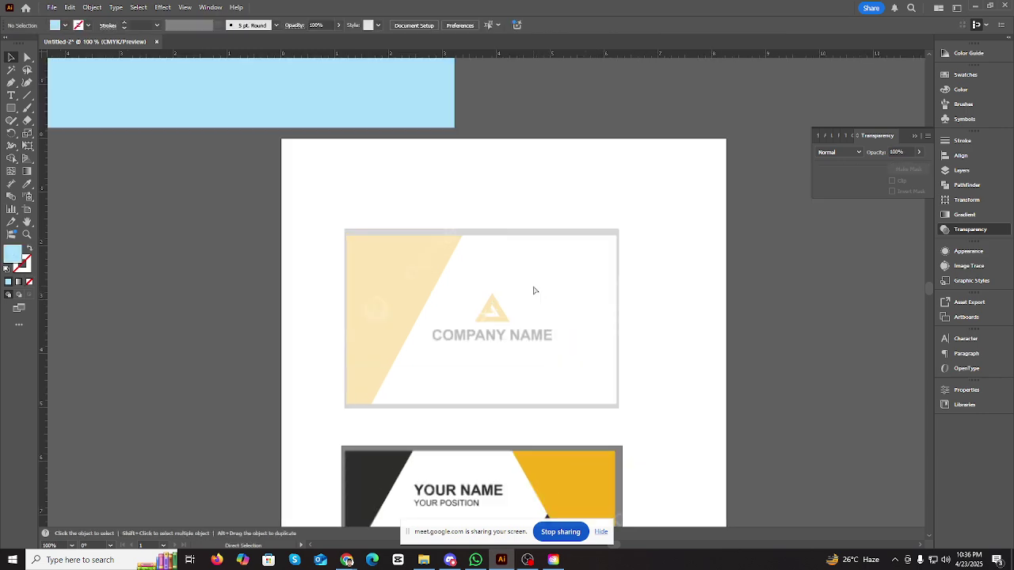
{"action": "key", "text": "ctrl+equal"}
{"action": "key", "text": "ctrl+equal"}
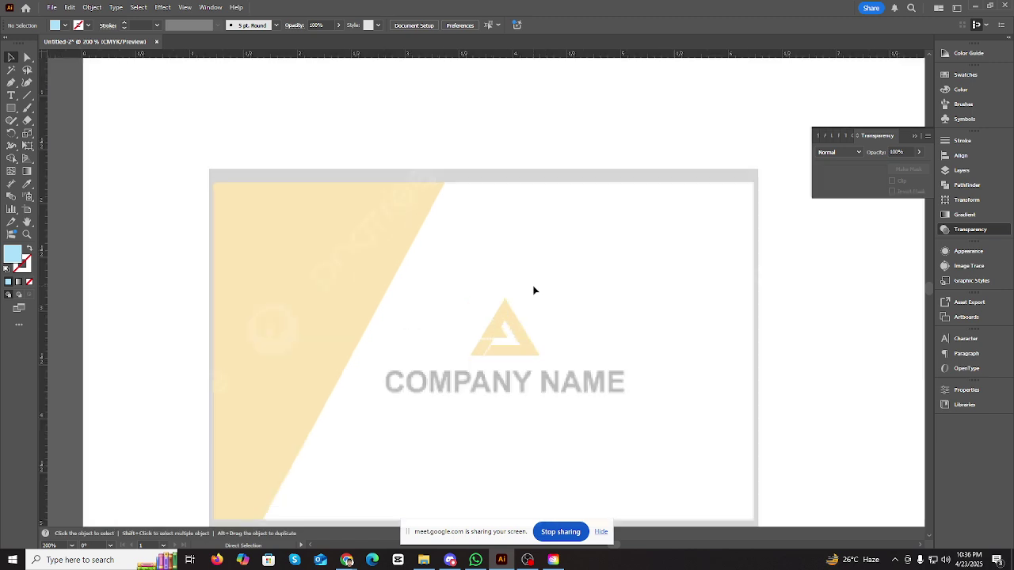
{"action": "scroll", "coordinate": [529, 293], "scroll_direction": "down", "scroll_amount": 2}
{"action": "scroll", "coordinate": [529, 297], "scroll_direction": "up", "scroll_amount": 1}
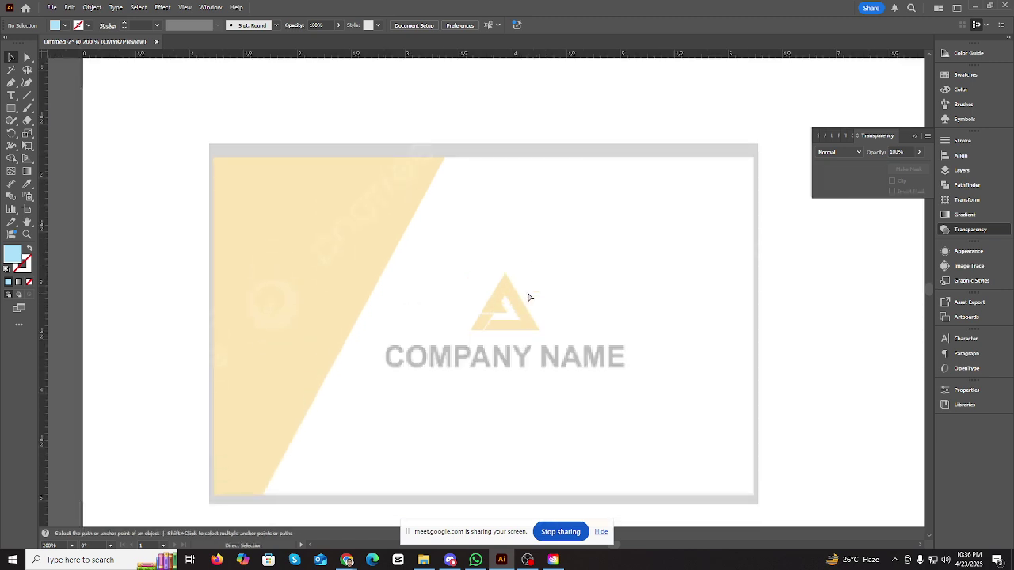
{"action": "key", "text": "ctrl+equal"}
{"action": "key", "text": "ctrl+equal"}
{"action": "key", "text": "ctrl+equal"}
{"action": "left_click_drag", "start_coordinate": [584, 301], "coordinate": [509, 275]}
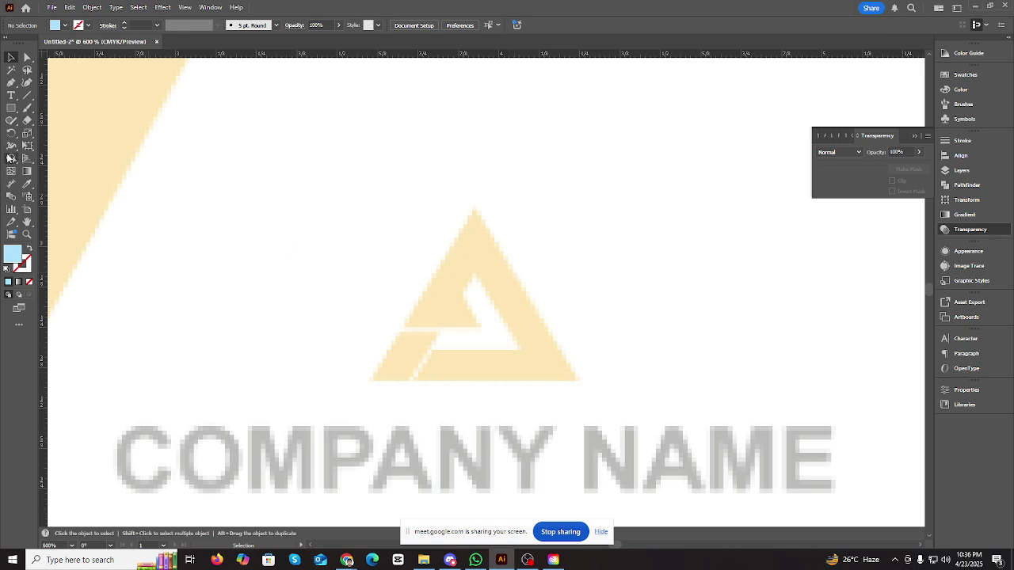
{"action": "left_click", "coordinate": [9, 110]}
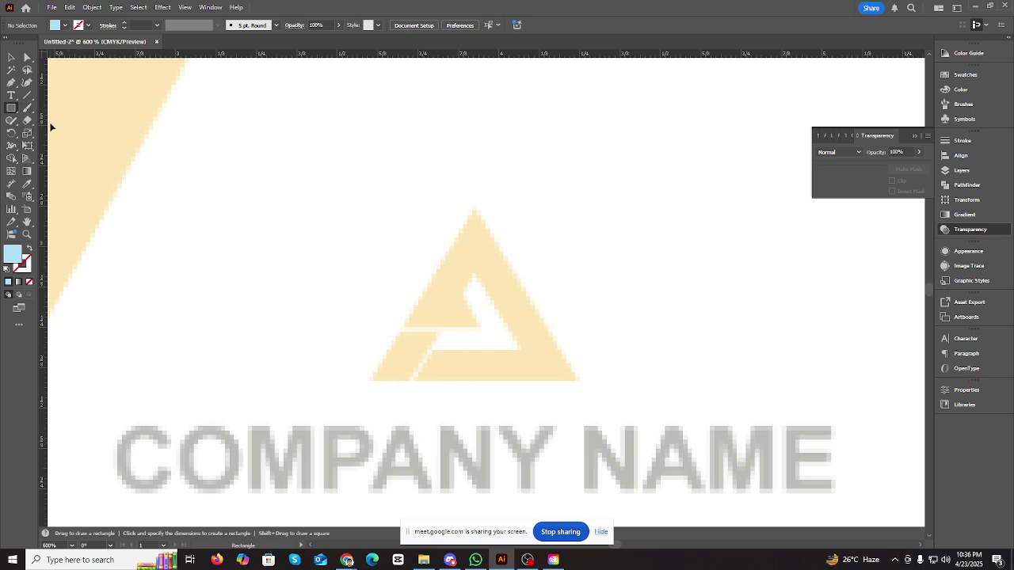
{"action": "left_click", "coordinate": [12, 108]}
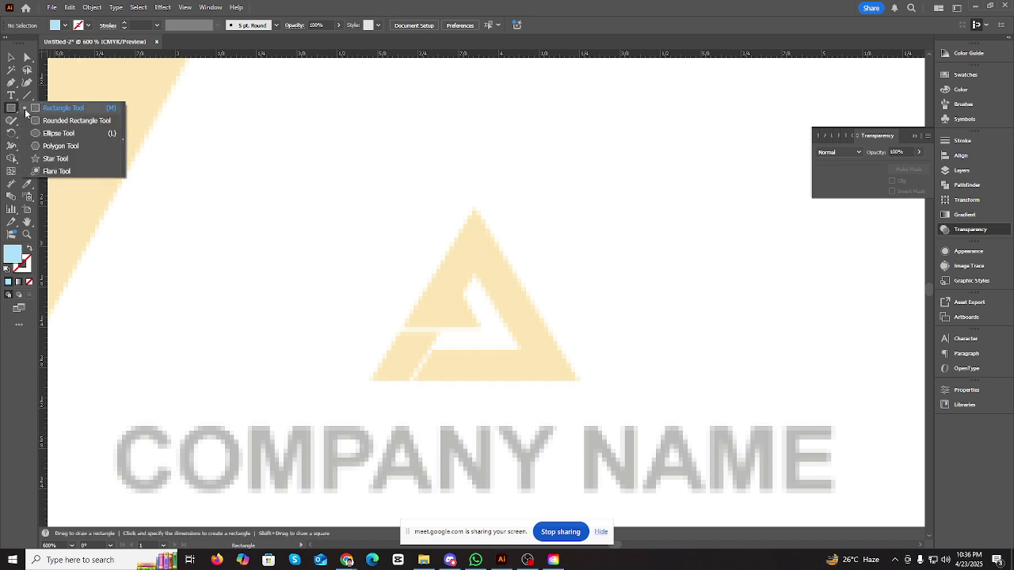
{"action": "left_click", "coordinate": [35, 111]}
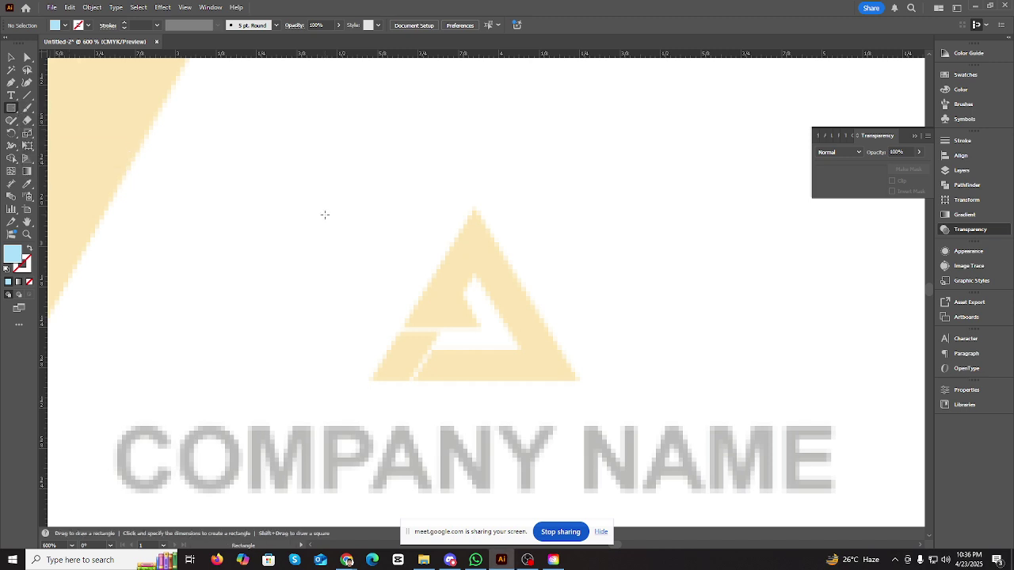
{"action": "left_click", "coordinate": [324, 215]}
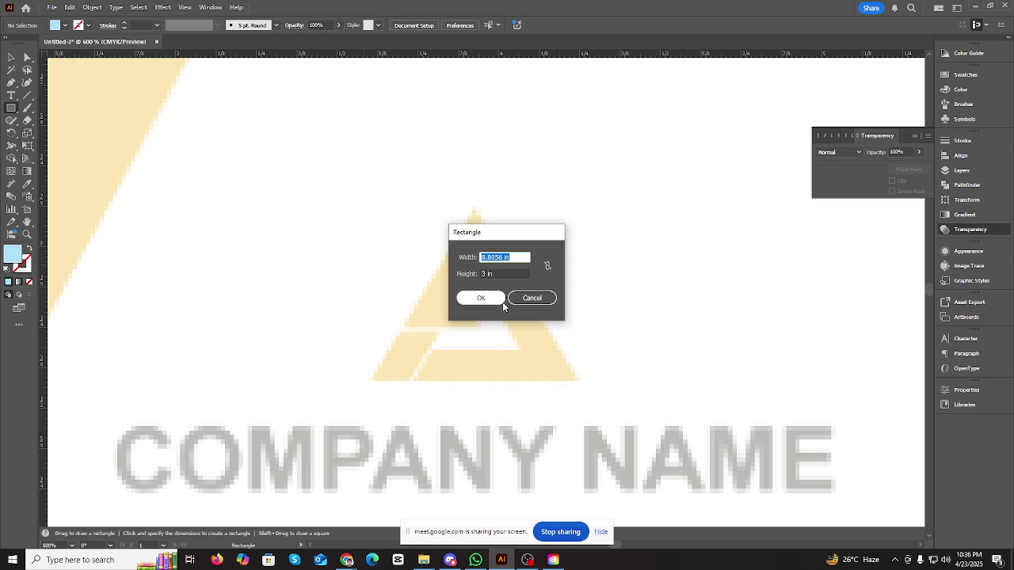
{"action": "left_click", "coordinate": [533, 298]}
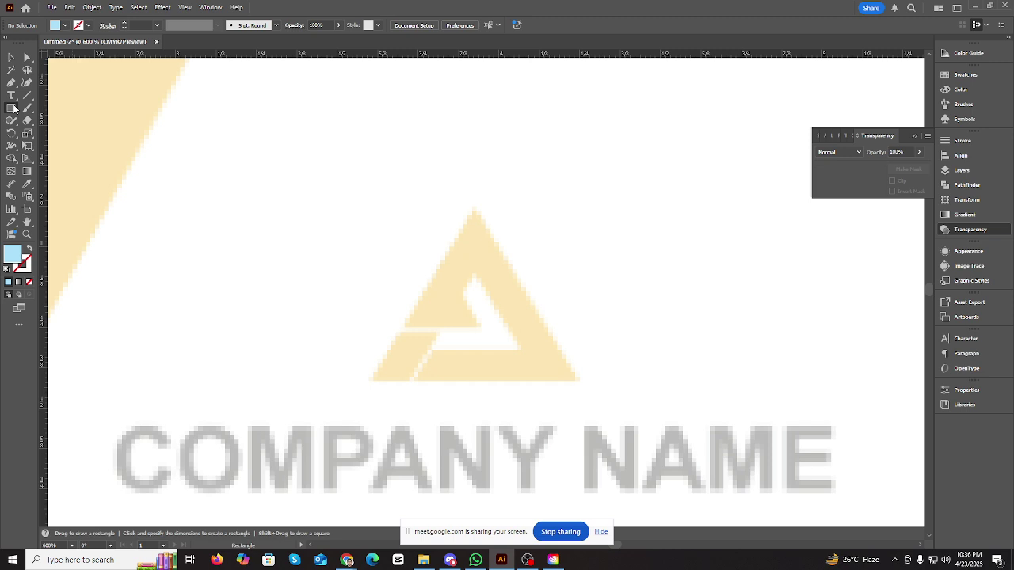
{"action": "left_click_drag", "start_coordinate": [13, 111], "coordinate": [55, 154]}
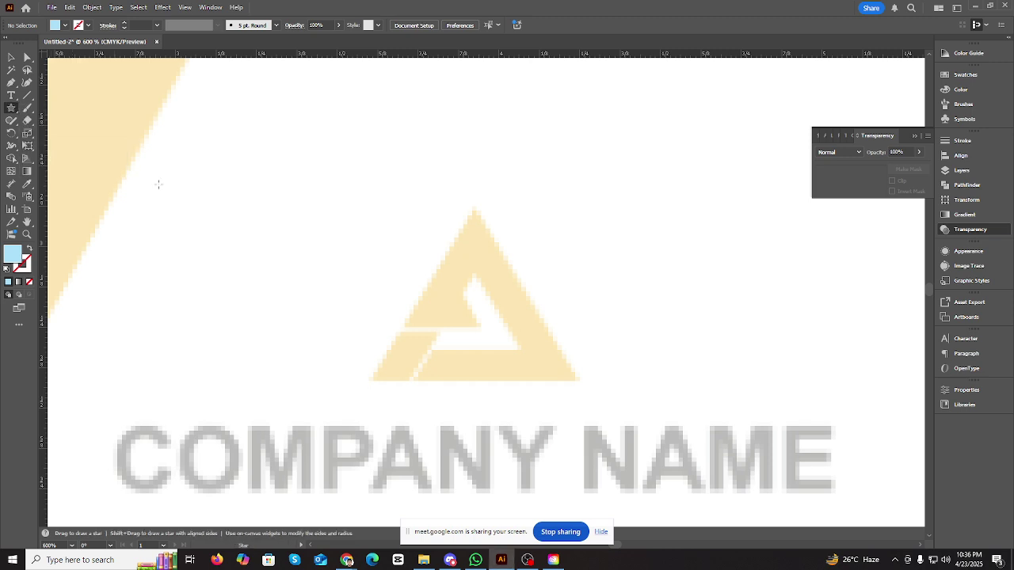
{"action": "left_click", "coordinate": [366, 214]}
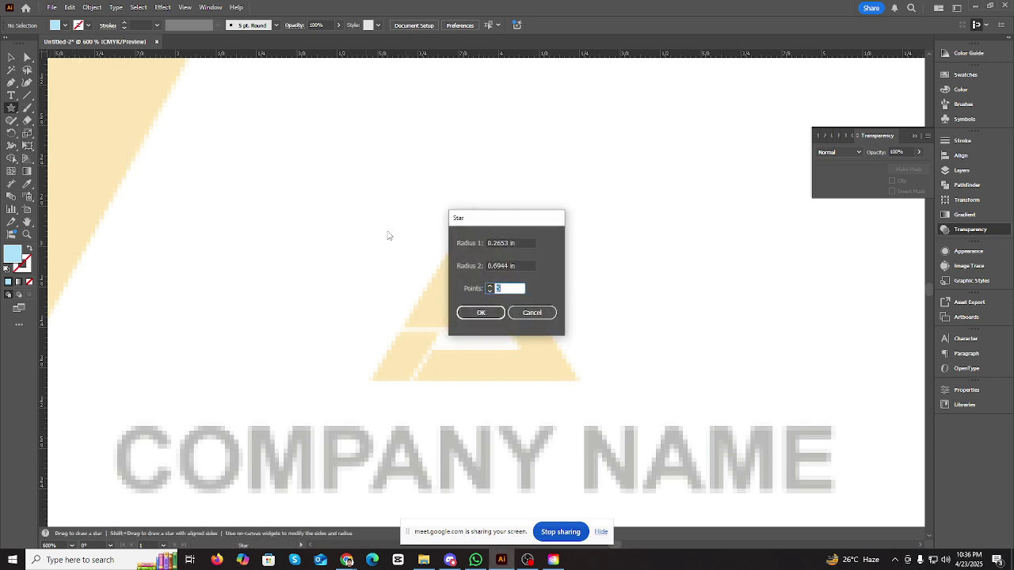
{"action": "left_click", "coordinate": [493, 315]}
{"action": "key", "text": "Delete"}
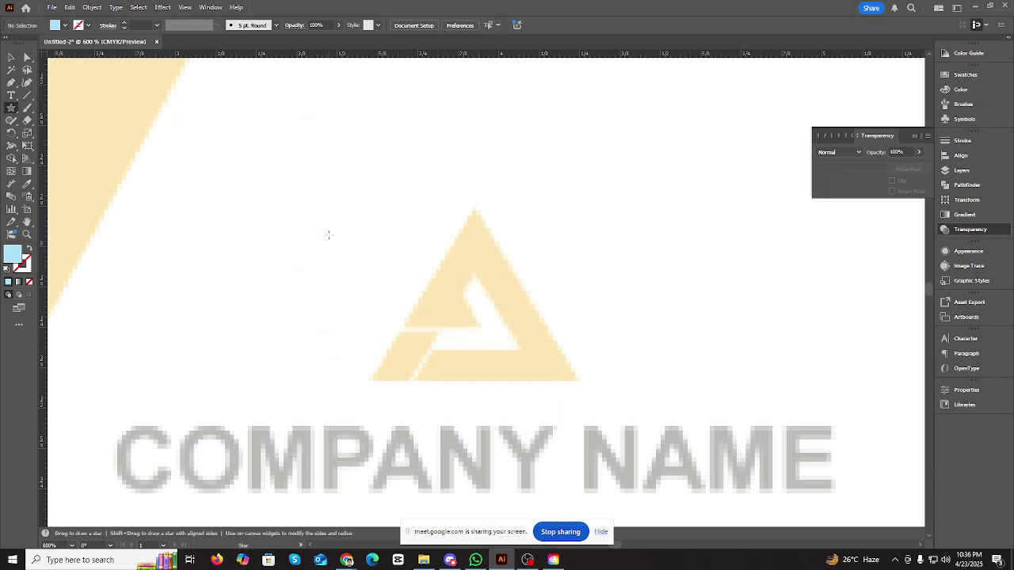
{"action": "key", "text": "v"}
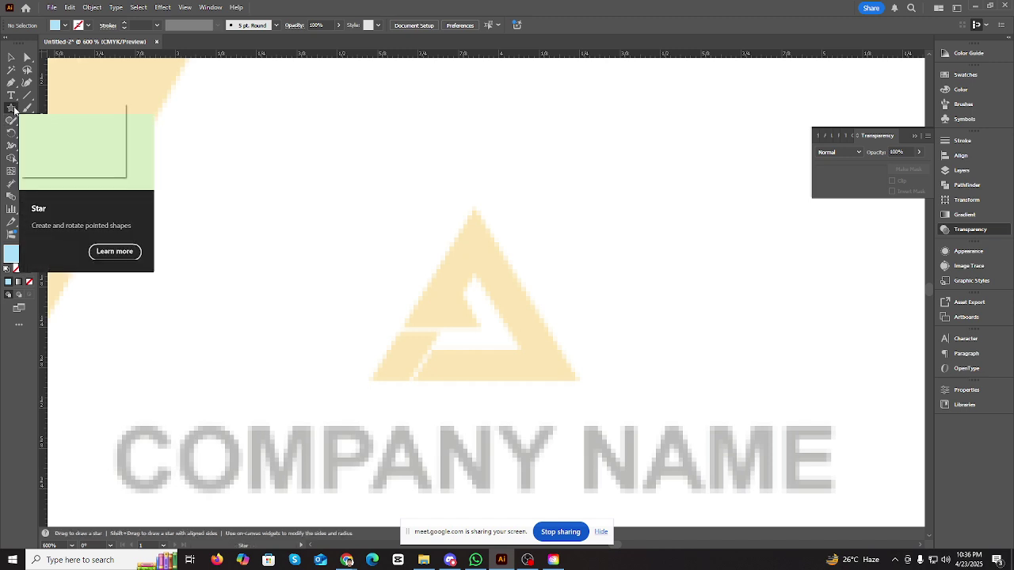
- Create a three-sided polygon with a 0.6944 in radius and move it over the card's triangular logo
{"action": "left_click_drag", "start_coordinate": [14, 109], "coordinate": [59, 145]}
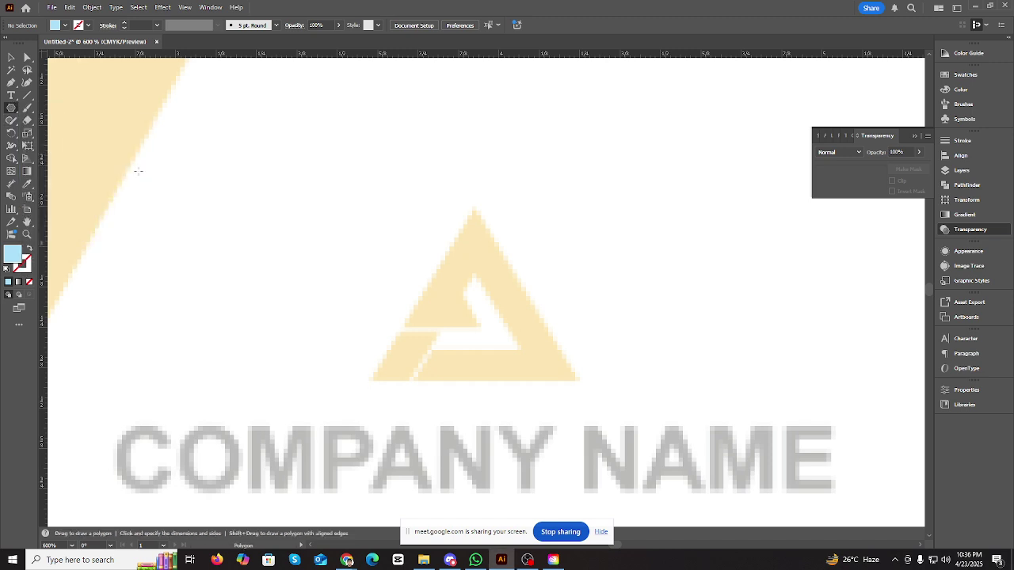
{"action": "left_click", "coordinate": [302, 202]}
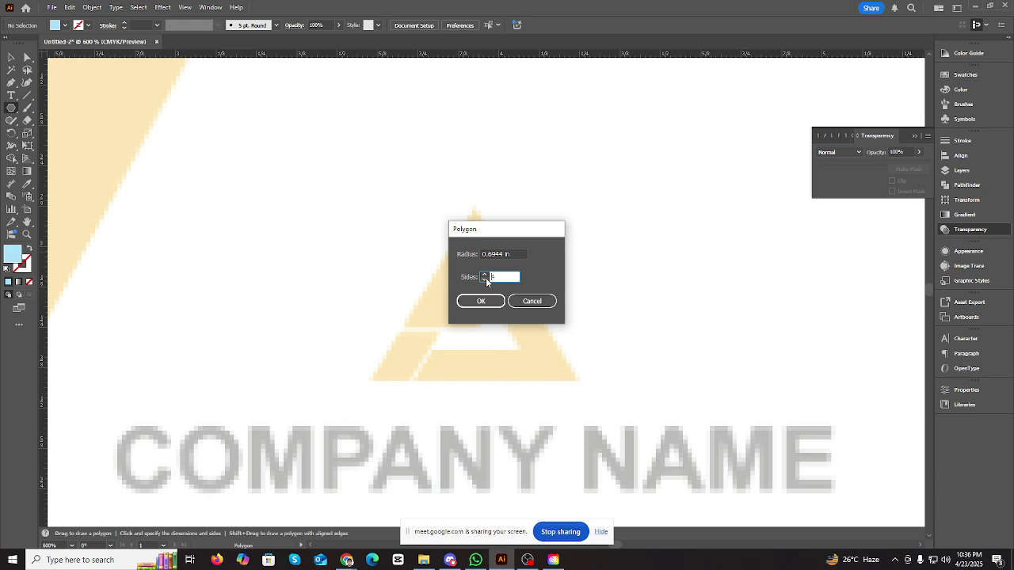
{"action": "left_click", "coordinate": [477, 301]}
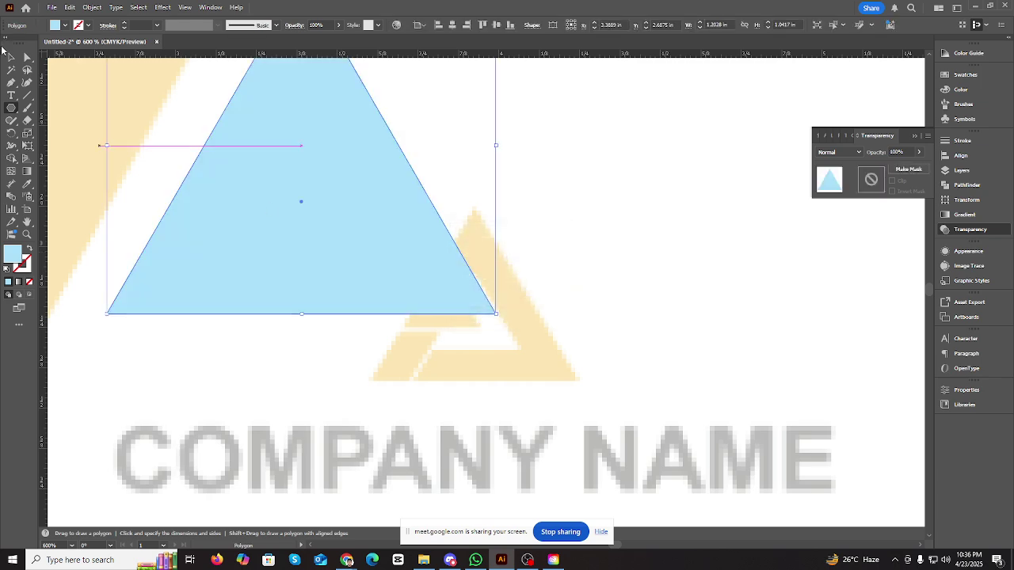
{"action": "left_click", "coordinate": [10, 57]}
{"action": "scroll", "coordinate": [412, 208], "scroll_direction": "up", "scroll_amount": 2}
{"action": "left_click_drag", "start_coordinate": [373, 210], "coordinate": [521, 272]}
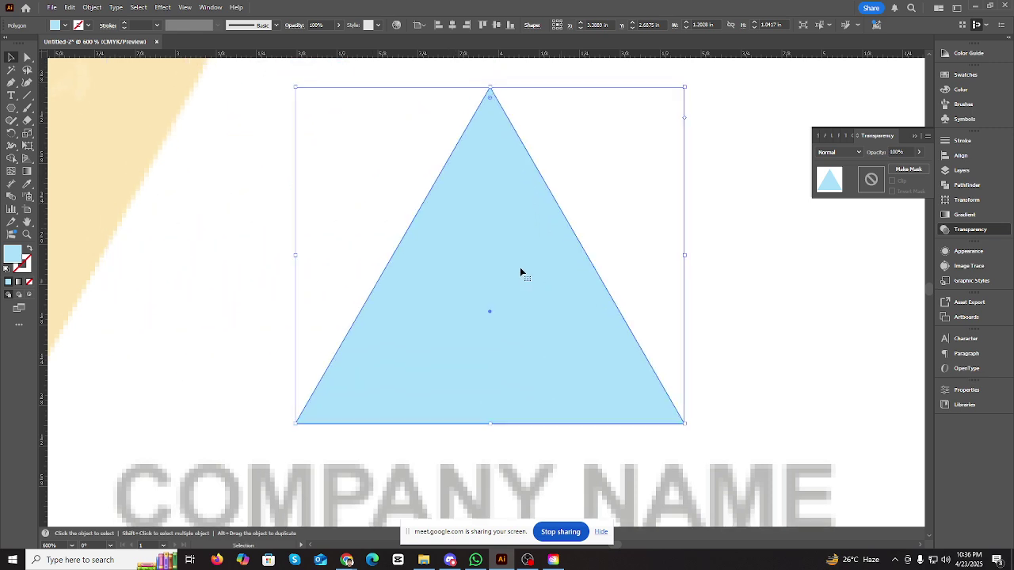
- Swap the triangle's fill and stroke and resize it to about 0.64 by 0.55 in to fit the logo's outer edges
{"action": "left_click", "coordinate": [30, 248]}
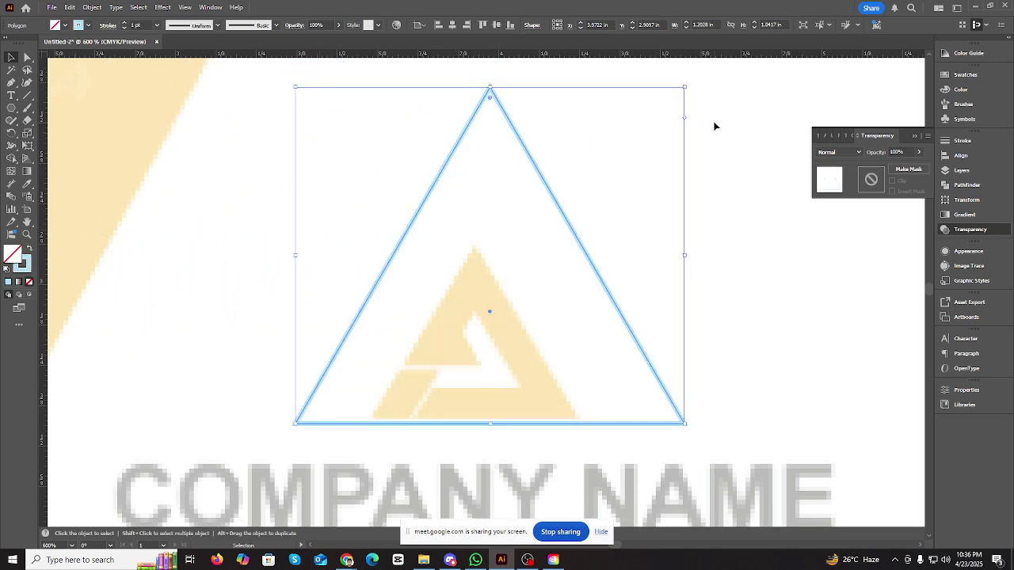
{"action": "left_click_drag", "start_coordinate": [490, 88], "coordinate": [479, 230]}
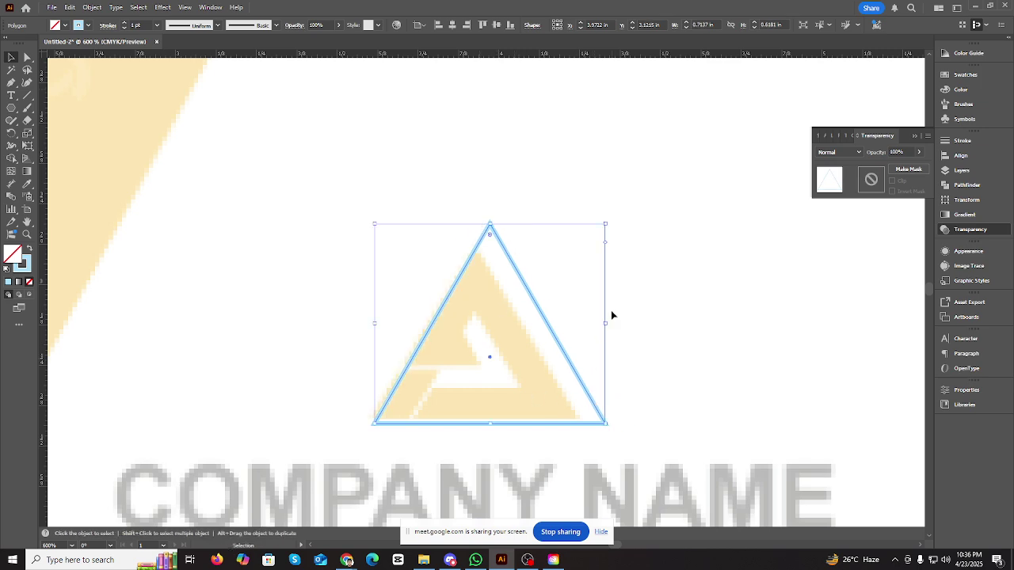
{"action": "left_click_drag", "start_coordinate": [608, 324], "coordinate": [572, 335]}
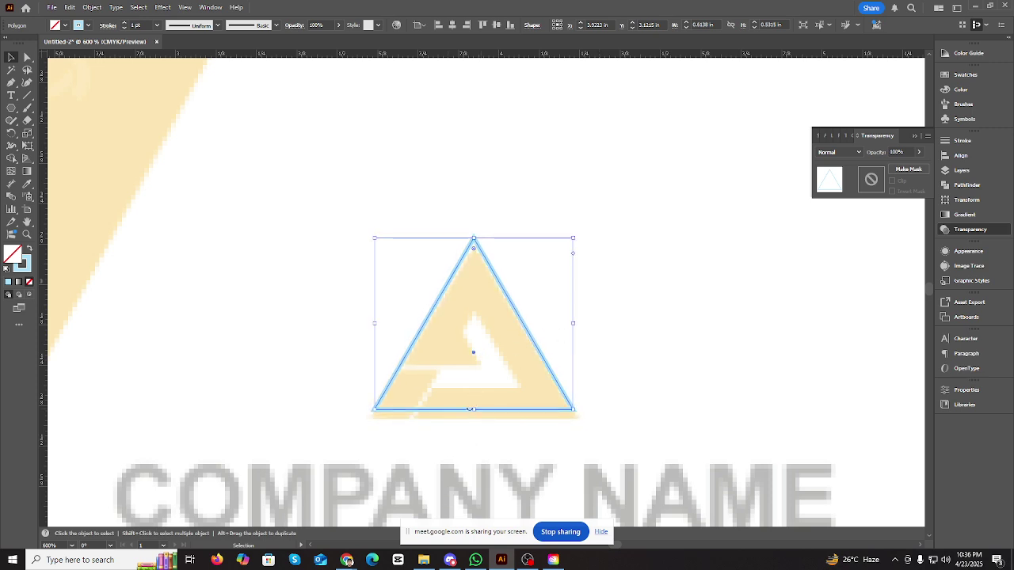
{"action": "left_click_drag", "start_coordinate": [476, 413], "coordinate": [474, 421]}
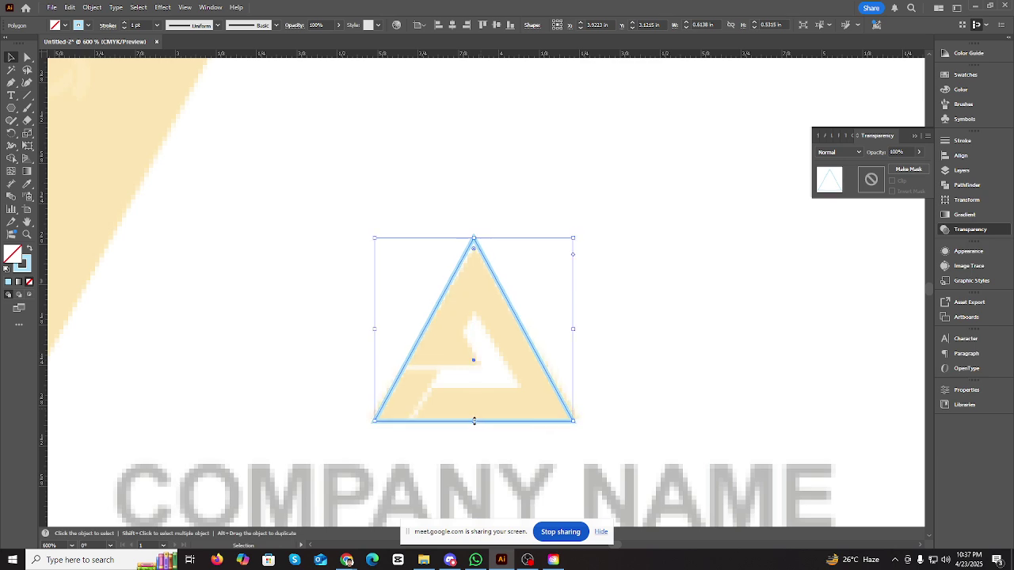
{"action": "key", "text": "a"}
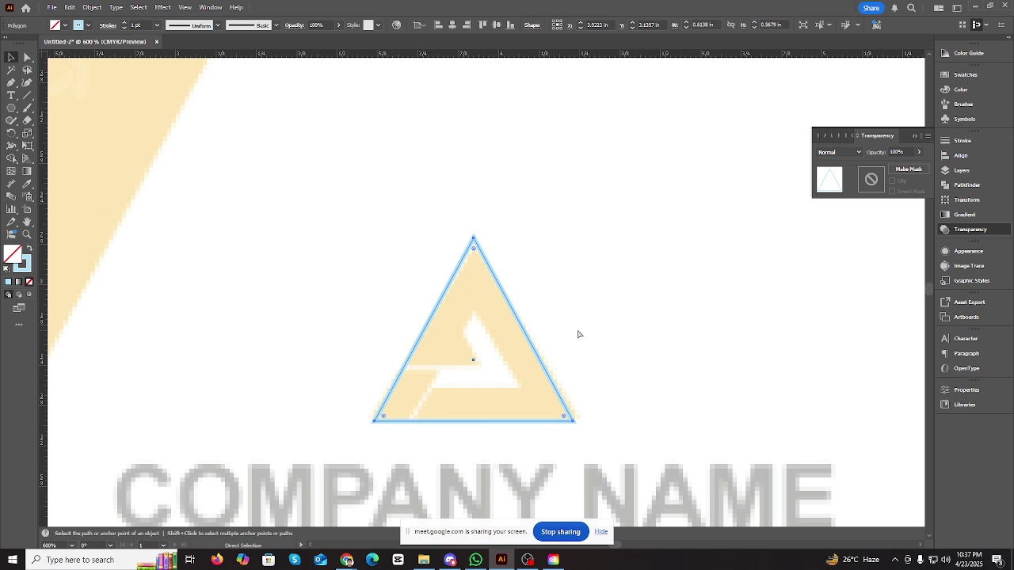
{"action": "key", "text": "ctrl+z"}
{"action": "key", "text": "v"}
{"action": "left_click_drag", "start_coordinate": [477, 410], "coordinate": [473, 420]}
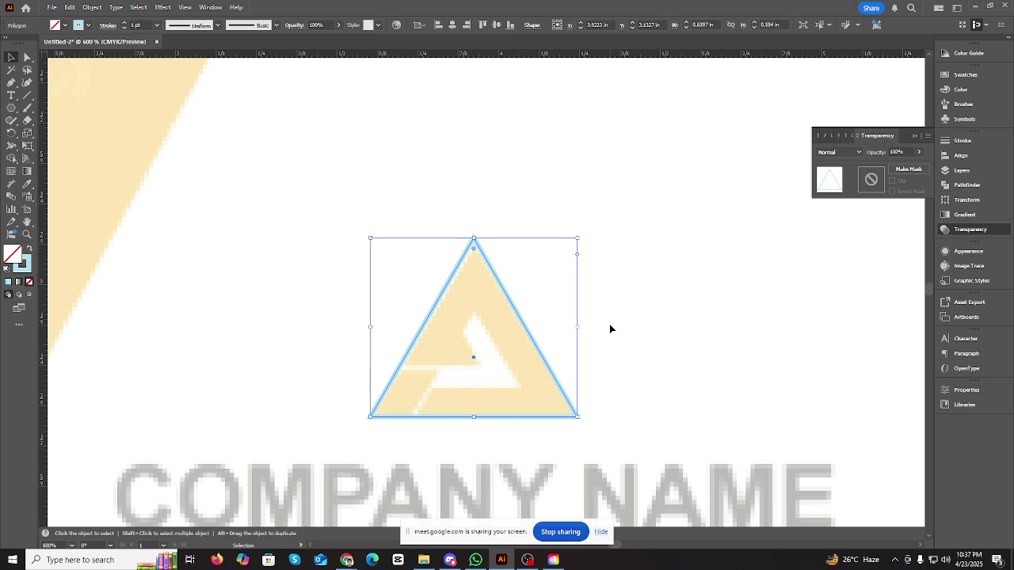
{"action": "scroll", "coordinate": [511, 297], "scroll_direction": "up", "scroll_amount": 1}
{"action": "left_click", "coordinate": [512, 239]}
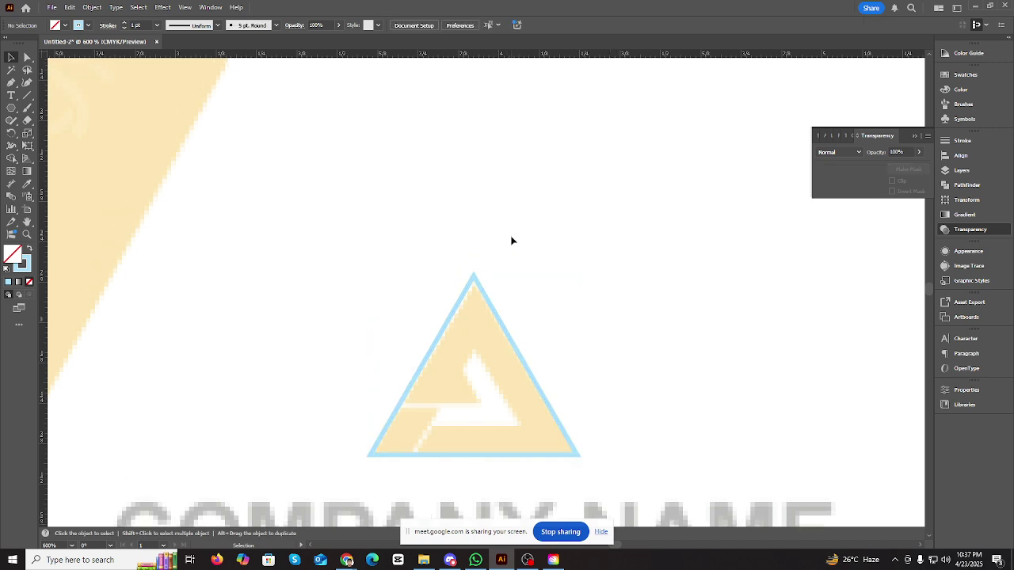
- Draw a rectangle about 3.03 by 1.22 in above the front card, give it the light blue fill without stroke, and shift it slightly left
{"action": "key", "text": "ctrl+minus"}
{"action": "key", "text": "ctrl+minus"}
{"action": "key", "text": "ctrl+minus"}
{"action": "key", "text": "ctrl+minus"}
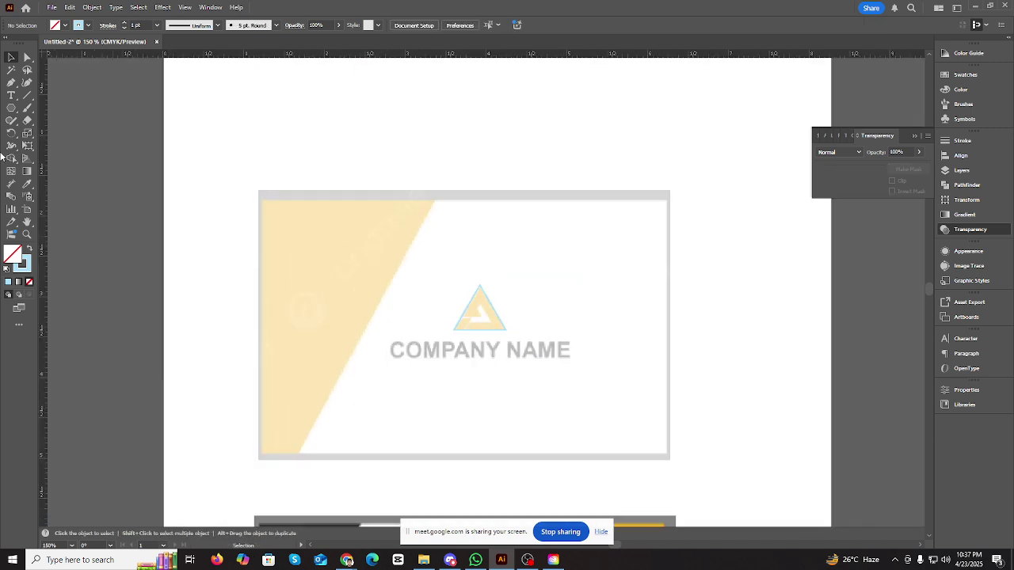
{"action": "left_click", "coordinate": [19, 109]}
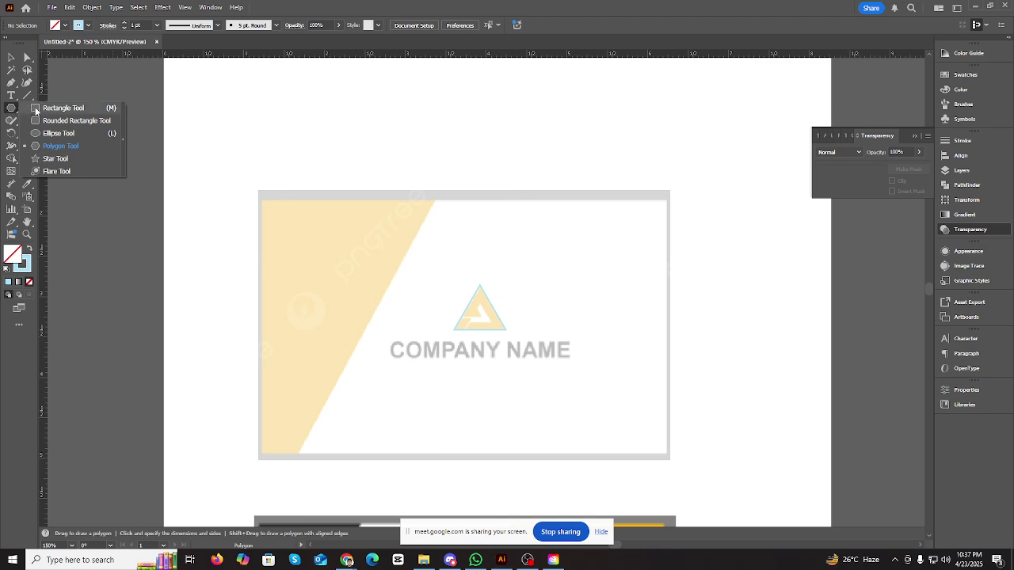
{"action": "left_click", "coordinate": [55, 108]}
{"action": "scroll", "coordinate": [517, 115], "scroll_direction": "up", "scroll_amount": 2}
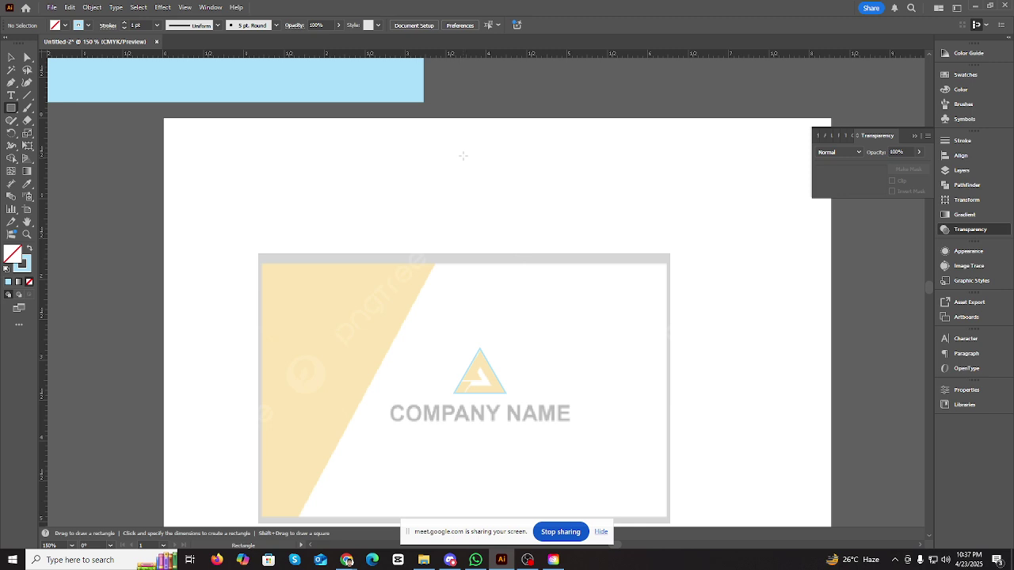
{"action": "left_click_drag", "start_coordinate": [465, 155], "coordinate": [709, 254]}
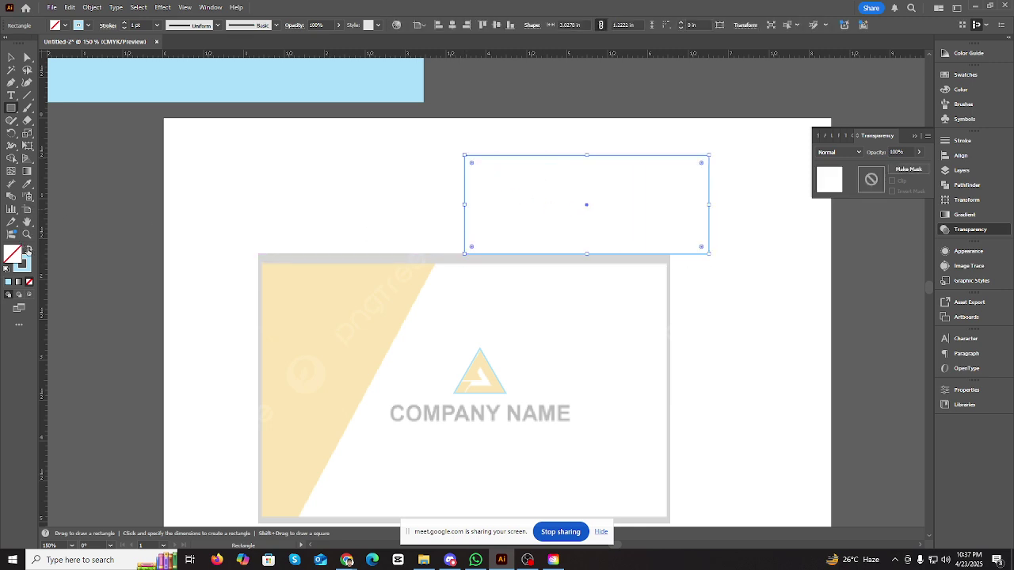
{"action": "left_click", "coordinate": [30, 248]}
{"action": "left_click", "coordinate": [11, 57]}
{"action": "scroll", "coordinate": [557, 295], "scroll_direction": "down", "scroll_amount": 3}
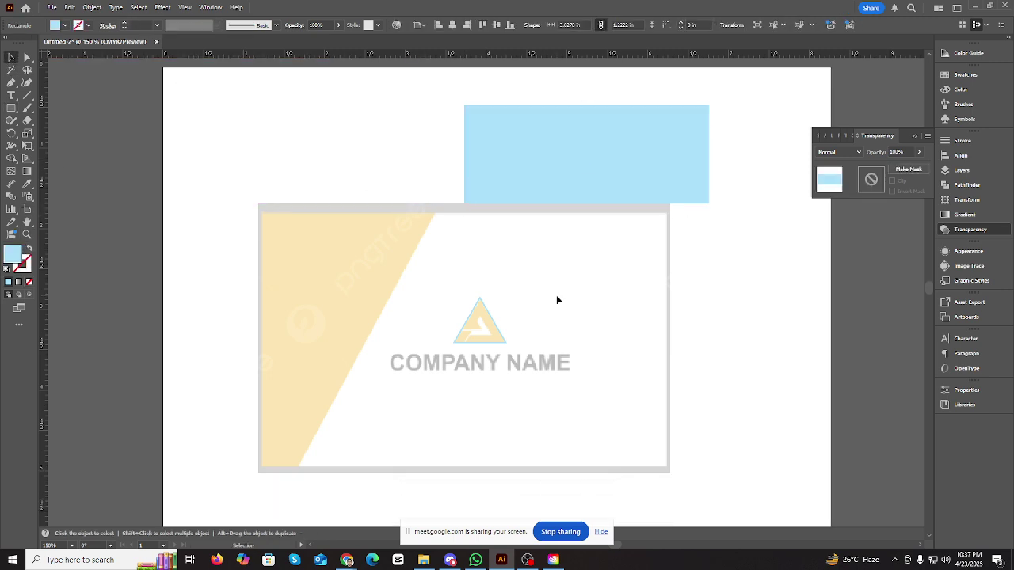
{"action": "scroll", "coordinate": [570, 262], "scroll_direction": "up", "scroll_amount": 2}
{"action": "left_click_drag", "start_coordinate": [583, 201], "coordinate": [564, 197]}
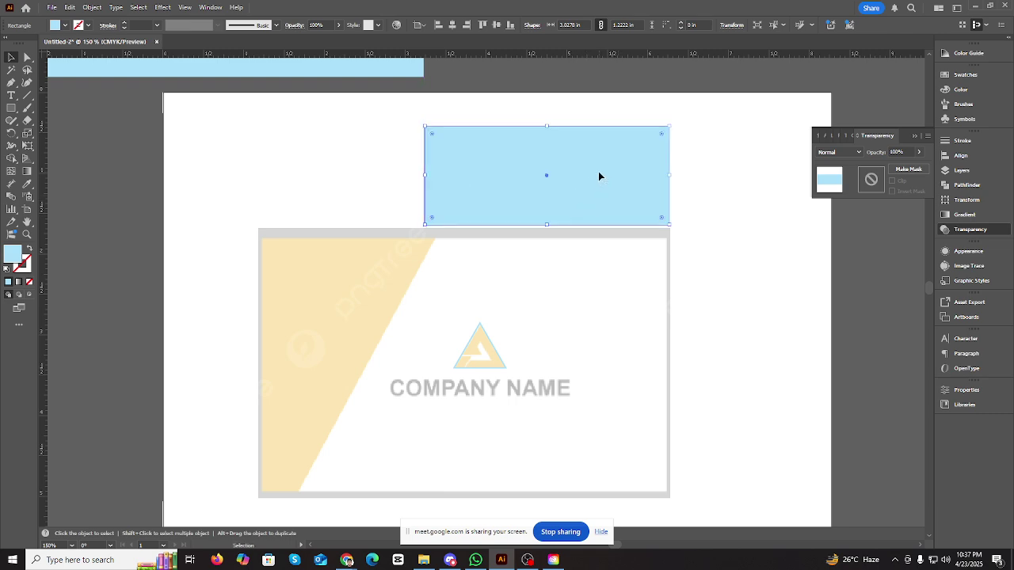
- Raise the rectangle's fill magenta to 90% and reposition it just above the front card image
{"action": "left_click", "coordinate": [960, 90]}
{"action": "left_click", "coordinate": [960, 89]}
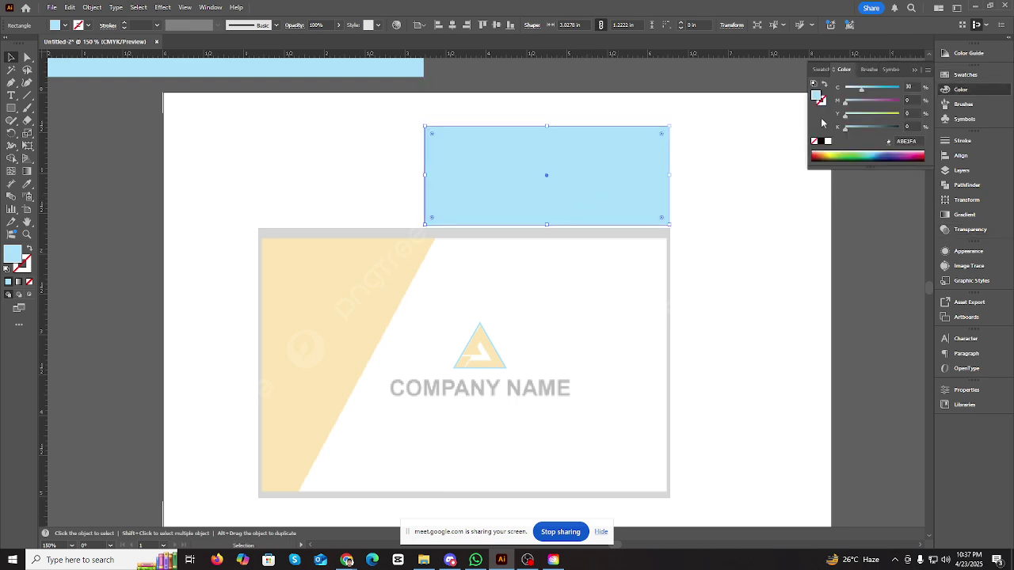
{"action": "left_click_drag", "start_coordinate": [872, 105], "coordinate": [893, 103]}
{"action": "scroll", "coordinate": [512, 166], "scroll_direction": "up", "scroll_amount": 2}
{"action": "mouse_move", "coordinate": [553, 230]}
{"action": "left_mouse_down"}
{"action": "mouse_move", "coordinate": [626, 310]}
{"action": "mouse_move", "coordinate": [537, 238]}
{"action": "left_mouse_up"}
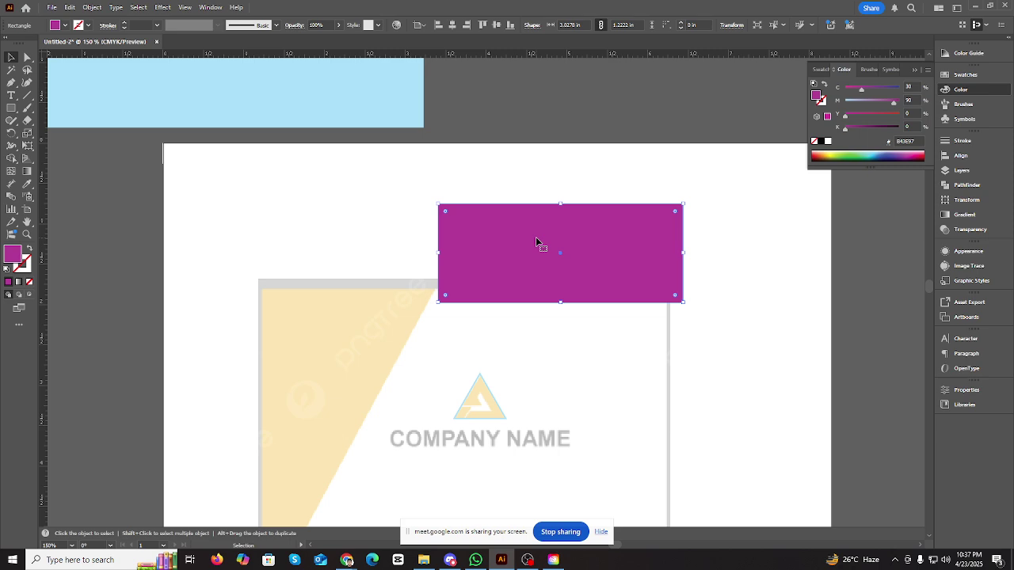
{"action": "left_click_drag", "start_coordinate": [495, 243], "coordinate": [470, 214]}
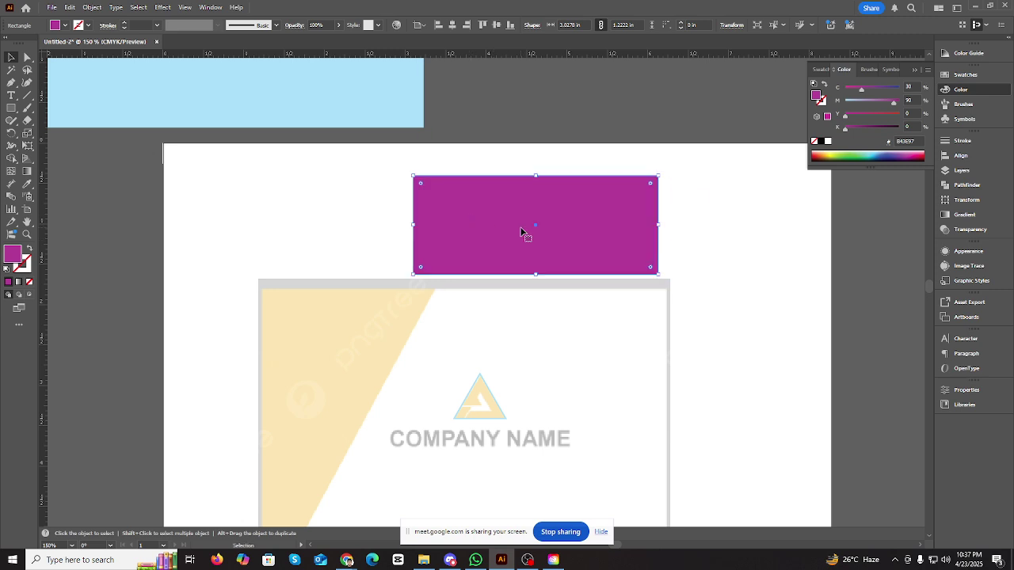
{"action": "key", "text": "a"}
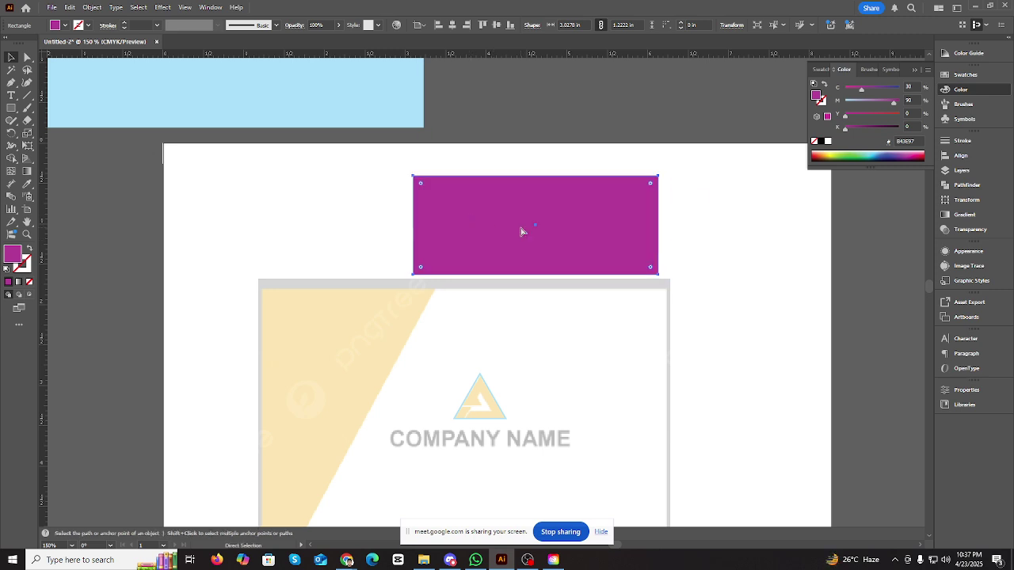
{"action": "key", "text": "v"}
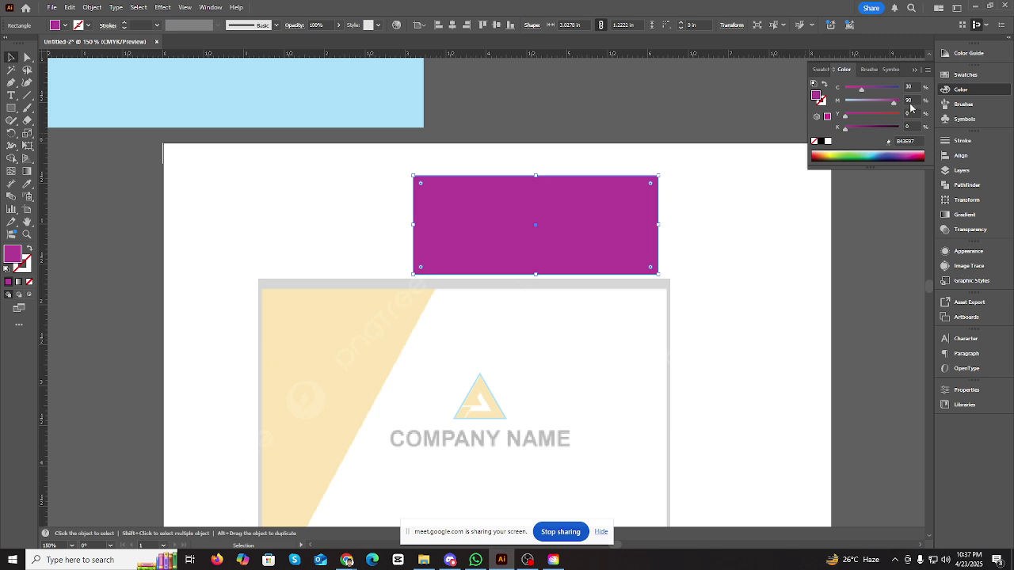
- Overlay a copy of the magenta rectangle with its fill magenta set to 0%, shift it downward, and move the magenta rectangle up and right
{"action": "left_click_drag", "start_coordinate": [522, 213], "coordinate": [544, 253]}
{"action": "key", "text": "ctrl+z"}
{"action": "left_click_drag", "start_coordinate": [892, 106], "coordinate": [845, 102]}
{"action": "left_click_drag", "start_coordinate": [555, 193], "coordinate": [565, 222]}
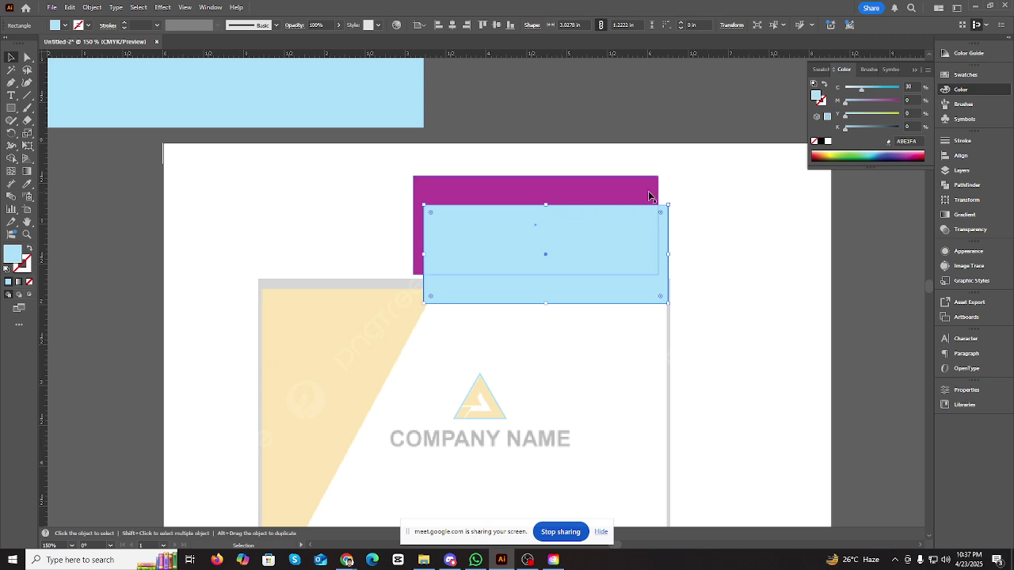
{"action": "left_click_drag", "start_coordinate": [649, 195], "coordinate": [707, 181]}
{"action": "scroll", "coordinate": [602, 252], "scroll_direction": "down", "scroll_amount": 1}
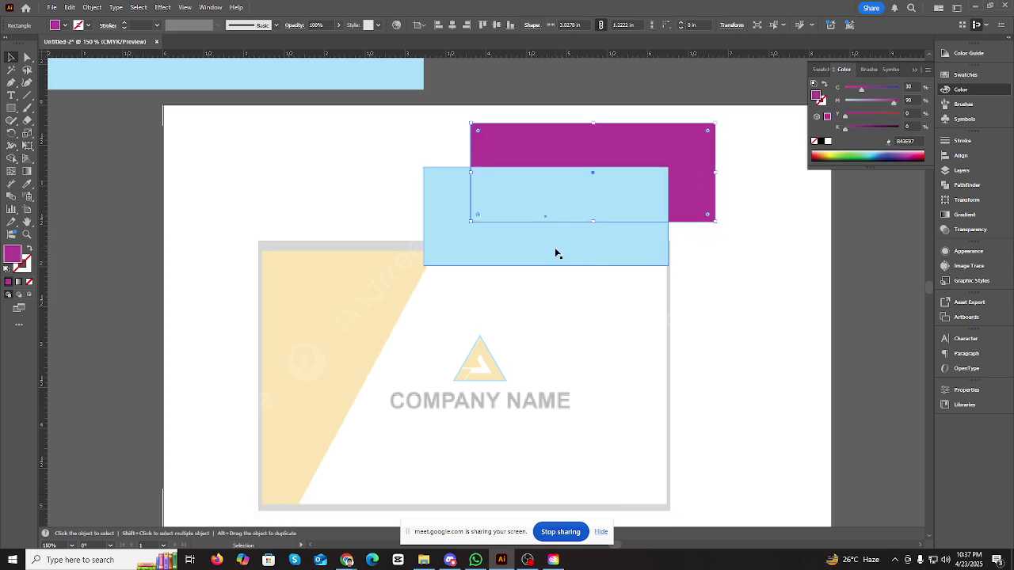
- Move the light blue rectangle over the card's upper-left corner, with one copy at 80% fill magenta and an offset light blue copy in front
{"action": "left_click_drag", "start_coordinate": [584, 249], "coordinate": [330, 237]}
{"action": "key", "text": "a"}
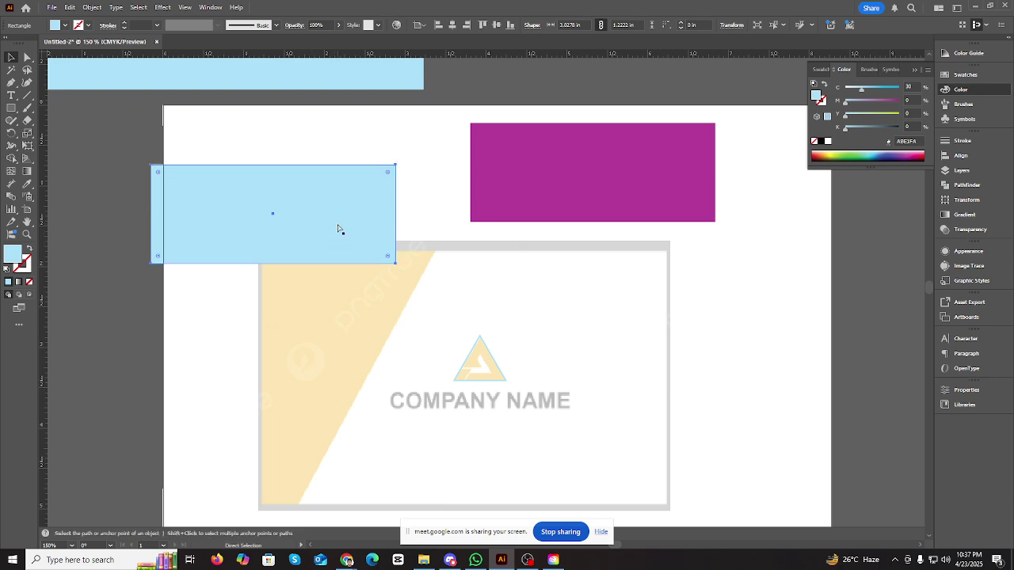
{"action": "left_click", "coordinate": [888, 102]}
{"action": "key", "text": "v"}
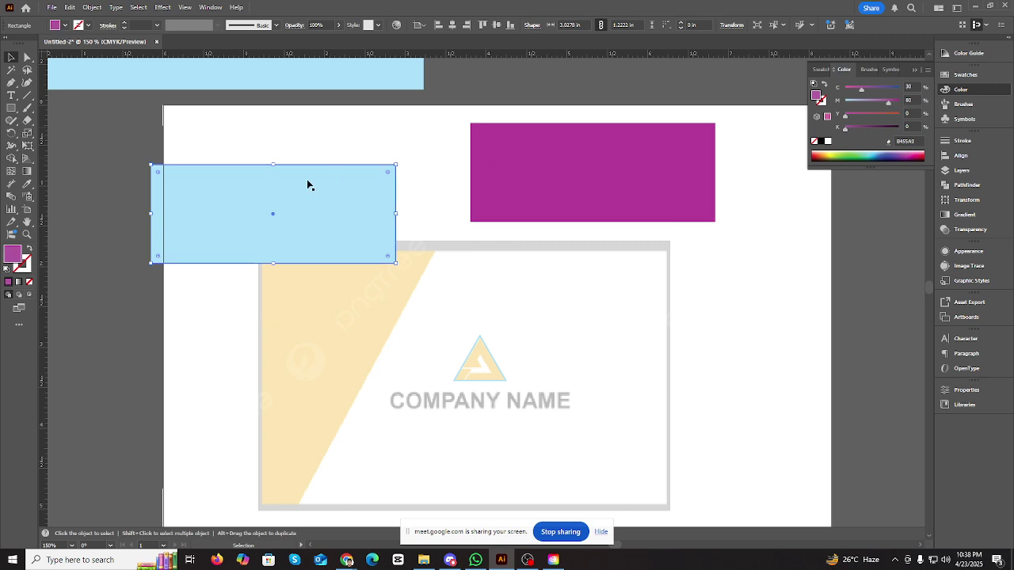
{"action": "left_click_drag", "start_coordinate": [340, 200], "coordinate": [334, 238]}
{"action": "left_click", "coordinate": [365, 187]}
{"action": "left_click", "coordinate": [334, 292]}
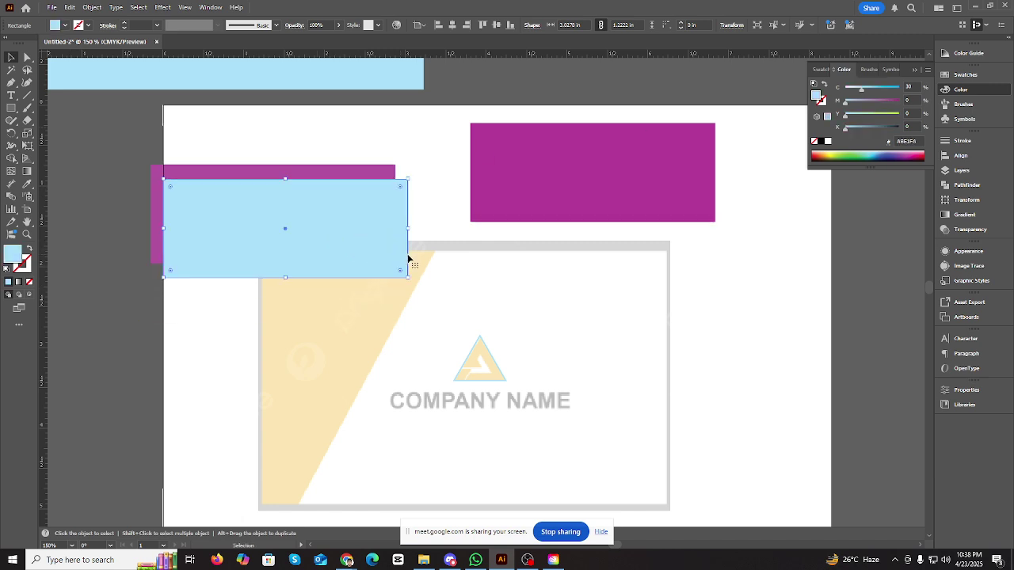
- Make a smaller copy of the logo's outlined triangle, about 0.31 by 0.27 in, positioned around the white inner cut-out
{"action": "left_click", "coordinate": [476, 362]}
{"action": "key", "text": "ctrl+equal"}
{"action": "key", "text": "ctrl+equal"}
{"action": "key", "text": "ctrl+equal"}
{"action": "key", "text": "ctrl+equal"}
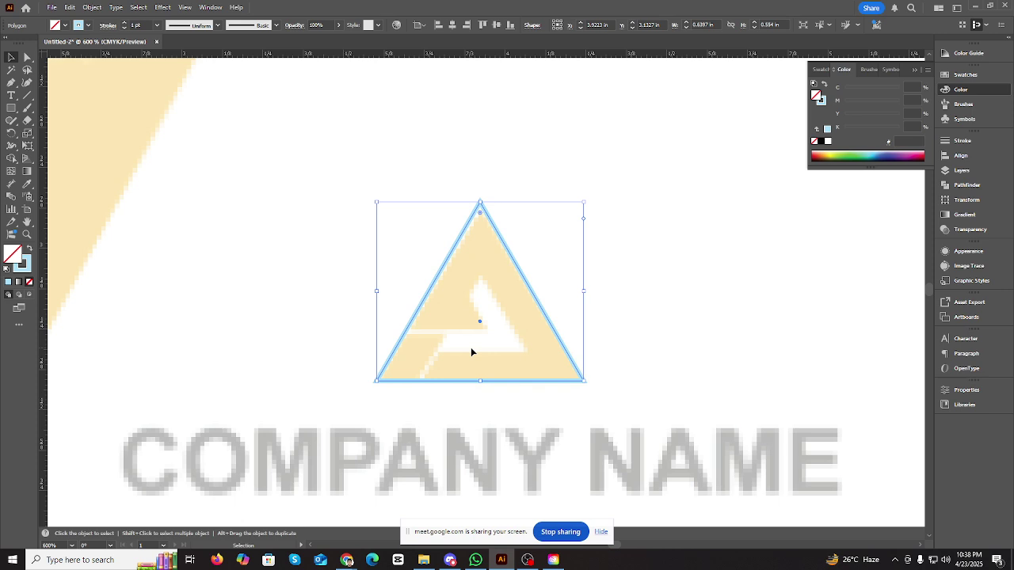
{"action": "key", "text": "v"}
{"action": "left_click_drag", "start_coordinate": [586, 290], "coordinate": [521, 288]}
{"action": "left_click", "coordinate": [591, 308]}
{"action": "key", "text": "ctrl+equal"}
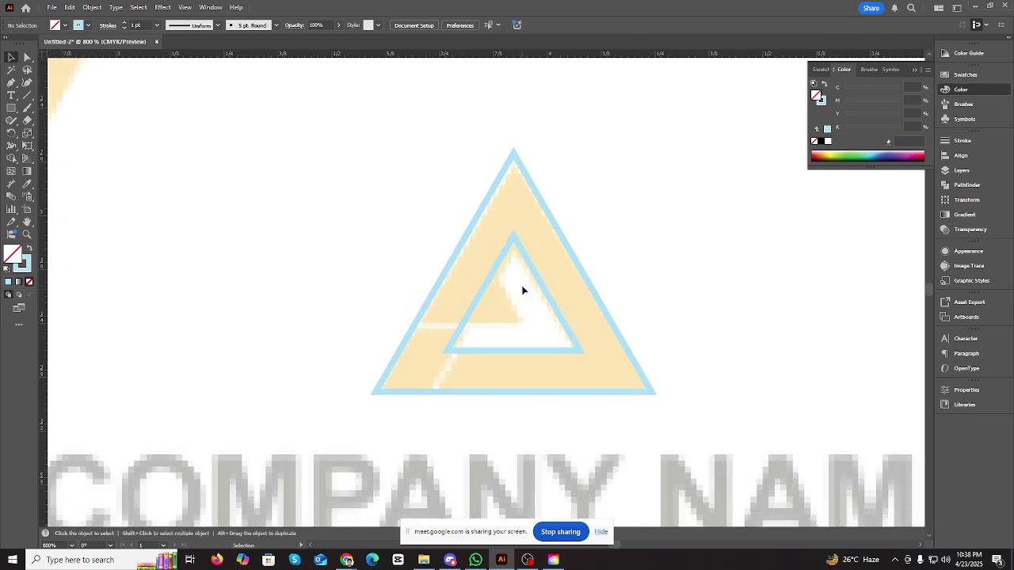
- Duplicate the small inner triangle and place the copy up and left so it overlaps the left edge of the large triangle
{"action": "key", "text": "ctrl+equal"}
{"action": "left_click_drag", "start_coordinate": [548, 250], "coordinate": [361, 183]}
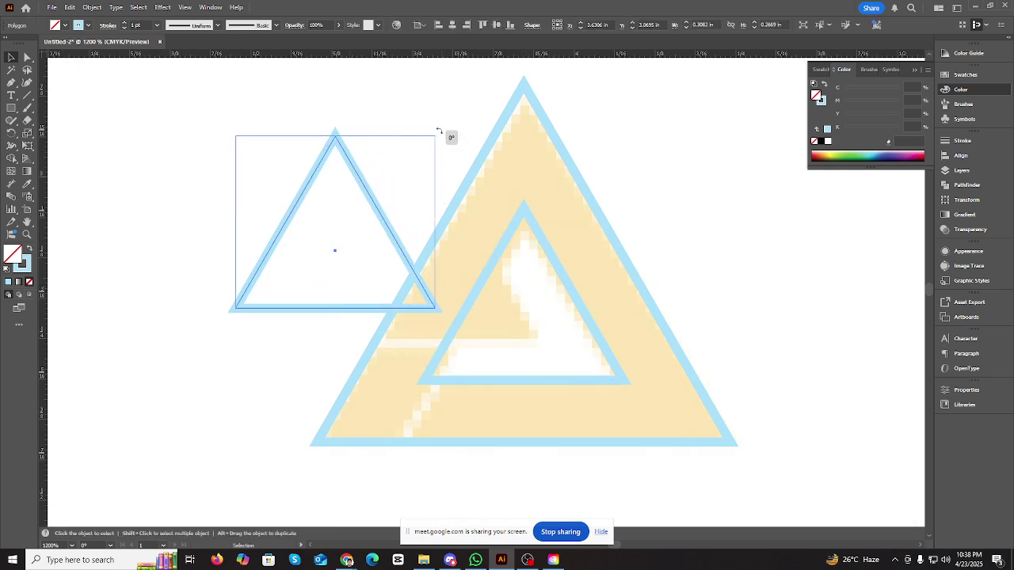
{"action": "left_click_drag", "start_coordinate": [440, 131], "coordinate": [424, 184]}
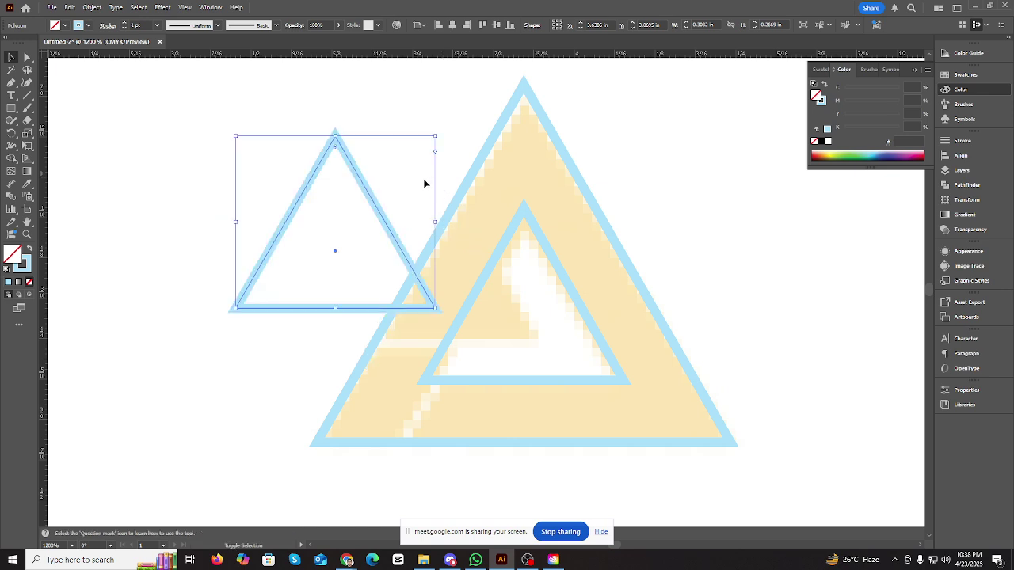
{"action": "left_click_drag", "start_coordinate": [389, 227], "coordinate": [487, 263]}
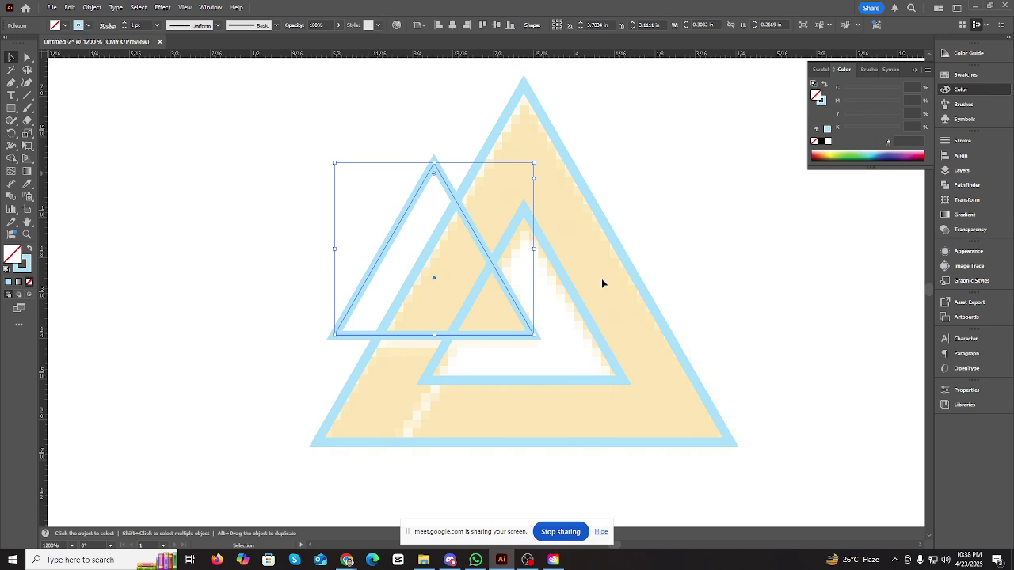
{"action": "left_click", "coordinate": [739, 289]}
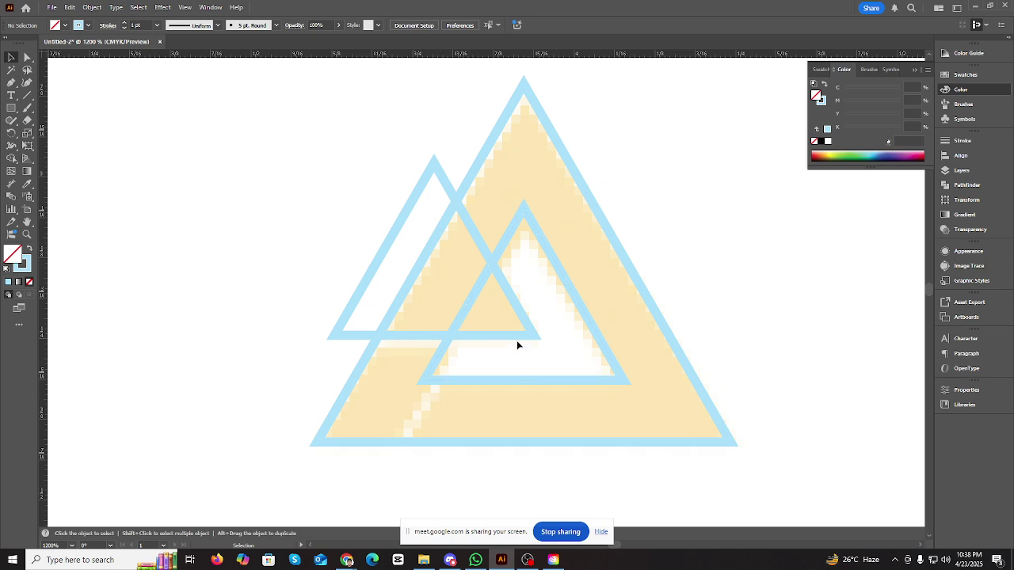
{"action": "left_click", "coordinate": [530, 321]}
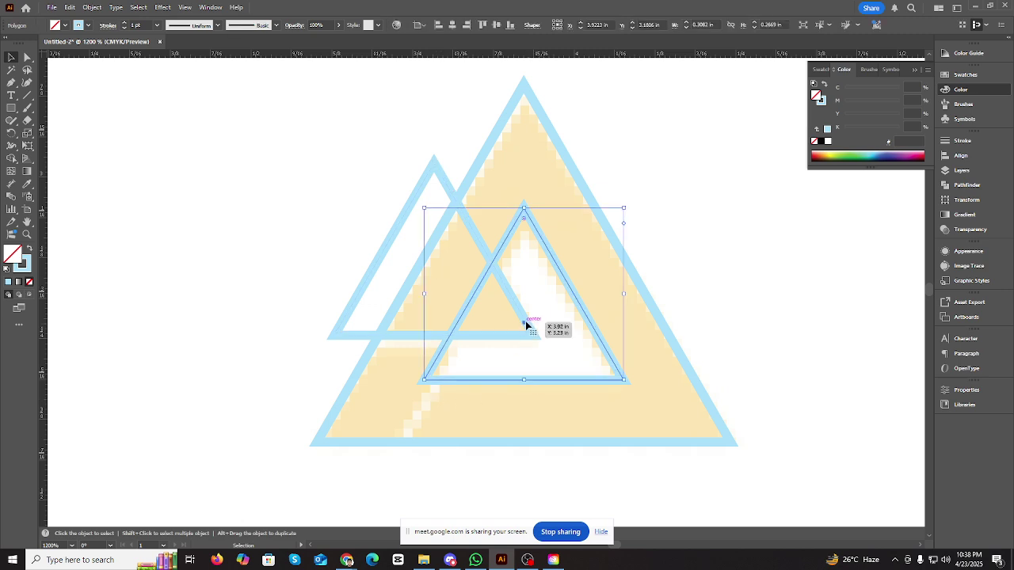
{"action": "left_click", "coordinate": [524, 319]}
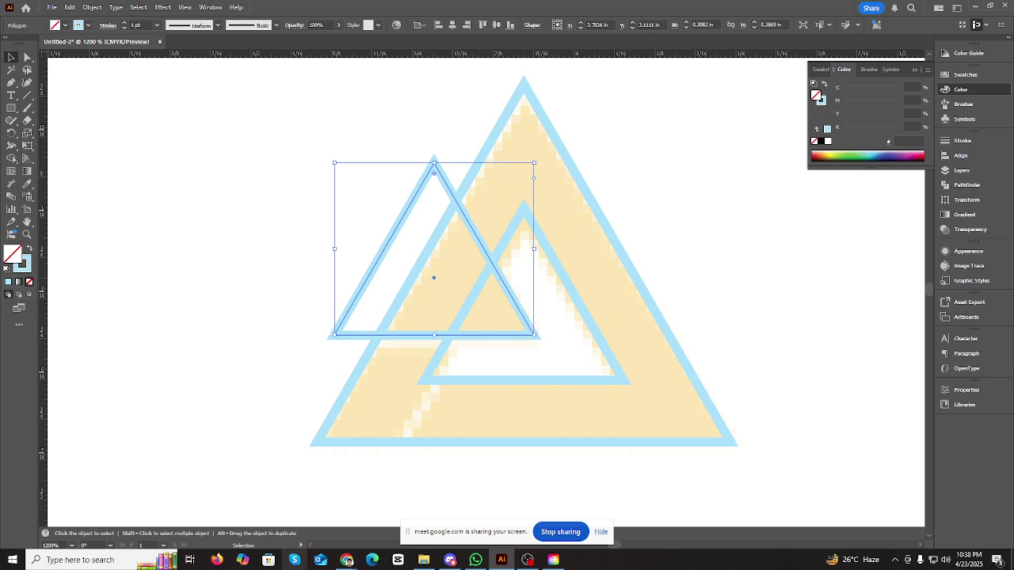
- Switch to the Google Meet call in Chrome, mute the unmuted participant for everyone, and return to Illustrator
{"action": "mouse_move", "coordinate": [347, 560]}
{"action": "left_click", "coordinate": [313, 516]}
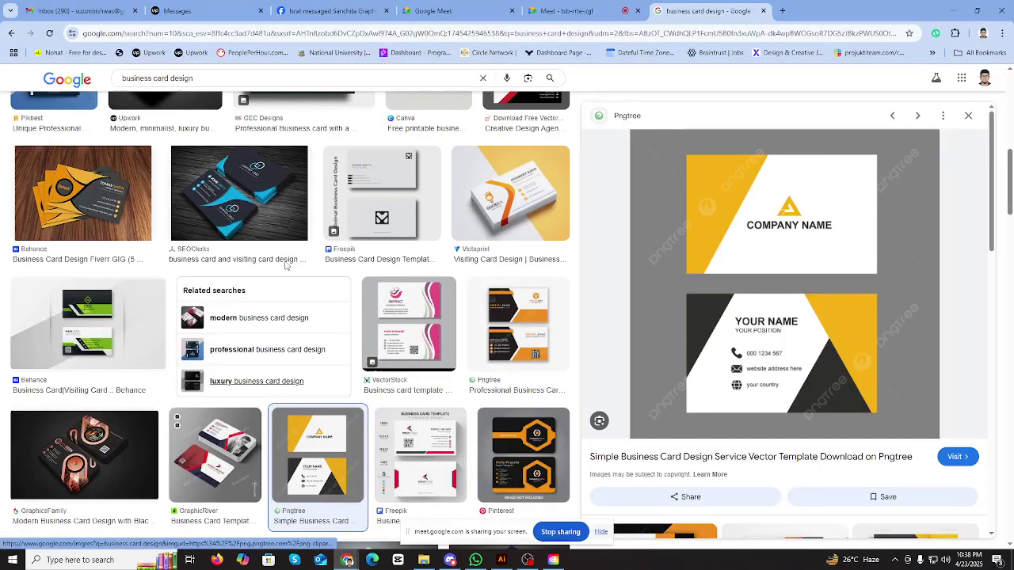
{"action": "left_click", "coordinate": [579, 10]}
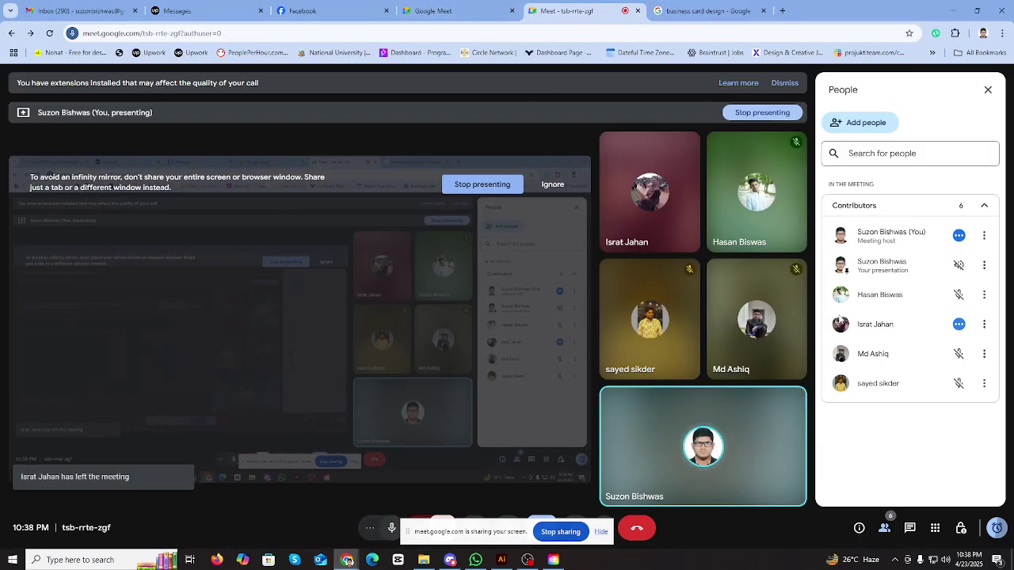
{"action": "left_click", "coordinate": [959, 324]}
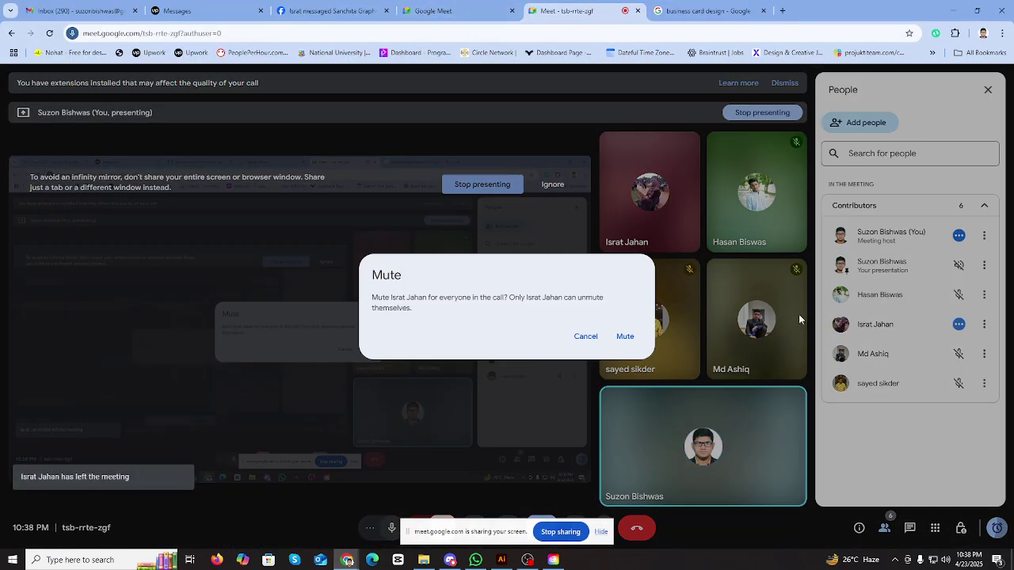
{"action": "left_click", "coordinate": [627, 336]}
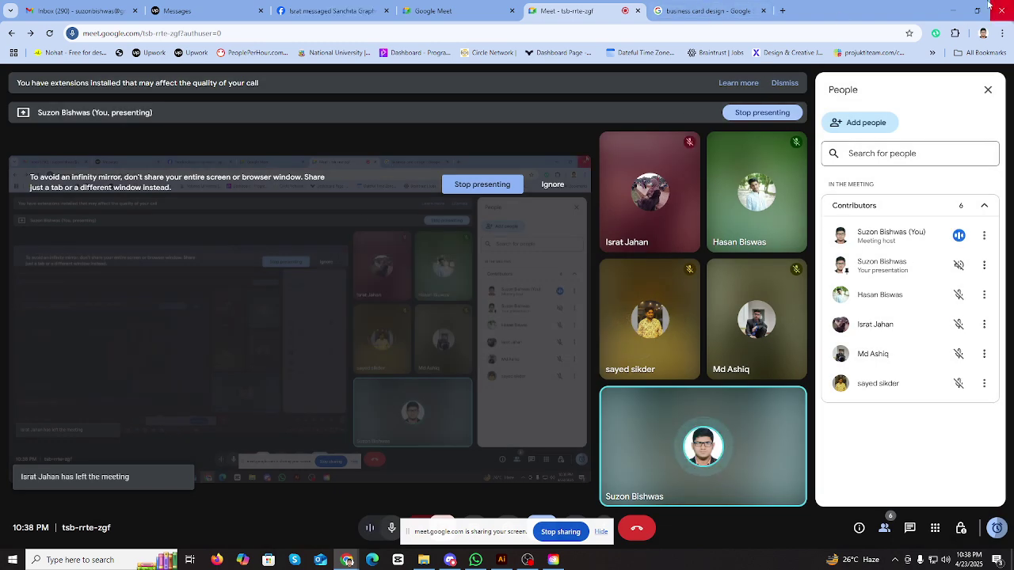
{"action": "left_click", "coordinate": [953, 11]}
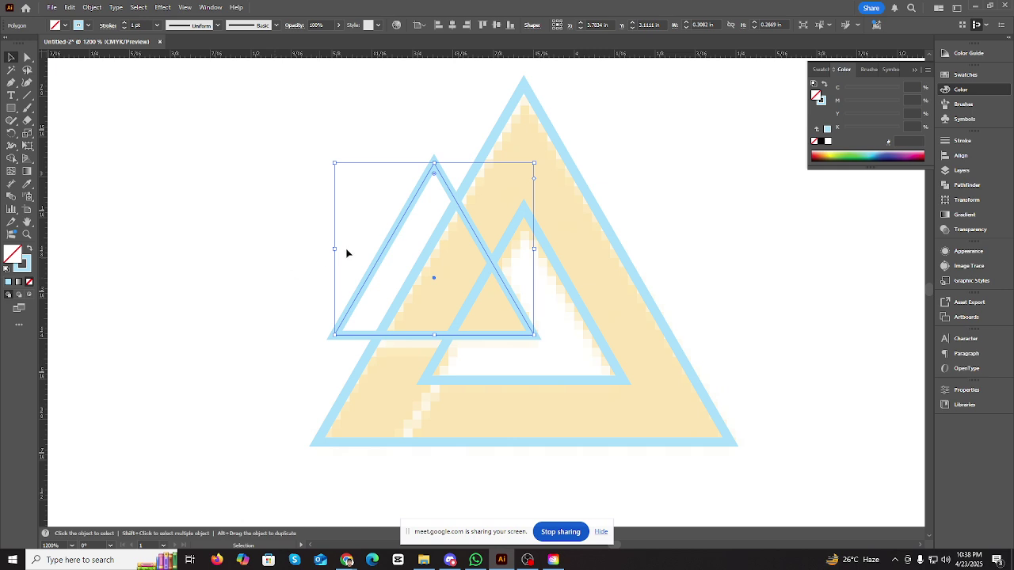
- Shrink the inner triangle proportionally to about 0.29 by 0.25 in, keeping its right edge in place
{"action": "left_click", "coordinate": [388, 204]}
{"action": "left_click", "coordinate": [399, 225]}
{"action": "scroll", "coordinate": [569, 348], "scroll_direction": "down", "scroll_amount": 1}
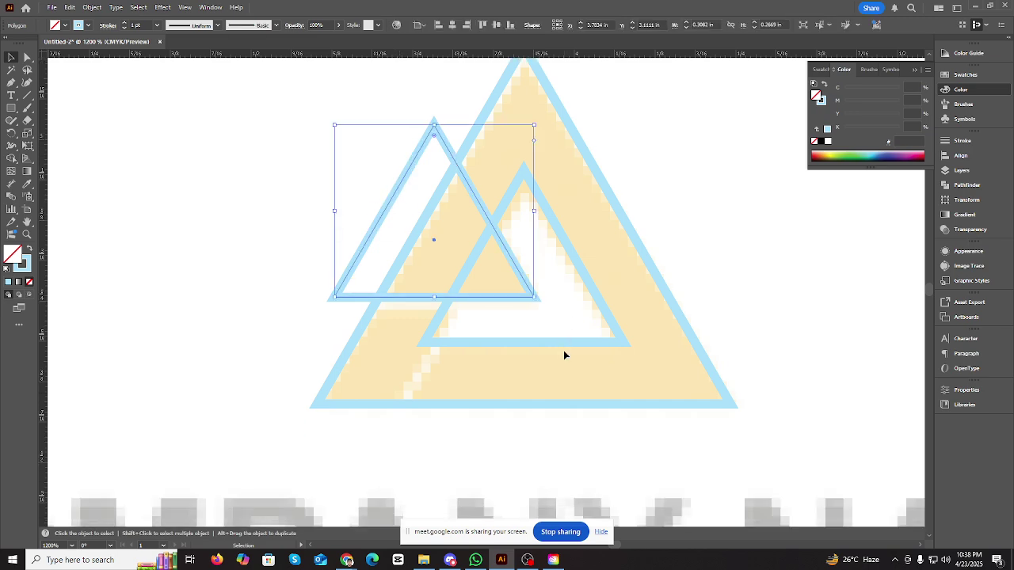
{"action": "left_click", "coordinate": [574, 253]}
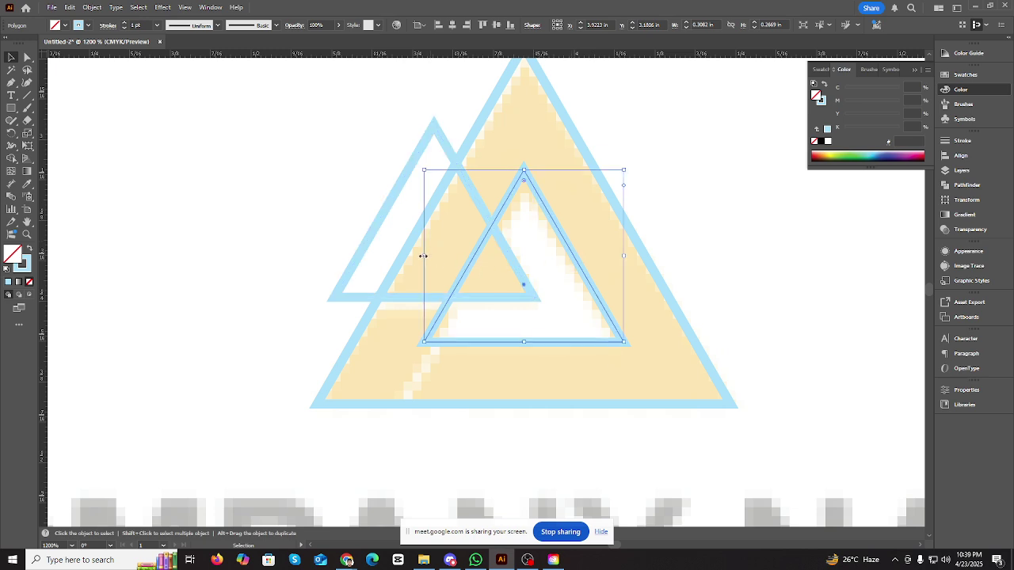
{"action": "left_click_drag", "start_coordinate": [423, 256], "coordinate": [435, 259]}
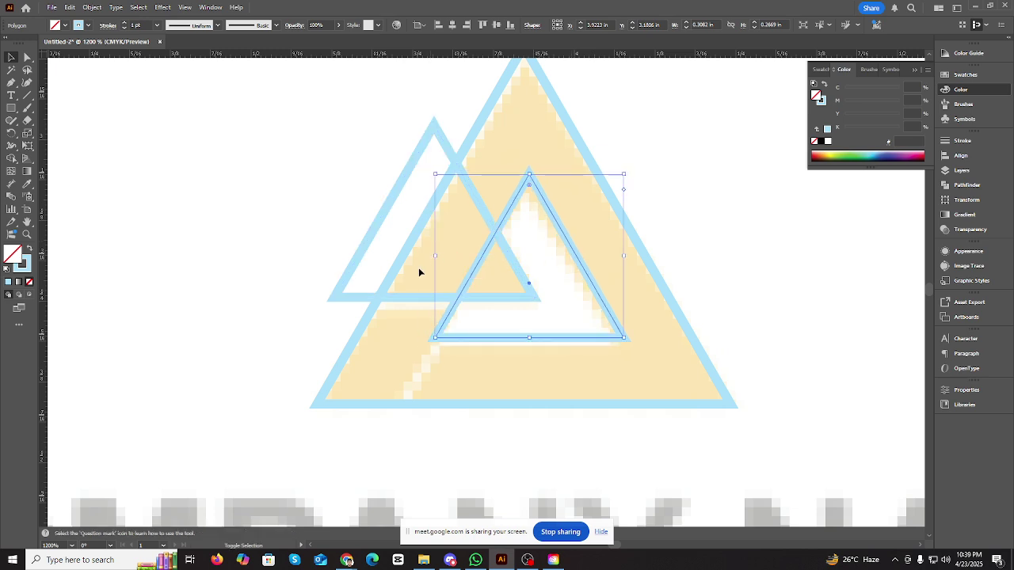
{"action": "left_click", "coordinate": [335, 281]}
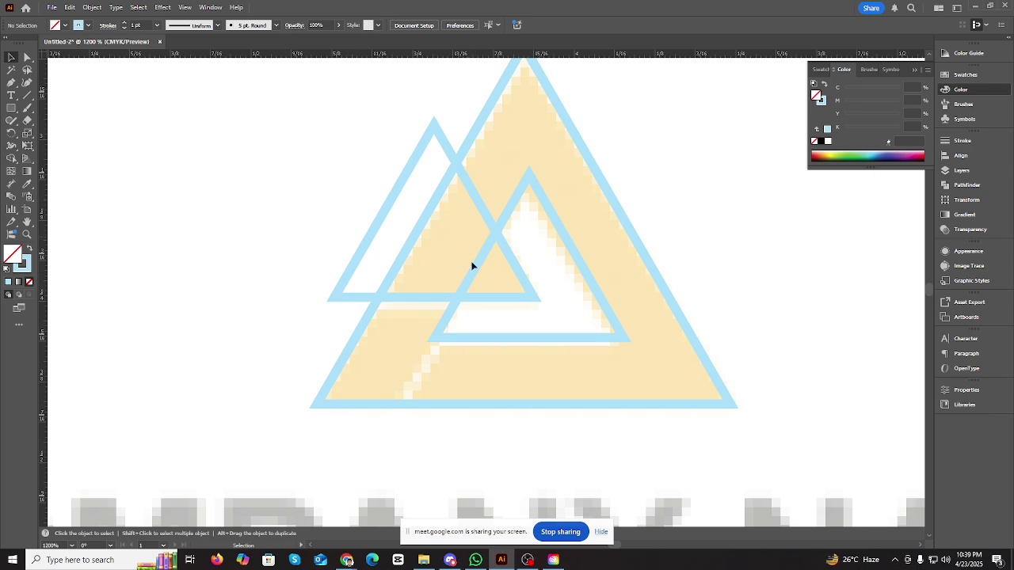
- Swap the inner triangle's fill and stroke so it is solid light blue without an outline
{"action": "left_click", "coordinate": [570, 245]}
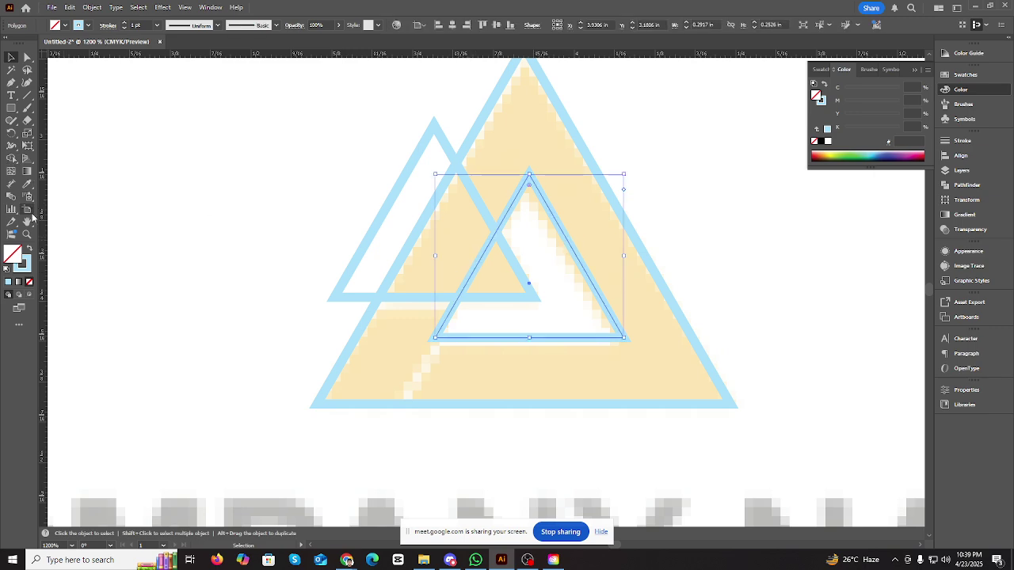
{"action": "left_click", "coordinate": [29, 248]}
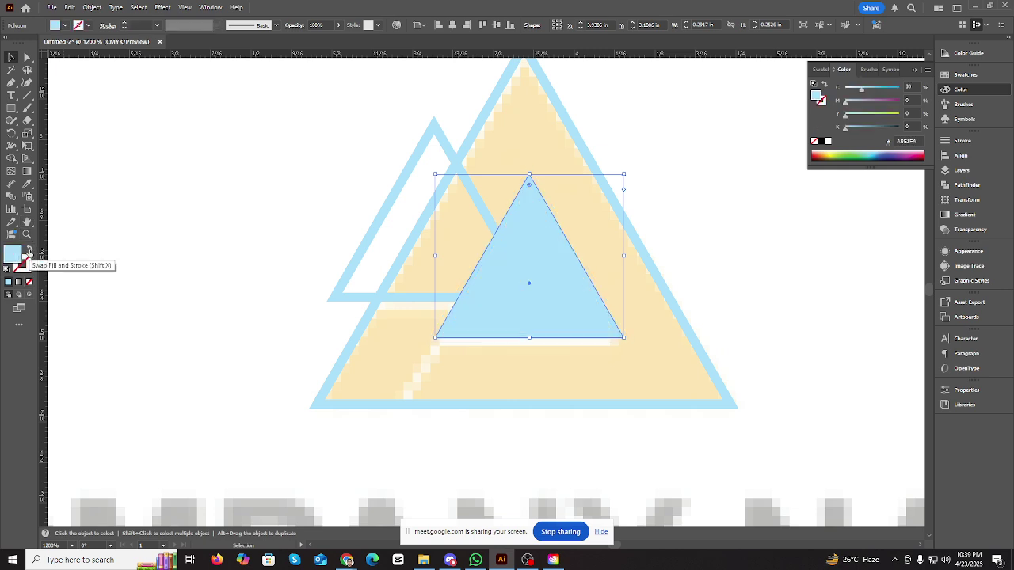
{"action": "left_click_drag", "start_coordinate": [727, 248], "coordinate": [691, 351]}
{"action": "left_click", "coordinate": [230, 240]}
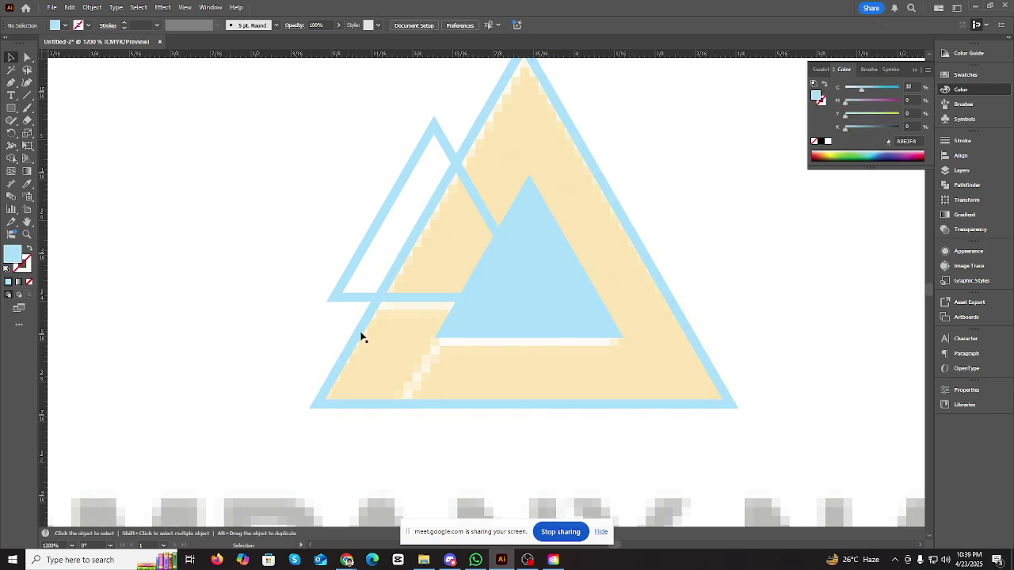
- Swap the large outer triangle's fill and stroke and set its fill magenta to 100%
{"action": "left_click", "coordinate": [362, 335]}
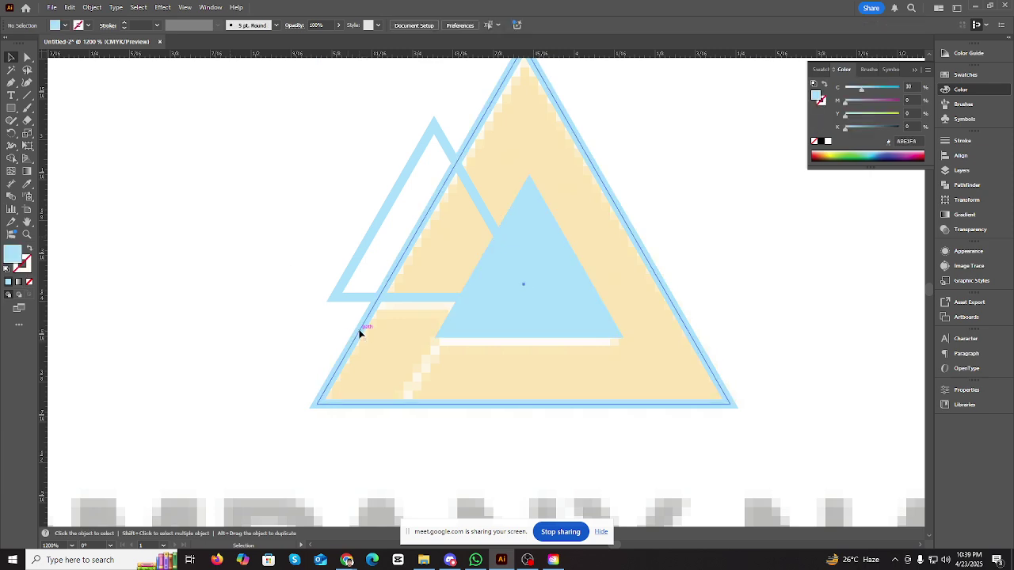
{"action": "left_click", "coordinate": [29, 250]}
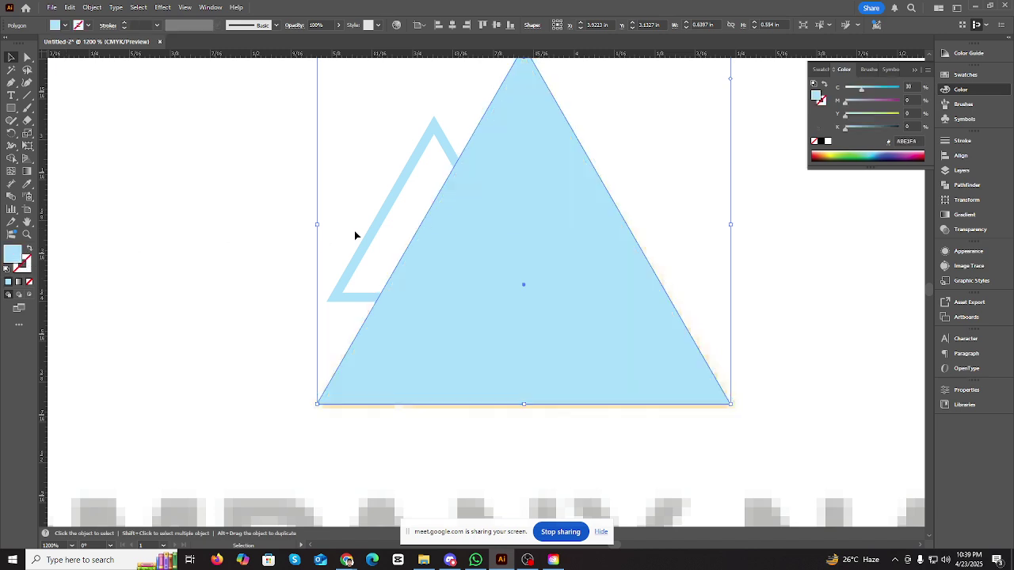
{"action": "left_click_drag", "start_coordinate": [894, 103], "coordinate": [902, 103]}
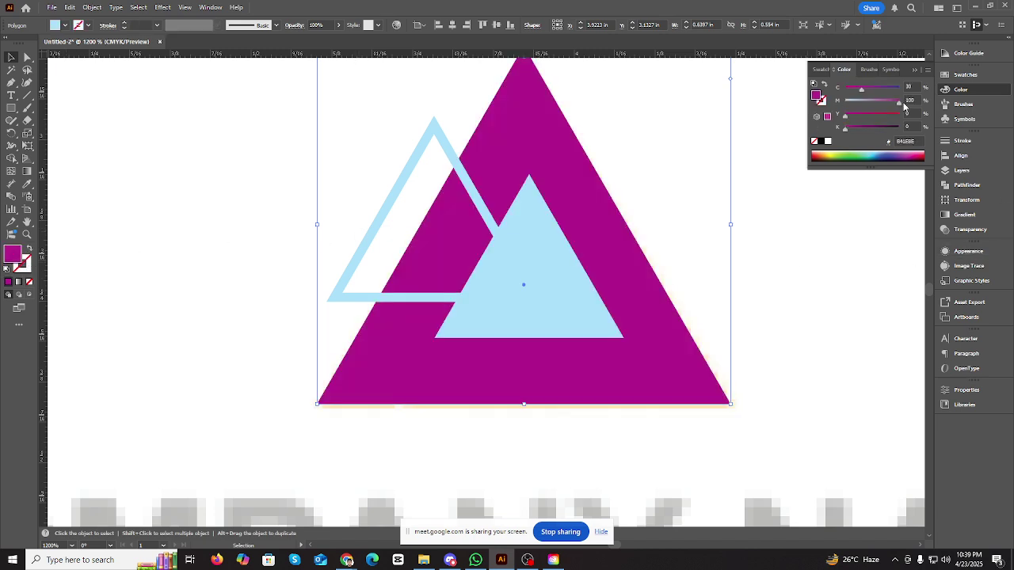
- Subtract the light blue inner triangle from the large magenta triangle with Pathfinder's Minus Front
{"action": "left_click", "coordinate": [537, 267]}
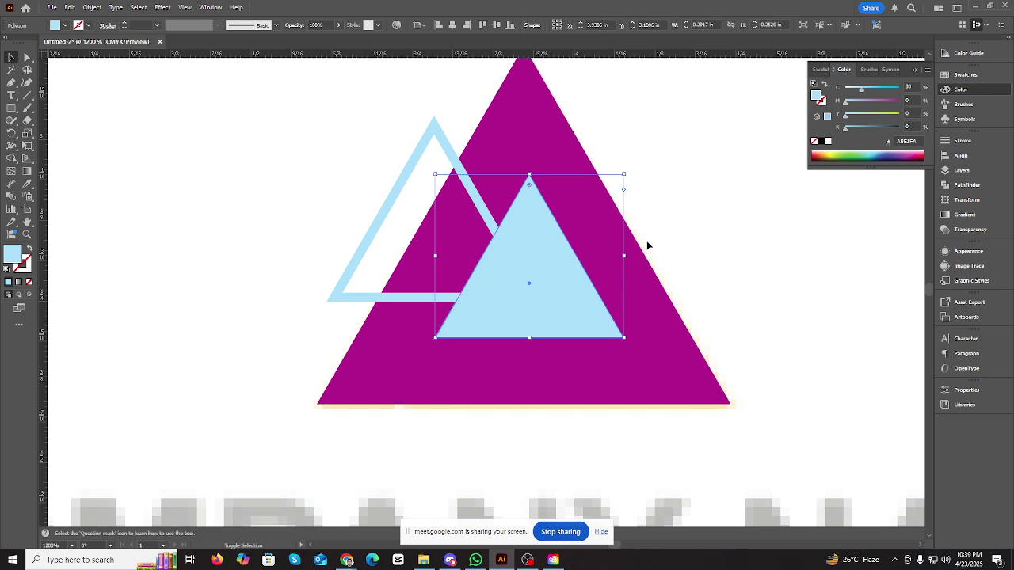
{"action": "left_click", "coordinate": [642, 293], "text": "shift"}
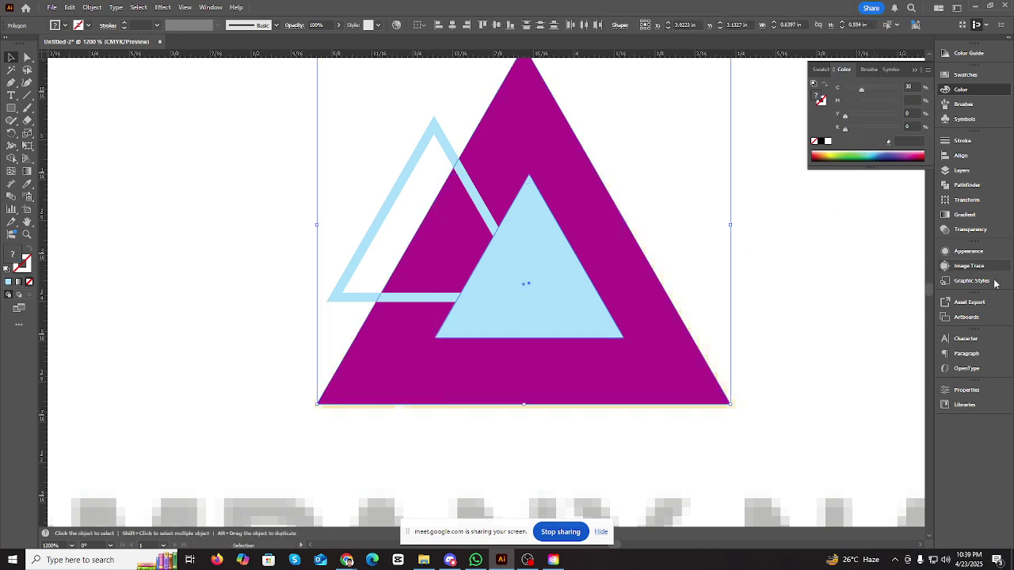
{"action": "left_click", "coordinate": [962, 187]}
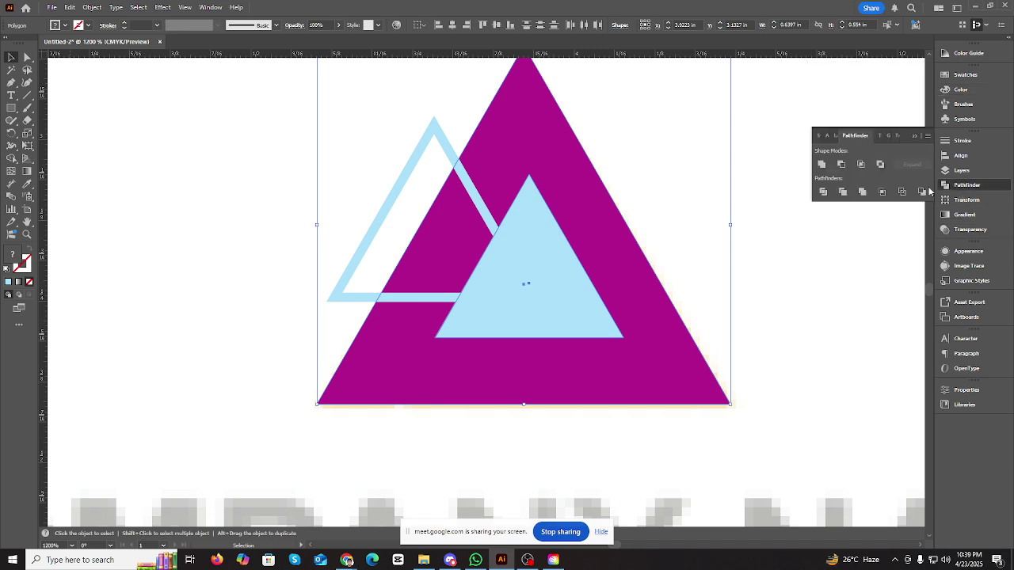
{"action": "left_click", "coordinate": [841, 164]}
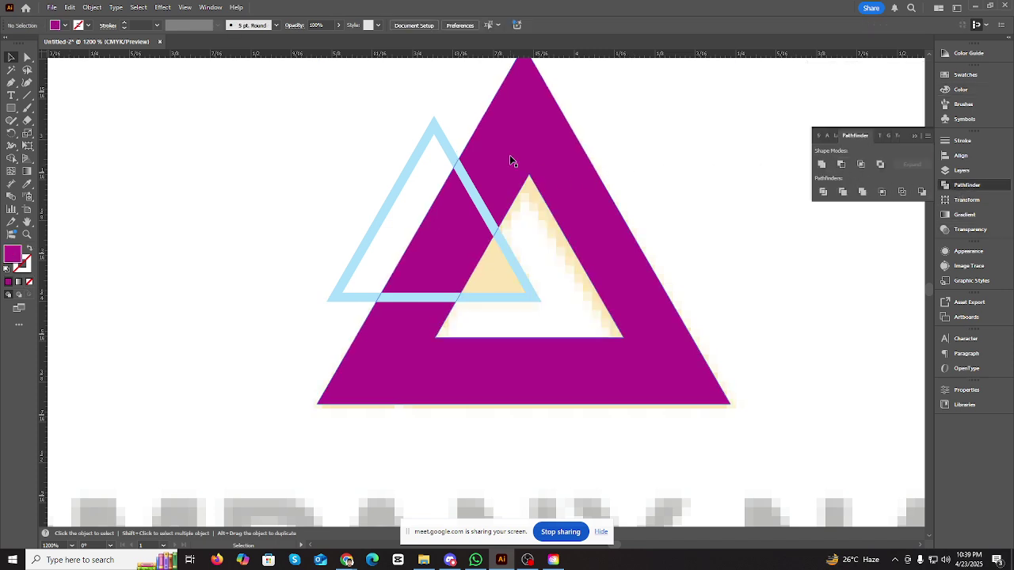
- Swap the offset triangle's fill and stroke, and split it together with the hollow magenta triangle using Pathfinder's Divide
{"action": "left_click", "coordinate": [456, 161]}
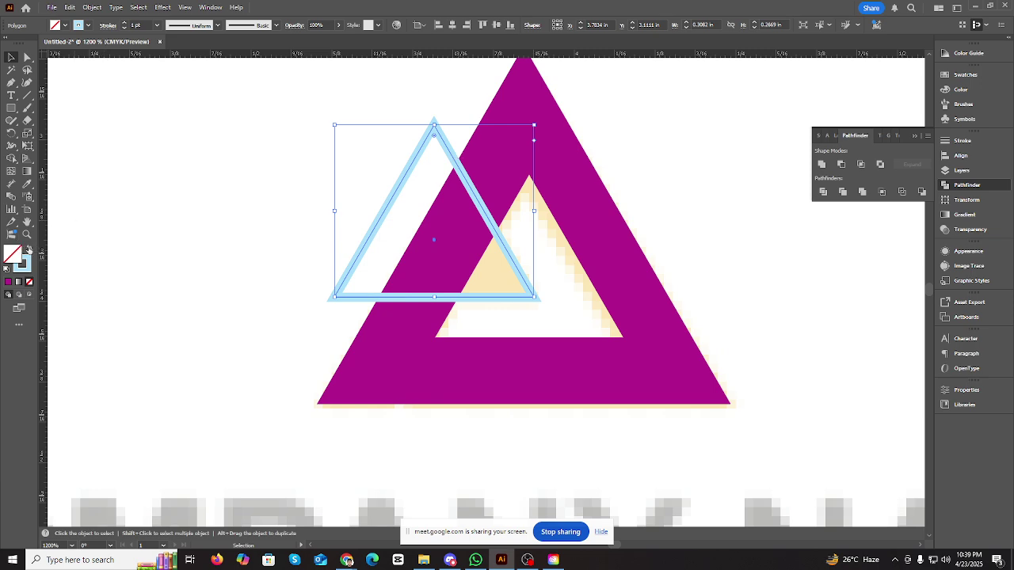
{"action": "left_click", "coordinate": [28, 249]}
{"action": "left_click", "coordinate": [492, 157], "text": "shift"}
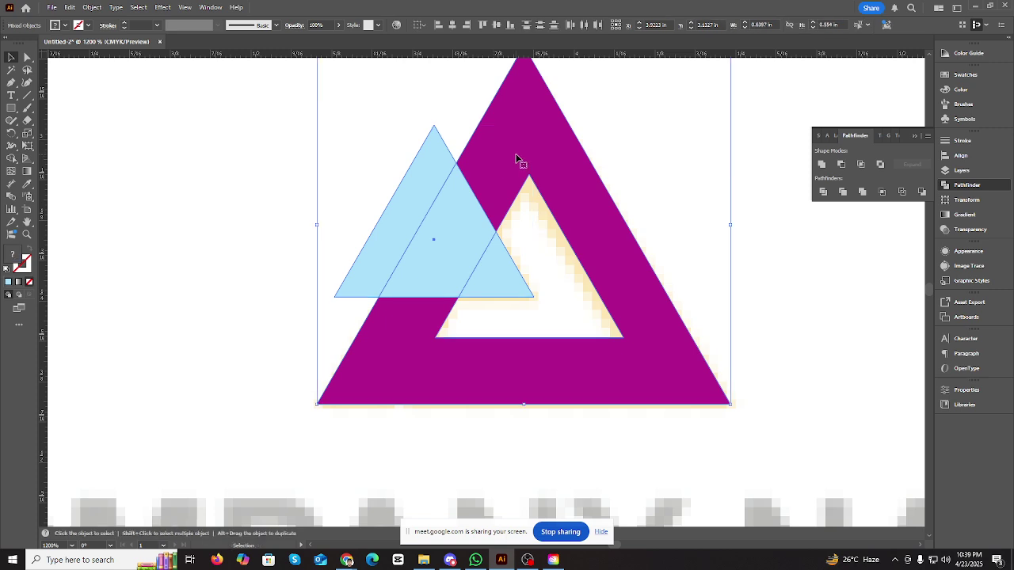
{"action": "left_click", "coordinate": [825, 192]}
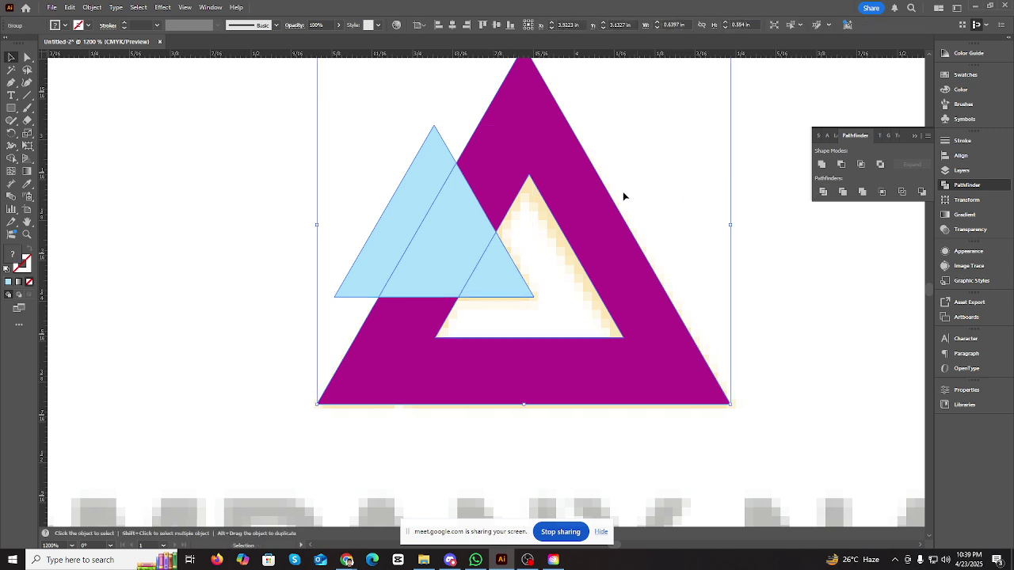
- Ungroup the divided shapes and delete the light blue piece lying outside the magenta triangle
{"action": "right_click", "coordinate": [578, 192]}
{"action": "left_click", "coordinate": [606, 345]}
{"action": "left_click", "coordinate": [646, 229]}
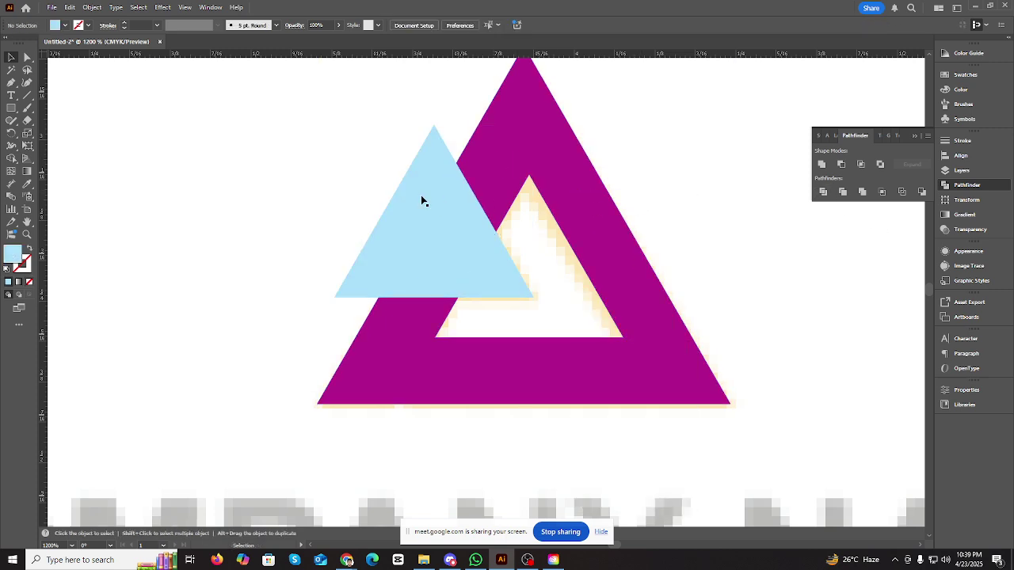
{"action": "left_click", "coordinate": [416, 190]}
{"action": "key", "text": "Delete"}
- Match the overlapping light blue piece to the magenta fill with the Eyedropper, and unite it with the large magenta triangle
{"action": "left_click", "coordinate": [459, 227]}
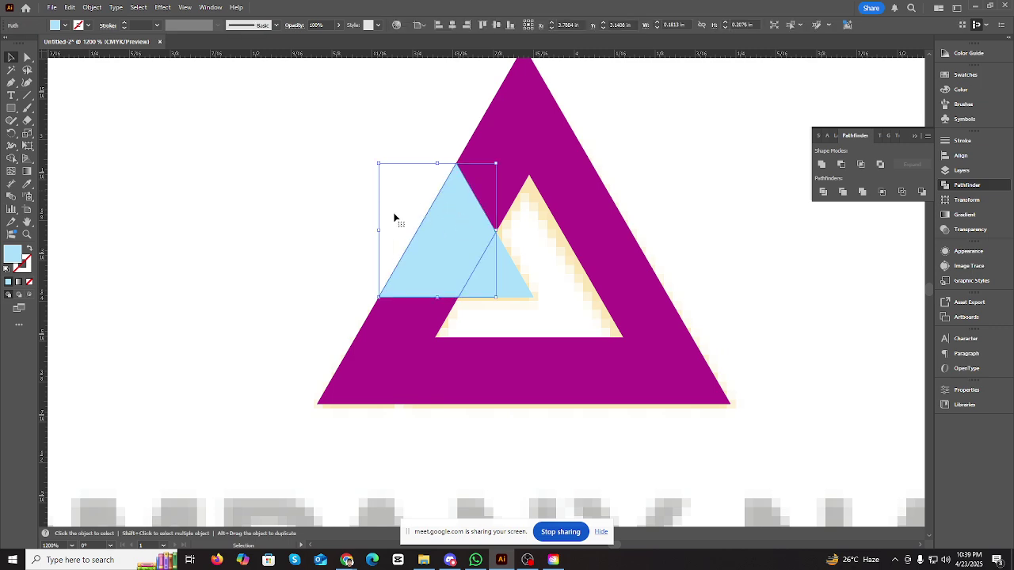
{"action": "left_click", "coordinate": [26, 184]}
{"action": "left_click", "coordinate": [535, 161]}
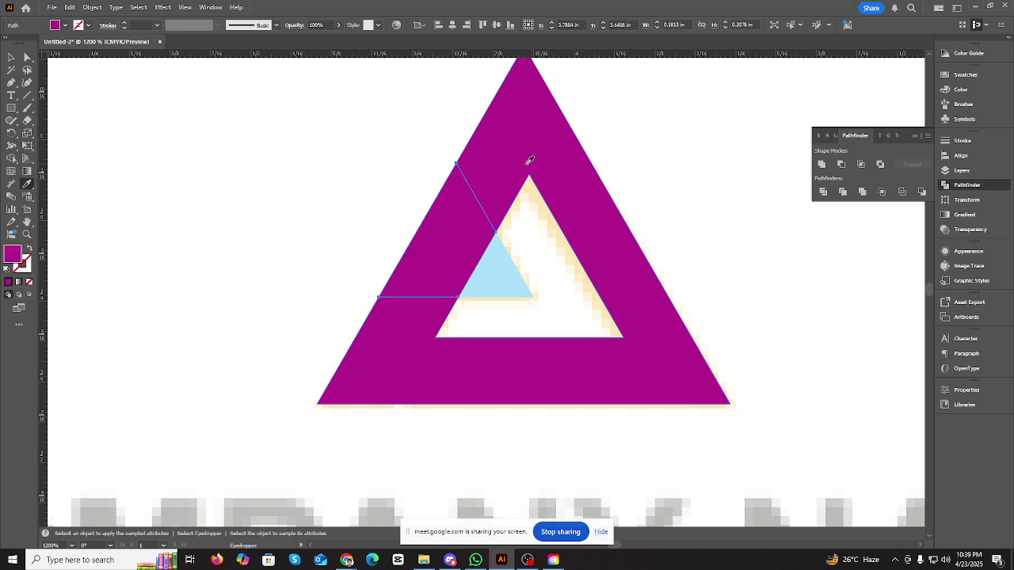
{"action": "key", "text": "v"}
{"action": "left_click", "coordinate": [512, 97]}
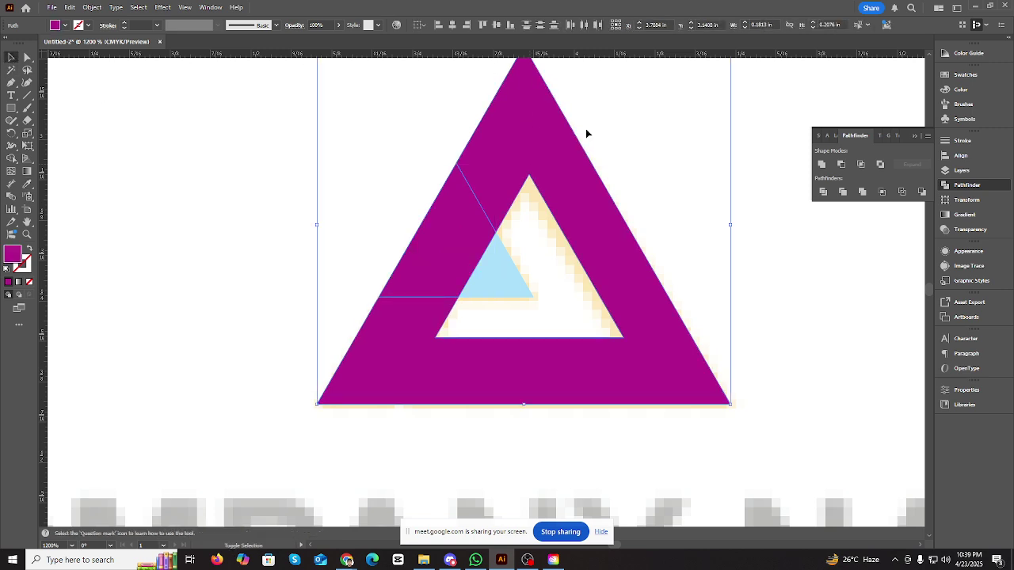
{"action": "left_click", "coordinate": [658, 146]}
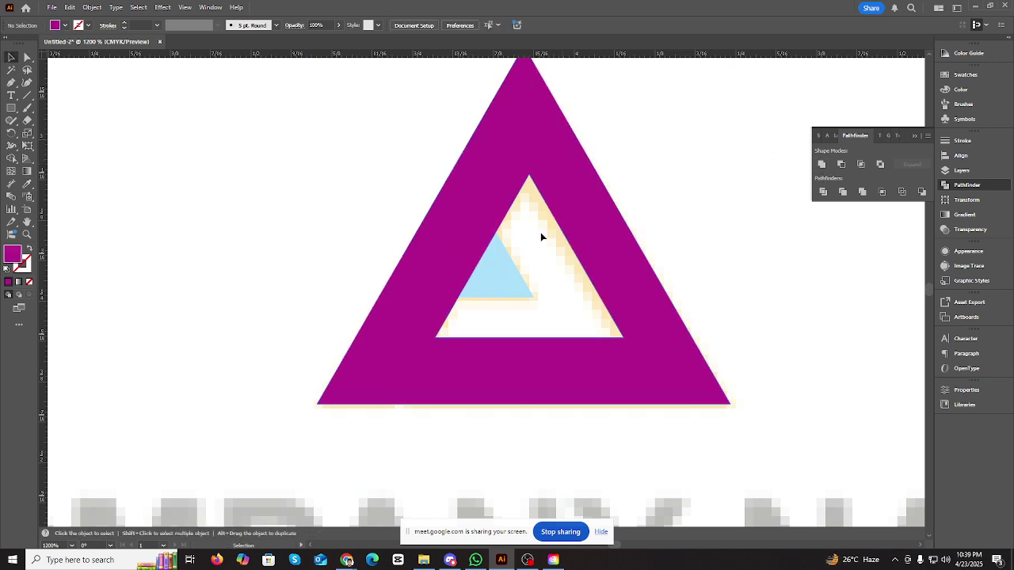
- Fill the remaining small light blue triangle inside the logo with black
{"action": "left_click", "coordinate": [503, 265]}
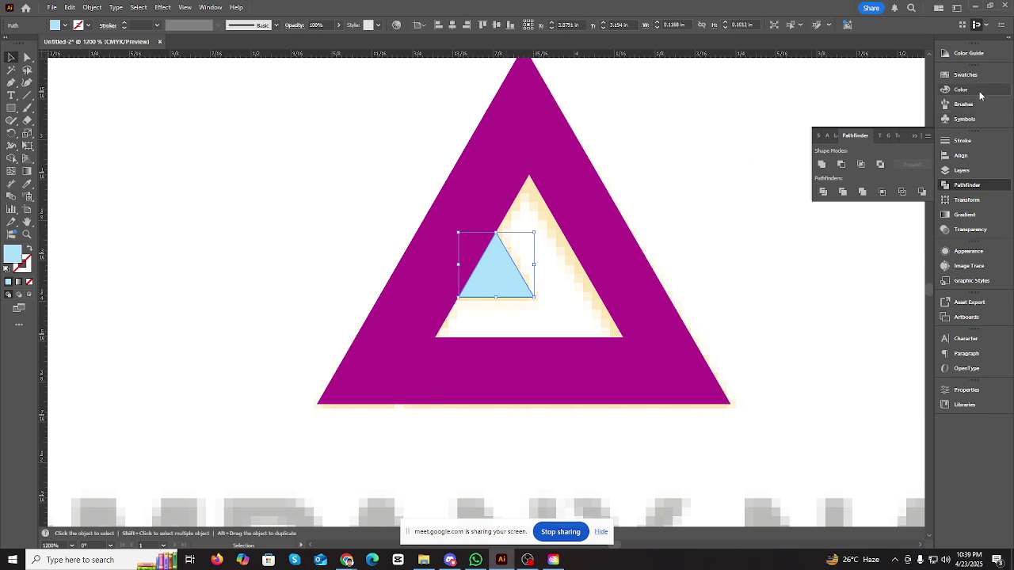
{"action": "left_click", "coordinate": [947, 90]}
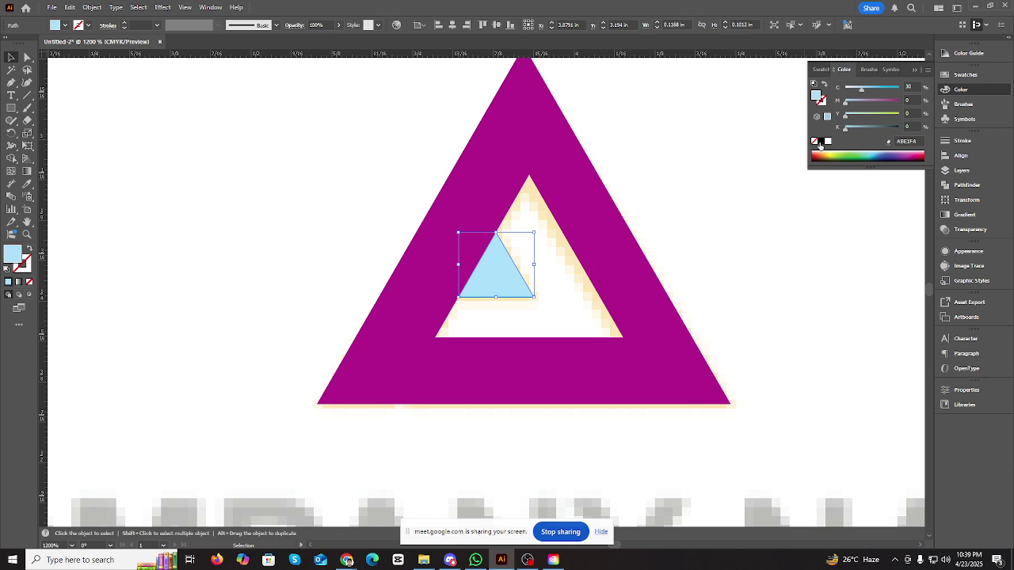
{"action": "left_click", "coordinate": [820, 143]}
{"action": "left_click", "coordinate": [391, 186]}
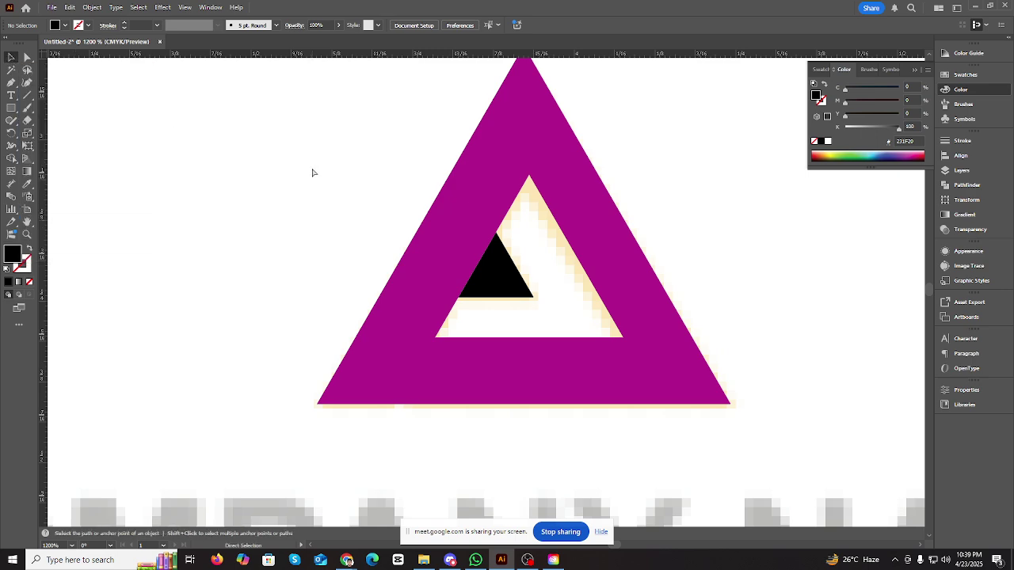
- Delete the large magenta triangle to view the faded reference logo beneath it, and undo the deletion
{"action": "key", "text": "ctrl+plus"}
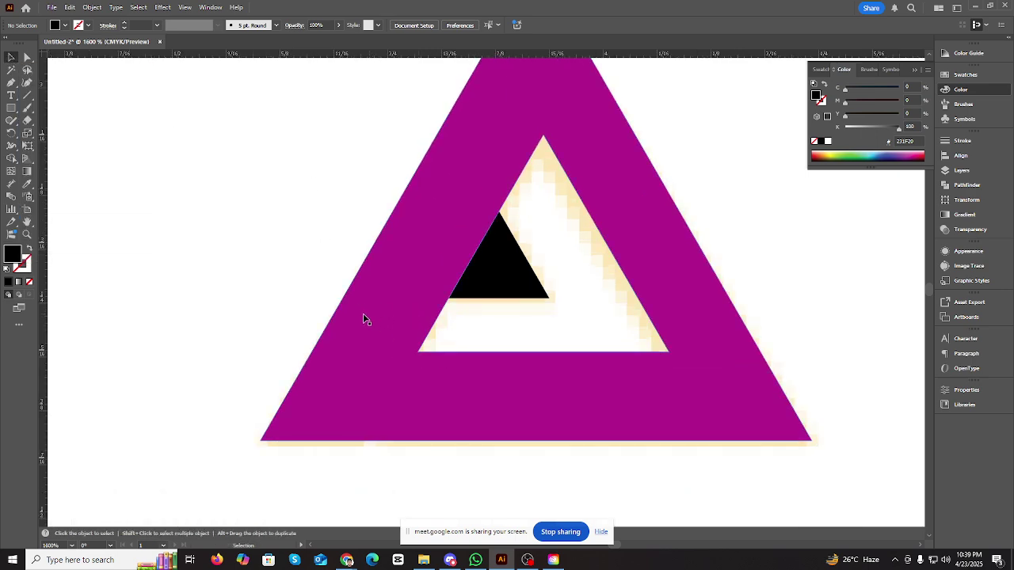
{"action": "left_click", "coordinate": [401, 290]}
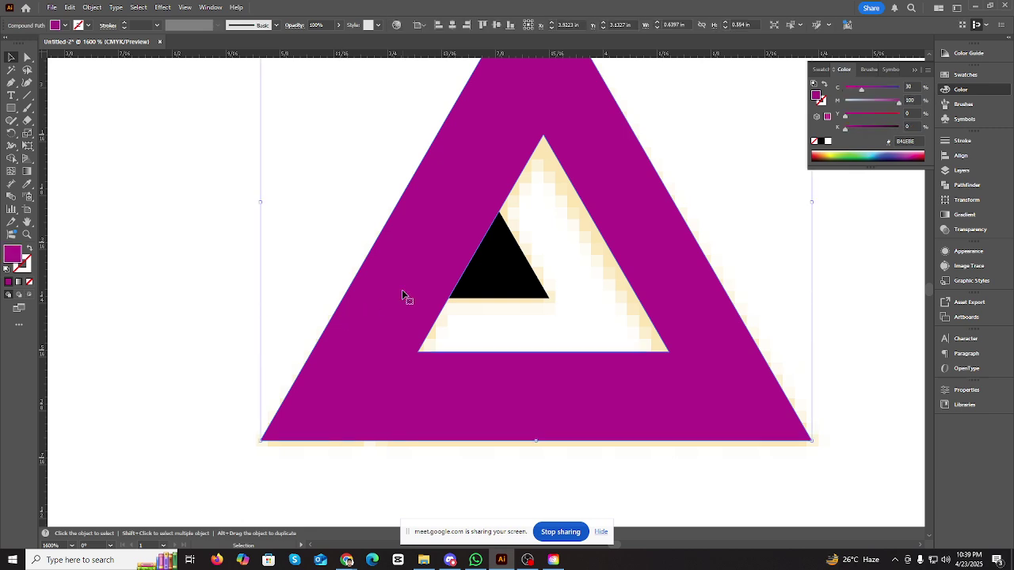
{"action": "key", "text": "Delete"}
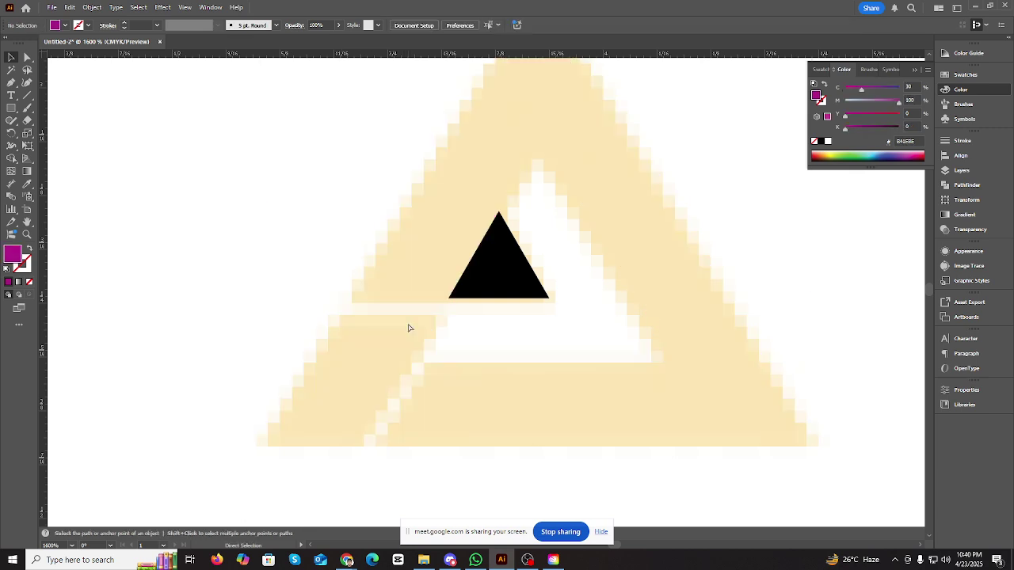
{"action": "key", "text": "ctrl+z"}
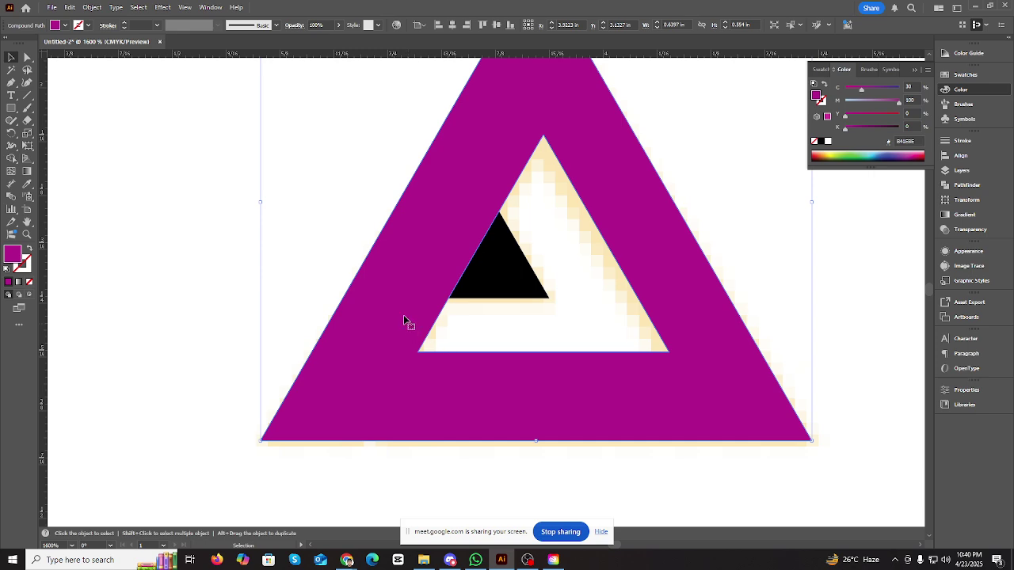
{"action": "left_click", "coordinate": [312, 256]}
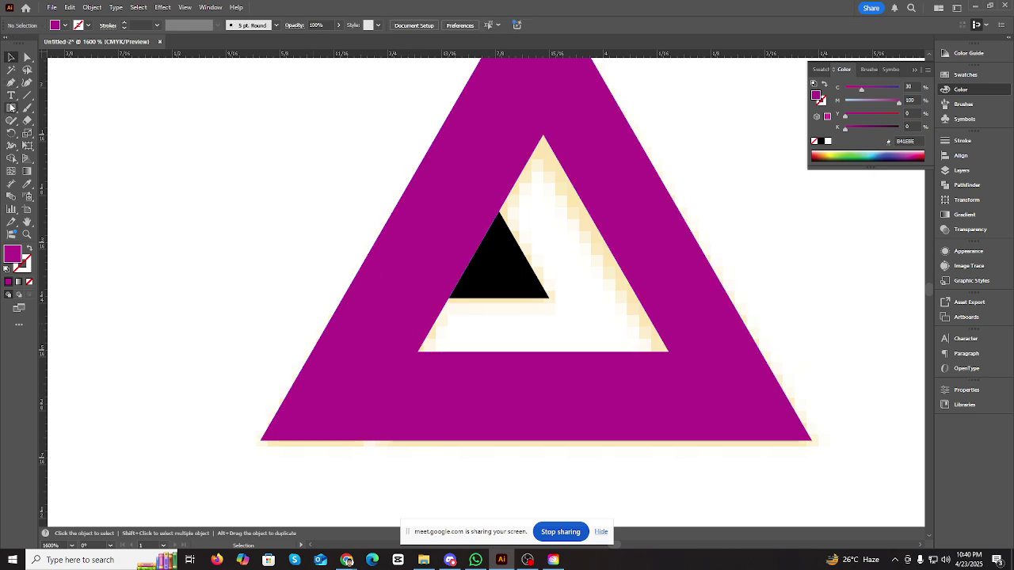
- Draw a thin horizontal bar about 0.29 by 0.014 in across the triangle's left arm and move it just below the black triangle
{"action": "left_click", "coordinate": [11, 107]}
{"action": "left_click_drag", "start_coordinate": [509, 291], "coordinate": [256, 304]}
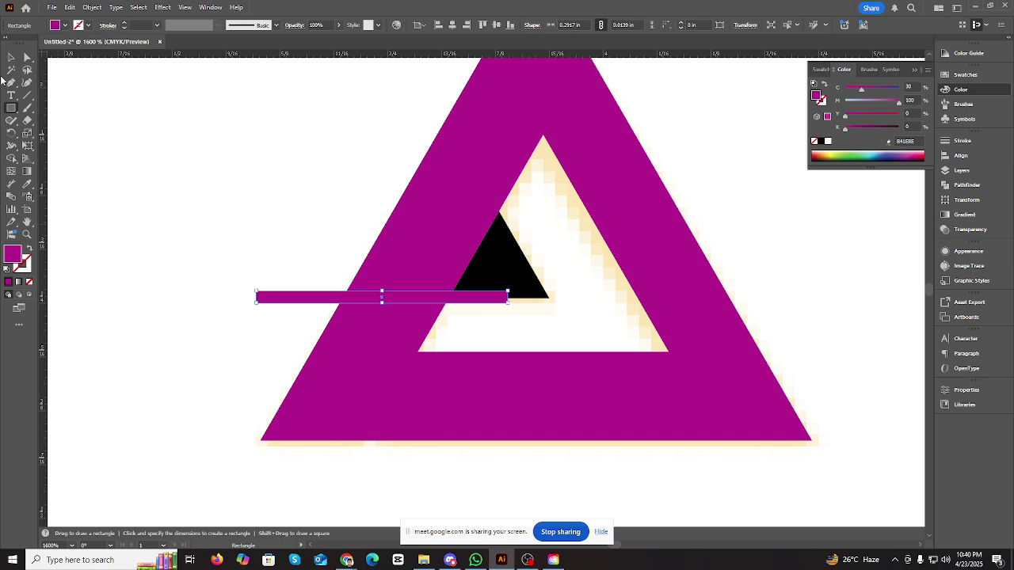
{"action": "left_click", "coordinate": [11, 57]}
{"action": "key", "text": "ctrl+plus"}
{"action": "key", "text": "ctrl+plus"}
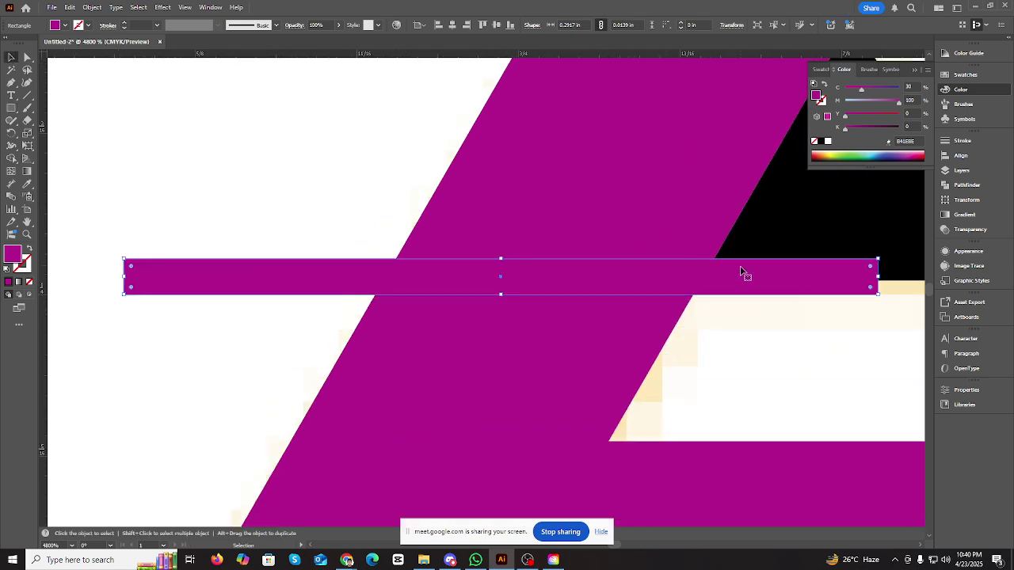
{"action": "left_click_drag", "start_coordinate": [729, 278], "coordinate": [753, 309]}
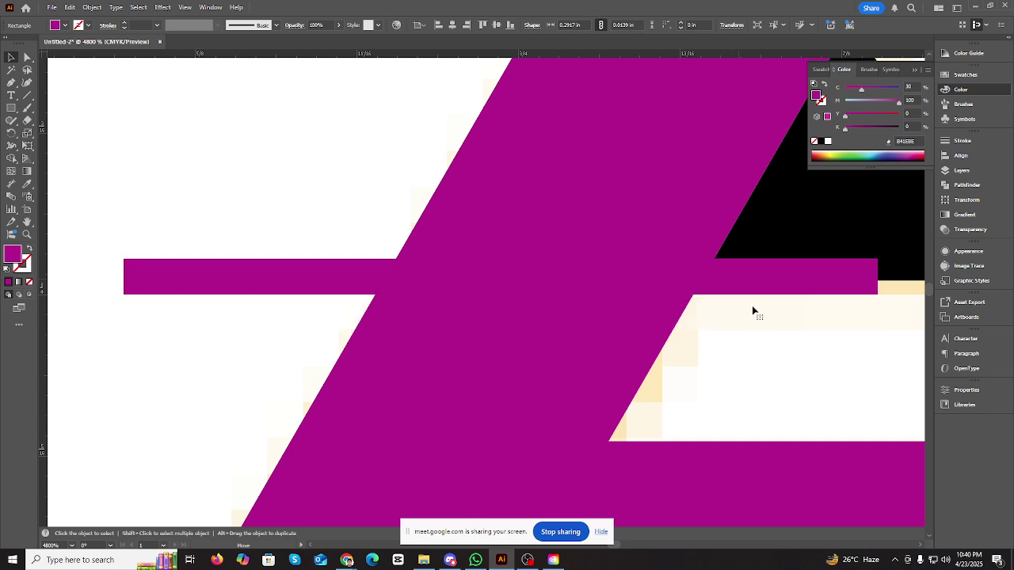
{"action": "key", "text": "ctrl+minus"}
{"action": "key", "text": "ctrl+minus"}
{"action": "key", "text": "Down"}
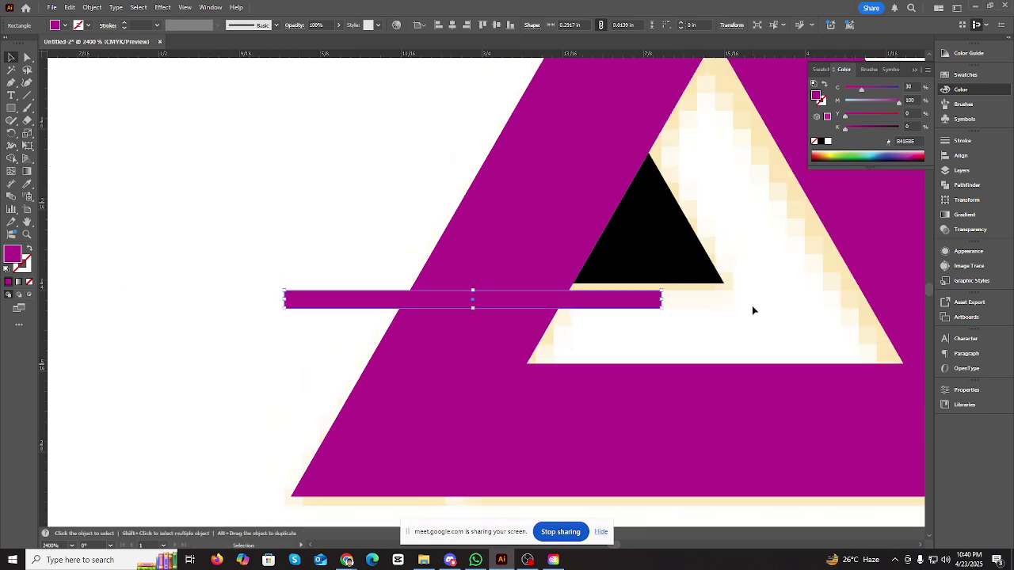
- Stretch the horizontal bar upward over the black triangle's base to a height of 0.0278 in
{"action": "key", "text": "ctrl+minus"}
{"action": "key", "text": "ctrl+minus"}
{"action": "key", "text": "ctrl+minus"}
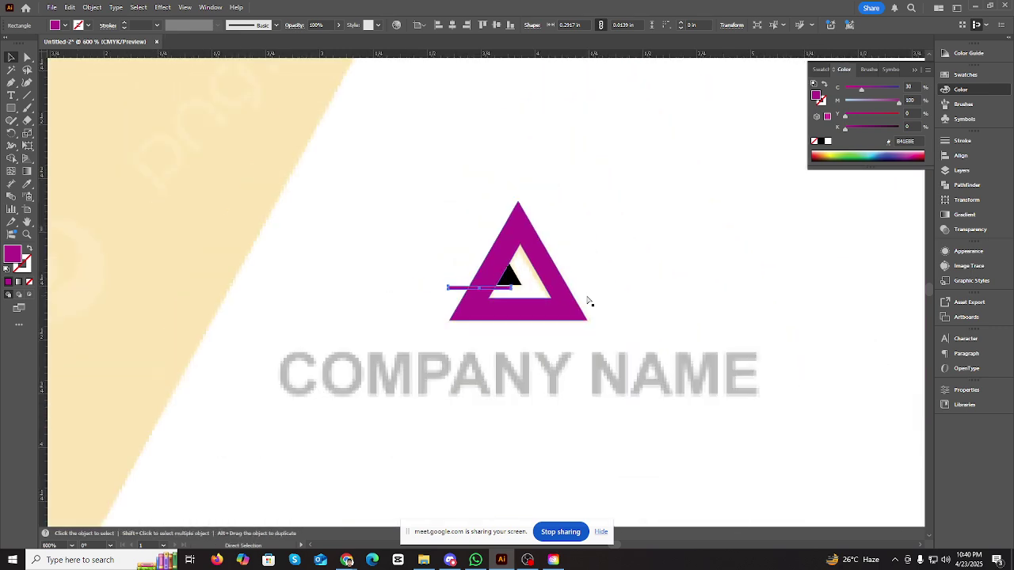
{"action": "key", "text": "ctrl+equal"}
{"action": "key", "text": "ctrl+equal"}
{"action": "key", "text": "ctrl+equal"}
{"action": "key", "text": "ctrl+equal"}
{"action": "key", "text": "v"}
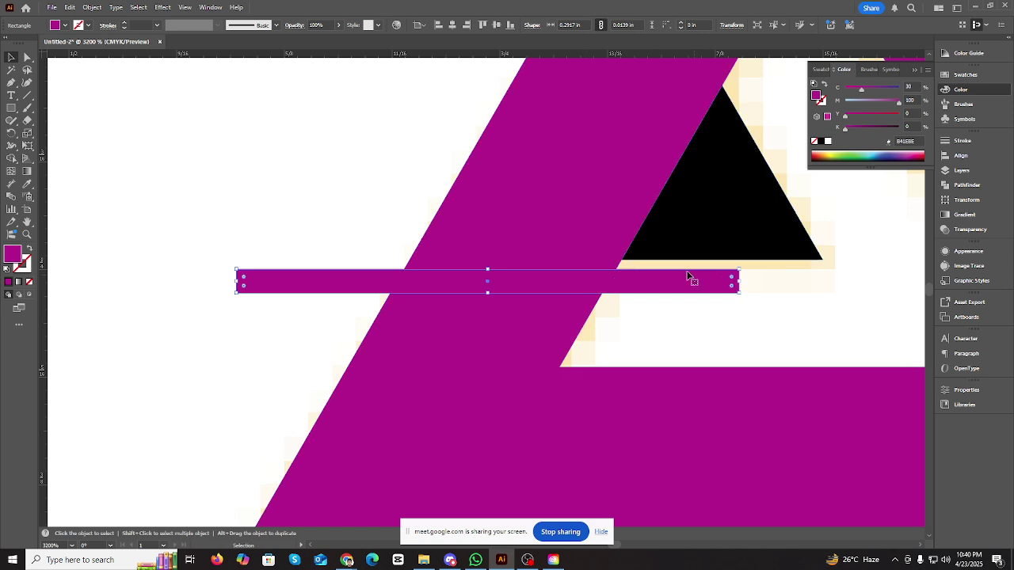
{"action": "left_click_drag", "start_coordinate": [488, 269], "coordinate": [493, 255]}
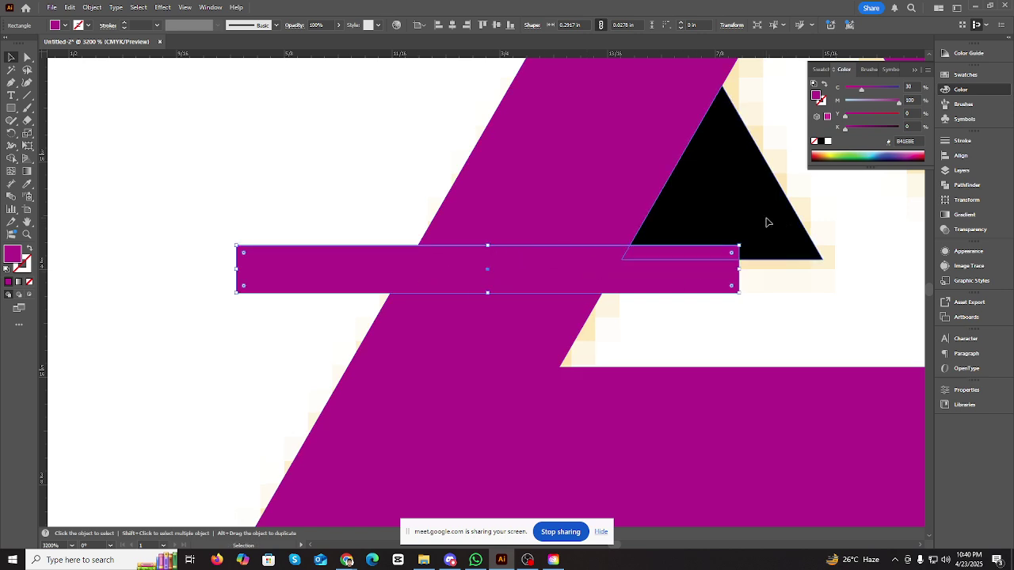
- Move the small black triangle up so its base rests on the horizontal bar's top edge
{"action": "left_click", "coordinate": [767, 223]}
{"action": "key", "text": "Up"}
{"action": "key", "text": "Down"}
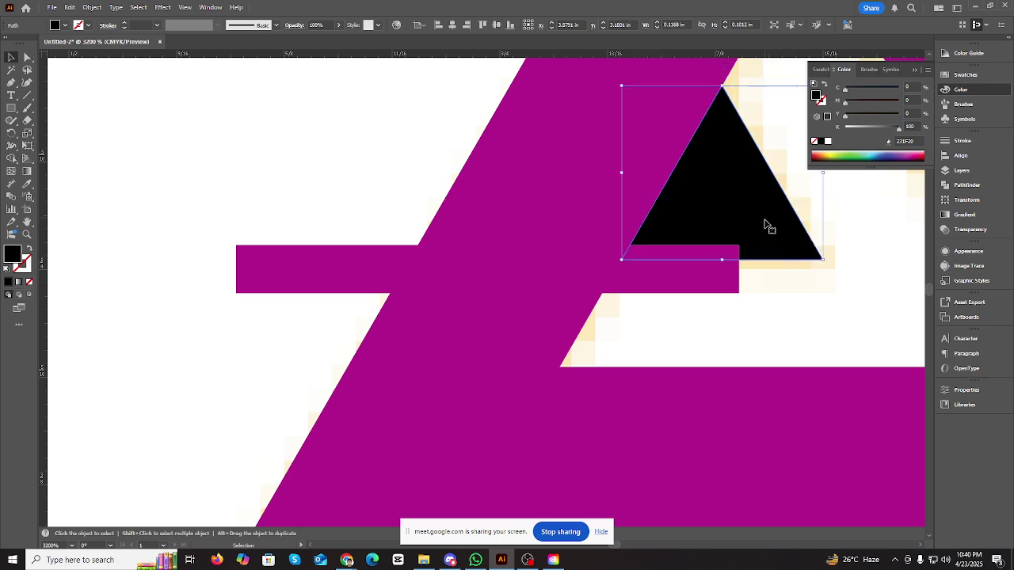
{"action": "key", "text": "Up"}
{"action": "left_click", "coordinate": [725, 229]}
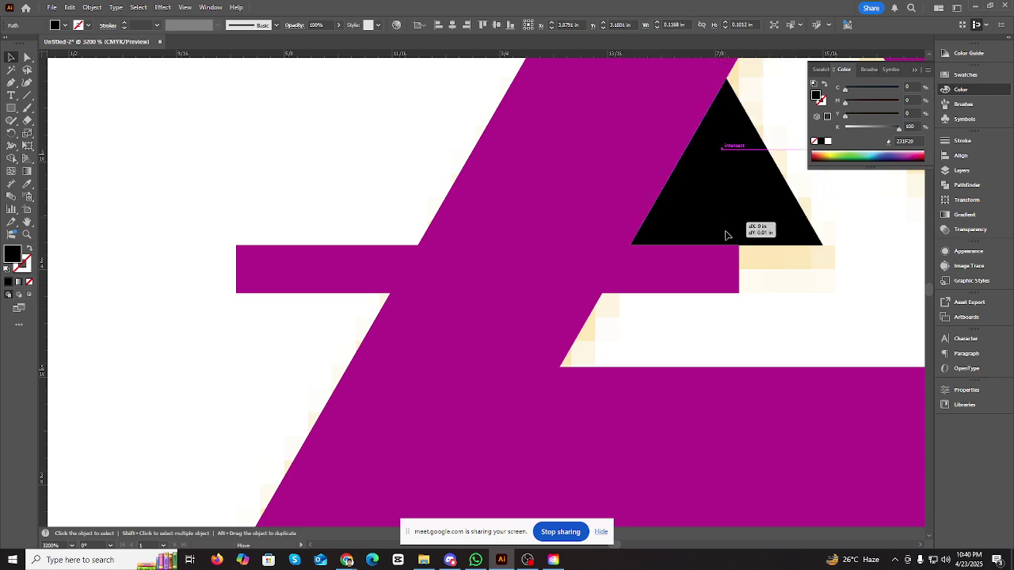
- Reduce the horizontal bar's height to 0.0139 in by raising its bottom edge
{"action": "left_click", "coordinate": [783, 299]}
{"action": "key", "text": "ctrl+minus"}
{"action": "left_click", "coordinate": [614, 283]}
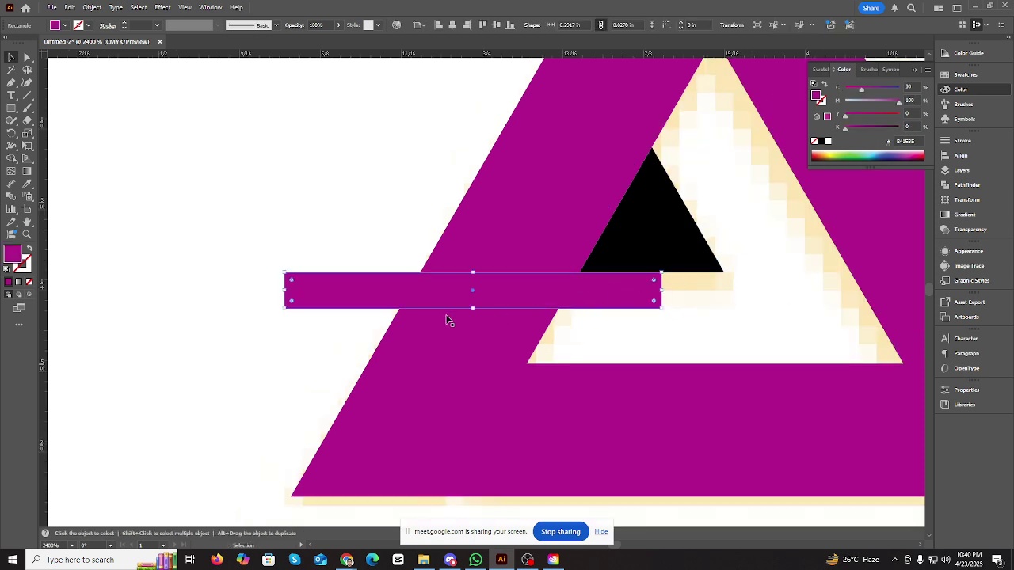
{"action": "left_click_drag", "start_coordinate": [473, 307], "coordinate": [474, 290]}
- Duplicate the horizontal bar, rotate the copy roughly parallel to the triangle's left side, and move it down across the bottom arm
{"action": "scroll", "coordinate": [557, 290], "scroll_direction": "down", "scroll_amount": 3}
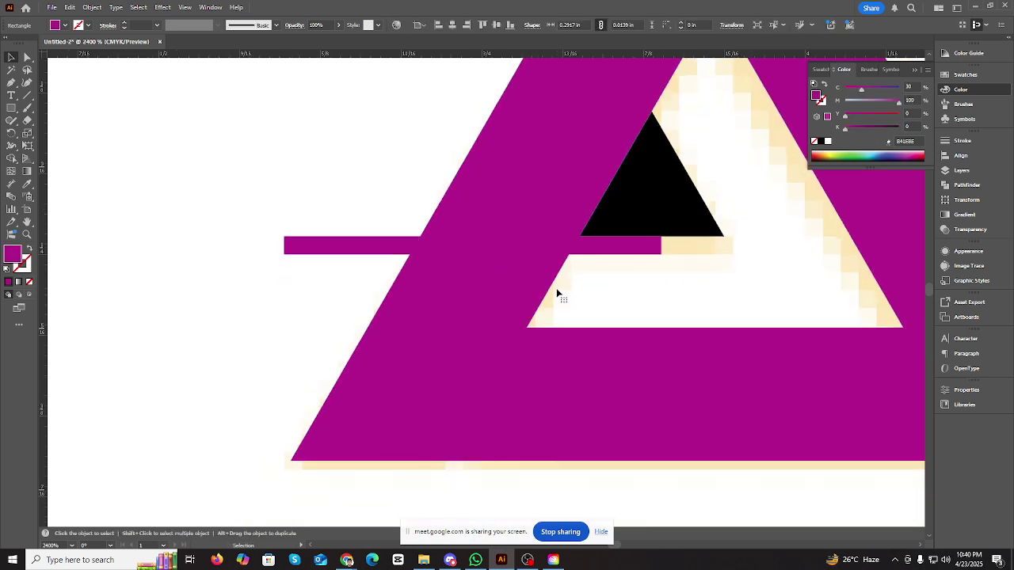
{"action": "left_click_drag", "start_coordinate": [631, 206], "coordinate": [518, 196]}
{"action": "left_click_drag", "start_coordinate": [519, 196], "coordinate": [519, 196]}
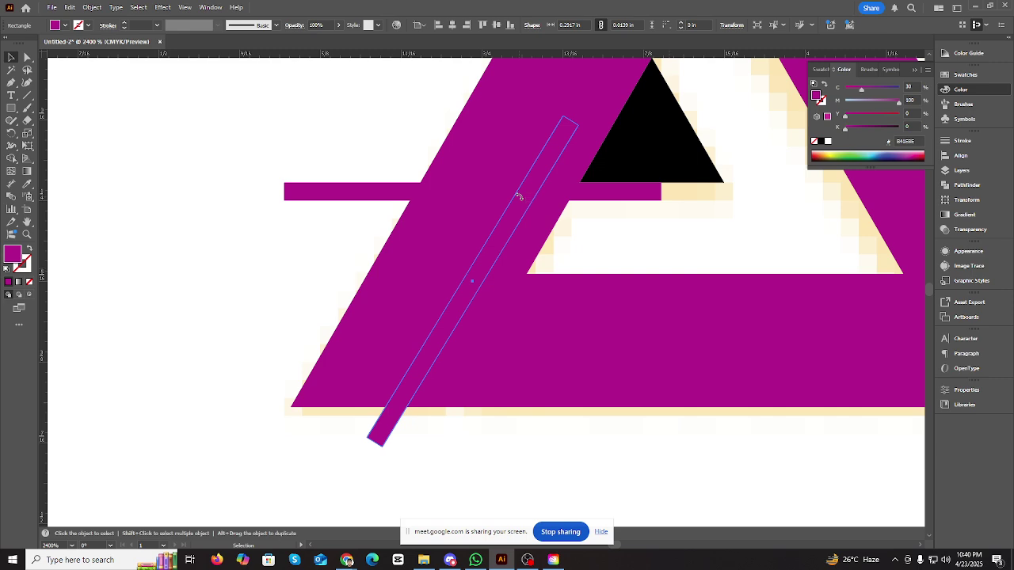
{"action": "left_click_drag", "start_coordinate": [490, 252], "coordinate": [491, 339]}
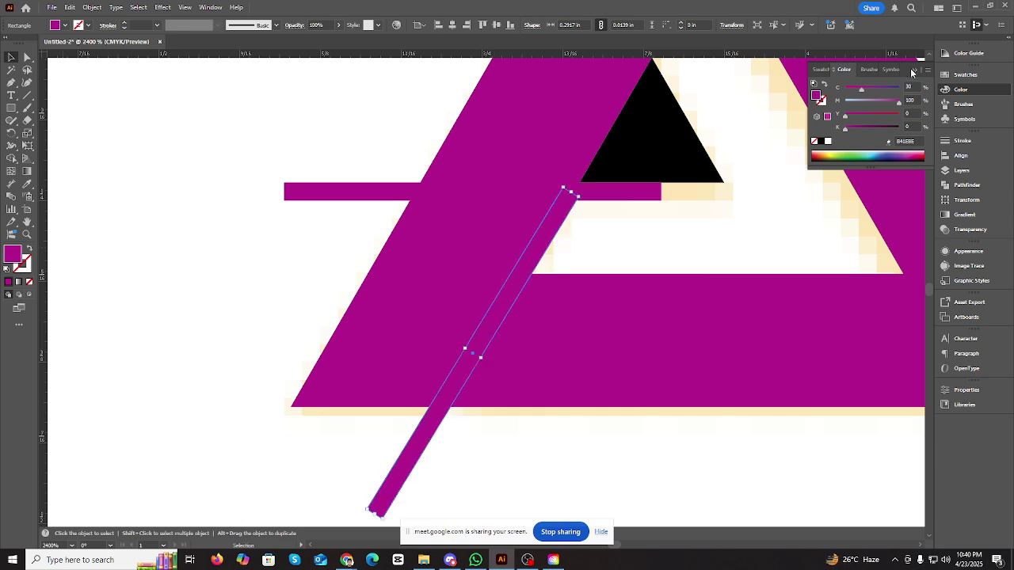
- Set the diagonal bar's magenta to 33% and move it to the triangle's lower-left inner corner, crossing the bottom arm
{"action": "left_click", "coordinate": [862, 102]}
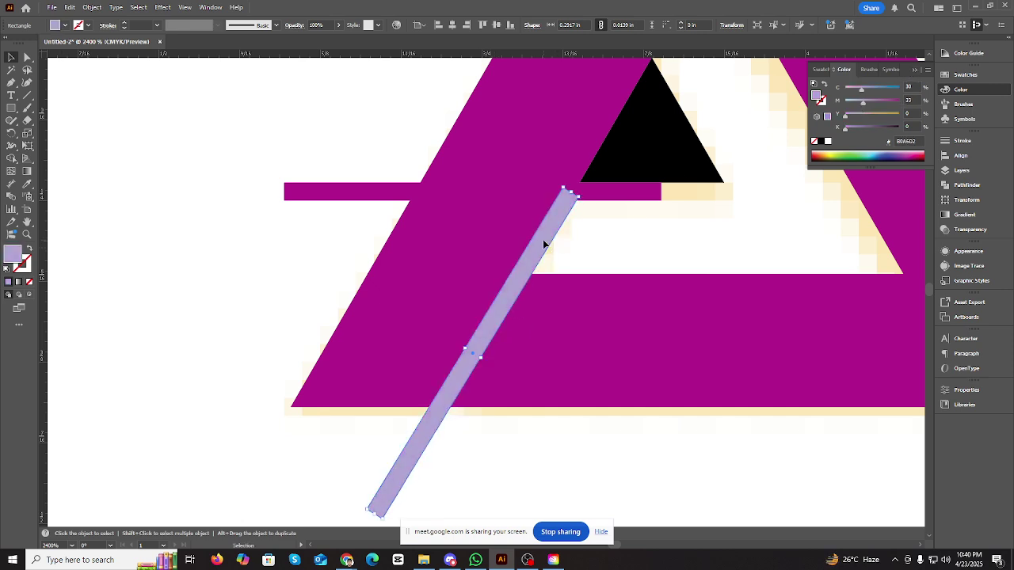
{"action": "left_click_drag", "start_coordinate": [543, 244], "coordinate": [532, 292]}
{"action": "left_click", "coordinate": [457, 278], "text": "shift"}
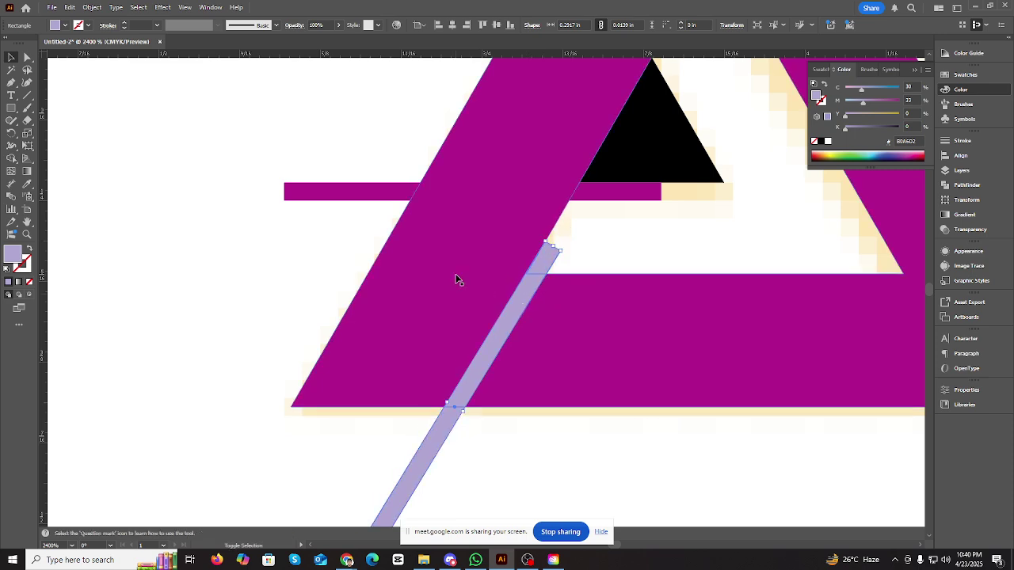
{"action": "left_click", "coordinate": [610, 243]}
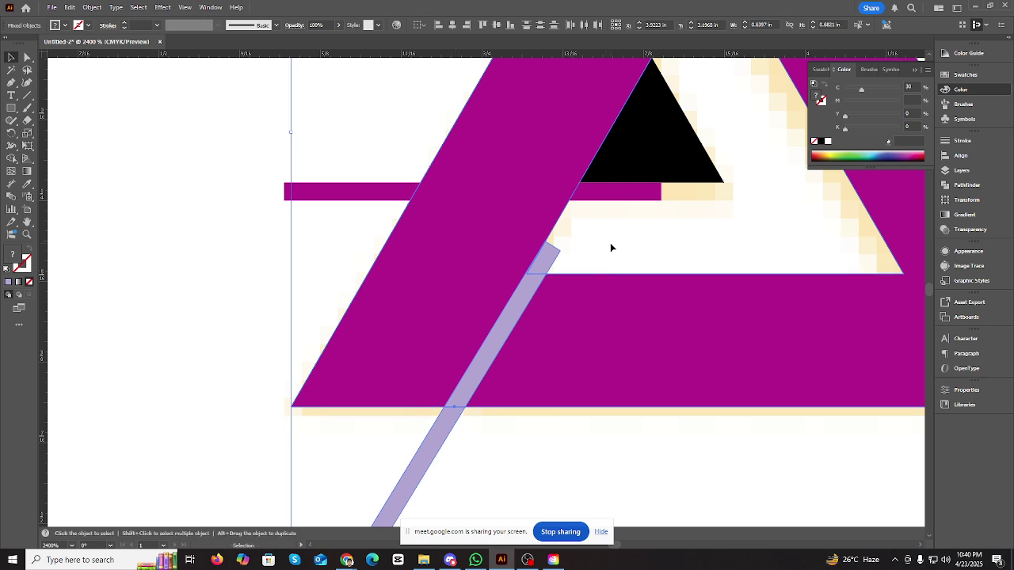
- Select the diagonal bar and switch to outline view to examine its alignment with the triangle's inner corner
{"action": "key", "text": "ctrl+equal"}
{"action": "key", "text": "ctrl+equal"}
{"action": "key", "text": "ctrl+equal"}
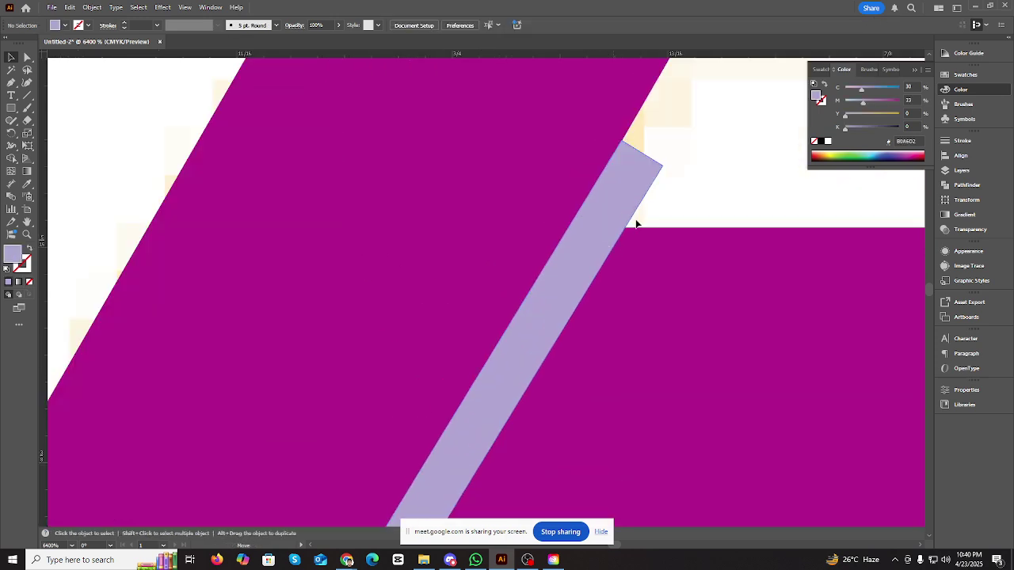
{"action": "left_click", "coordinate": [636, 224]}
{"action": "key", "text": "a"}
{"action": "key", "text": "v"}
{"action": "key", "text": "ctrl+y"}
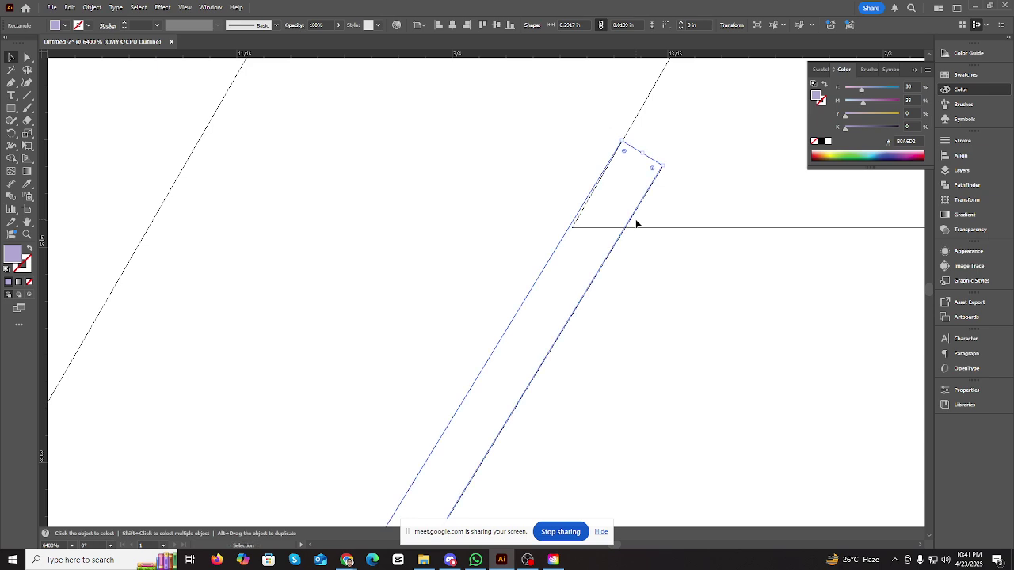
{"action": "key", "text": "ctrl+minus"}
{"action": "key", "text": "ctrl+minus"}
{"action": "key", "text": "ctrl+minus"}
{"action": "key", "text": "ctrl+minus"}
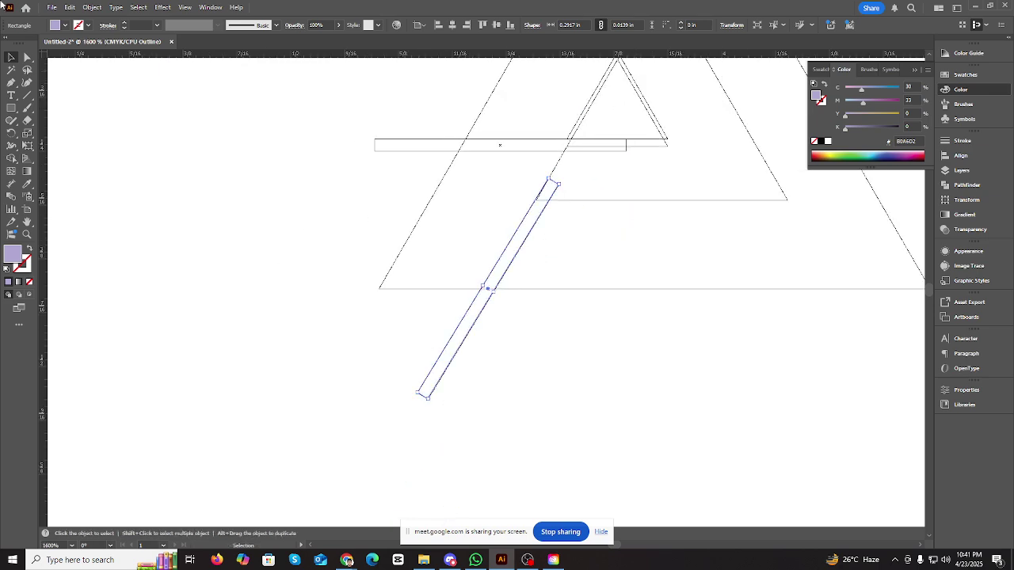
- Shift the diagonal bar slightly along the inner left edge and rotate it a little closer to the edge's angle
{"action": "left_click", "coordinate": [587, 354]}
{"action": "key", "text": "ctrl+plus"}
{"action": "key", "text": "ctrl+plus"}
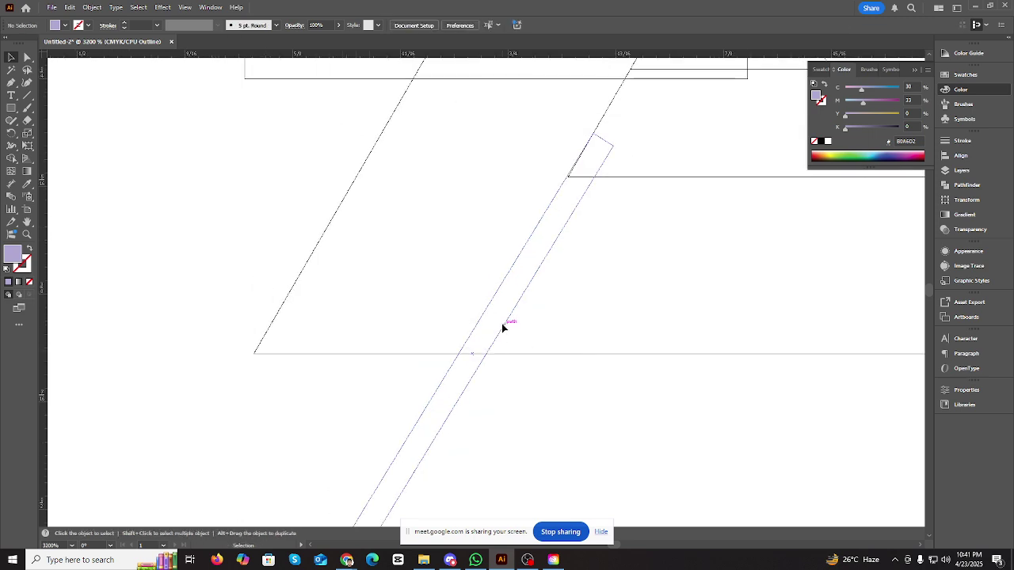
{"action": "left_click_drag", "start_coordinate": [502, 327], "coordinate": [539, 290]}
{"action": "scroll", "coordinate": [464, 301], "scroll_direction": "down", "scroll_amount": 2}
{"action": "scroll", "coordinate": [525, 328], "scroll_direction": "up", "scroll_amount": 4}
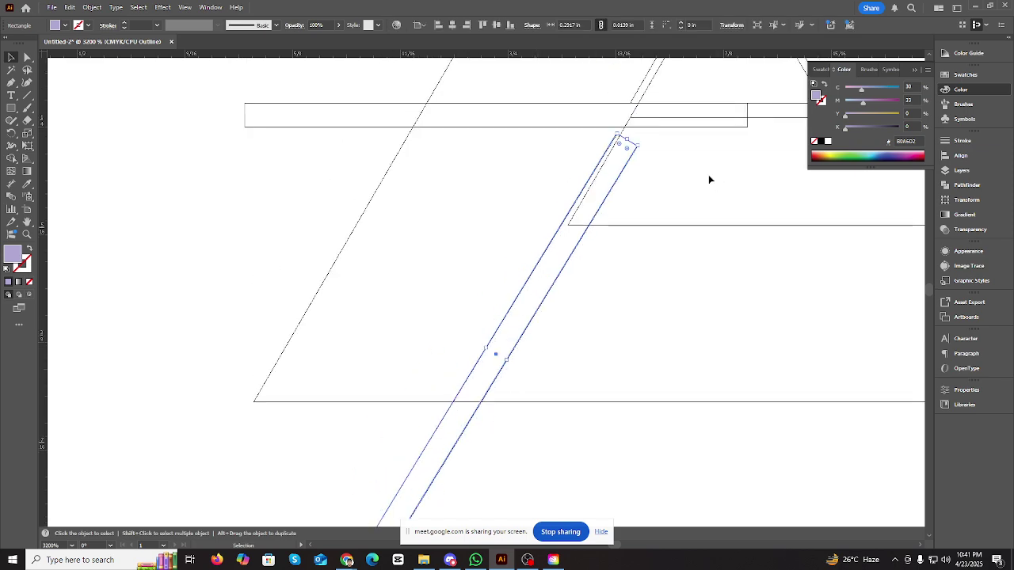
{"action": "left_click_drag", "start_coordinate": [642, 145], "coordinate": [638, 138]}
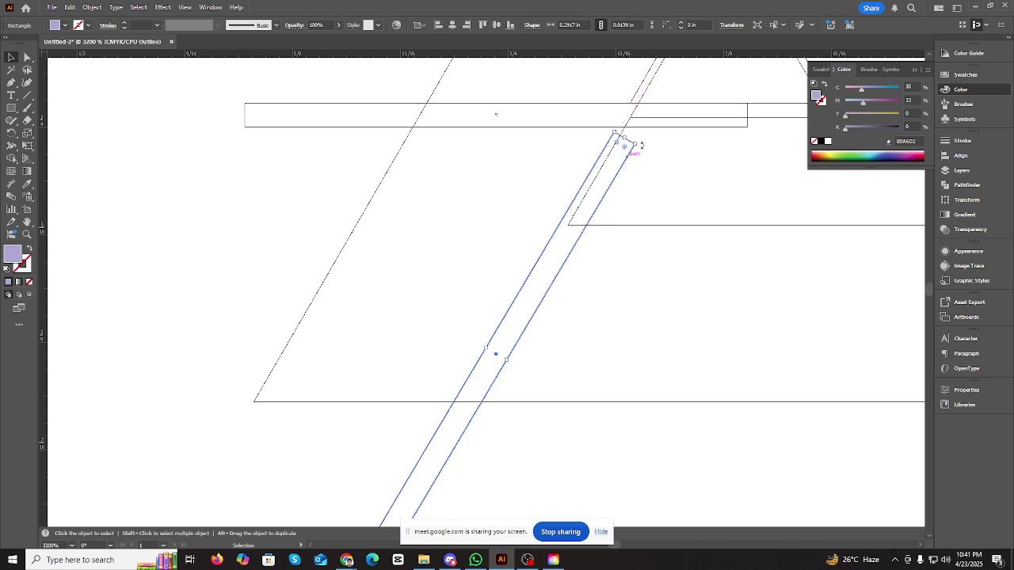
- Rotate the diagonal bar slightly to match the triangle's inner left edge and move it up until it touches the horizontal bar
{"action": "left_click_drag", "start_coordinate": [642, 144], "coordinate": [640, 136]}
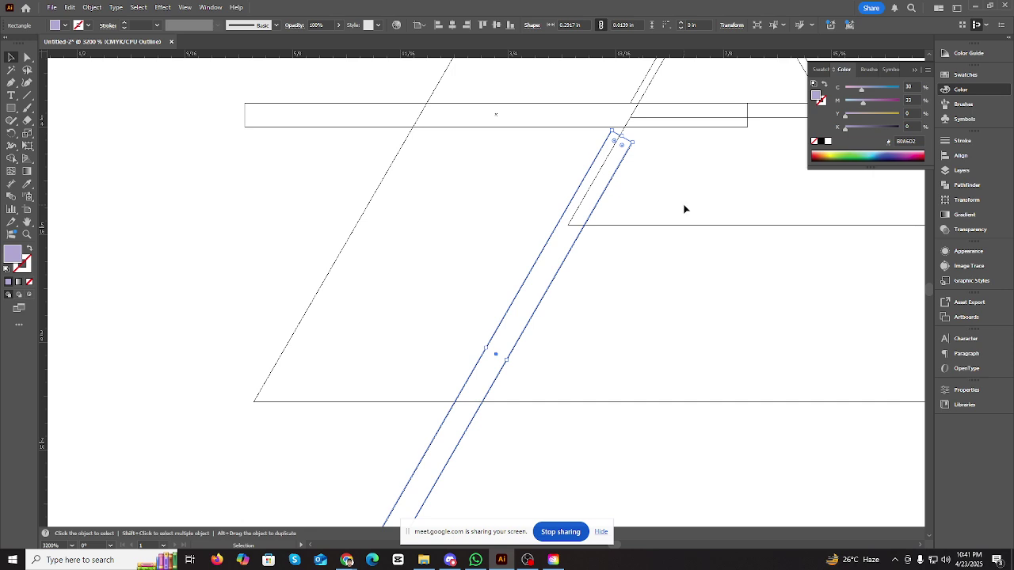
{"action": "key", "text": "ctrl+y"}
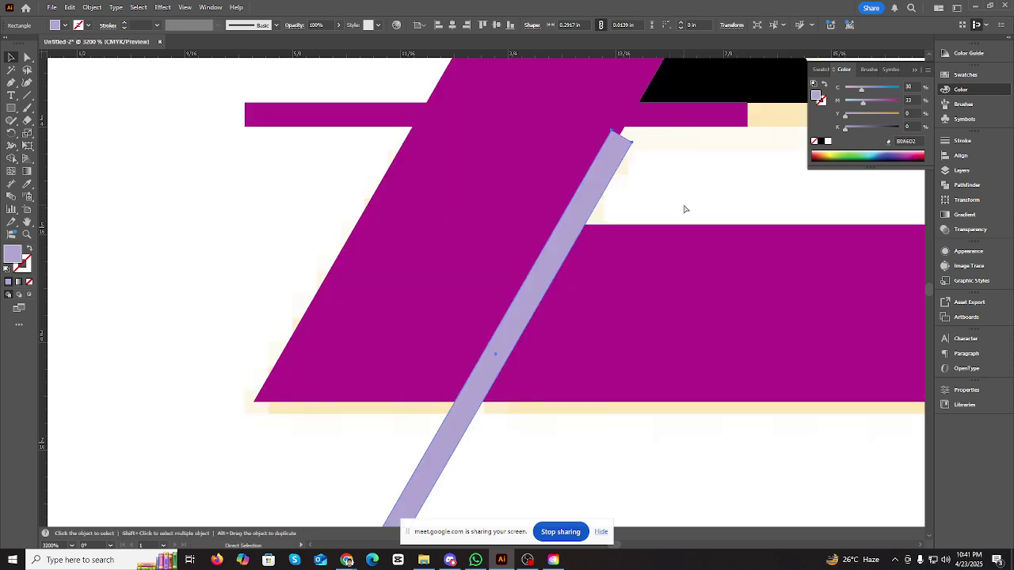
{"action": "double_click", "coordinate": [591, 213]}
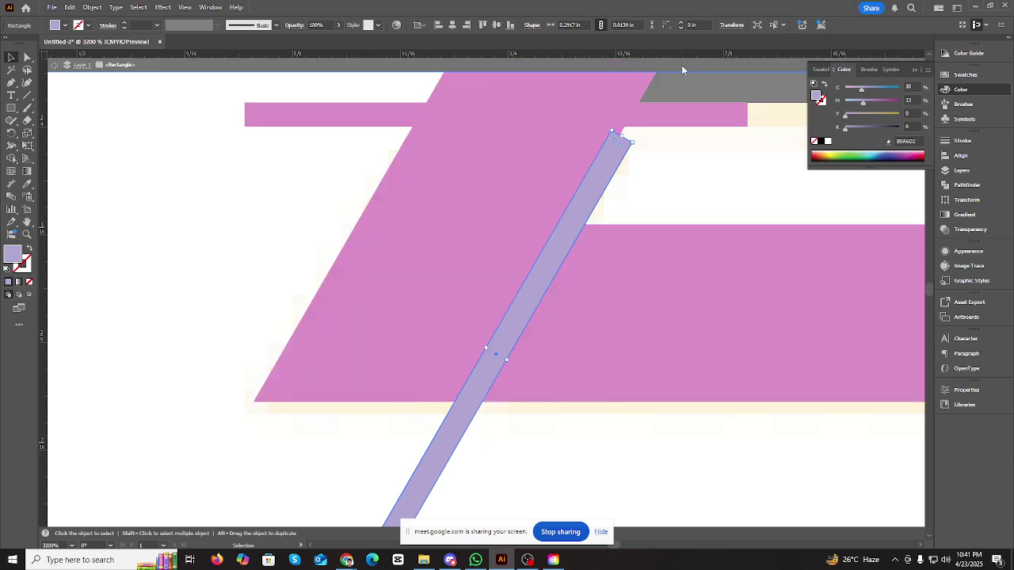
{"action": "left_click", "coordinate": [682, 66]}
{"action": "left_click_drag", "start_coordinate": [607, 166], "coordinate": [582, 206]}
{"action": "left_click_drag", "start_coordinate": [508, 314], "coordinate": [555, 250]}
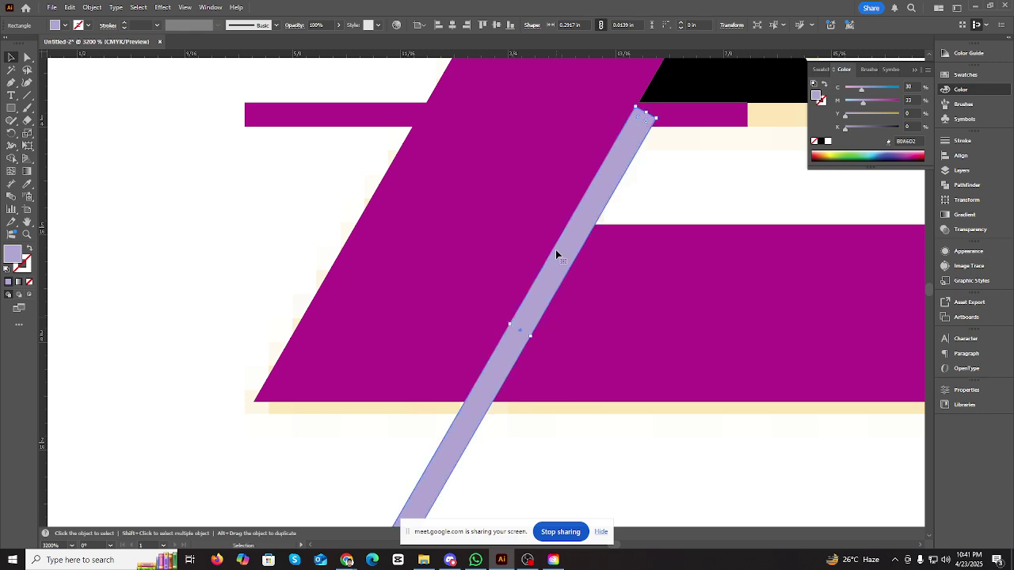
- Divide the triangle frame, diagonal bar and horizontal bar along their overlaps with Pathfinder and ungroup the resulting pieces
{"action": "left_click", "coordinate": [497, 229], "text": "shift"}
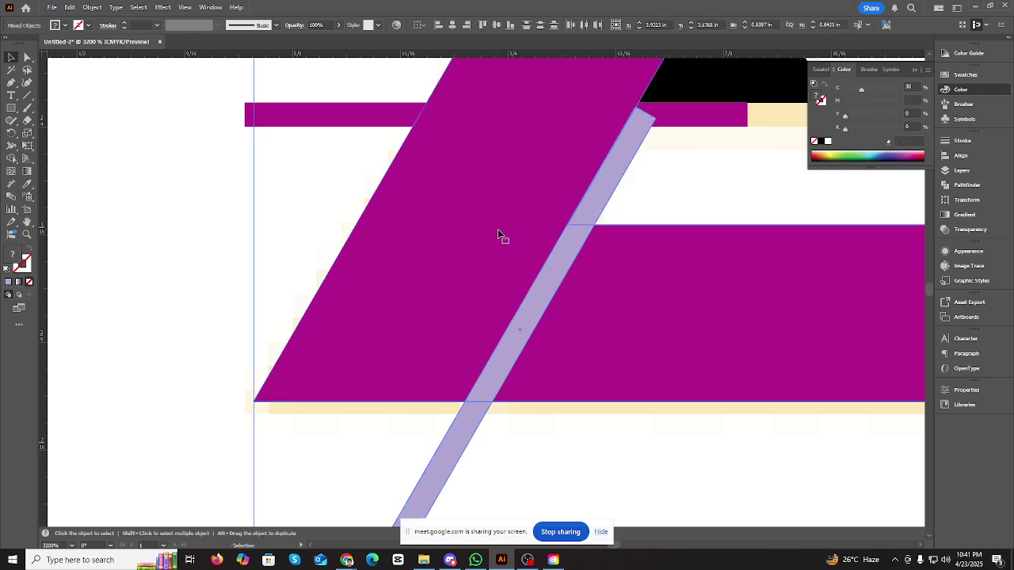
{"action": "left_click", "coordinate": [385, 114], "text": "shift"}
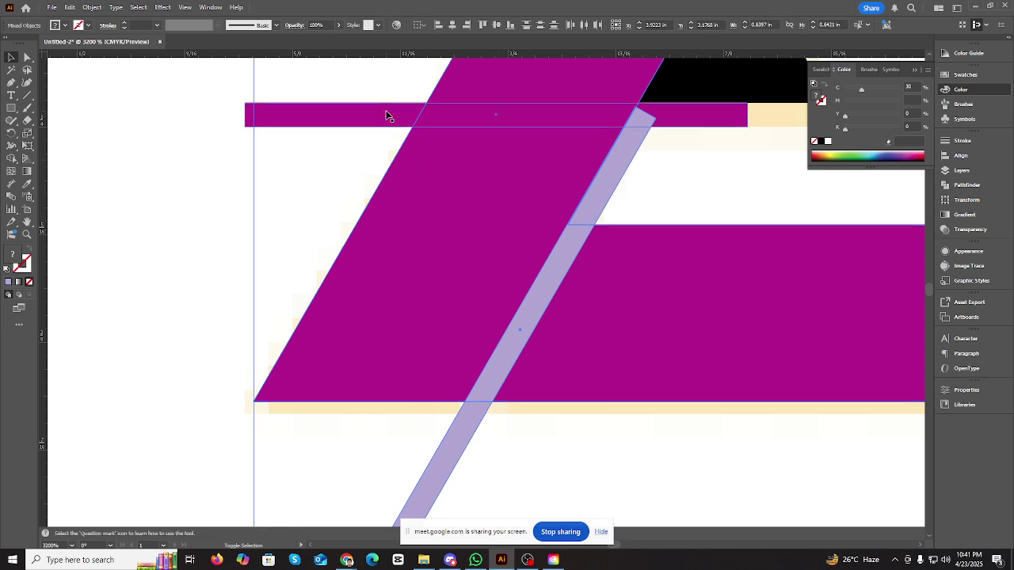
{"action": "left_click", "coordinate": [966, 184]}
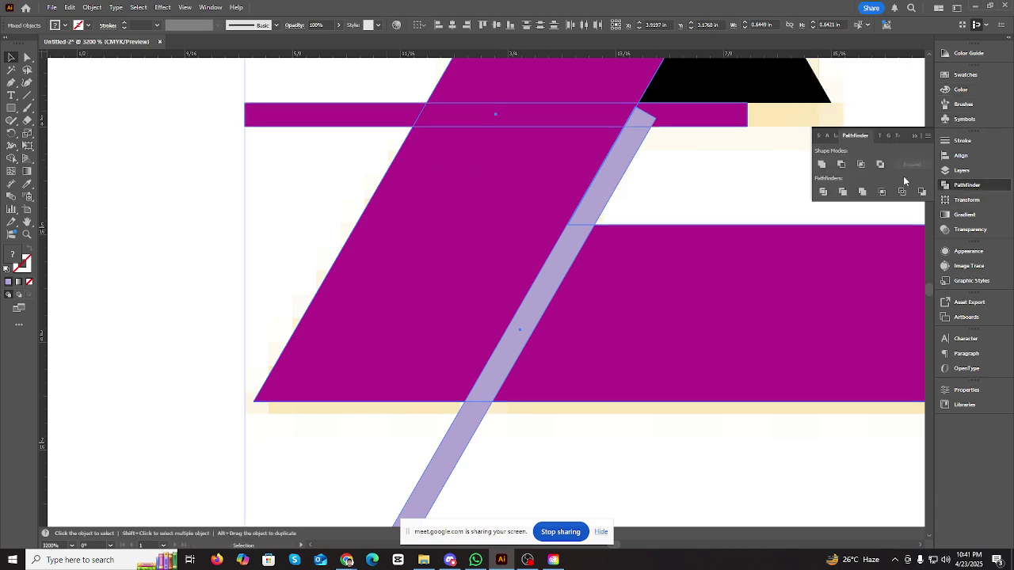
{"action": "key", "text": "ctrl+g"}
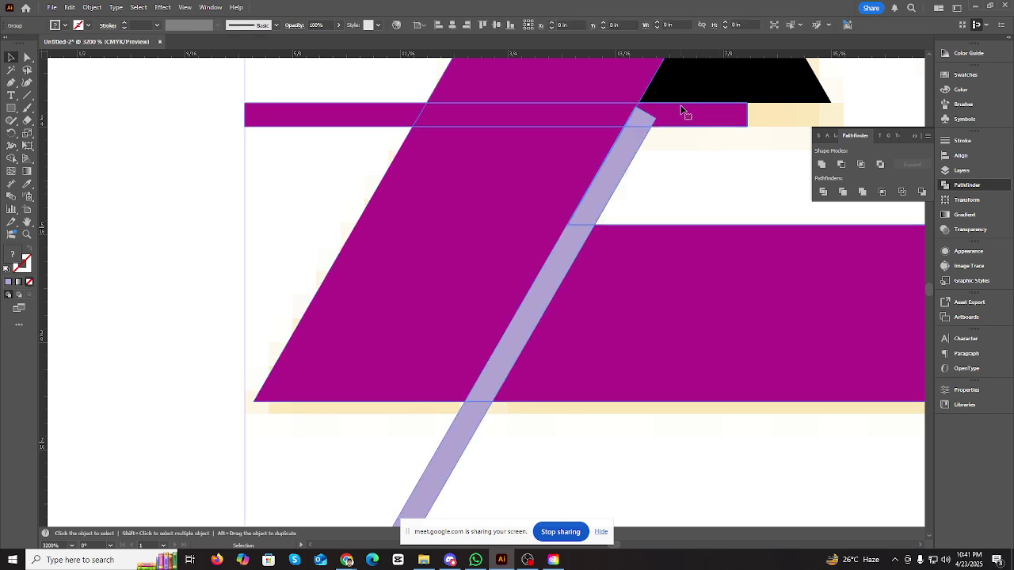
{"action": "right_click", "coordinate": [684, 109]}
{"action": "left_click", "coordinate": [712, 259]}
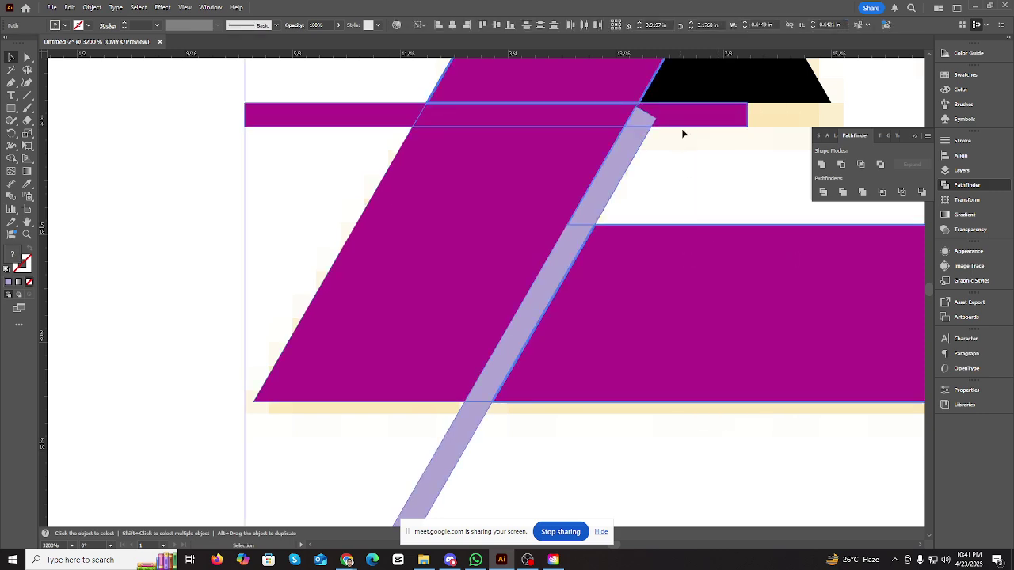
{"action": "key", "text": "Delete"}
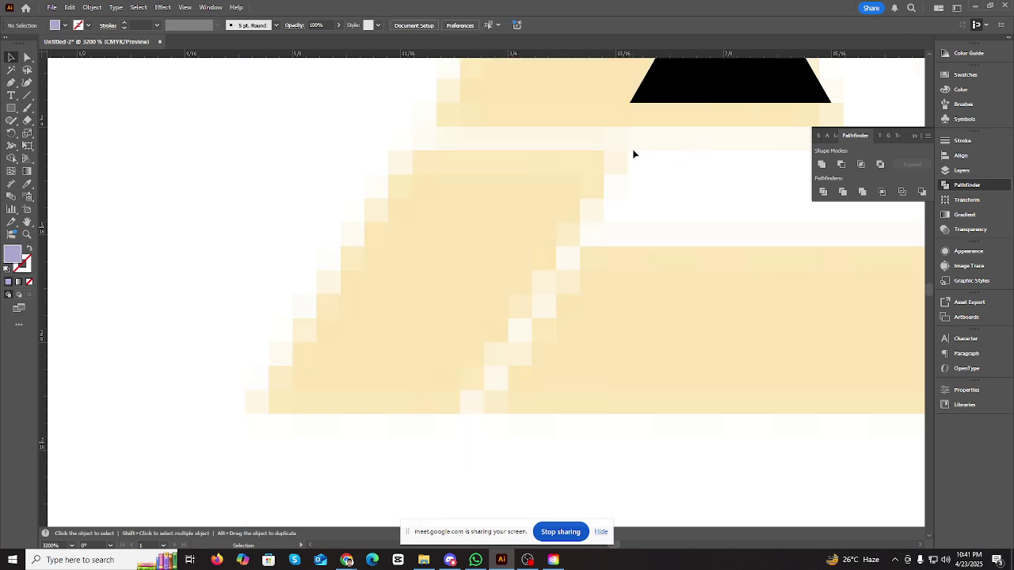
{"action": "key", "text": "ctrl+z"}
{"action": "left_click", "coordinate": [689, 435]}
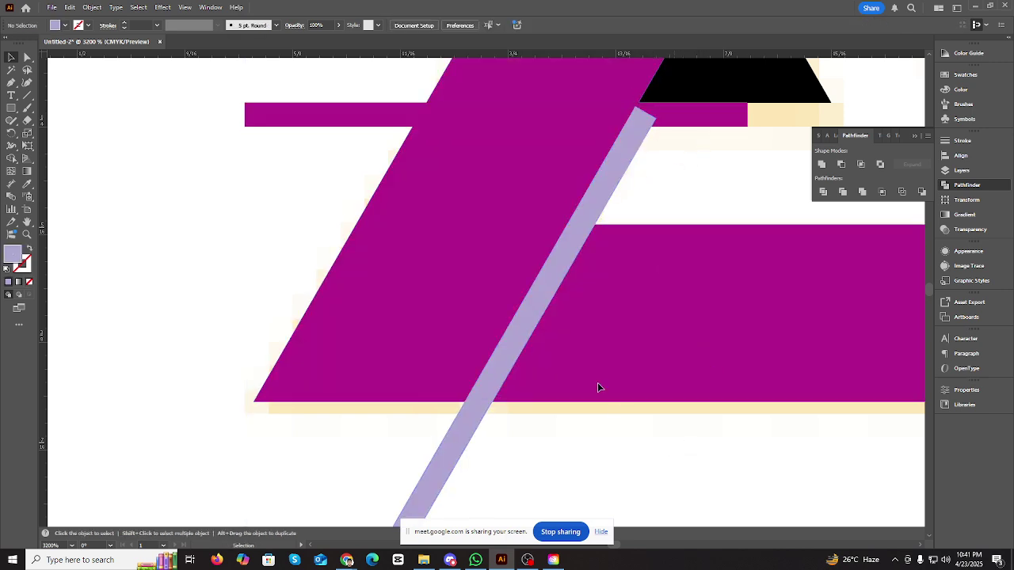
- Delete the diagonal bar's pieces inside, below and above the bottom arm to open the slanted gap in the logo
{"action": "left_click", "coordinate": [518, 335]}
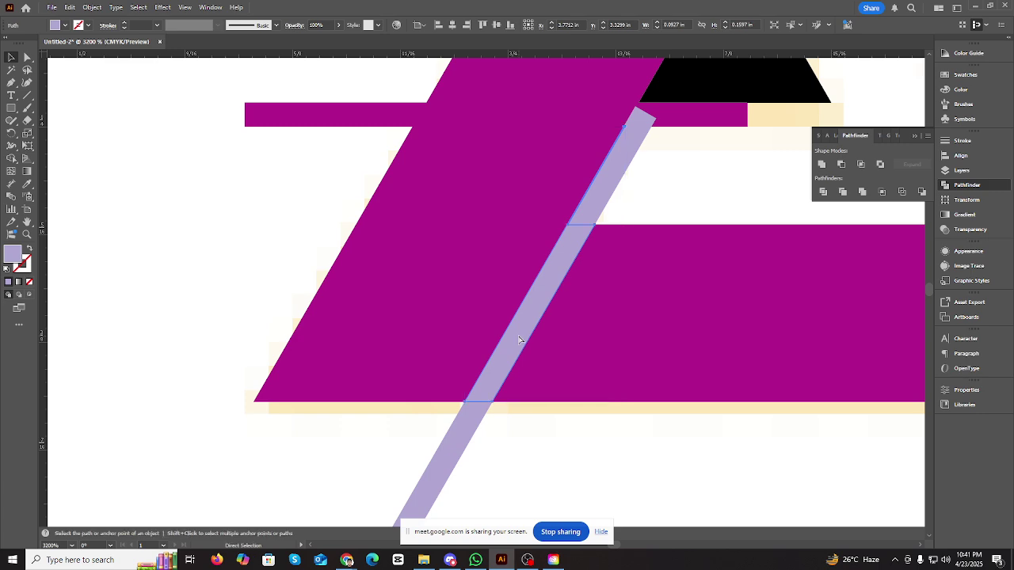
{"action": "key", "text": "ctrl+minus"}
{"action": "key", "text": "ctrl+minus"}
{"action": "key", "text": "ctrl+minus"}
{"action": "key", "text": "v"}
{"action": "key", "text": "Delete"}
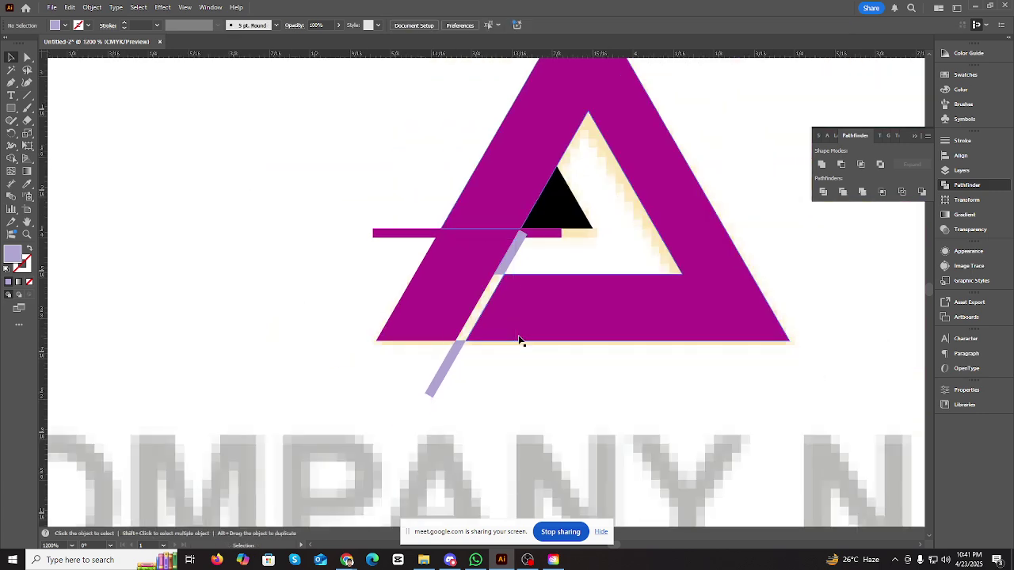
{"action": "left_click", "coordinate": [445, 366]}
{"action": "key", "text": "Delete"}
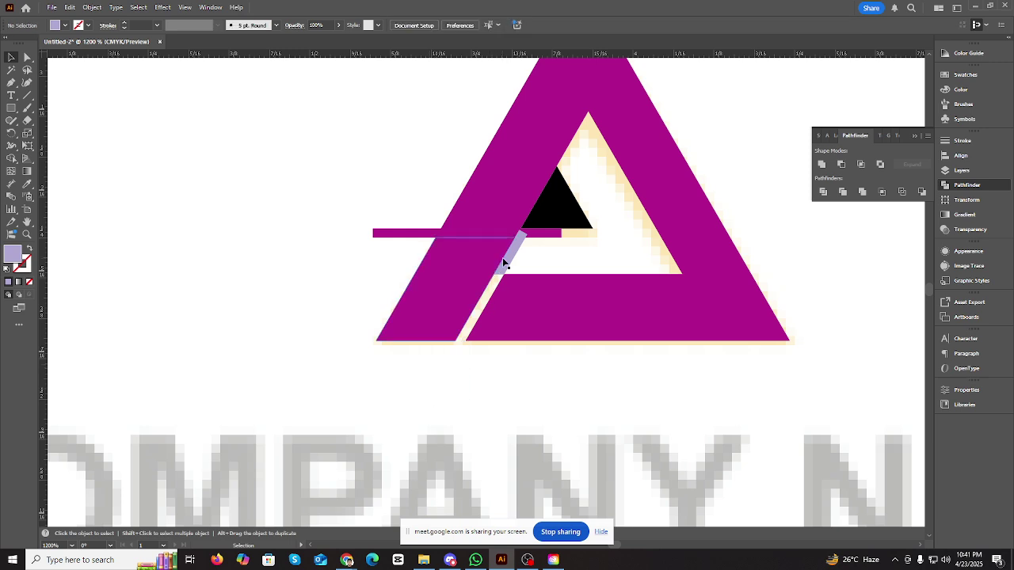
{"action": "left_click", "coordinate": [511, 262]}
{"action": "key", "text": "Delete"}
- Delete the horizontal bar's outer ends and the strip across the triangle's left arm to open the horizontal gap
{"action": "left_click", "coordinate": [534, 234]}
{"action": "key", "text": "Delete"}
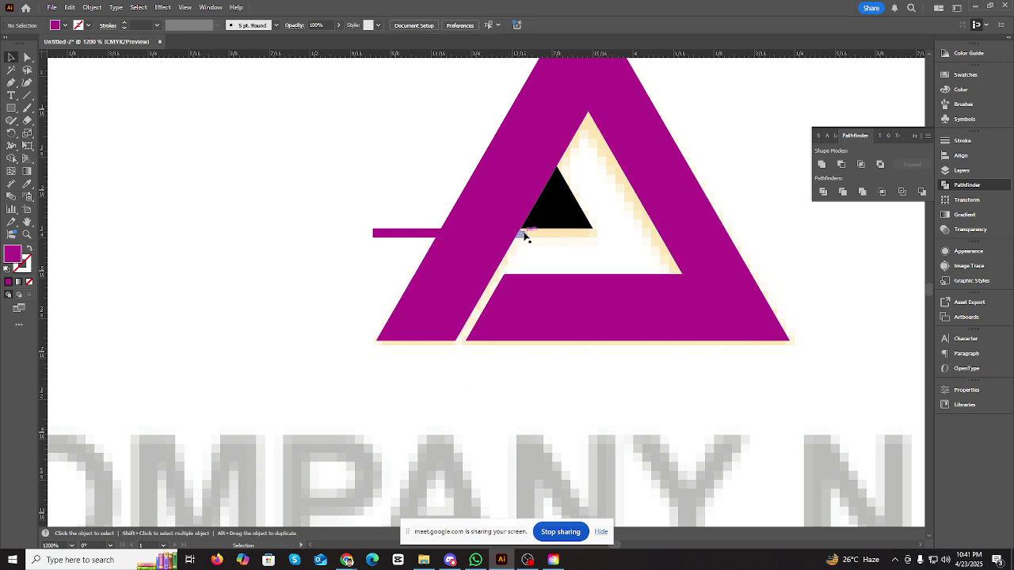
{"action": "left_click", "coordinate": [406, 233]}
{"action": "key", "text": "Delete"}
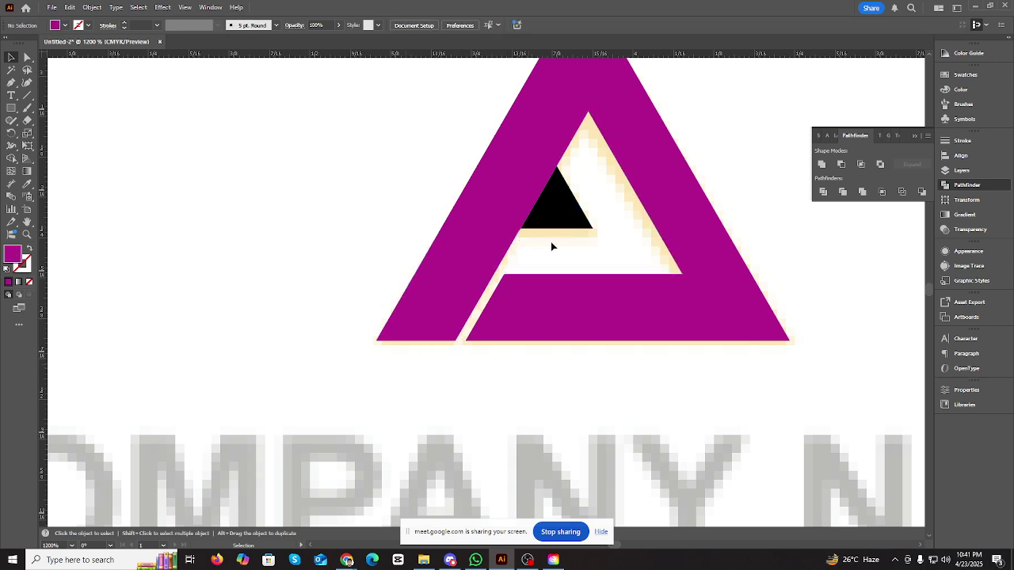
{"action": "left_click", "coordinate": [515, 200]}
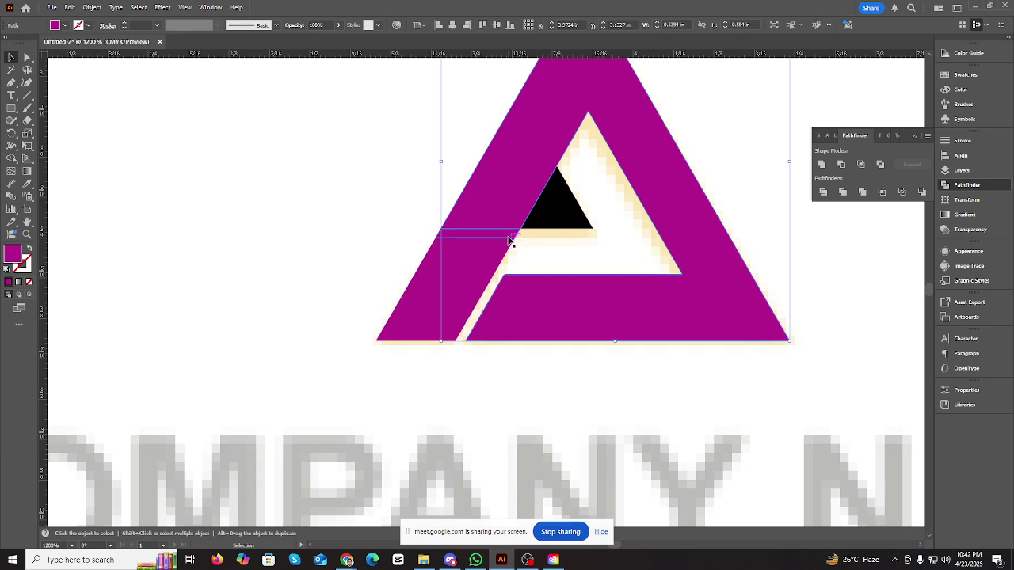
{"action": "left_click", "coordinate": [509, 236]}
{"action": "key", "text": "Delete"}
- Temporarily clear the main magenta shape, the lower-left parallelogram and the black inner triangle from the logo
{"action": "left_click", "coordinate": [503, 206]}
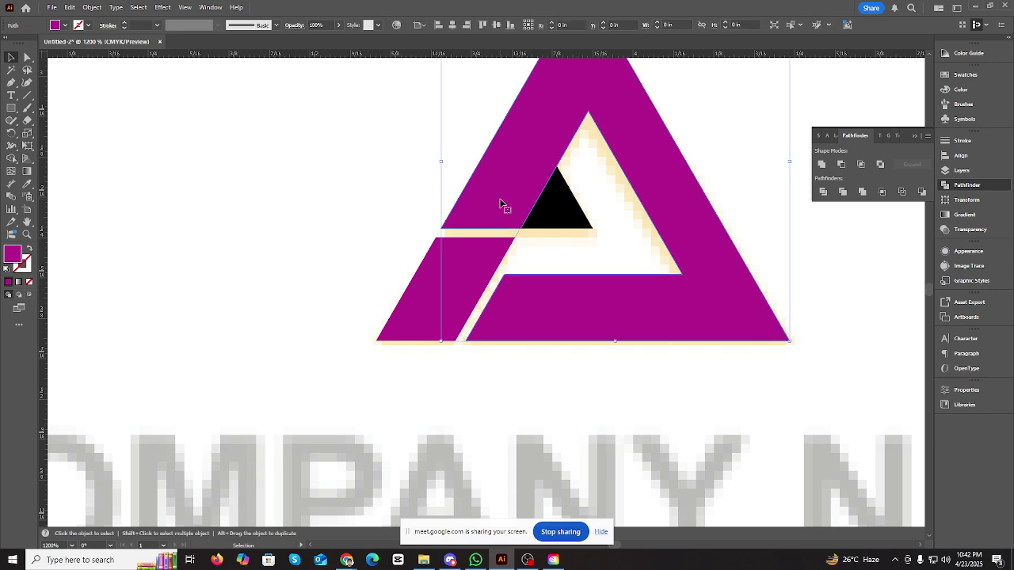
{"action": "key", "text": "a"}
{"action": "key", "text": "Delete"}
{"action": "key", "text": "v"}
{"action": "left_click", "coordinate": [485, 269]}
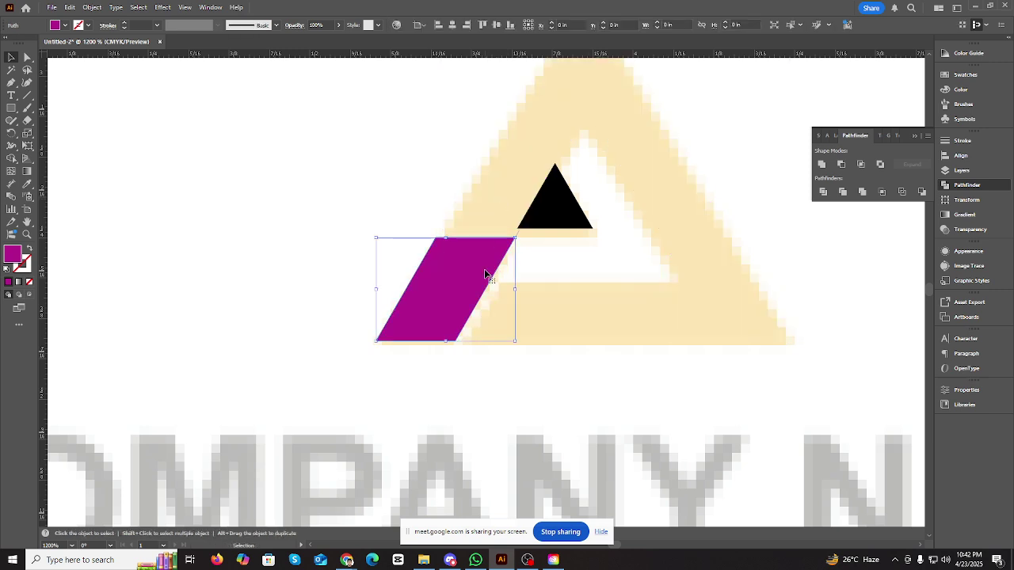
{"action": "key", "text": "Delete"}
{"action": "left_click", "coordinate": [537, 219]}
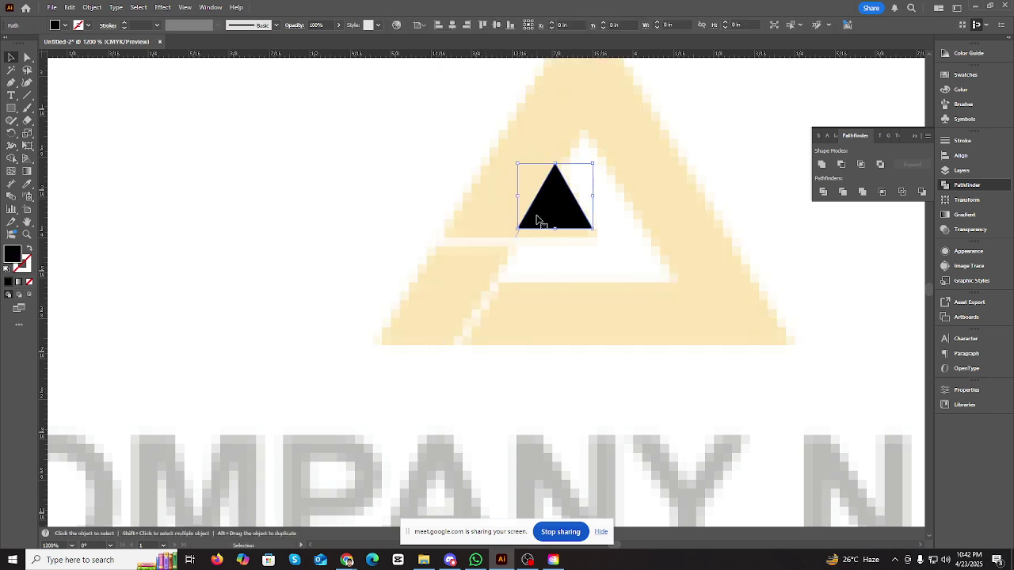
{"action": "key", "text": "a"}
{"action": "key", "text": "Delete"}
{"action": "key", "text": "v"}
- Check the cleared logo area for stray leftovers and restore the removed logo pieces
{"action": "key", "text": "ctrl+minus"}
{"action": "key", "text": "ctrl+minus"}
{"action": "key", "text": "ctrl+minus"}
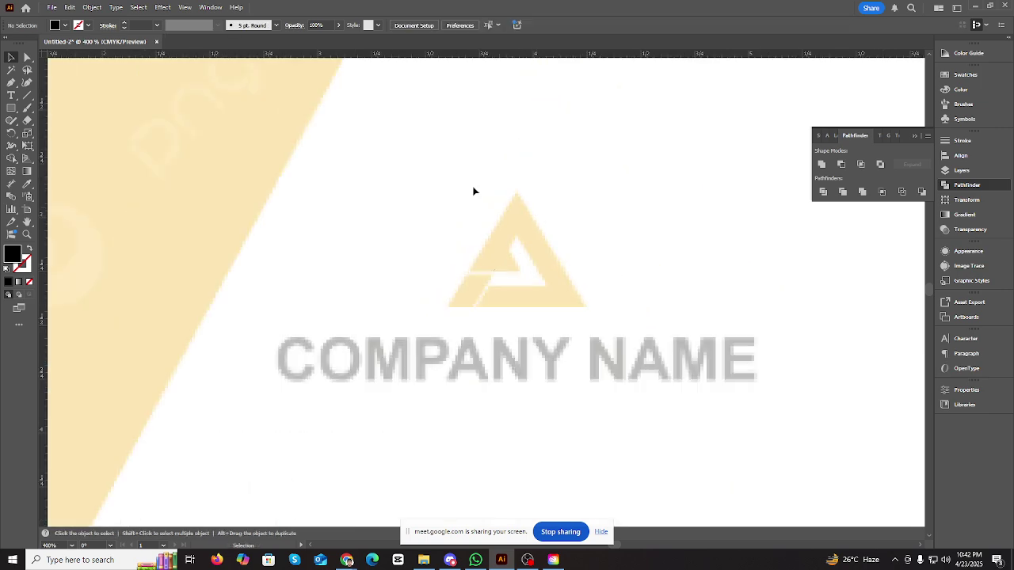
{"action": "left_click_drag", "start_coordinate": [501, 208], "coordinate": [665, 321]}
{"action": "left_click", "coordinate": [665, 321]}
{"action": "key", "text": "ctrl+z"}
- Unite the logo pieces and set their fill to orange with C 0, M 49, Y 100, K 0
{"action": "left_click_drag", "start_coordinate": [363, 189], "coordinate": [621, 307]}
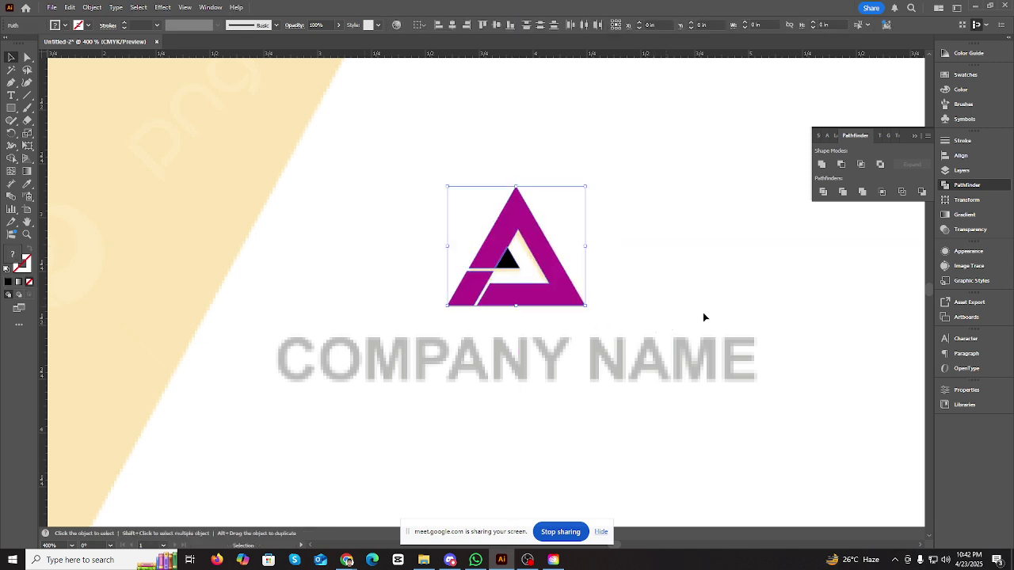
{"action": "left_click", "coordinate": [841, 164]}
{"action": "left_click", "coordinate": [980, 92]}
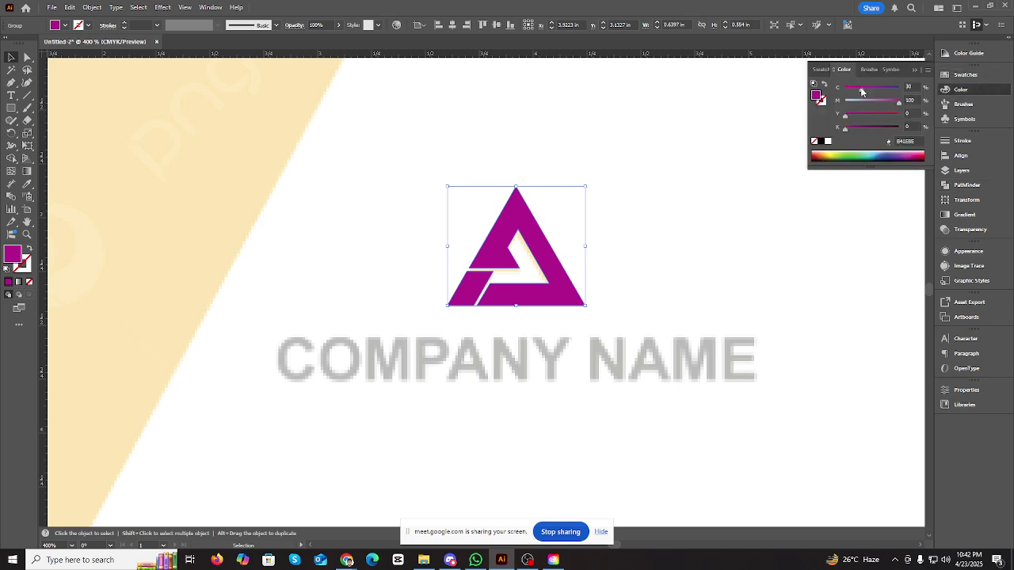
{"action": "left_click", "coordinate": [828, 141]}
{"action": "left_click", "coordinate": [897, 114]}
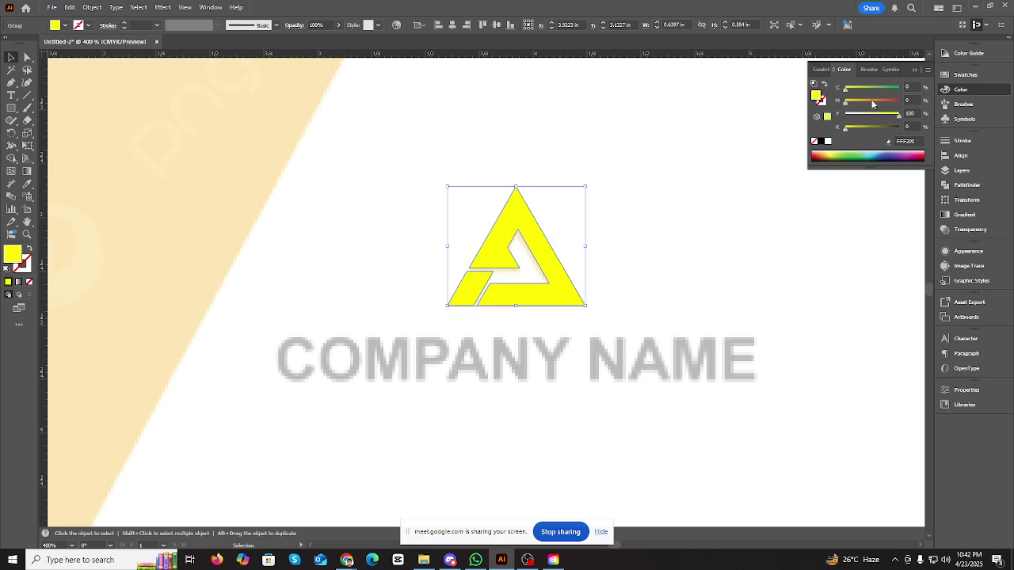
{"action": "left_click", "coordinate": [872, 104]}
{"action": "left_click", "coordinate": [620, 195]}
- Place the small light-blue rectangle over the front card reference and swap its fill and stroke to make it an outline
{"action": "key", "text": "ctrl+minus"}
{"action": "key", "text": "ctrl+minus"}
{"action": "key", "text": "ctrl+minus"}
{"action": "key", "text": "ctrl+minus"}
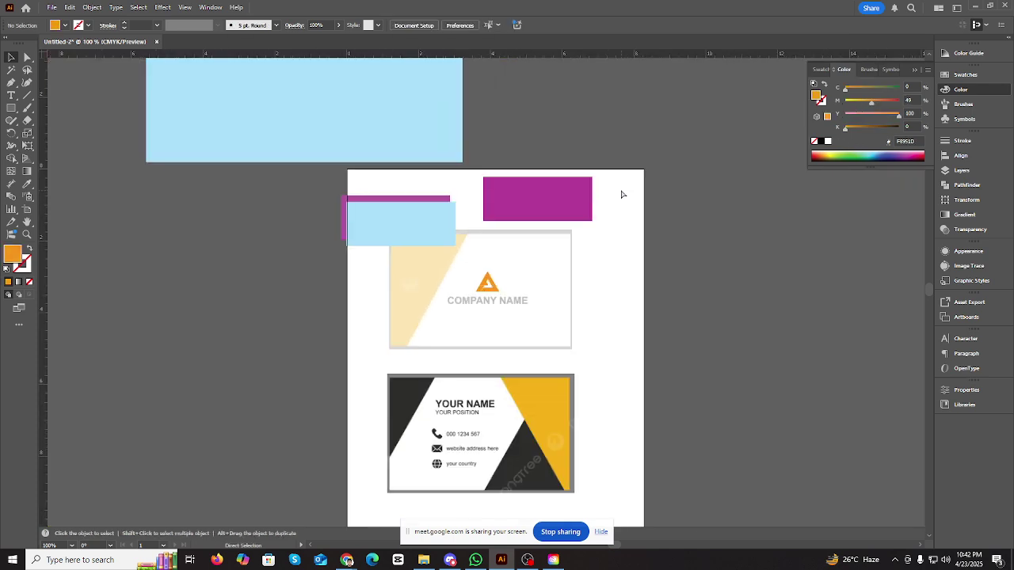
{"action": "key", "text": "ctrl+plus"}
{"action": "key", "text": "ctrl+plus"}
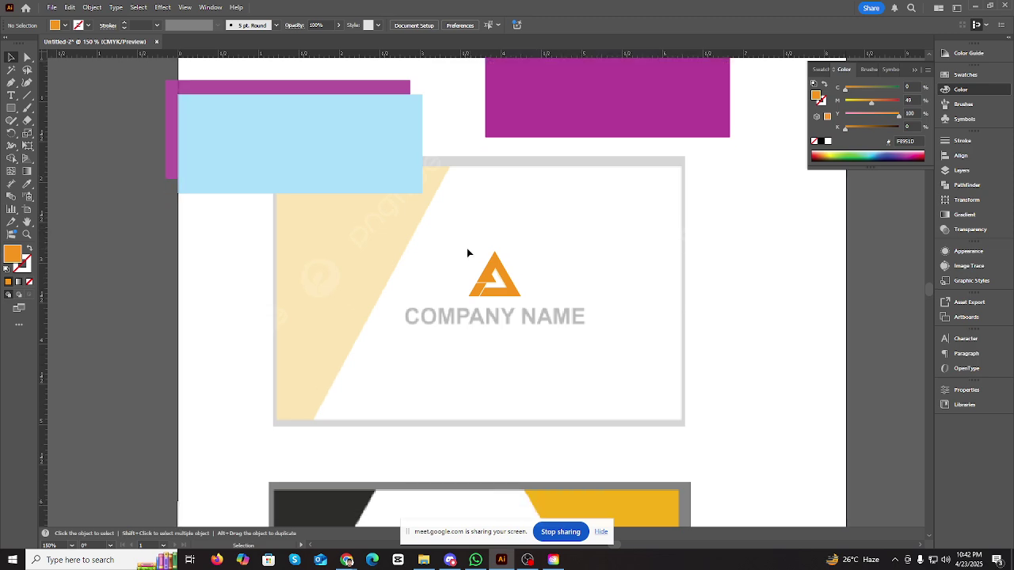
{"action": "left_click_drag", "start_coordinate": [296, 156], "coordinate": [287, 94]}
{"action": "left_click", "coordinate": [365, 233]}
{"action": "left_click", "coordinate": [29, 248]}
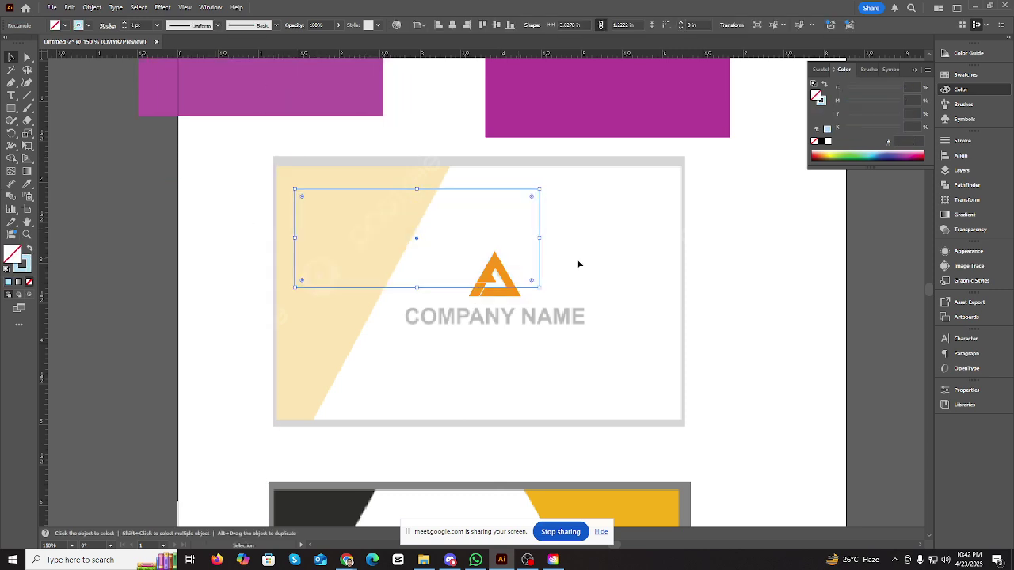
- Unlink the outlined rectangle's proportions and set its width to 3.5 in and height to 2 in
{"action": "left_click", "coordinate": [965, 200]}
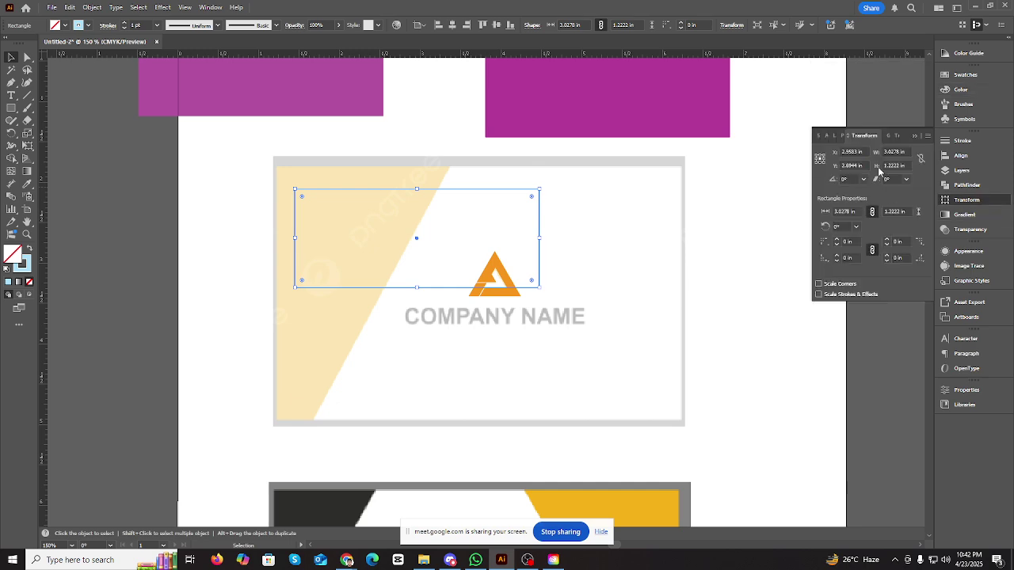
{"action": "left_click", "coordinate": [919, 158]}
{"action": "type", "text": "3.5"}
{"action": "key", "text": "Tab"}
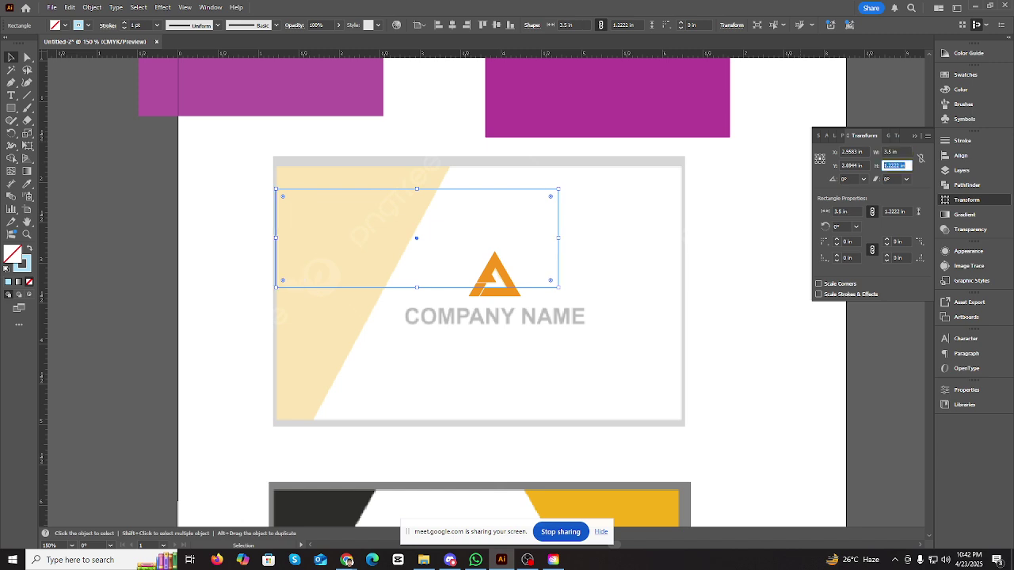
{"action": "type", "text": "2"}
{"action": "key", "text": "Return"}
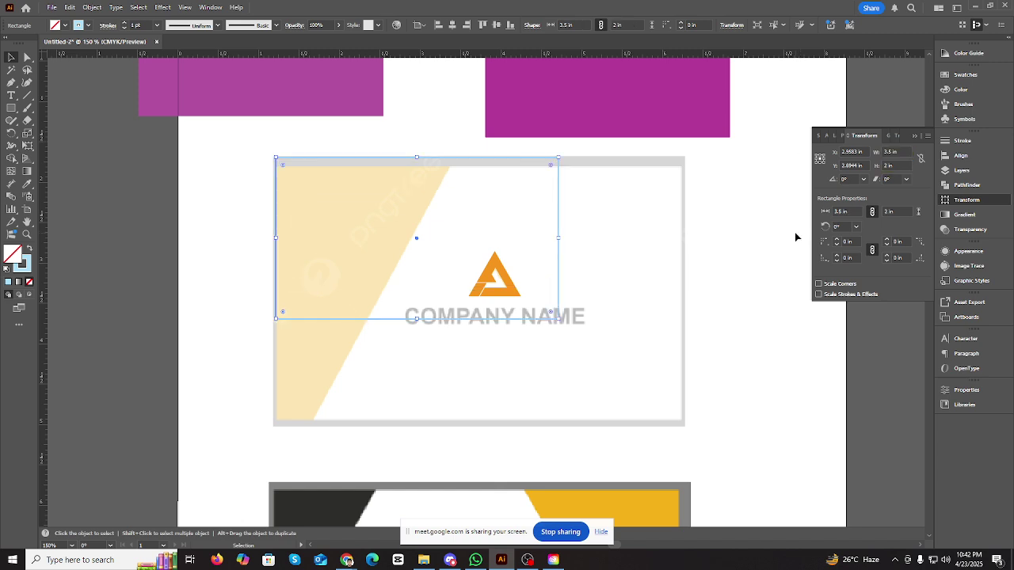
- Align the outlined rectangle with the card reference's upper-left corner and stretch it to cover the card, about 5.01 by 3.14 in
{"action": "left_click", "coordinate": [11, 58]}
{"action": "mouse_move", "coordinate": [512, 159]}
{"action": "left_mouse_down"}
{"action": "mouse_move", "coordinate": [512, 174]}
{"action": "mouse_move", "coordinate": [507, 168]}
{"action": "left_mouse_up"}
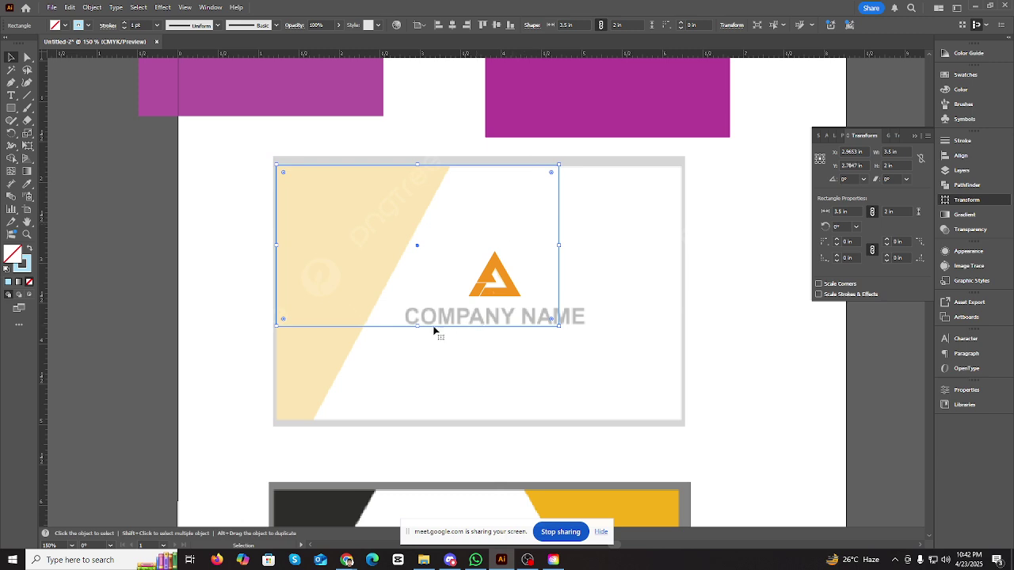
{"action": "left_click_drag", "start_coordinate": [416, 326], "coordinate": [417, 418]}
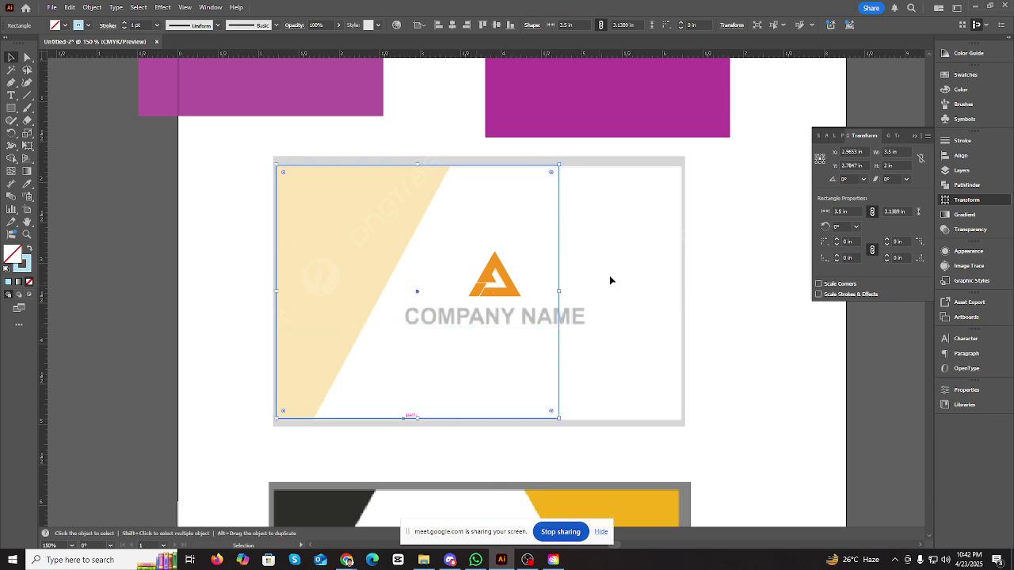
{"action": "left_click_drag", "start_coordinate": [560, 290], "coordinate": [681, 292]}
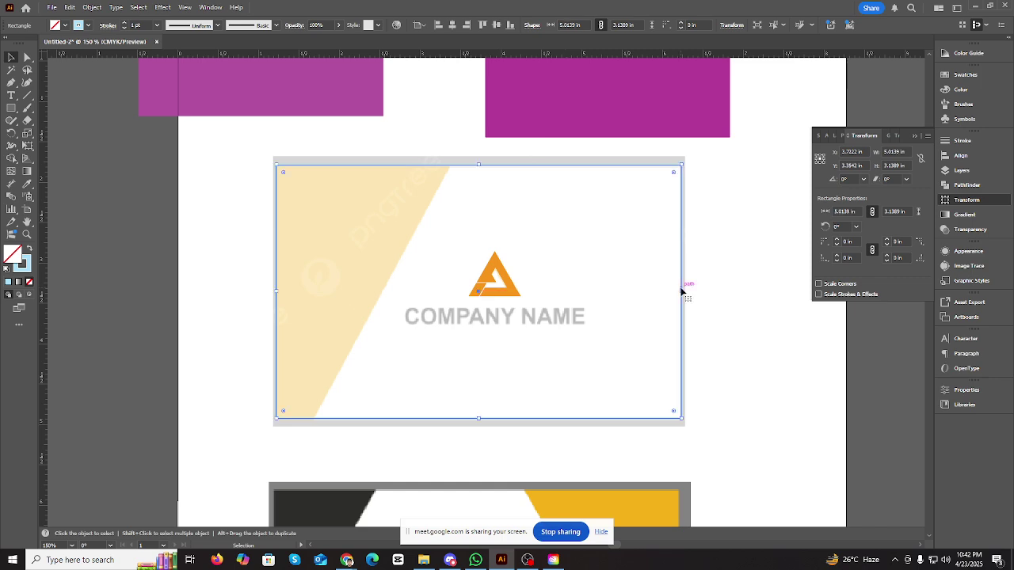
- Add point text over the front card's company name reference and set its font to Arial Bold
{"action": "scroll", "coordinate": [236, 190], "scroll_direction": "down", "scroll_amount": 1}
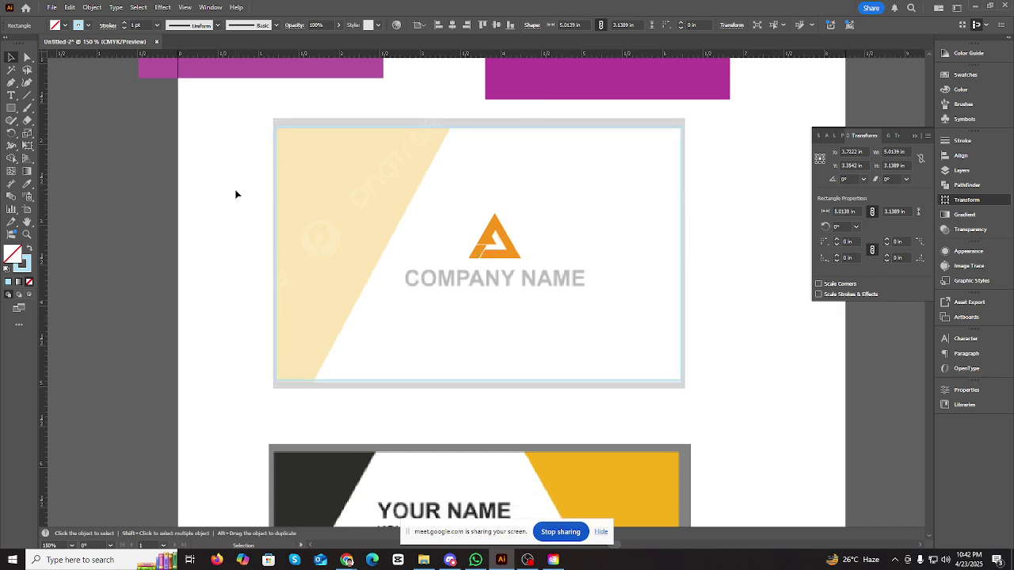
{"action": "left_click", "coordinate": [12, 96]}
{"action": "left_click", "coordinate": [428, 283]}
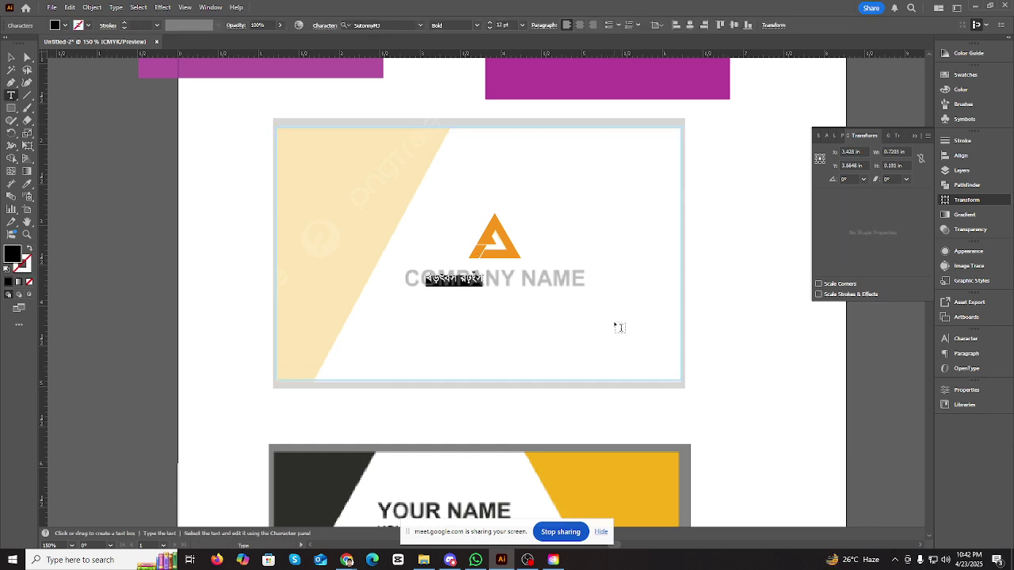
{"action": "key", "text": "ctrl+t"}
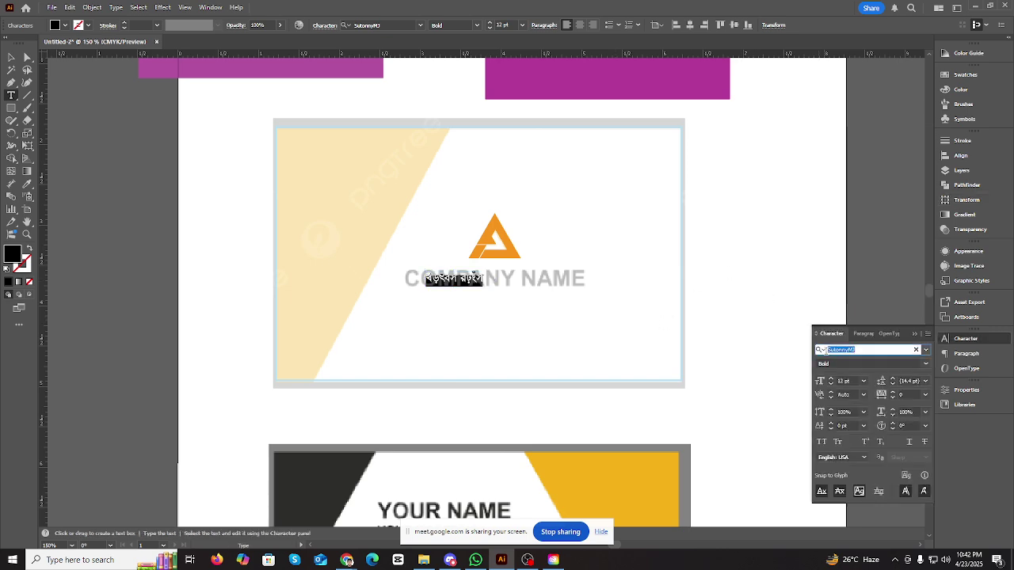
{"action": "type", "text": "ar"}
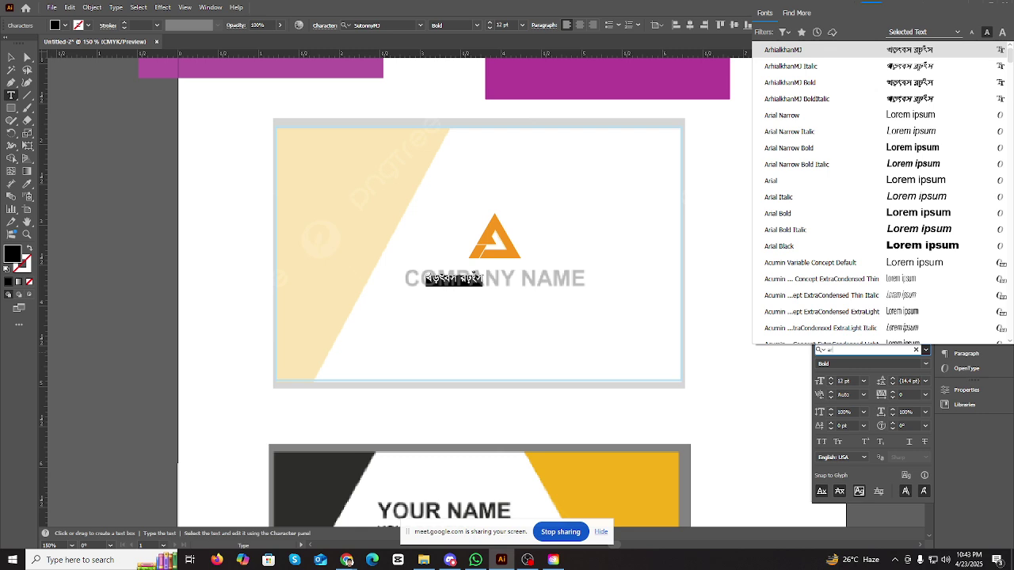
{"action": "left_click", "coordinate": [796, 213]}
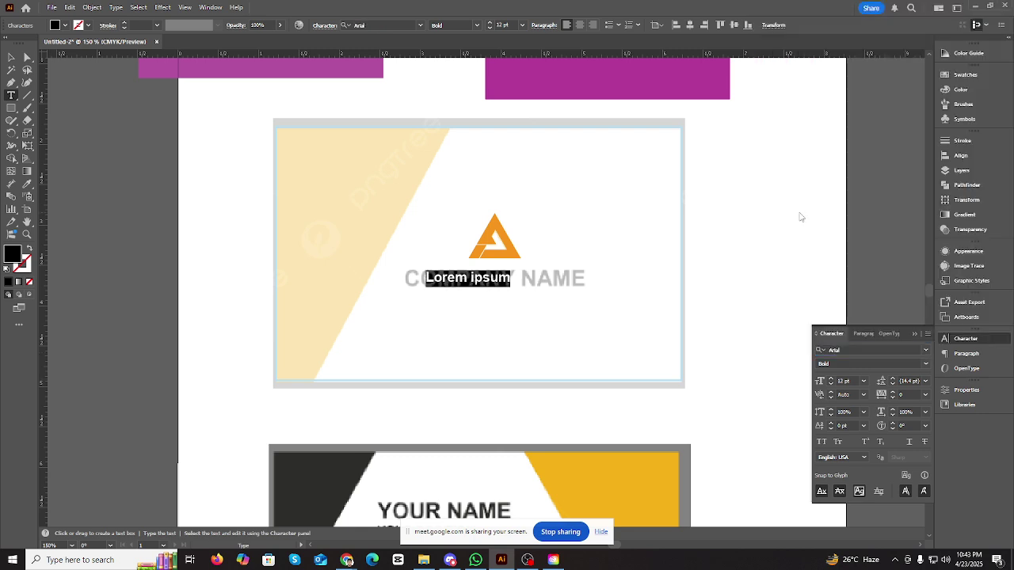
- Replace the placeholder text with "Company Name" and scale it to the width of the reference lettering
{"action": "key", "text": "BackSpace"}
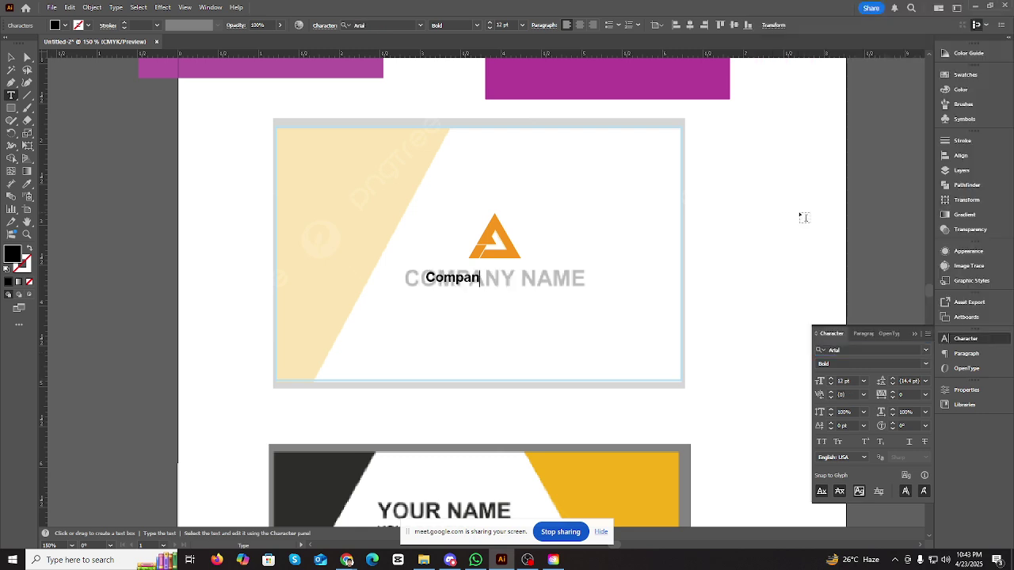
{"action": "type", "text": "Company Name"}
{"action": "key", "text": "Escape"}
{"action": "left_click_drag", "start_coordinate": [529, 279], "coordinate": [585, 279]}
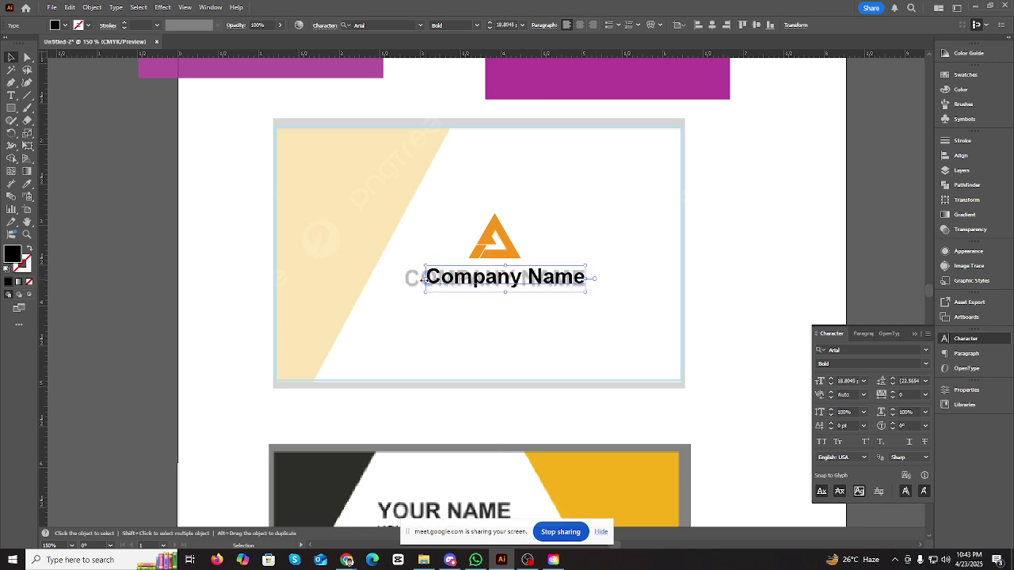
{"action": "left_click_drag", "start_coordinate": [426, 278], "coordinate": [401, 281]}
- Duplicate the card outline, rotate the copy, and align its long side with the slanted edge of the pale-yellow area
{"action": "left_click_drag", "start_coordinate": [455, 129], "coordinate": [356, 187]}
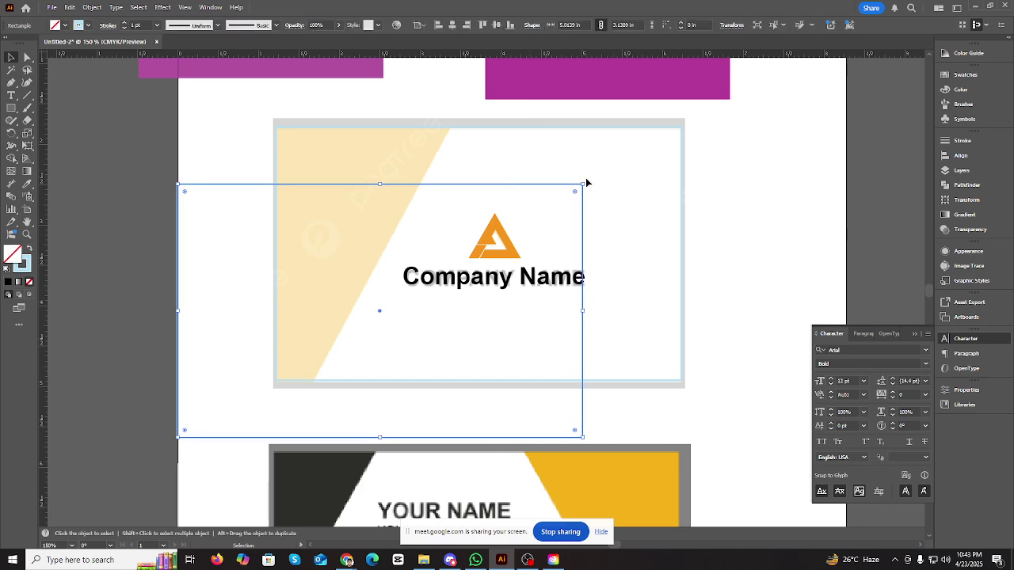
{"action": "left_click_drag", "start_coordinate": [587, 183], "coordinate": [382, 435]}
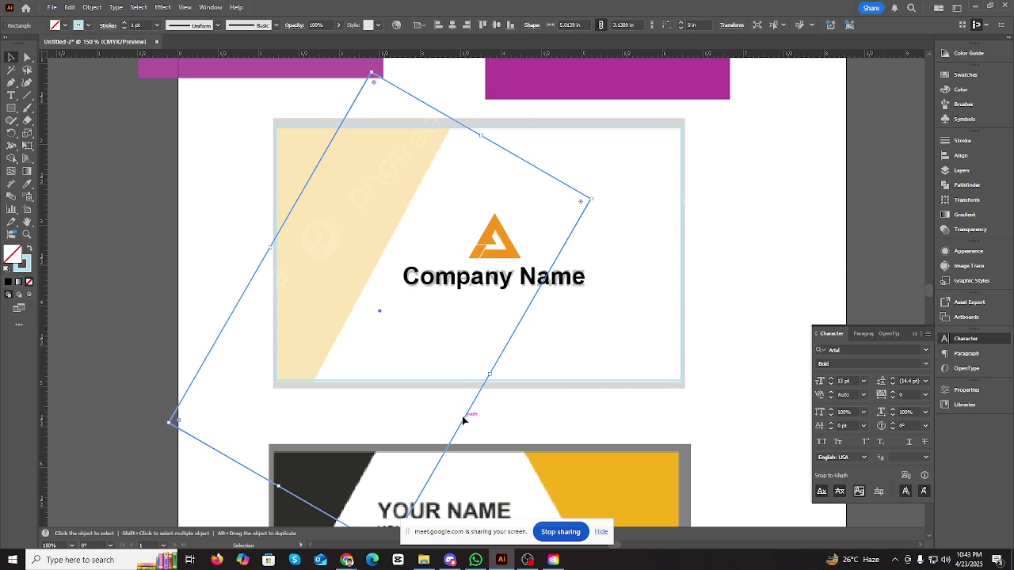
{"action": "left_click_drag", "start_coordinate": [464, 420], "coordinate": [364, 283]}
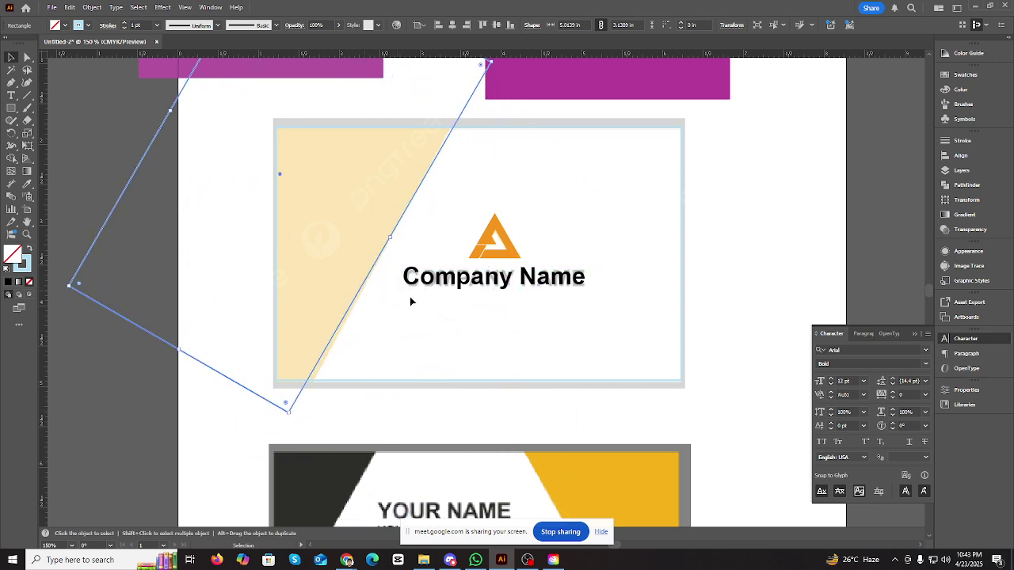
{"action": "scroll", "coordinate": [409, 301], "scroll_direction": "up", "scroll_amount": 2}
{"action": "left_click_drag", "start_coordinate": [494, 148], "coordinate": [494, 144]}
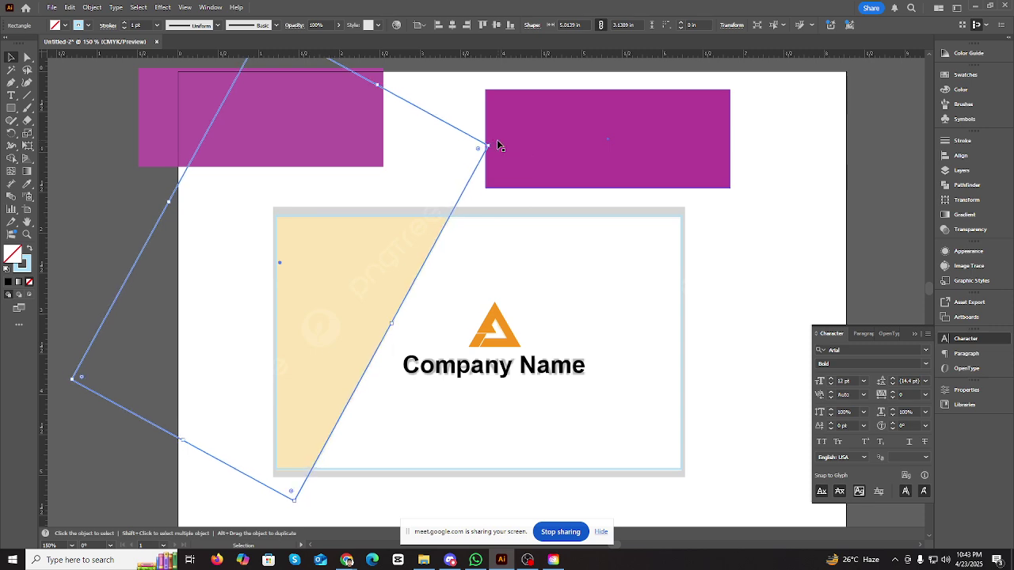
- Turn the card outline into a light-blue fill and give the rotated rectangle a magenta fill with C 30, M 100, Y 0, K 0
{"action": "key", "text": "ctrl+minus"}
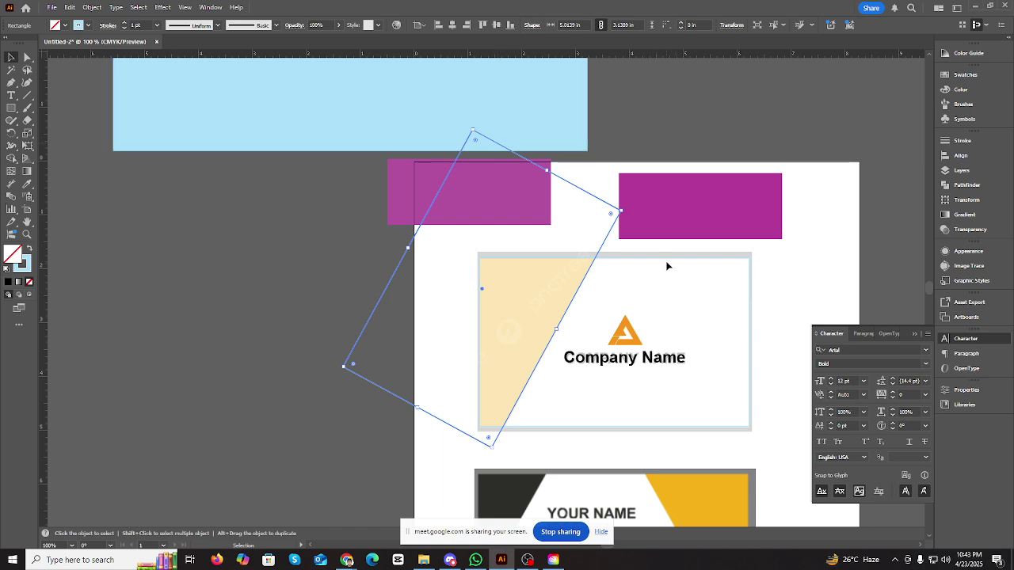
{"action": "left_click", "coordinate": [668, 262]}
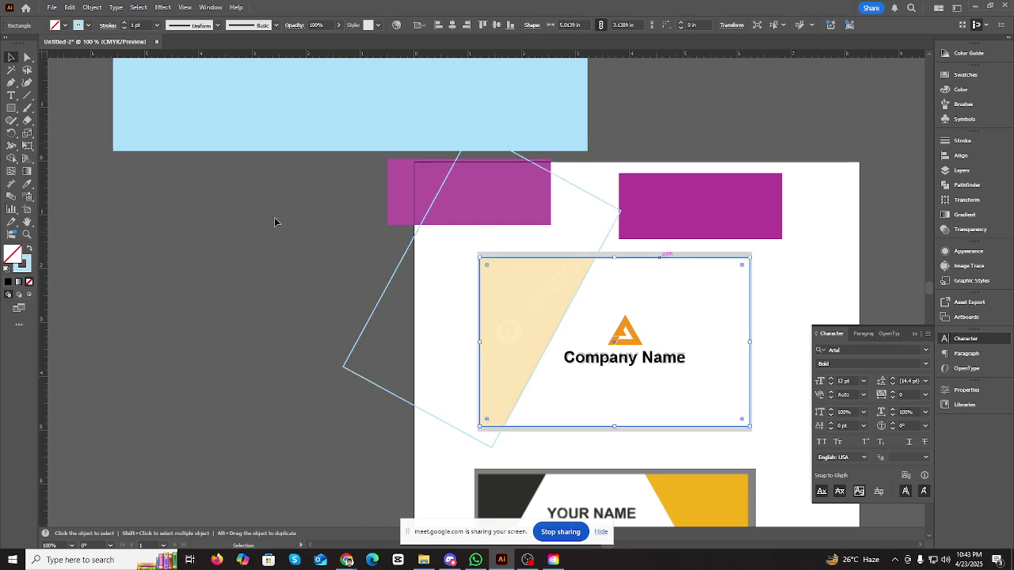
{"action": "left_click", "coordinate": [29, 250]}
{"action": "left_click", "coordinate": [409, 246]}
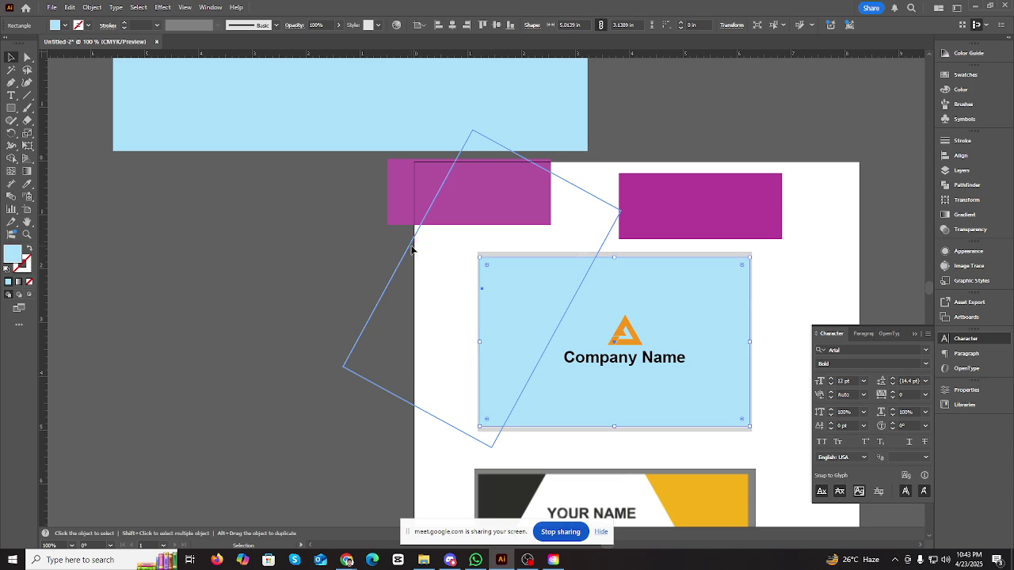
{"action": "left_click", "coordinate": [962, 89]}
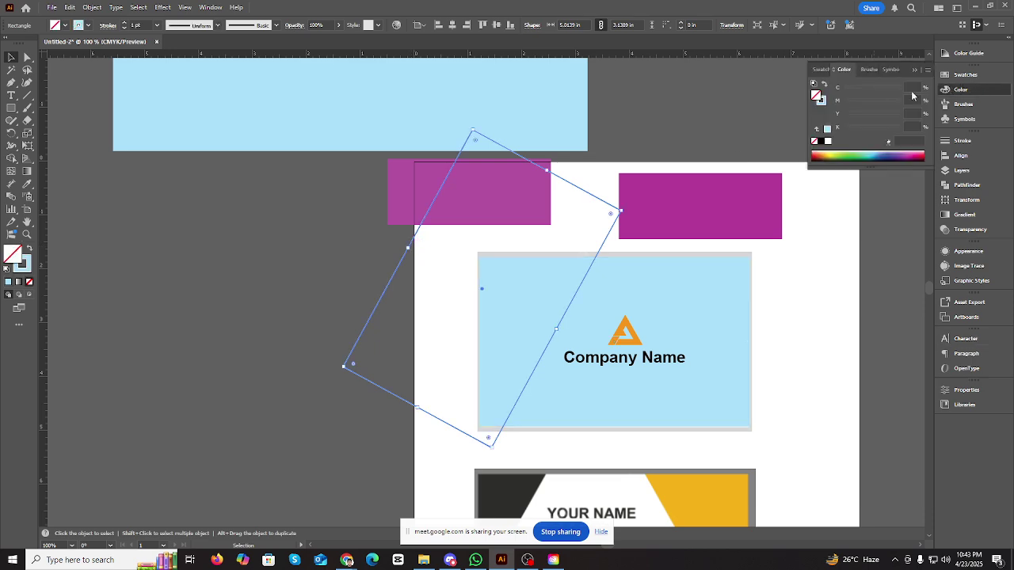
{"action": "left_click", "coordinate": [824, 85]}
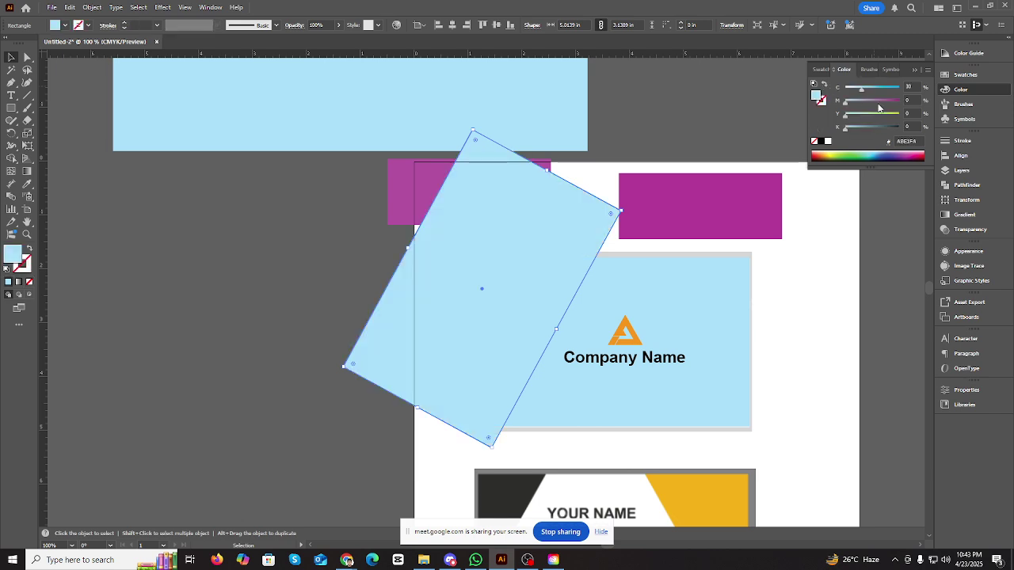
{"action": "left_click", "coordinate": [899, 102]}
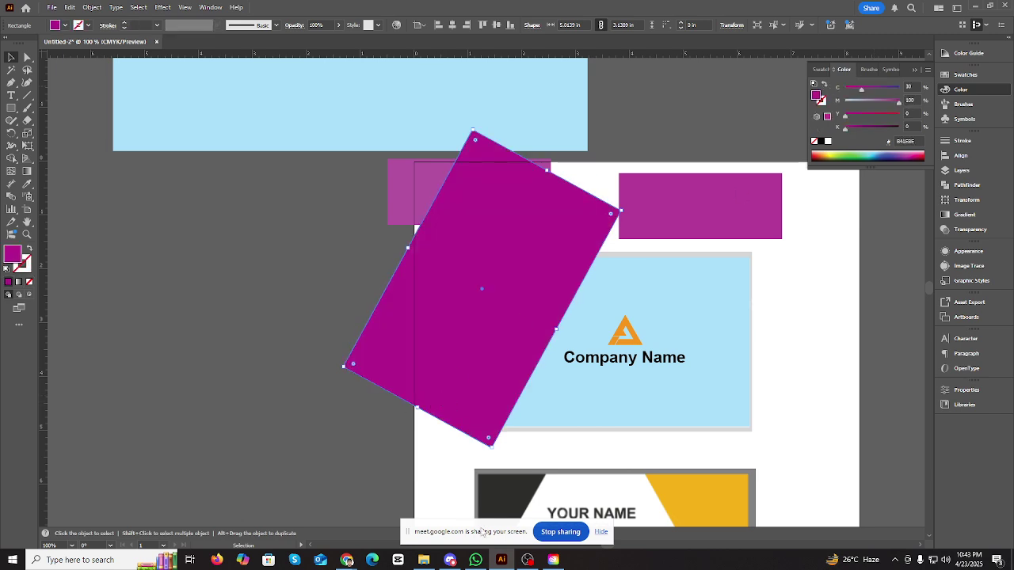
- Switch to the Google Meet call, admit the waiting participant, and return to the Illustrator document
{"action": "left_click", "coordinate": [423, 561]}
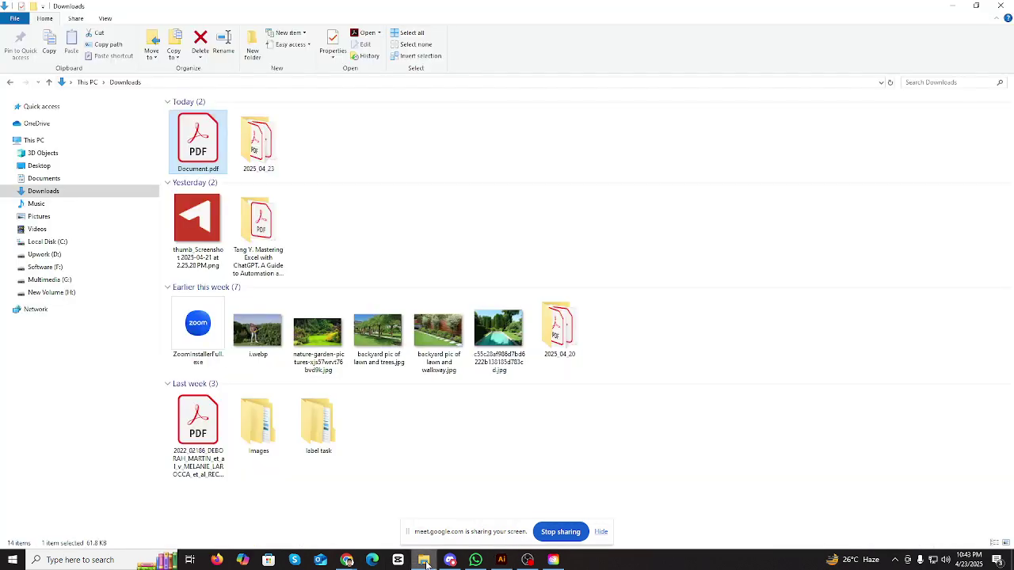
{"action": "left_click", "coordinate": [424, 560]}
{"action": "mouse_move", "coordinate": [347, 560]}
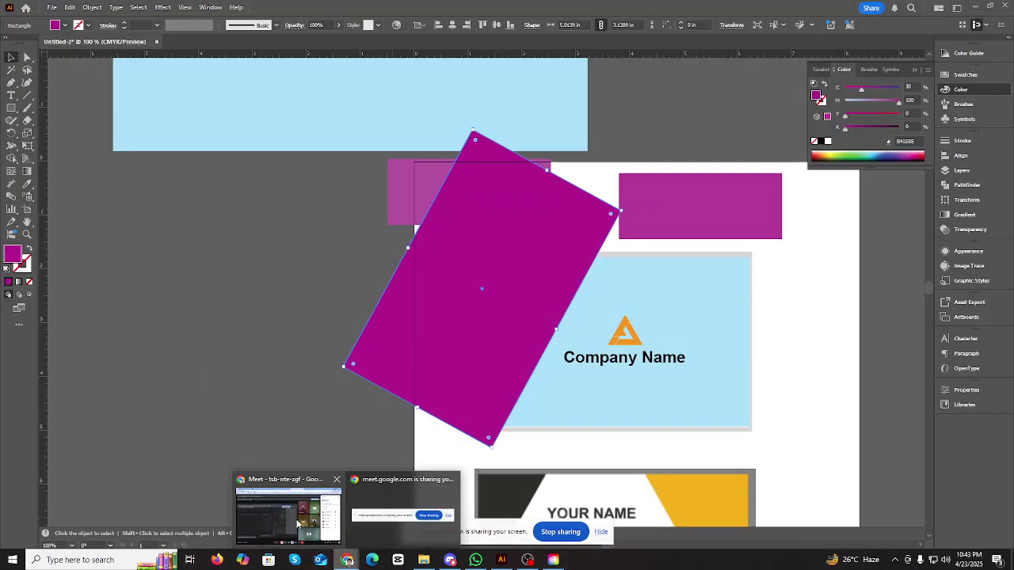
{"action": "left_click", "coordinate": [290, 498]}
{"action": "left_click", "coordinate": [952, 257]}
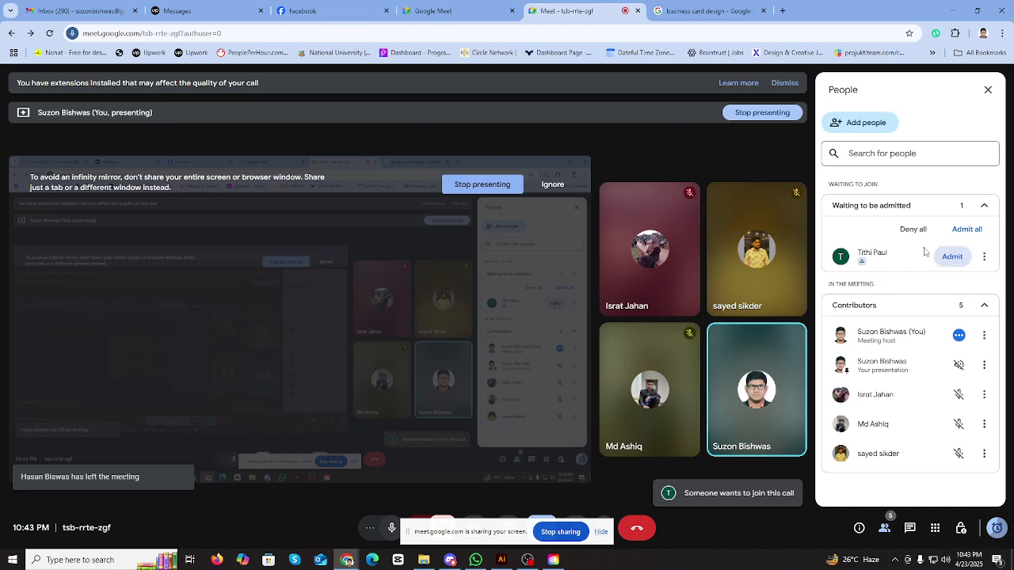
{"action": "left_click", "coordinate": [953, 9]}
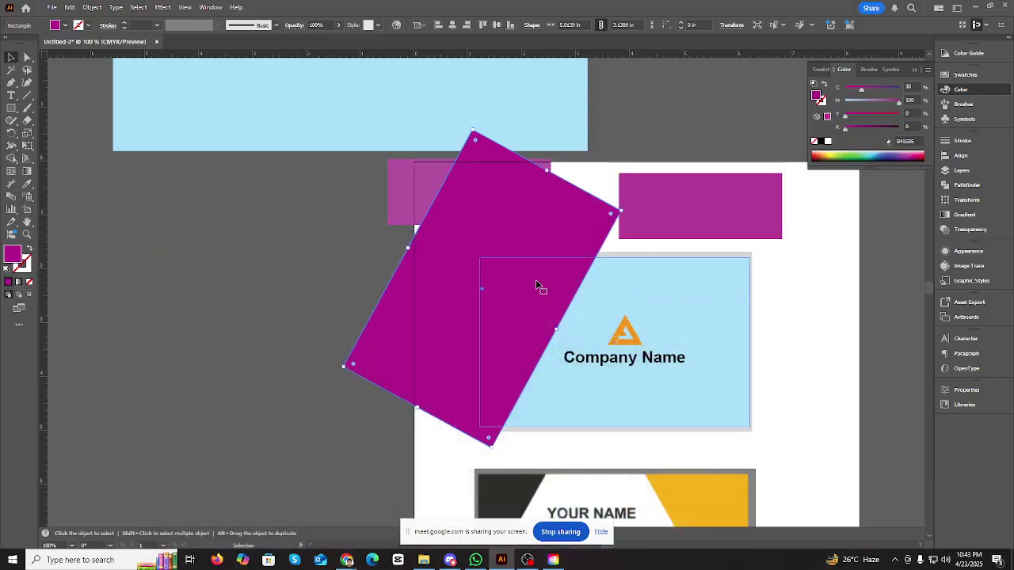
- Divide the card with the rotated magenta rectangle, ungroup the pieces, and delete the part outside the card
{"action": "left_click_drag", "start_coordinate": [499, 256], "coordinate": [370, 250]}
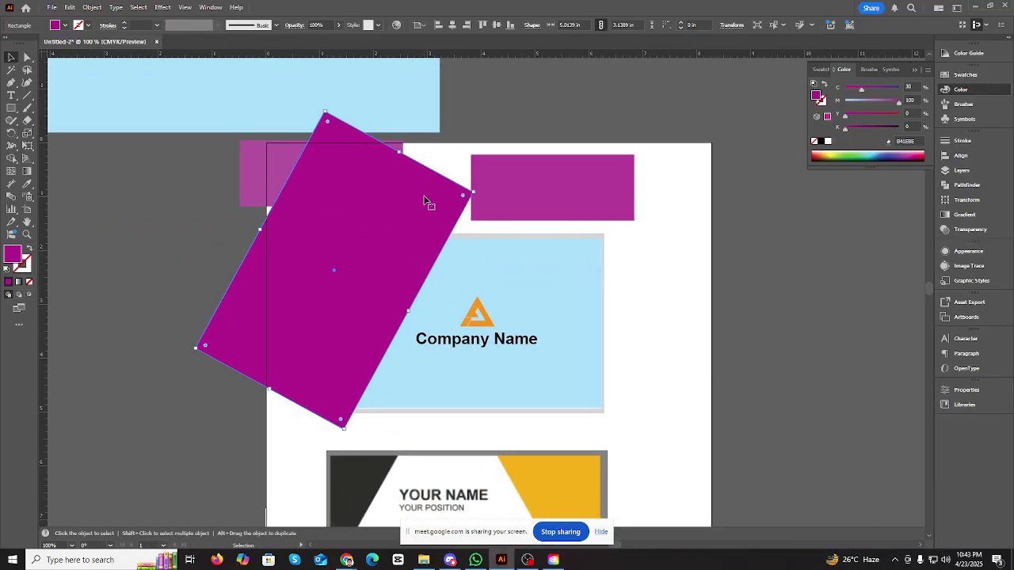
{"action": "left_click", "coordinate": [492, 258], "text": "shift"}
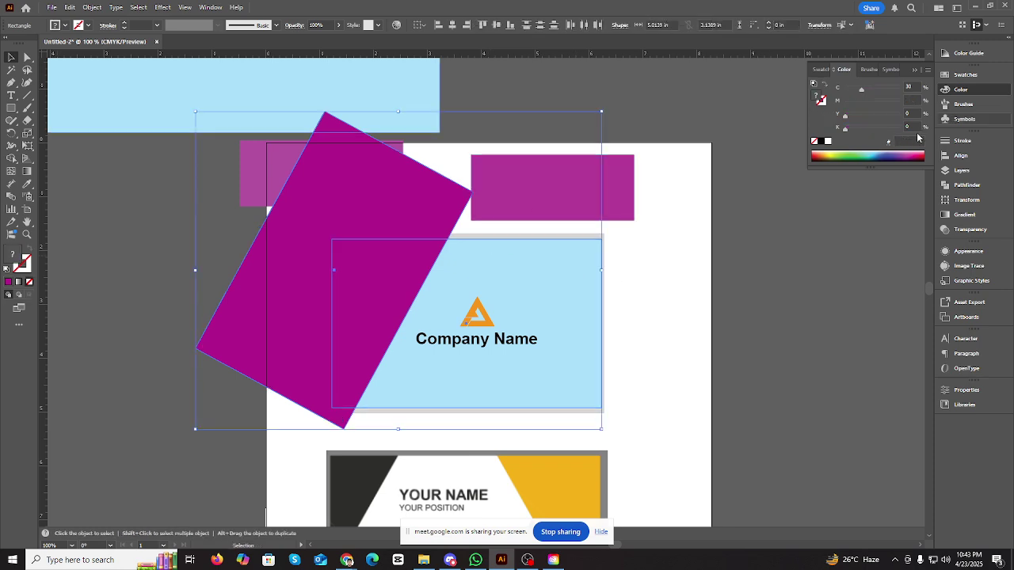
{"action": "left_click", "coordinate": [966, 185]}
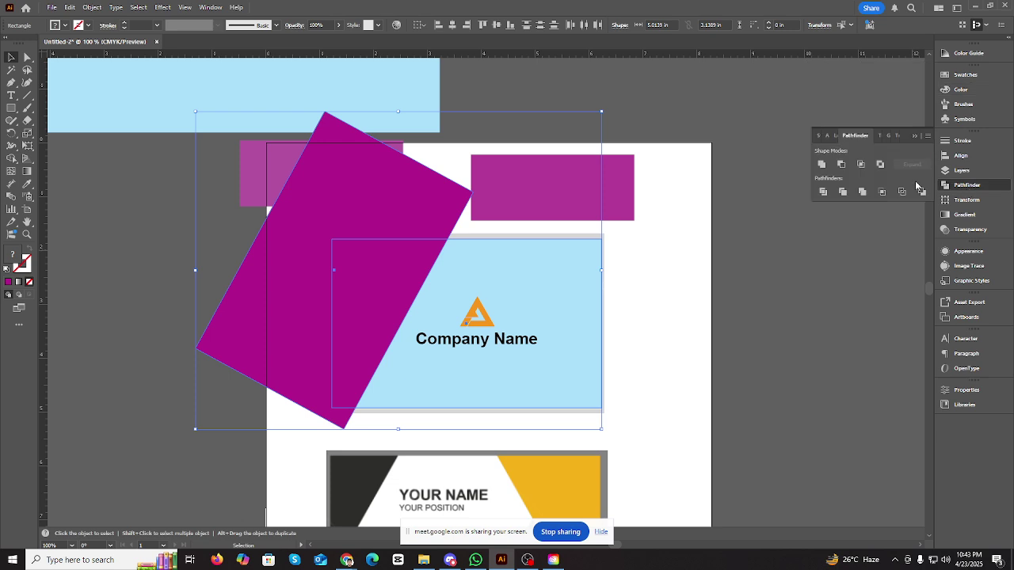
{"action": "key", "text": "ctrl+g"}
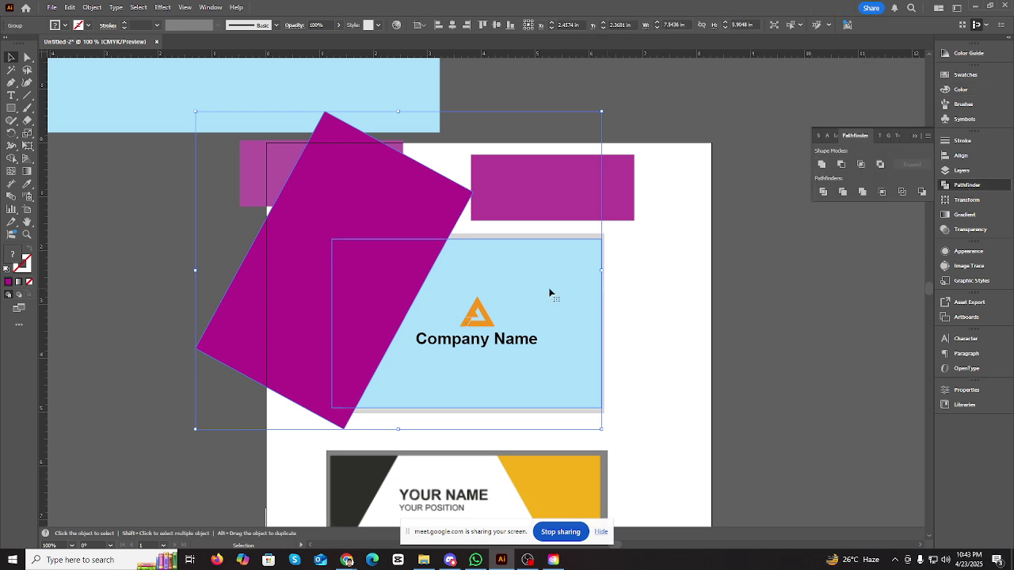
{"action": "right_click", "coordinate": [422, 226]}
{"action": "left_click", "coordinate": [452, 360]}
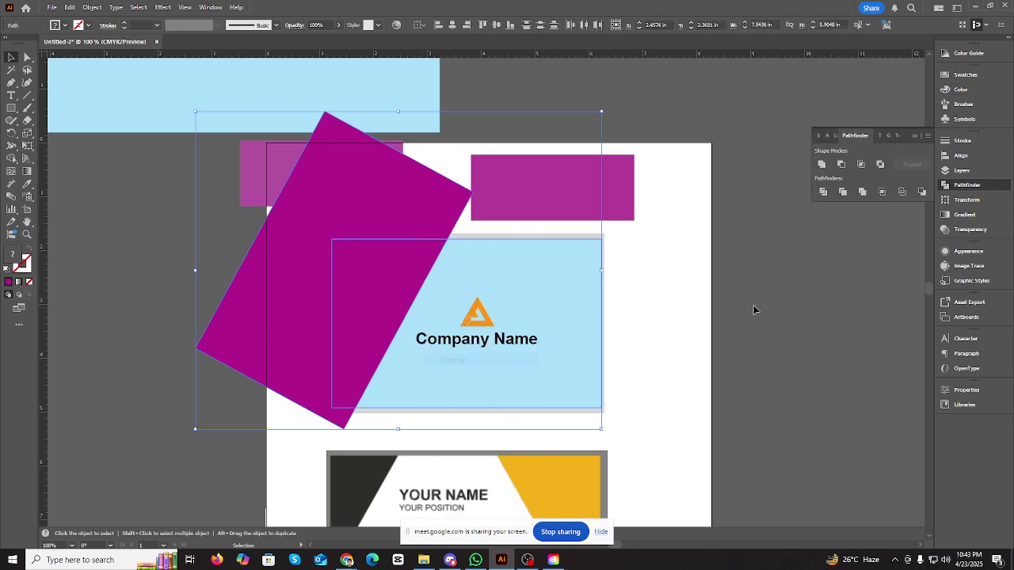
{"action": "left_click", "coordinate": [663, 271]}
{"action": "left_click", "coordinate": [443, 190]}
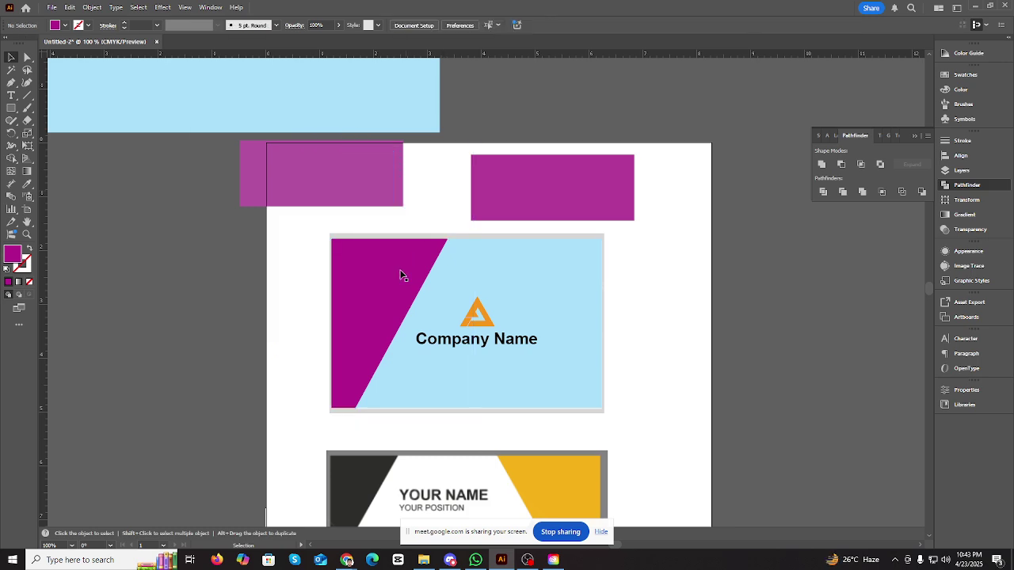
- Recolor the magenta slanted panel with the orange sampled from the logo
{"action": "left_click", "coordinate": [400, 275]}
{"action": "left_click", "coordinate": [26, 183]}
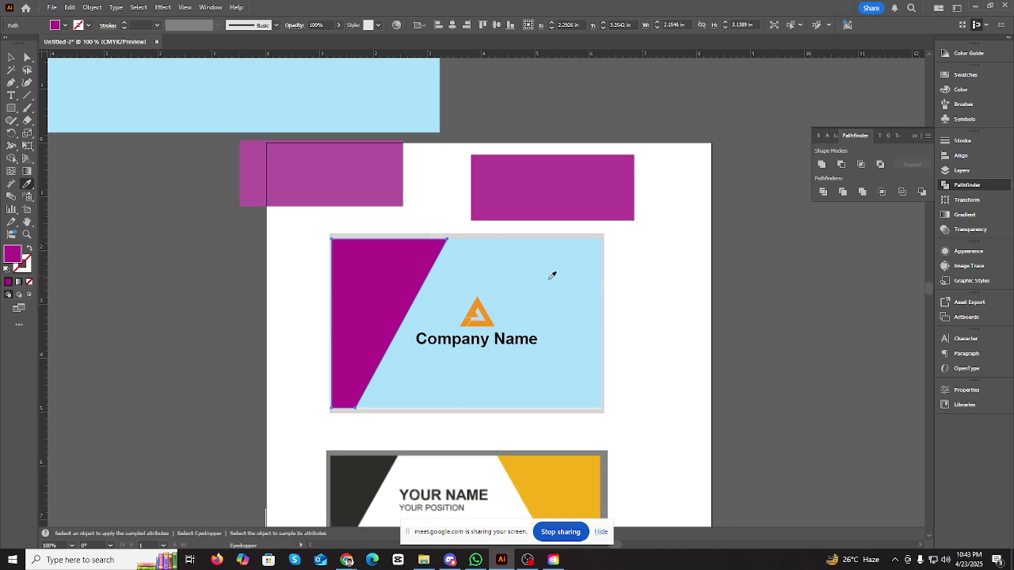
{"action": "left_click", "coordinate": [480, 310]}
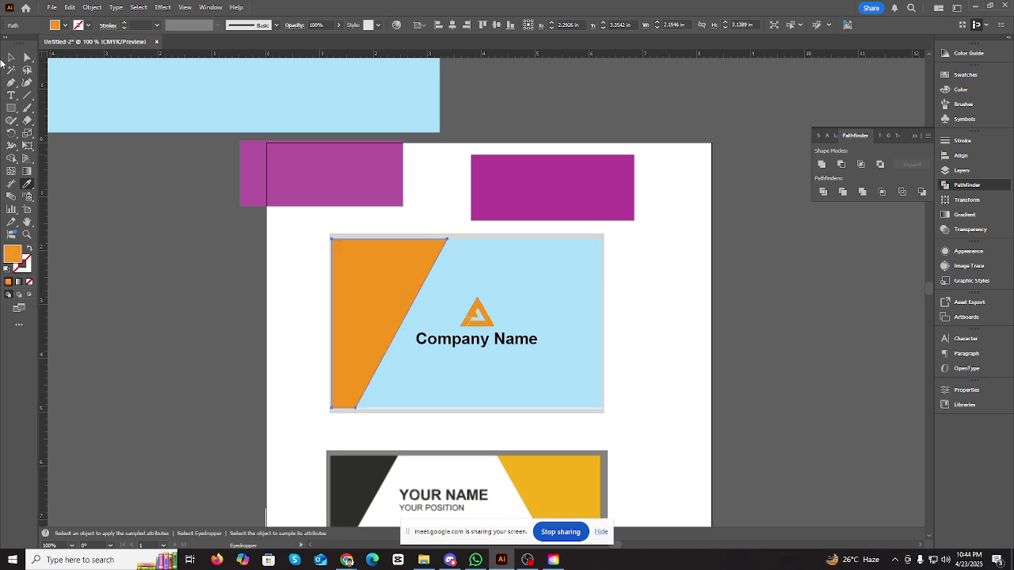
- Fill the card's light-blue main panel with black, C 0, M 0, Y 0, K 100
{"action": "left_click", "coordinate": [11, 57]}
{"action": "left_click", "coordinate": [593, 311]}
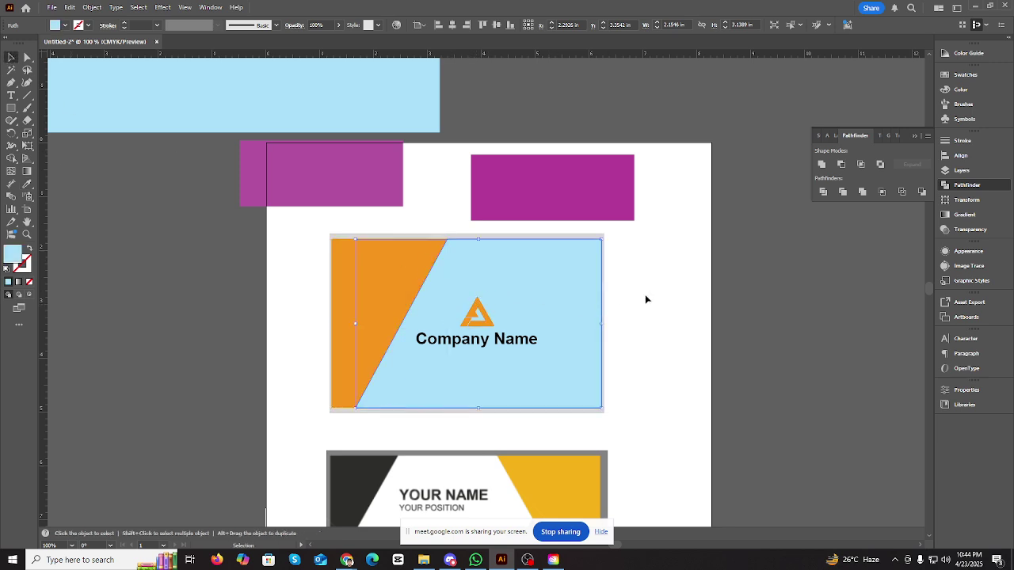
{"action": "left_click", "coordinate": [964, 91]}
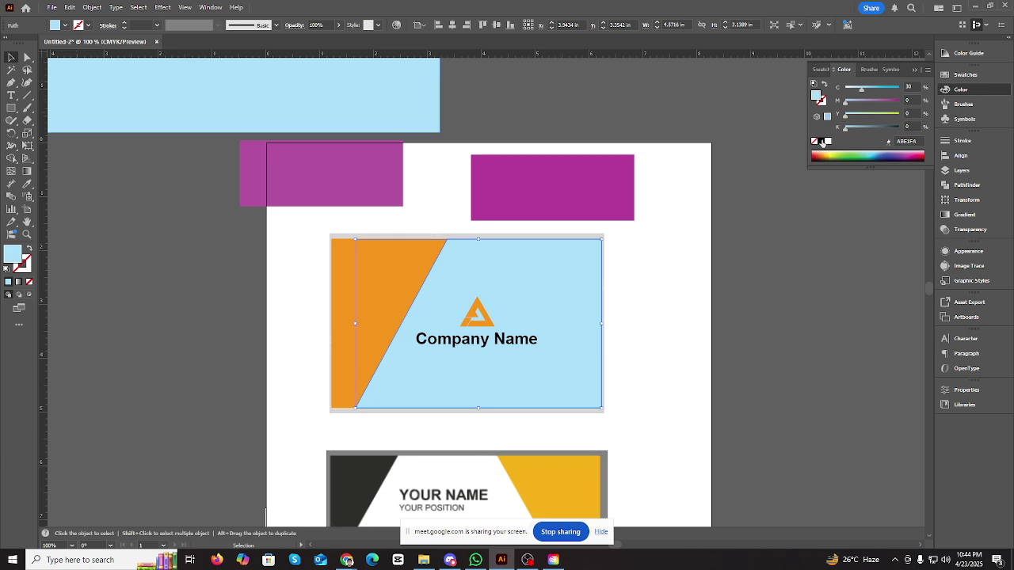
{"action": "left_click", "coordinate": [823, 141]}
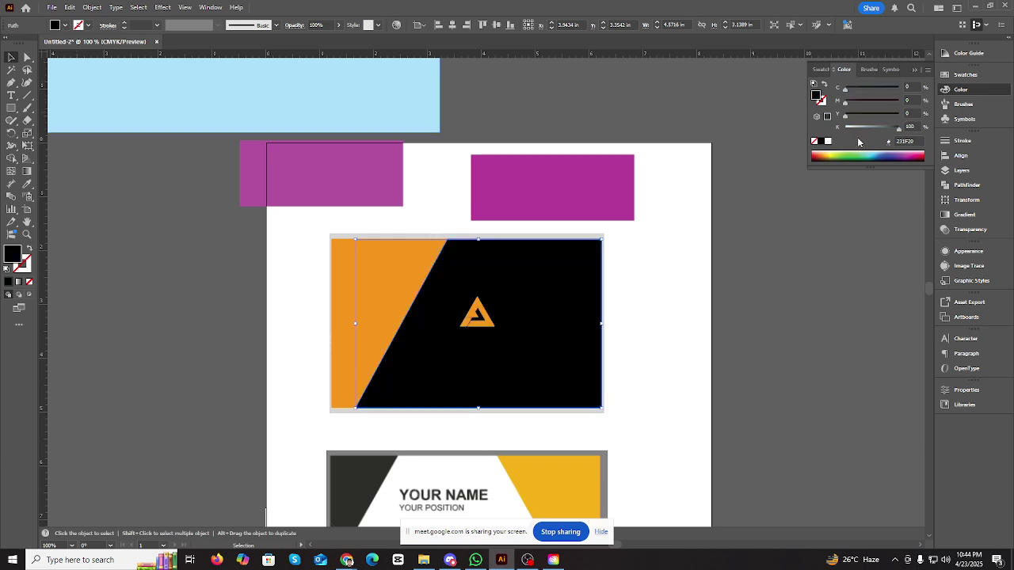
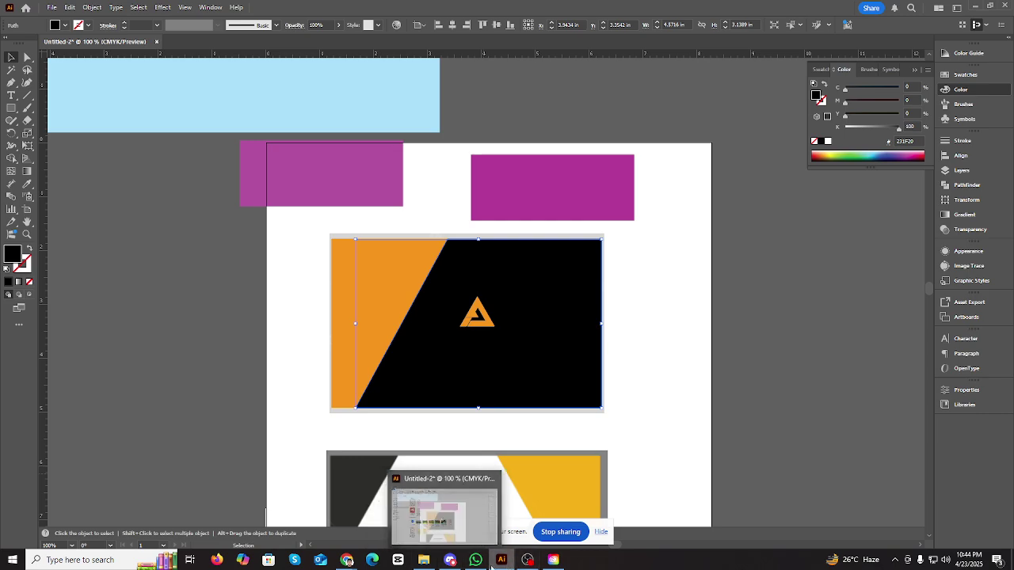
- Switch to the Google Meet call to check the participant list, and return to the Illustrator document
{"action": "mouse_move", "coordinate": [347, 561]}
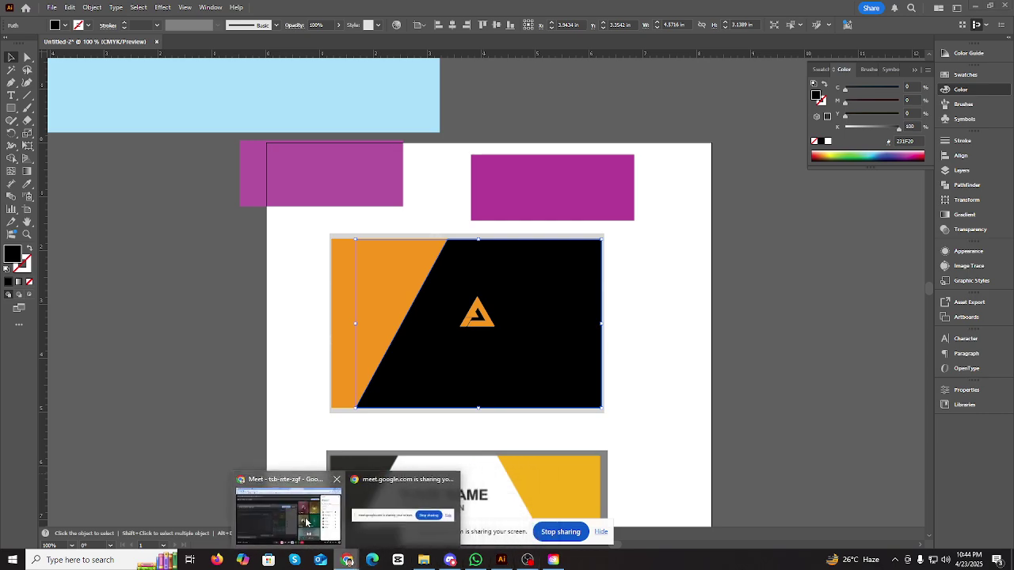
{"action": "left_click", "coordinate": [289, 515]}
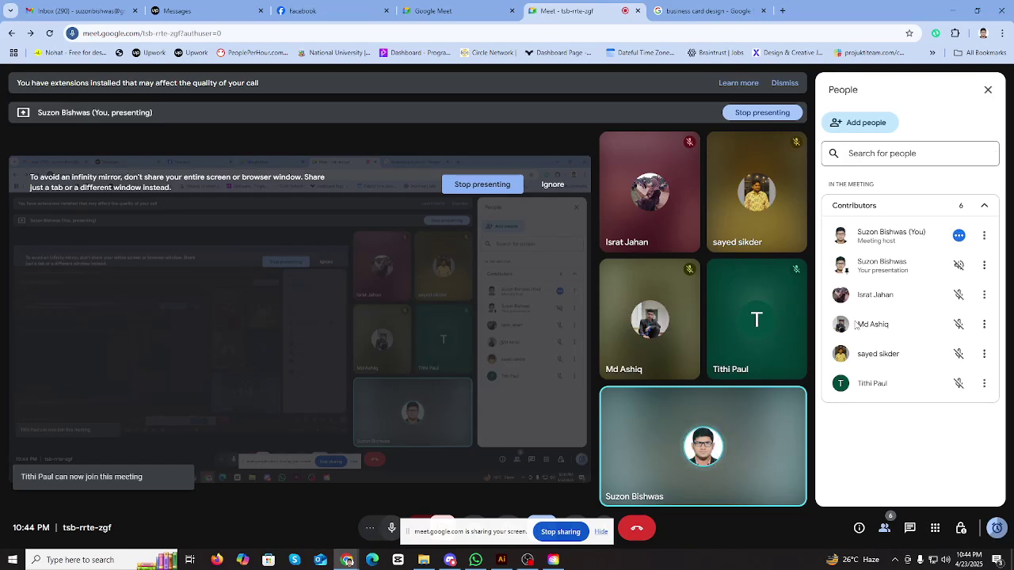
{"action": "left_click", "coordinate": [957, 8]}
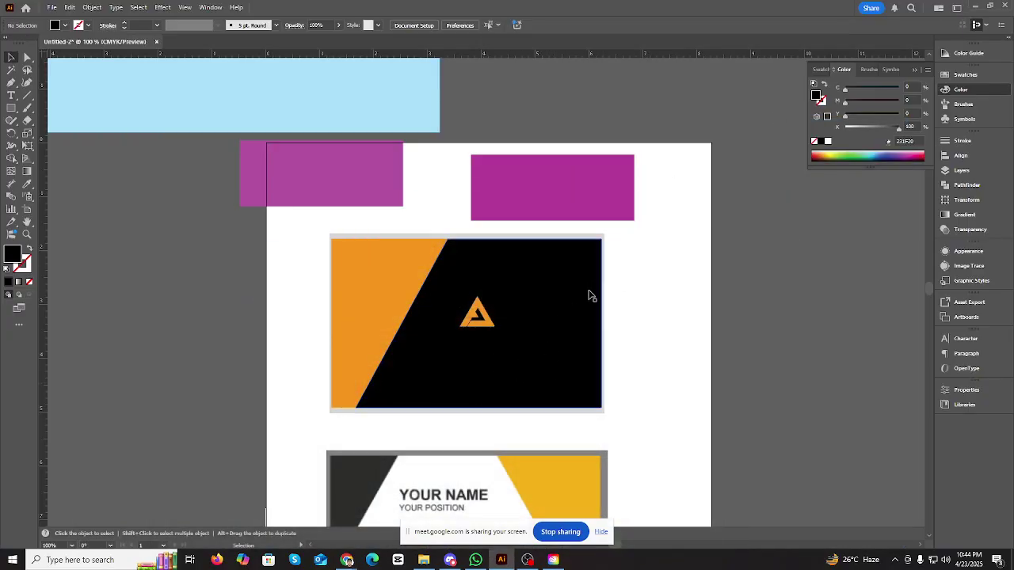
- Recolor the card's black main panel light gray, C 0, M 0, Y 0, K 10
{"action": "left_click", "coordinate": [828, 141]}
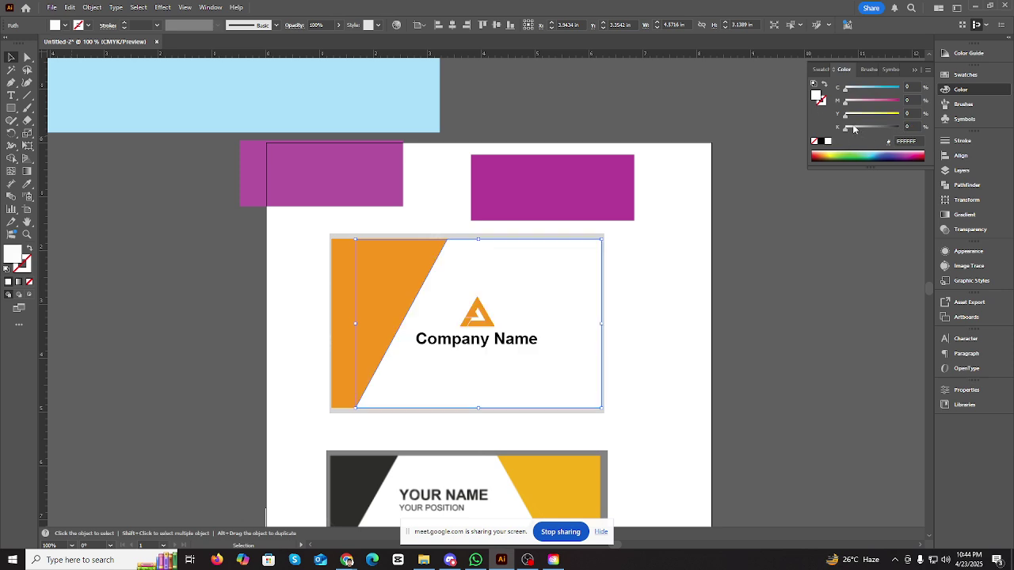
{"action": "left_click", "coordinate": [851, 129]}
{"action": "left_click", "coordinate": [653, 263]}
{"action": "scroll", "coordinate": [652, 263], "scroll_direction": "down", "scroll_amount": 2}
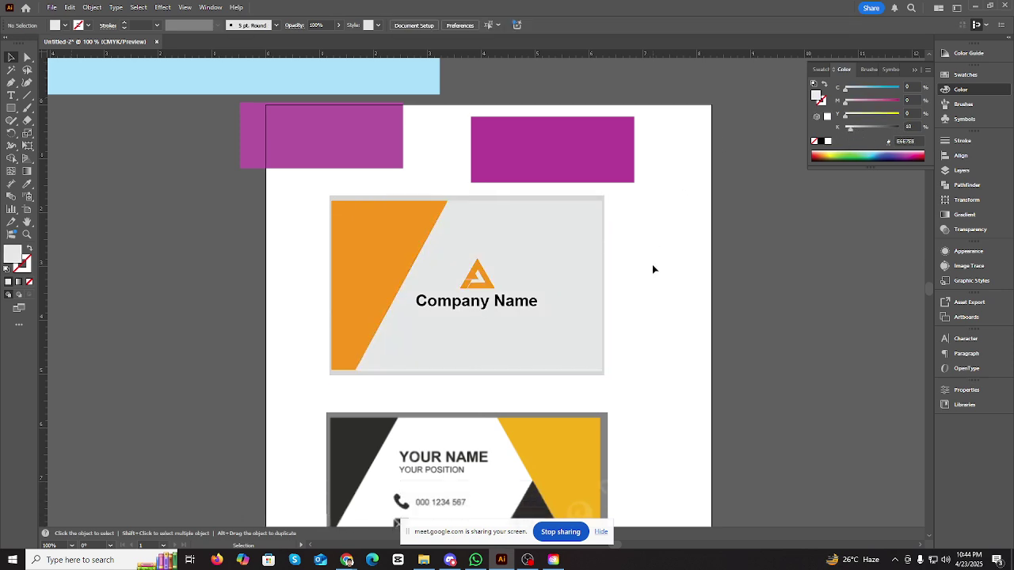
{"action": "scroll", "coordinate": [650, 271], "scroll_direction": "down", "scroll_amount": 3}
{"action": "key", "text": "ctrl+minus"}
{"action": "key", "text": "ctrl+minus"}
{"action": "key", "text": "ctrl+equal"}
{"action": "key", "text": "ctrl+equal"}
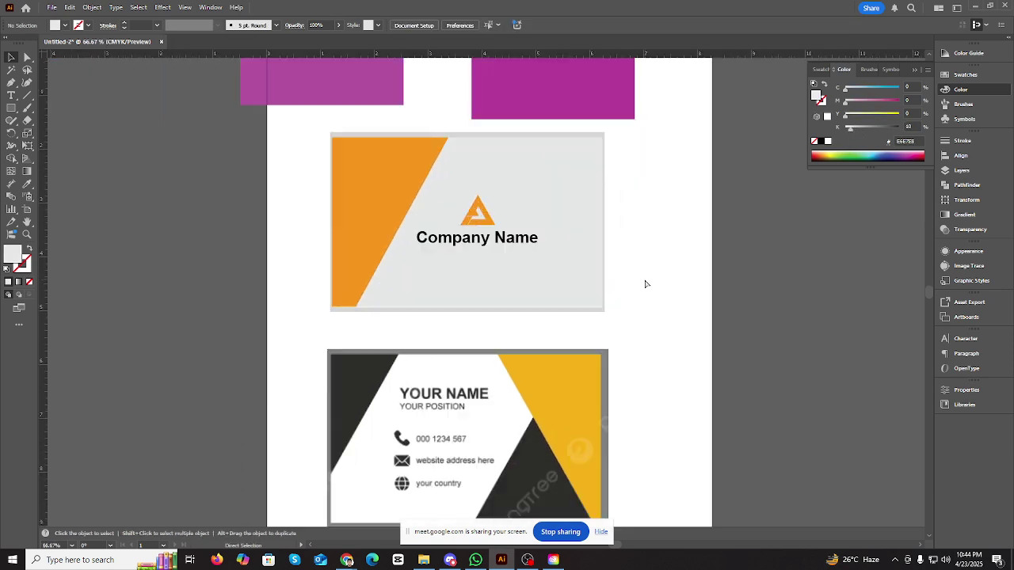
{"action": "scroll", "coordinate": [642, 282], "scroll_direction": "down", "scroll_amount": 4}
{"action": "scroll", "coordinate": [641, 284], "scroll_direction": "up", "scroll_amount": 7}
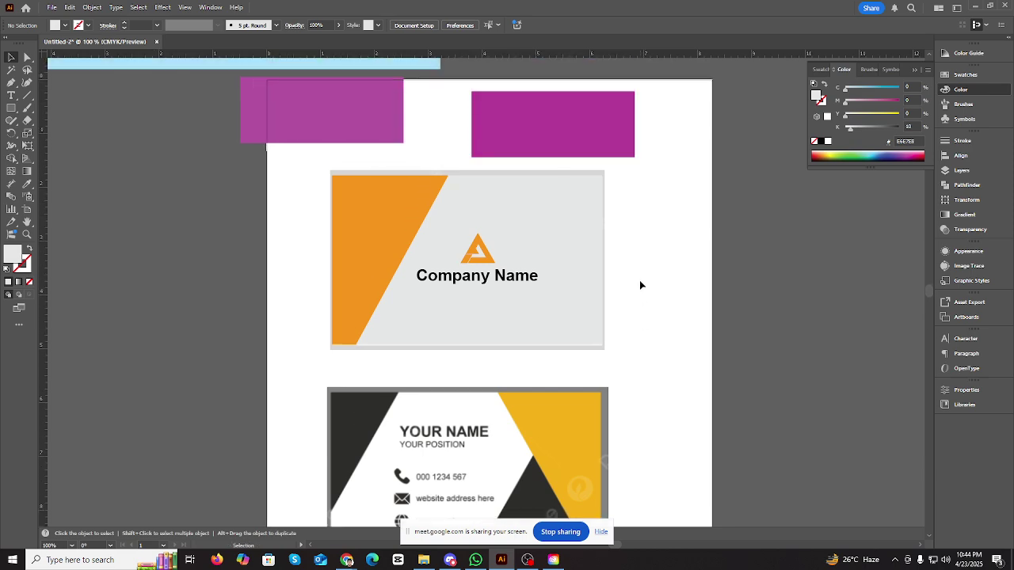
- Select the complete front card artwork with its panels, logo and company name, and cut it from the artboard
{"action": "left_click_drag", "start_coordinate": [274, 187], "coordinate": [610, 330]}
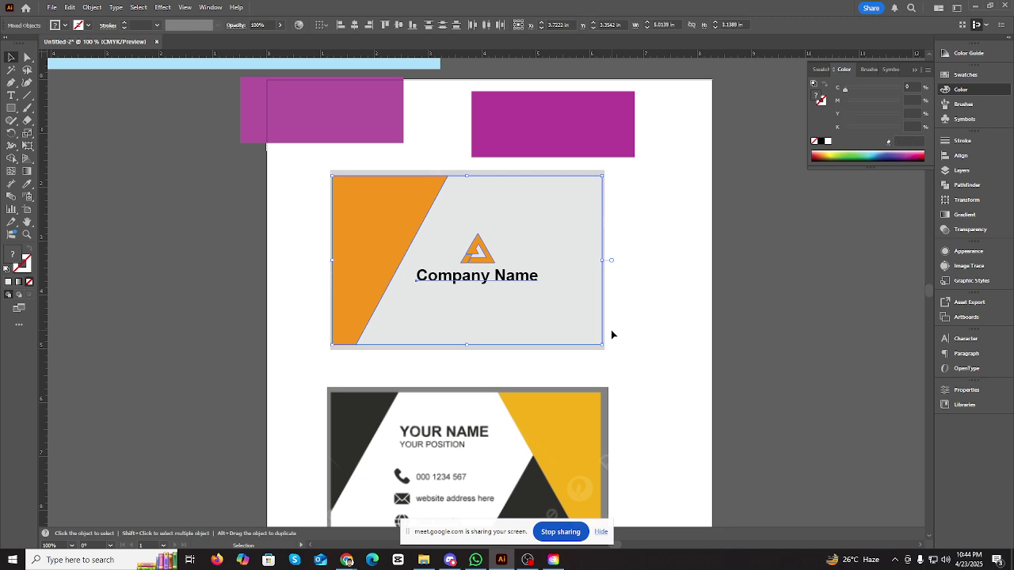
{"action": "left_click", "coordinate": [673, 269]}
{"action": "left_click", "coordinate": [473, 279]}
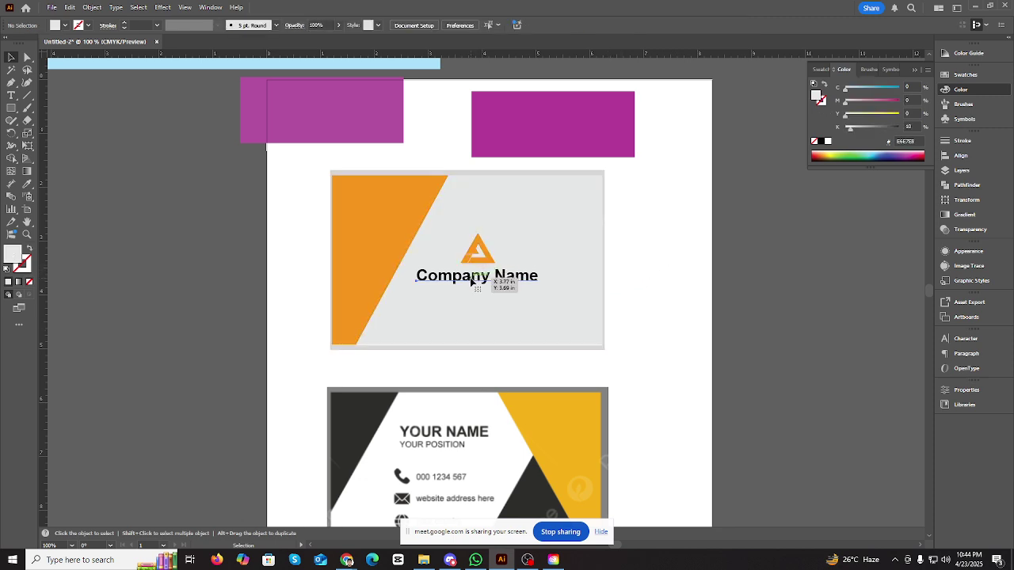
{"action": "left_click", "coordinate": [655, 251]}
{"action": "left_click_drag", "start_coordinate": [306, 175], "coordinate": [621, 352]}
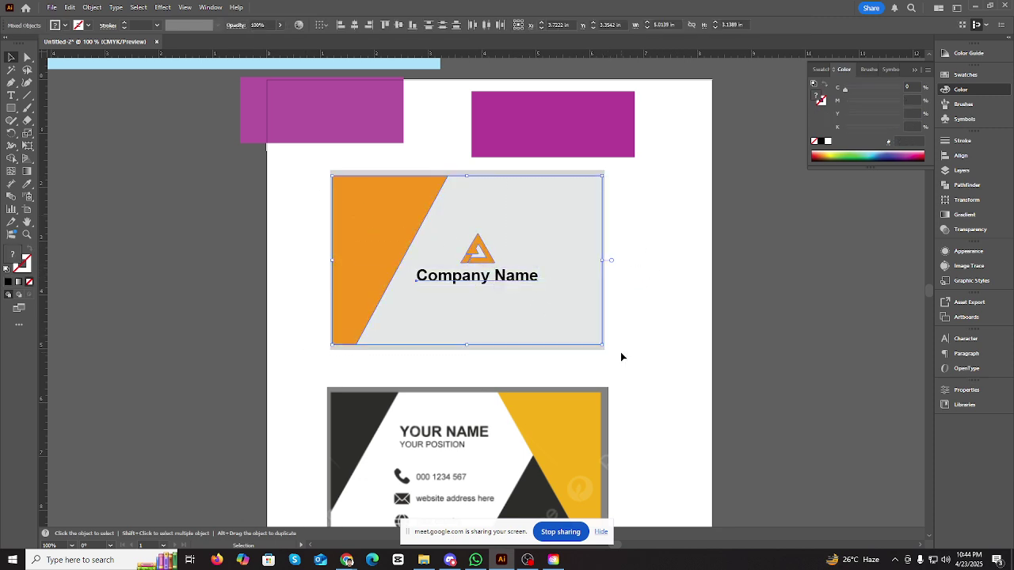
{"action": "key", "text": "a"}
{"action": "key", "text": "Delete"}
- Delete the faded front card reference image and the leftover magenta and light-blue rectangles
{"action": "scroll", "coordinate": [570, 341], "scroll_direction": "up", "scroll_amount": 2}
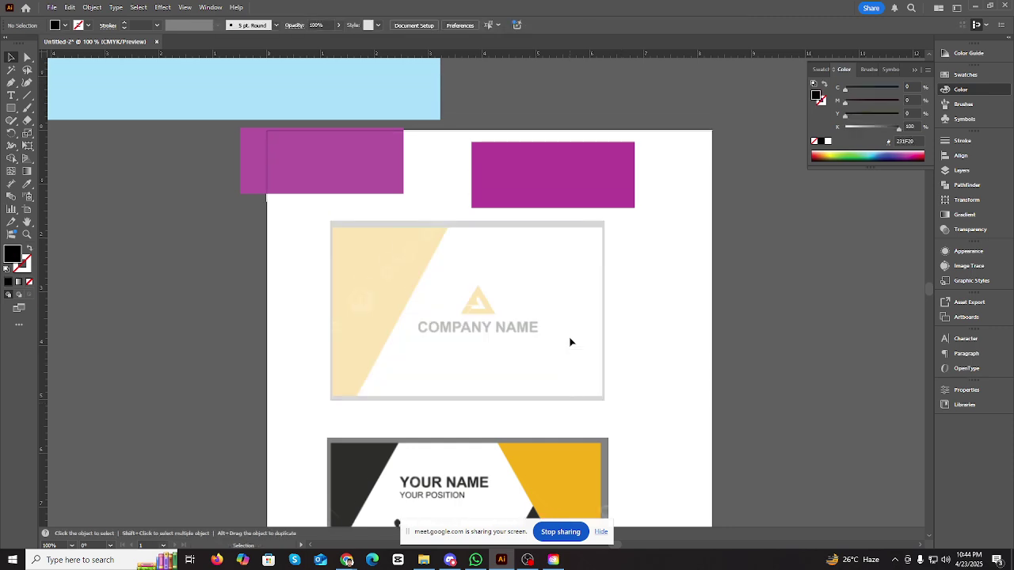
{"action": "scroll", "coordinate": [570, 343], "scroll_direction": "down", "scroll_amount": 1}
{"action": "left_click", "coordinate": [570, 343]}
{"action": "key", "text": "v"}
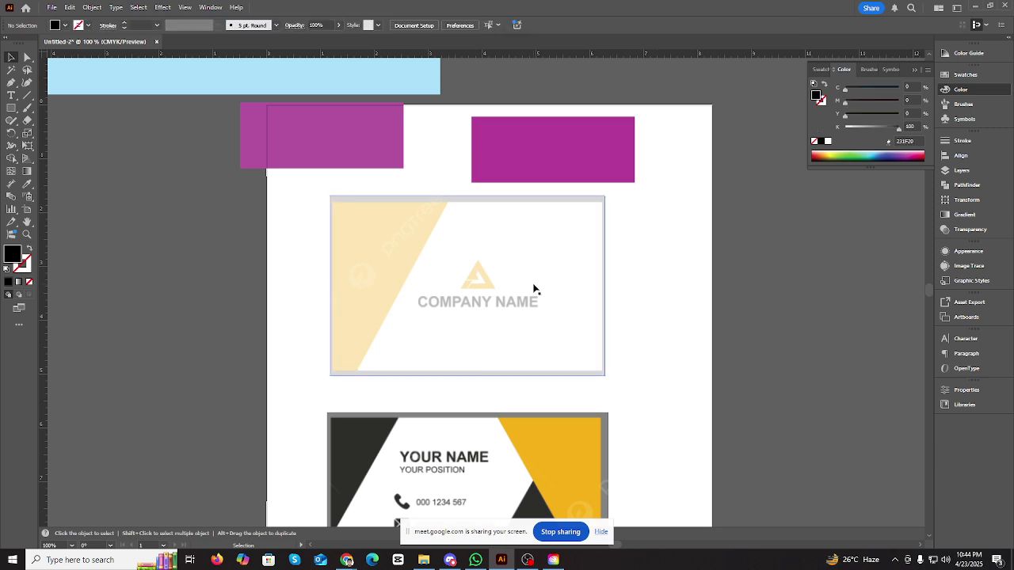
{"action": "key", "text": "Delete"}
{"action": "scroll", "coordinate": [551, 239], "scroll_direction": "up", "scroll_amount": 2}
{"action": "scroll", "coordinate": [550, 235], "scroll_direction": "down", "scroll_amount": 2}
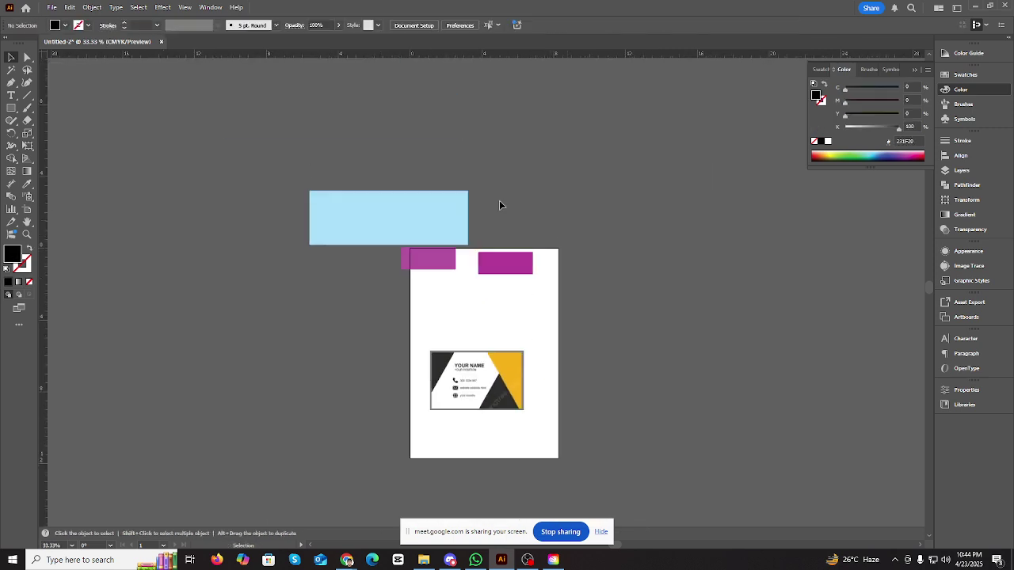
{"action": "left_click", "coordinate": [517, 277]}
{"action": "key", "text": "Delete"}
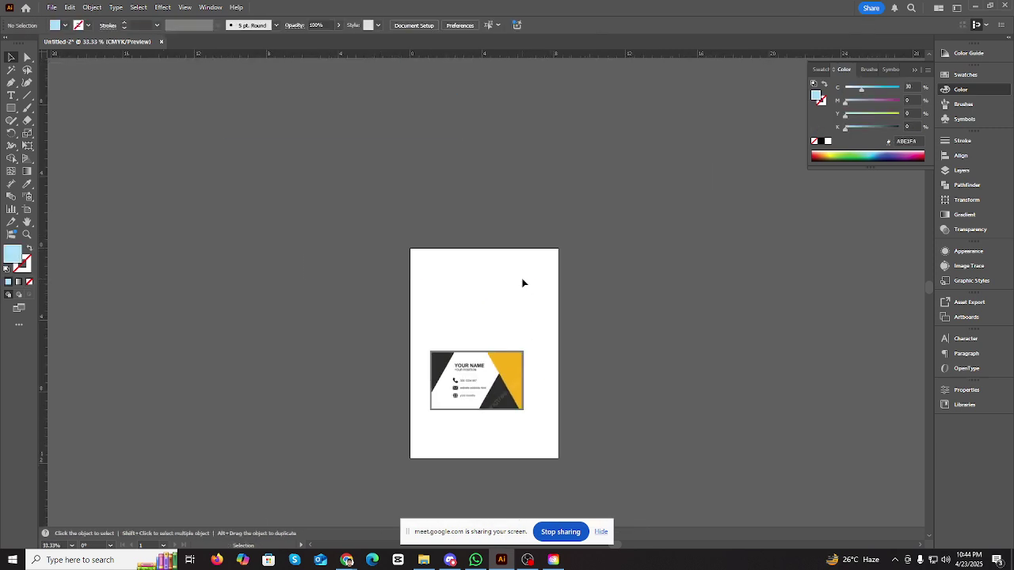
- Paste the cut front card artwork back in its original place on the artboard
{"action": "key", "text": "ctrl+v"}
{"action": "key", "text": "ctrl+equal"}
{"action": "key", "text": "ctrl+equal"}
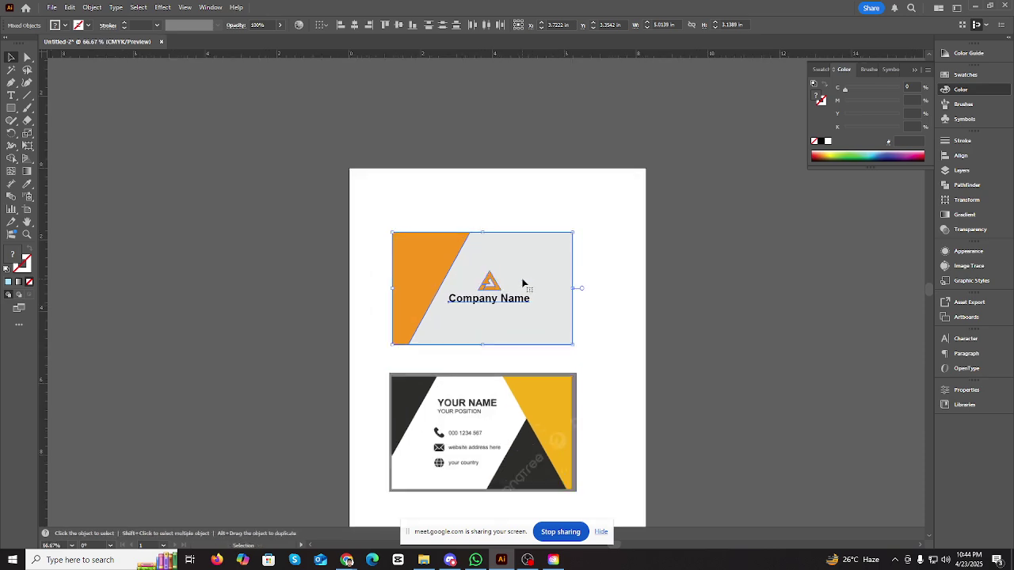
{"action": "left_click", "coordinate": [509, 206]}
- Delete the back card reference image below the front card
{"action": "scroll", "coordinate": [510, 222], "scroll_direction": "down", "scroll_amount": 2}
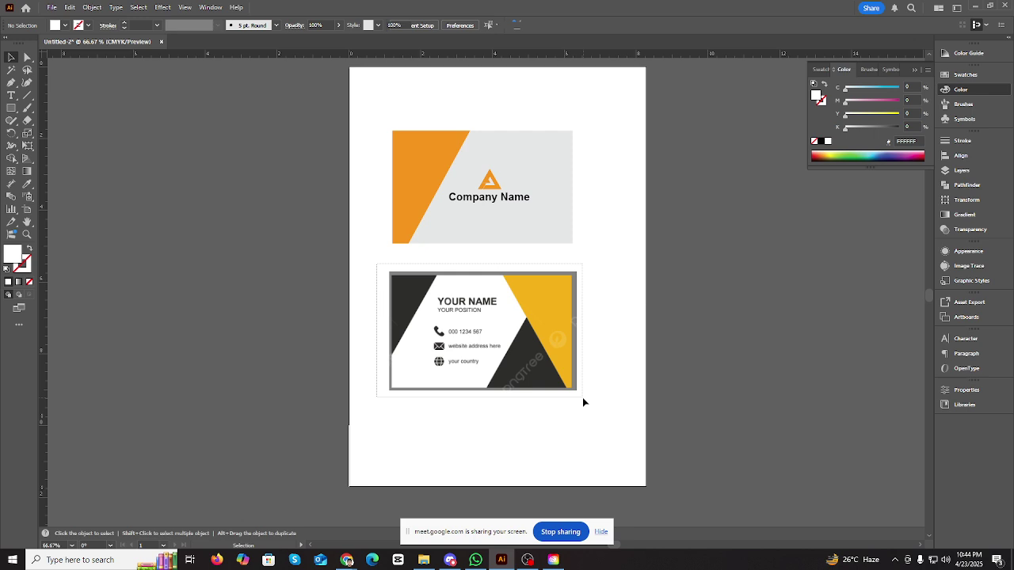
{"action": "left_click", "coordinate": [582, 395]}
{"action": "key", "text": "Delete"}
{"action": "scroll", "coordinate": [444, 285], "scroll_direction": "up", "scroll_amount": 1}
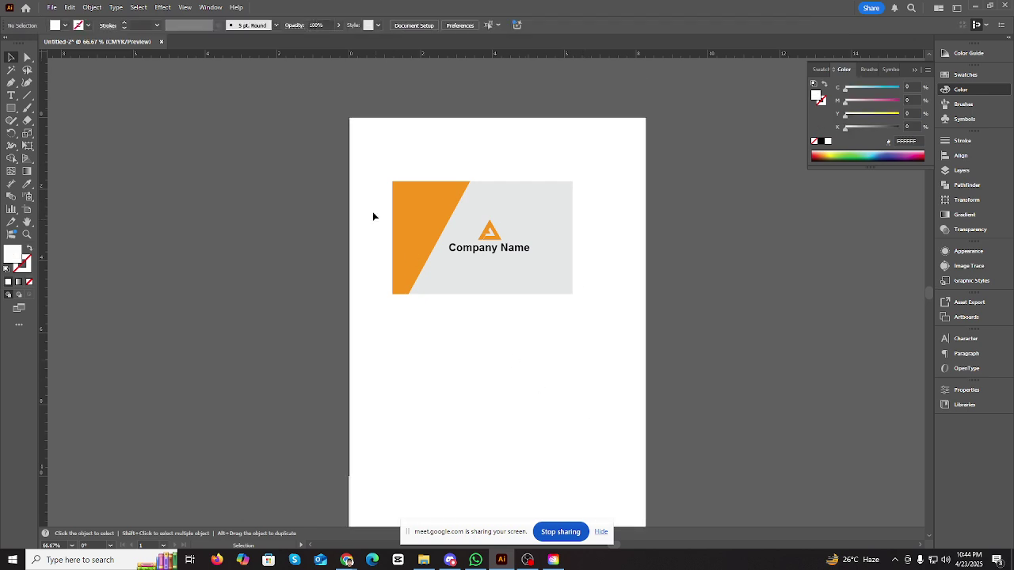
- Group the front card's orange and gray panels, logo and company name into one object
{"action": "left_click_drag", "start_coordinate": [340, 140], "coordinate": [665, 346]}
{"action": "key", "text": "ctrl+equal"}
{"action": "key", "text": "ctrl+equal"}
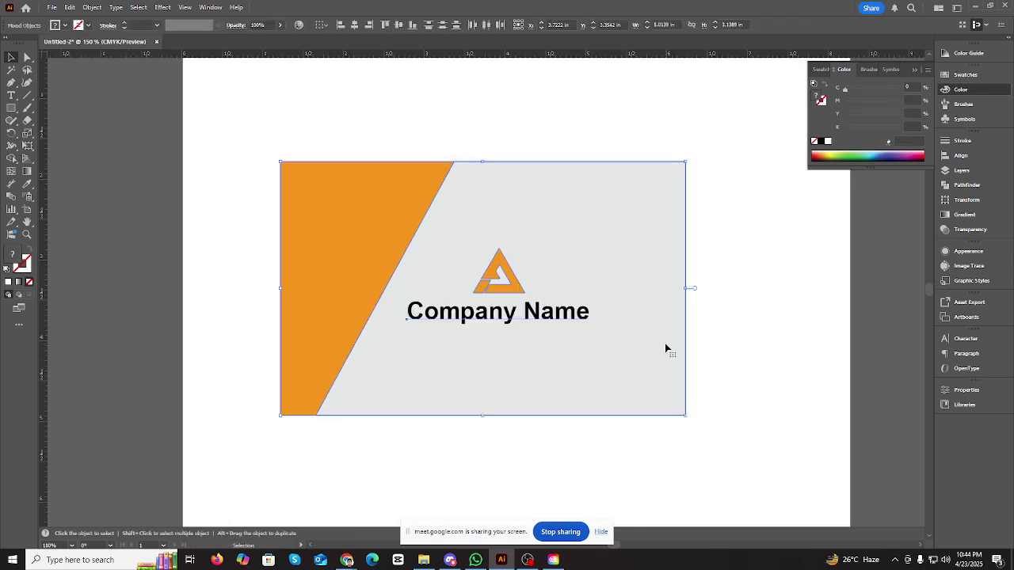
{"action": "key", "text": "ctrl+g"}
{"action": "scroll", "coordinate": [505, 339], "scroll_direction": "up", "scroll_amount": 1}
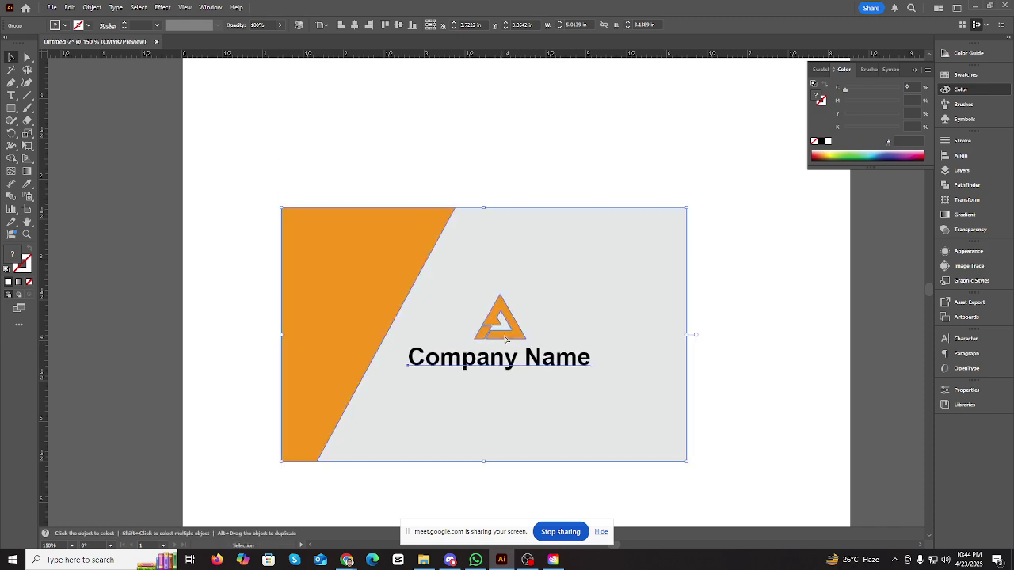
- Center the grouped front card horizontally and vertically on the artboard
{"action": "key", "text": "ctrl+minus"}
{"action": "key", "text": "ctrl+minus"}
{"action": "key", "text": "ctrl+minus"}
{"action": "key", "text": "a"}
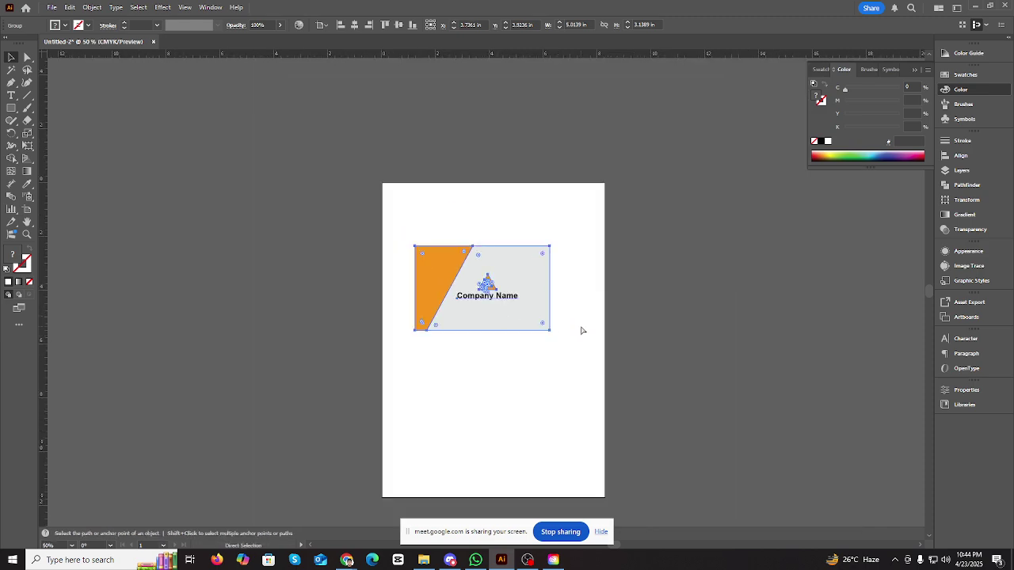
{"action": "key", "text": "v"}
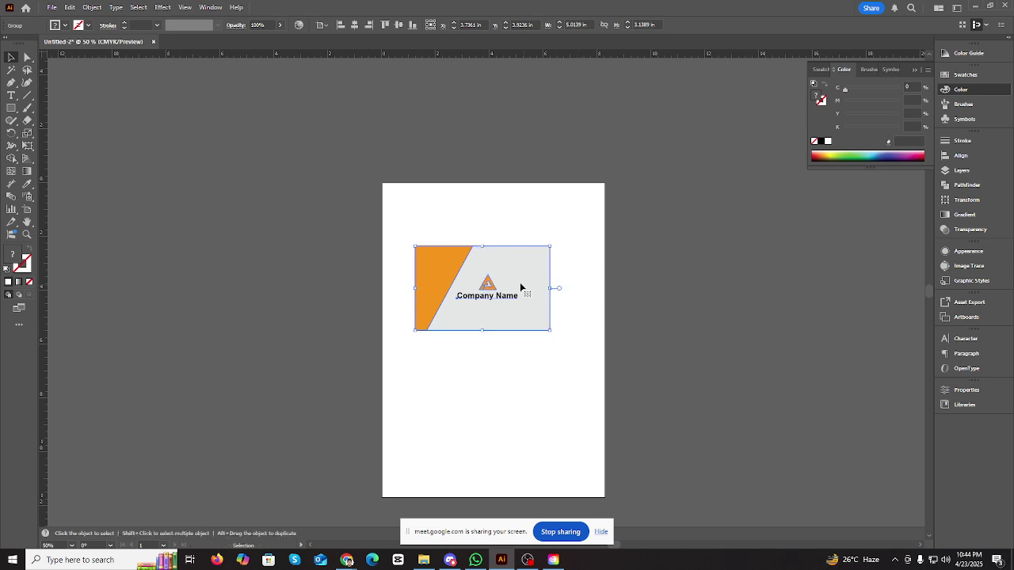
{"action": "left_click_drag", "start_coordinate": [520, 287], "coordinate": [523, 313]}
{"action": "left_click", "coordinate": [355, 26]}
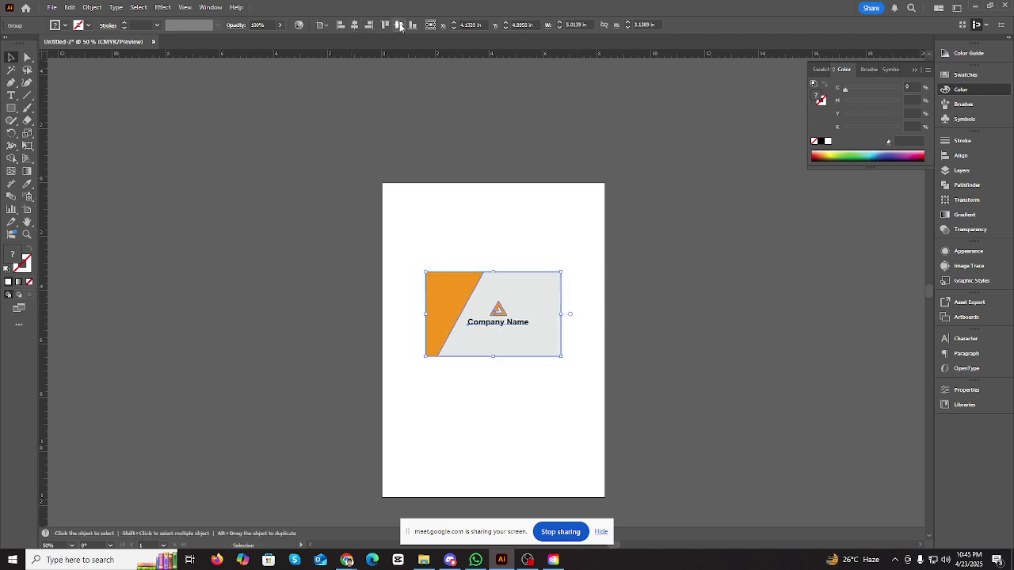
{"action": "left_click", "coordinate": [399, 25]}
{"action": "left_click", "coordinate": [526, 230]}
{"action": "key", "text": "ctrl+plus"}
{"action": "key", "text": "ctrl+plus"}
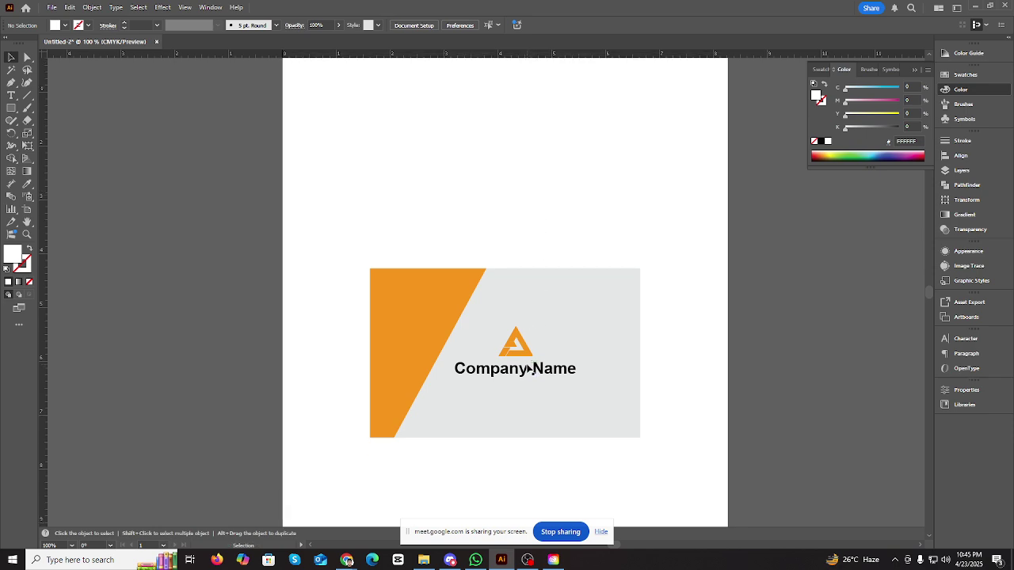
{"action": "key", "text": "ctrl+plus"}
{"action": "scroll", "coordinate": [499, 358], "scroll_direction": "down", "scroll_amount": 3}
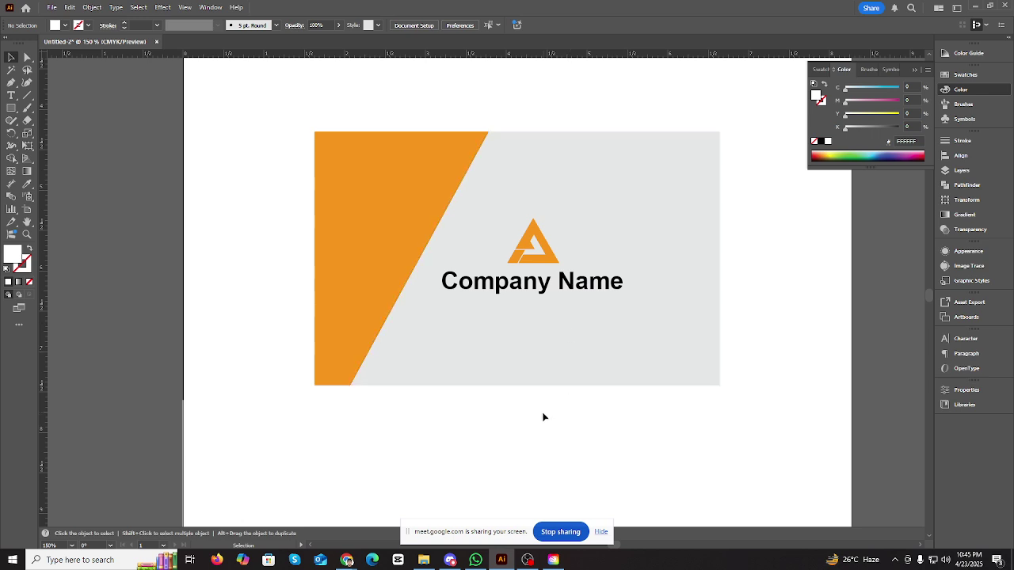
{"action": "scroll", "coordinate": [436, 299], "scroll_direction": "up", "scroll_amount": 10}
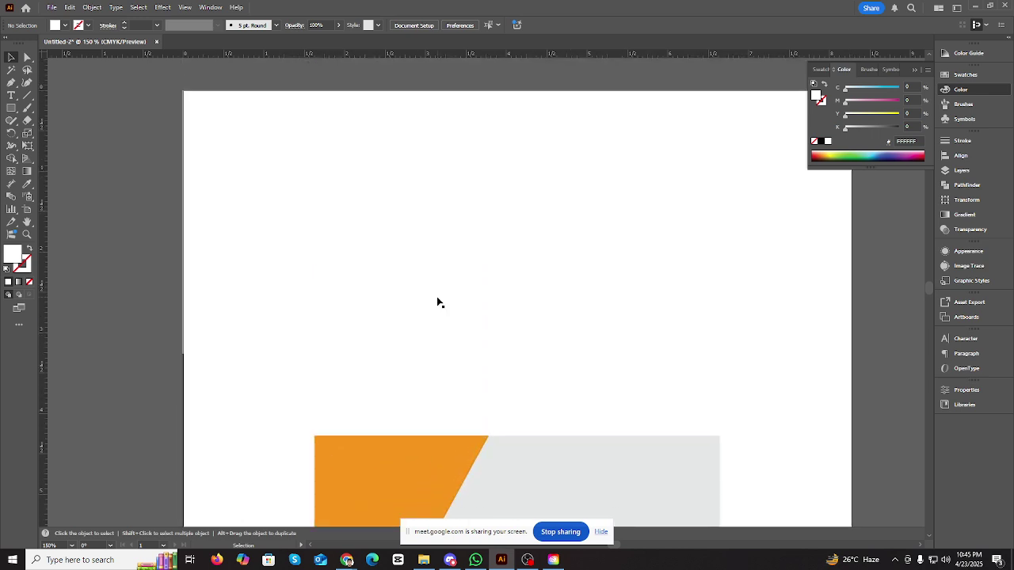
{"action": "scroll", "coordinate": [437, 298], "scroll_direction": "down", "scroll_amount": 3}
{"action": "key", "text": "ctrl+minus"}
{"action": "key", "text": "ctrl+minus"}
{"action": "key", "text": "ctrl+minus"}
{"action": "key", "text": "ctrl+plus"}
{"action": "key", "text": "ctrl+minus"}
{"action": "key", "text": "ctrl+minus"}
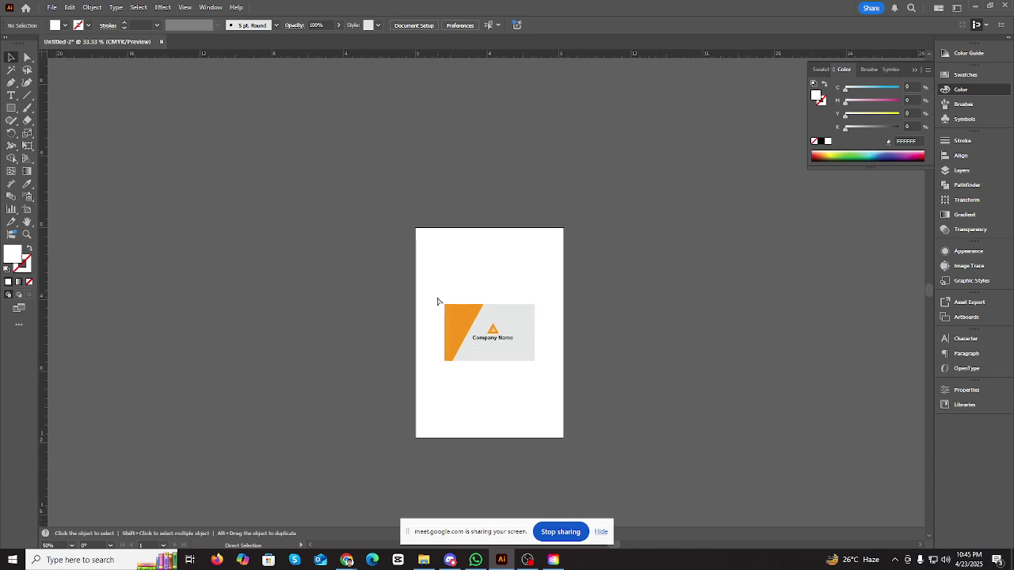
{"action": "key", "text": "ctrl+plus"}
{"action": "key", "text": "ctrl+plus"}
{"action": "key", "text": "ctrl+plus"}
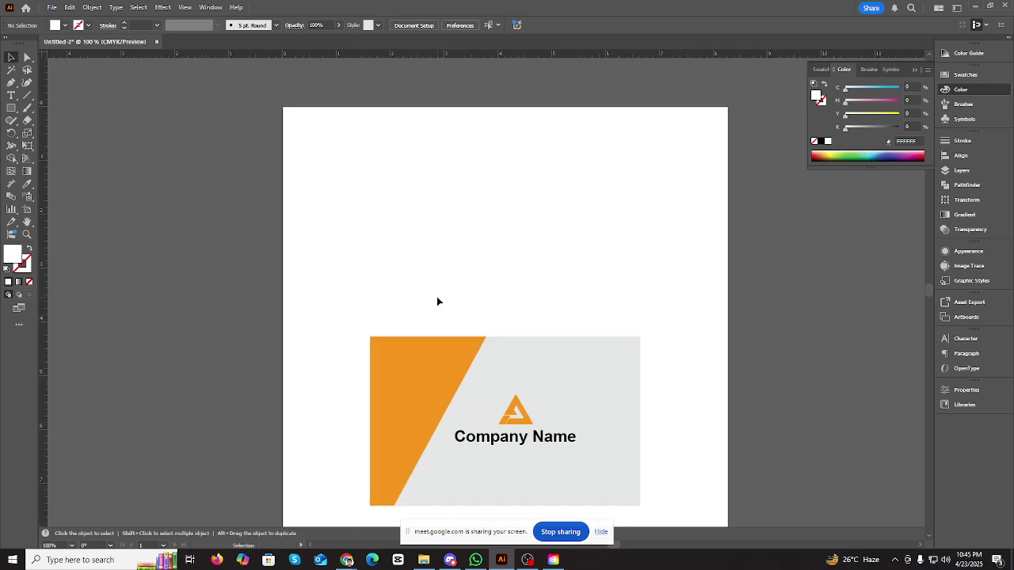
- Add the text note "alt + drag = copy + paste" in the empty area above the card
{"action": "left_click", "coordinate": [6, 96]}
{"action": "left_click", "coordinate": [362, 162]}
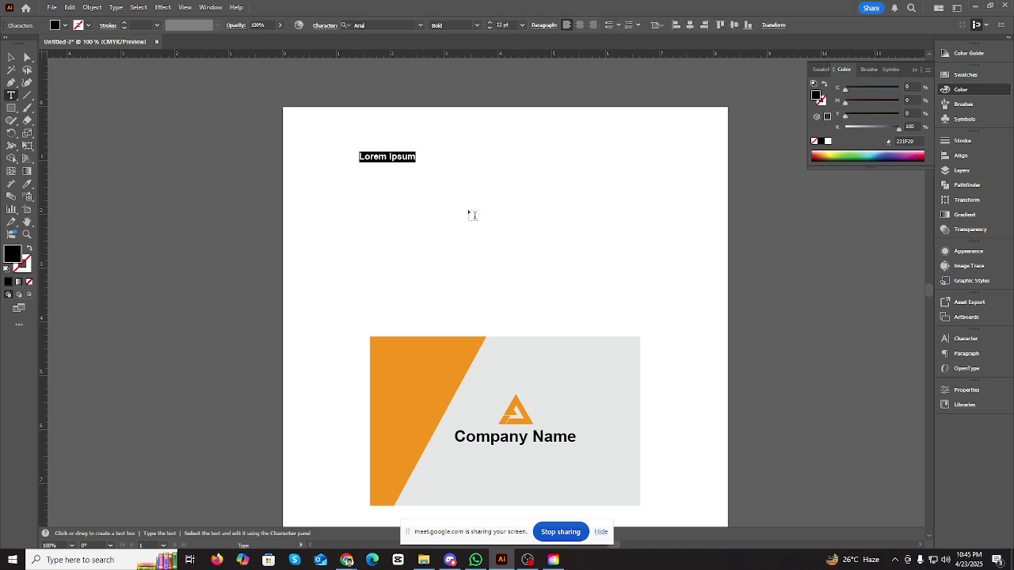
{"action": "type", "text": "alt"}
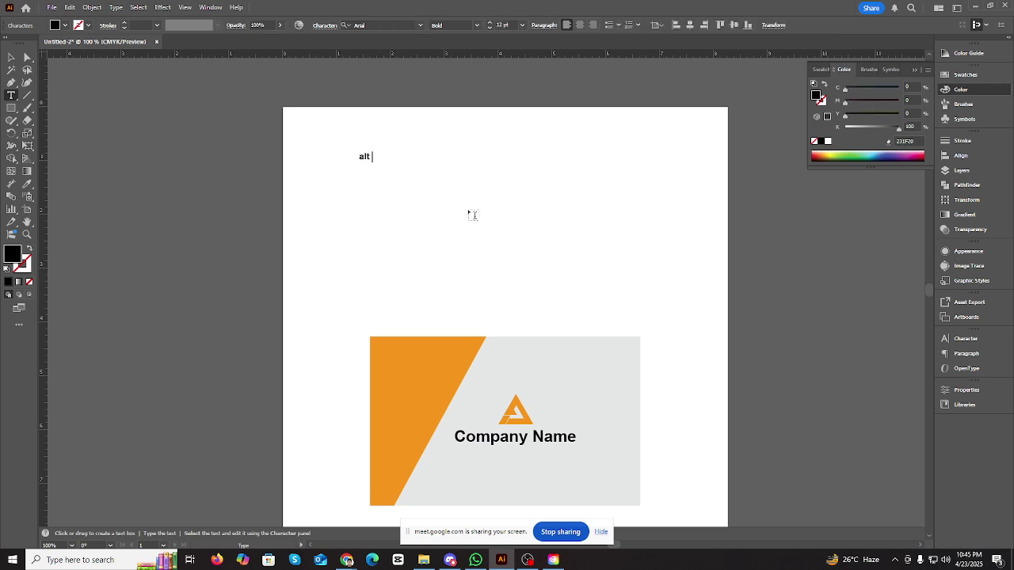
{"action": "type", "text": " + drag = copu"}
{"action": "type", "text": " + paste"}
{"action": "key", "text": "Escape"}
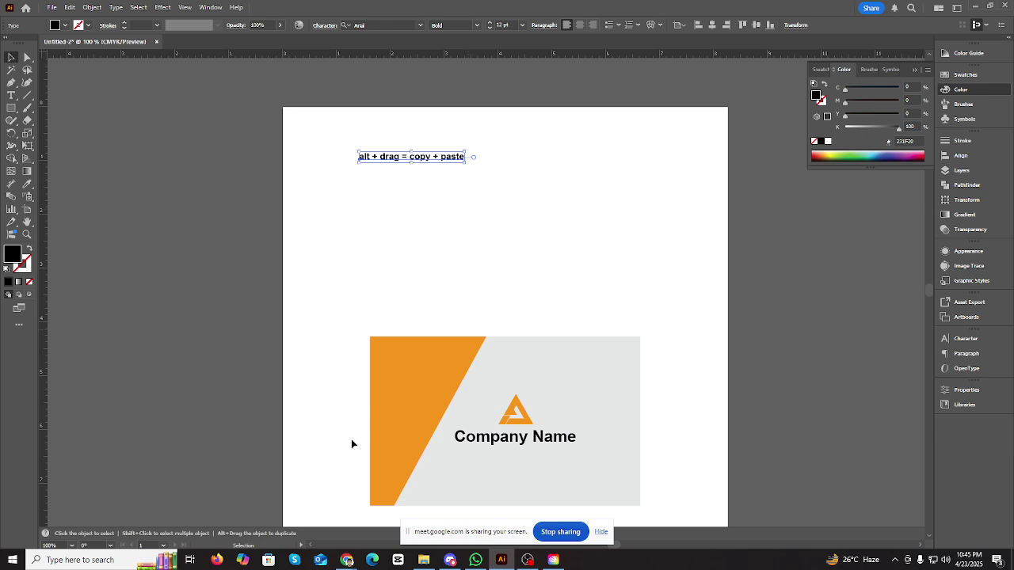
- Switch to the browser to check the Meet call and Facebook group chat, return to Illustrator and dismiss the floating call window
{"action": "mouse_move", "coordinate": [347, 560]}
{"action": "left_click", "coordinate": [317, 513]}
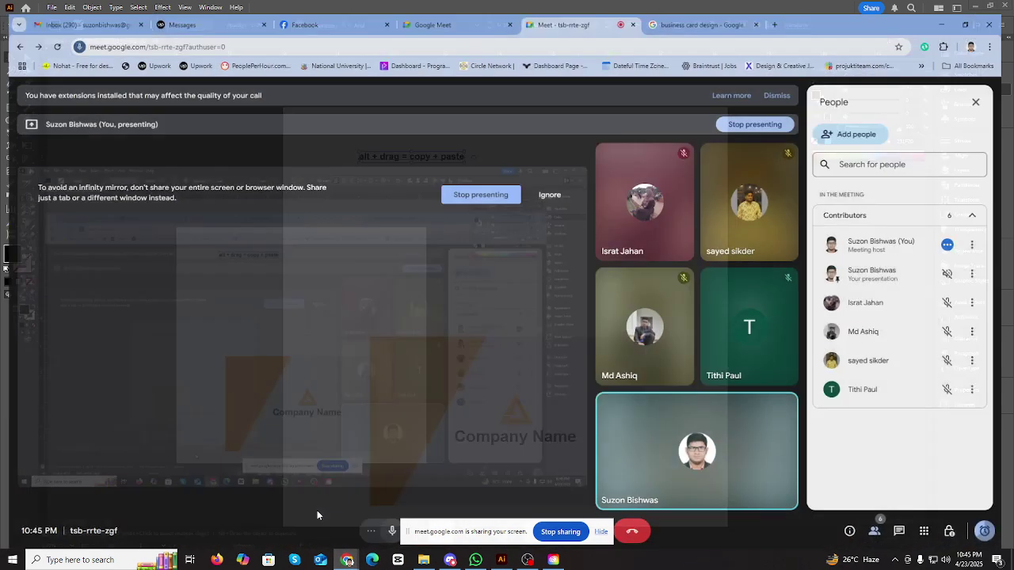
{"action": "left_click", "coordinate": [304, 25]}
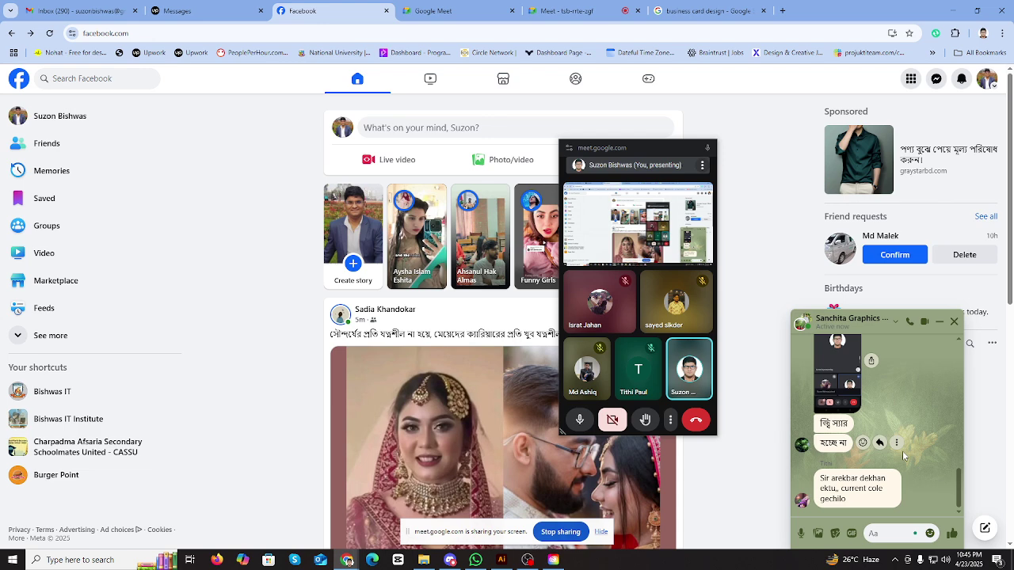
{"action": "left_click", "coordinate": [444, 10]}
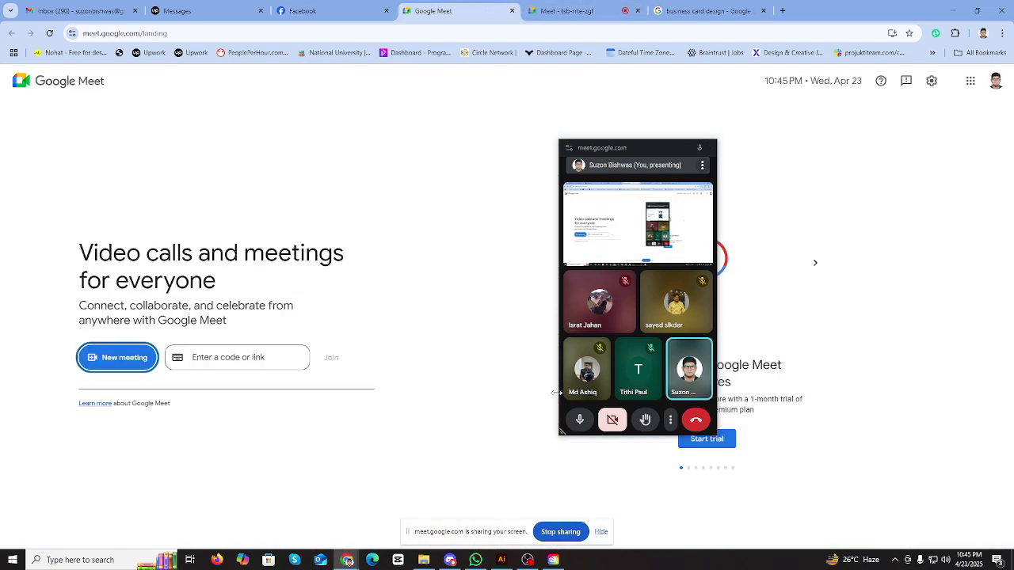
{"action": "left_click", "coordinate": [500, 561]}
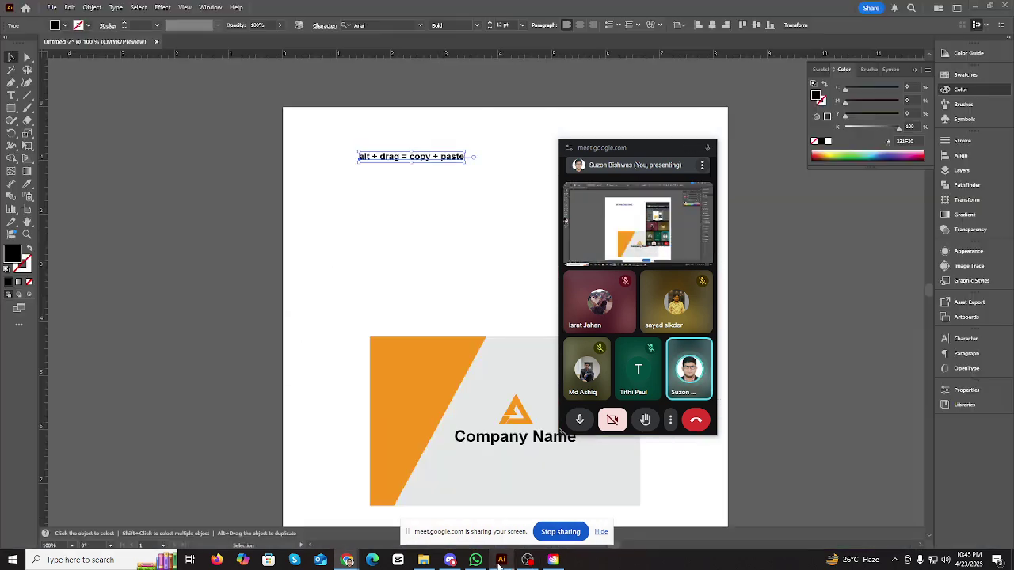
{"action": "left_click", "coordinate": [568, 151]}
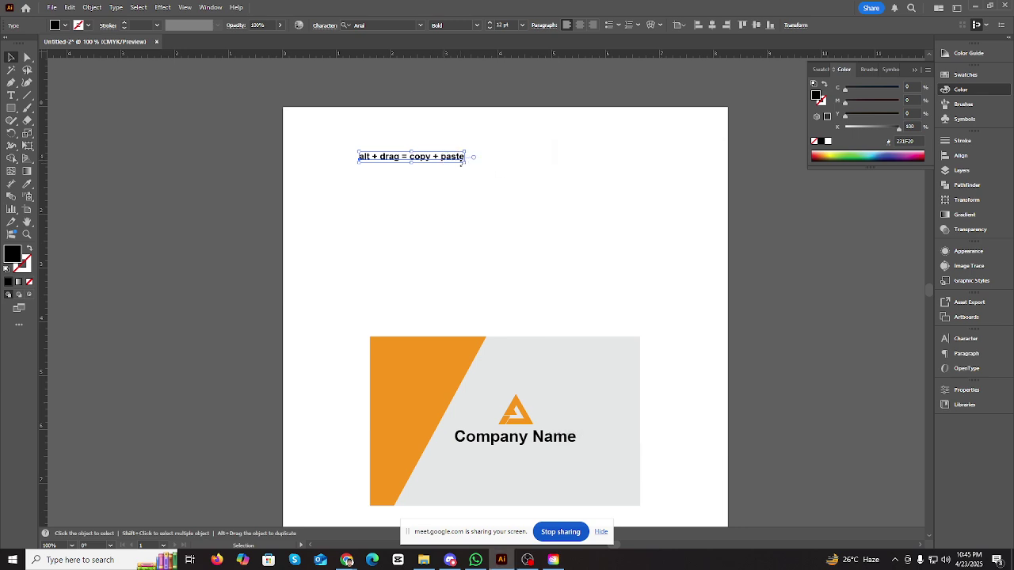
- Add the line "ctrl+ c+ f = copy + paste in front same place" below the first shortcut note
{"action": "key", "text": "ctrl+equal"}
{"action": "key", "text": "t"}
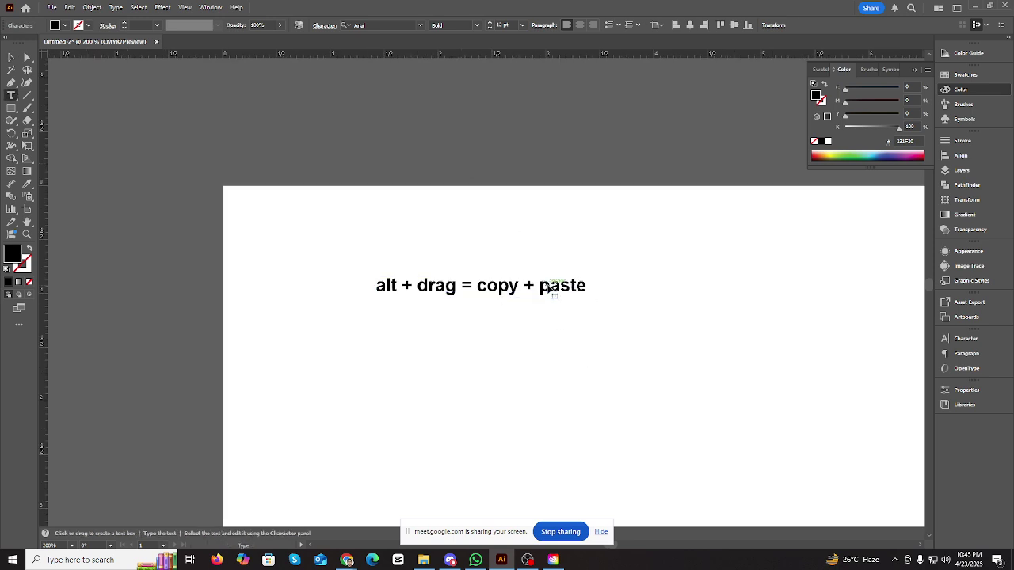
{"action": "left_click", "coordinate": [554, 286]}
{"action": "key", "text": "Return"}
{"action": "type", "text": "ctrl+ c"}
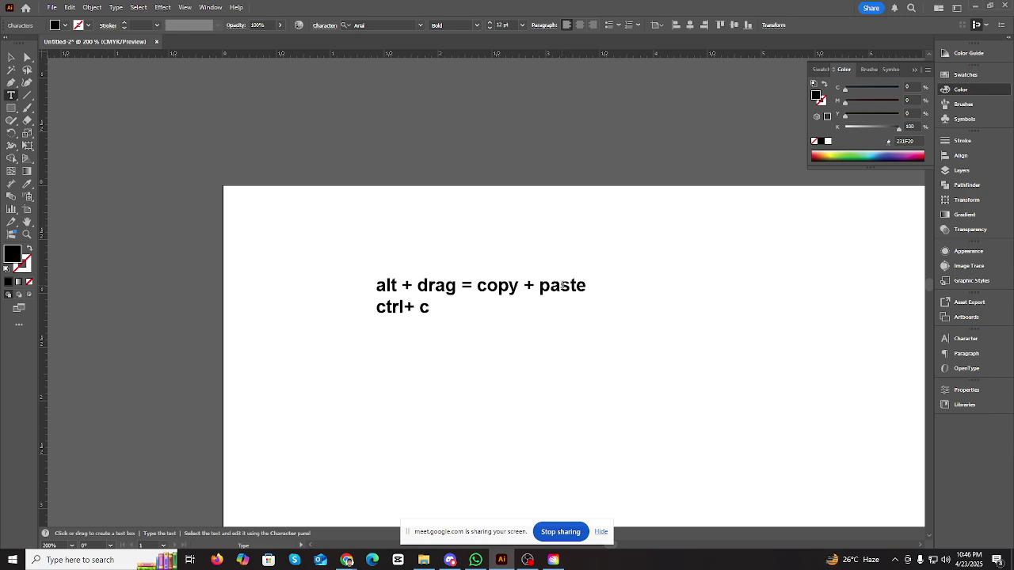
{"action": "type", "text": "+ f = copy +"}
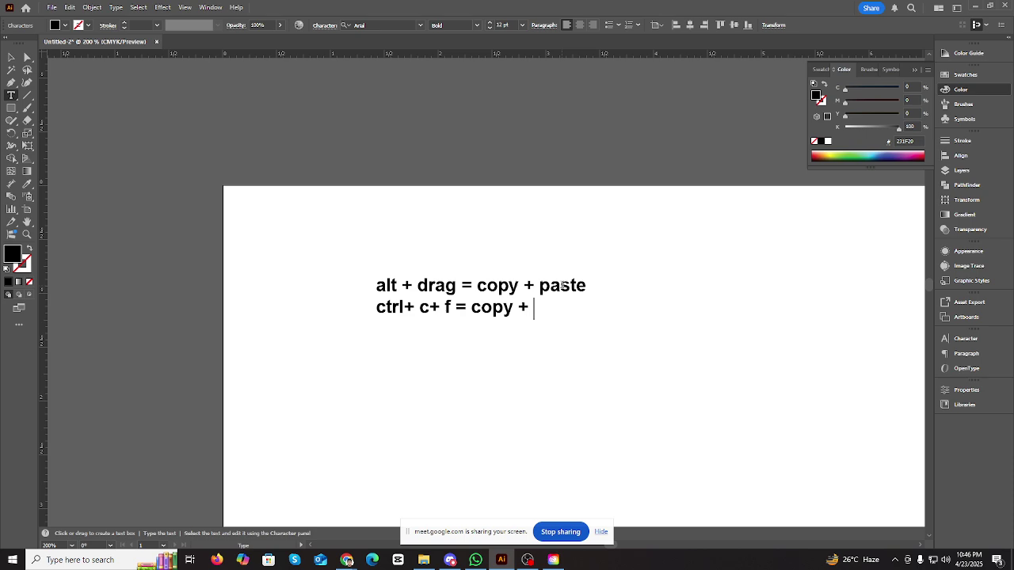
{"action": "type", "text": " paste in front"}
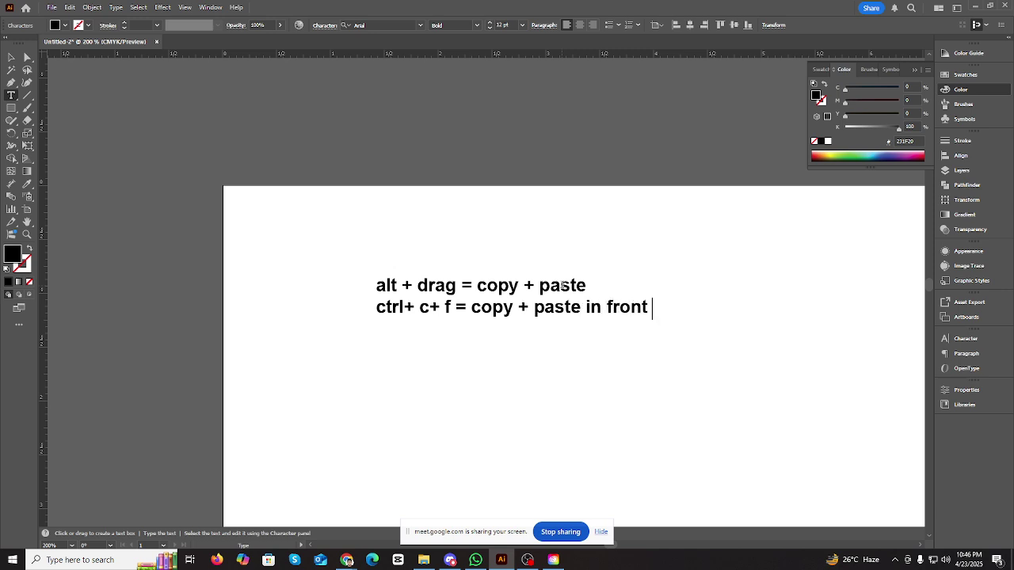
{"action": "type", "text": " same place"}
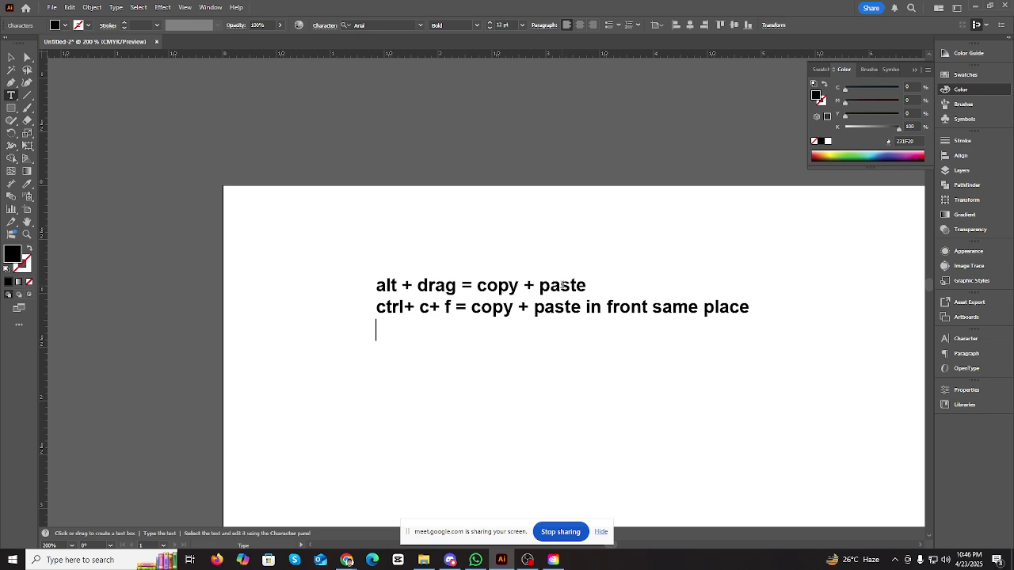
- Add a third note line reading "ctrl + c+b= copy + paste in back same place"
{"action": "type", "text": "ctrl + c+b= cpp"}
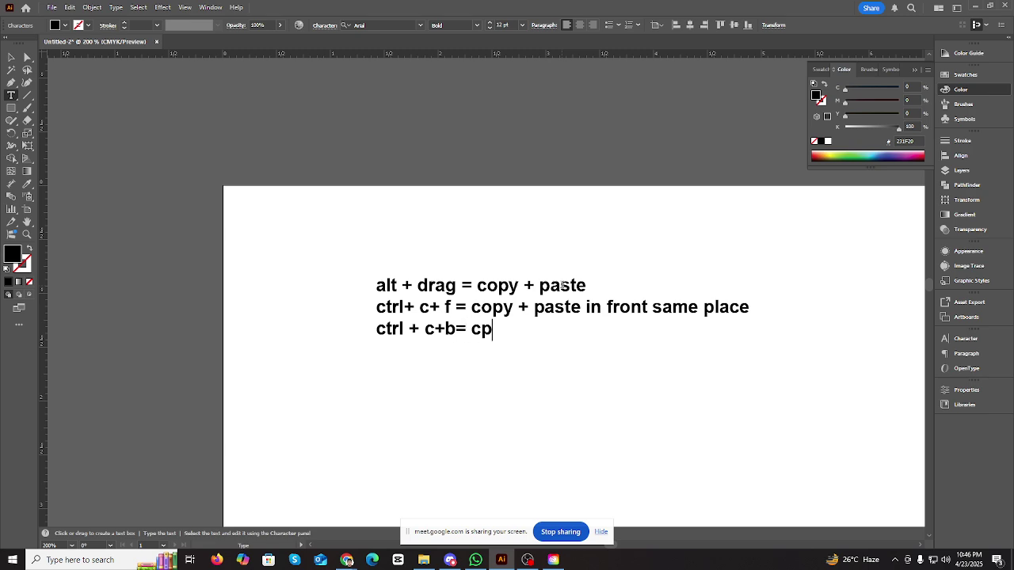
{"action": "key", "text": "BackSpace"}
{"action": "key", "text": "BackSpace"}
{"action": "type", "text": "opy + paste"}
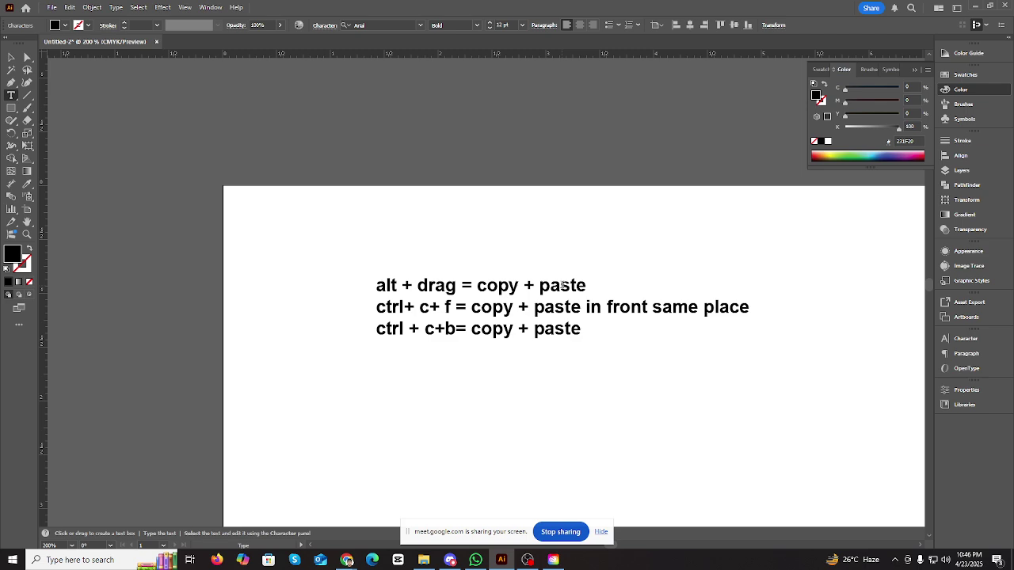
{"action": "type", "text": " in back same place"}
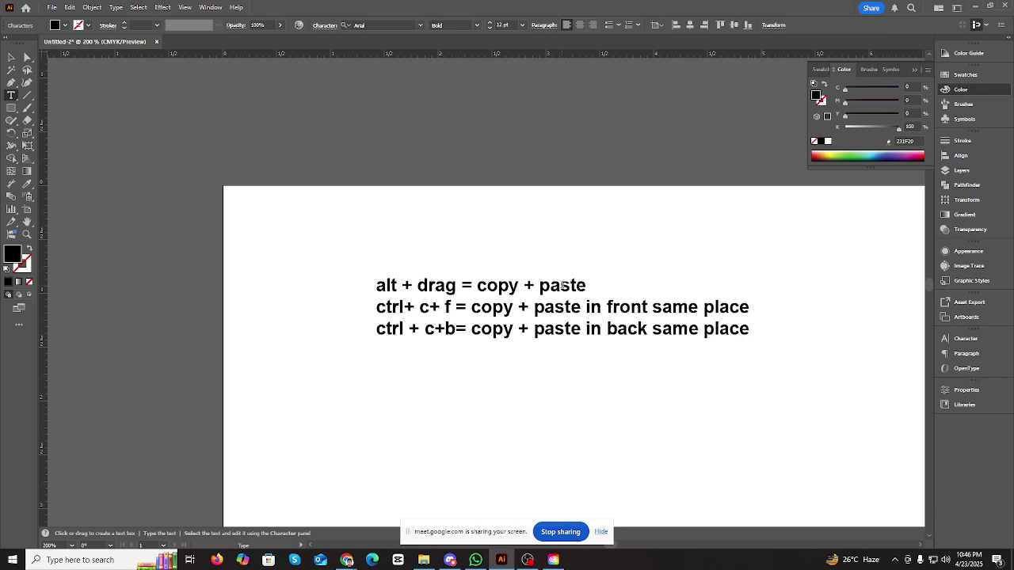
- Add the note lines "ctrl +2= lock" and "ctrl + alt + 2= unlock"
{"action": "key", "text": "Return"}
{"action": "type", "text": "ctrl +2= loc"}
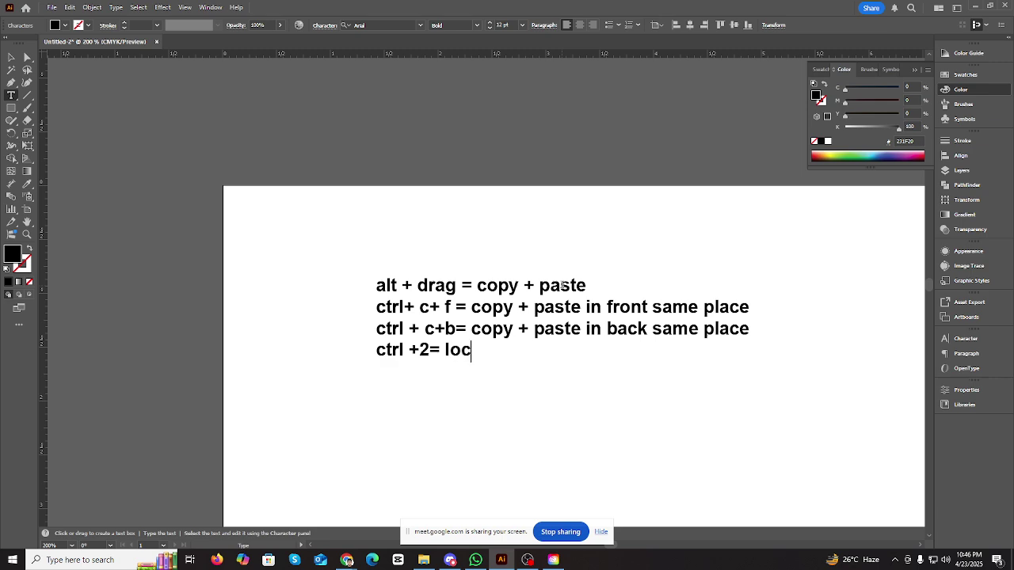
{"action": "type", "text": "kctrl + alt"}
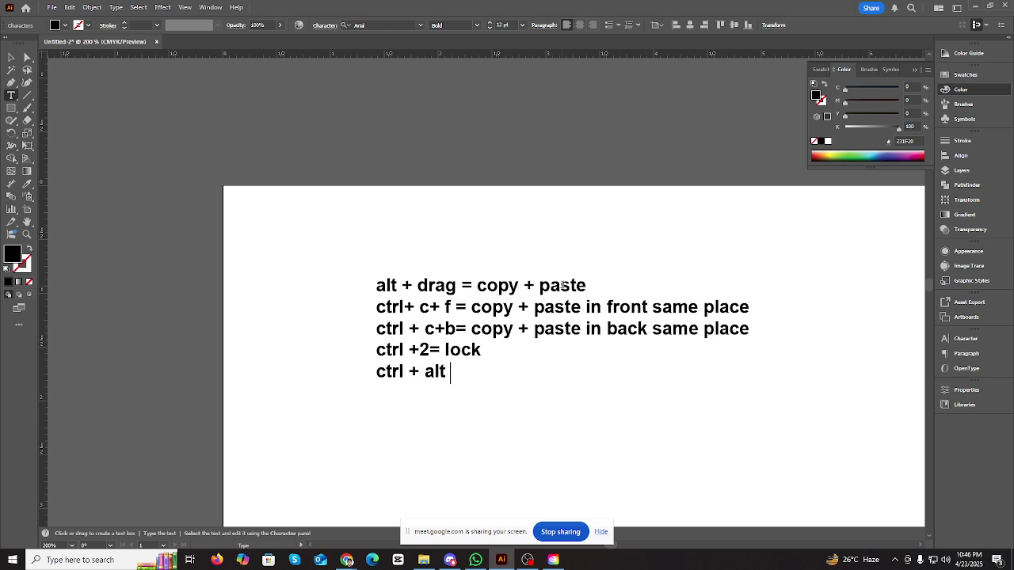
{"action": "type", "text": " ="}
{"action": "key", "text": "BackSpace"}
{"action": "key", "text": "BackSpace"}
{"action": "key", "text": "BackSpace"}
{"action": "type", "text": "+ 2= unlock "}
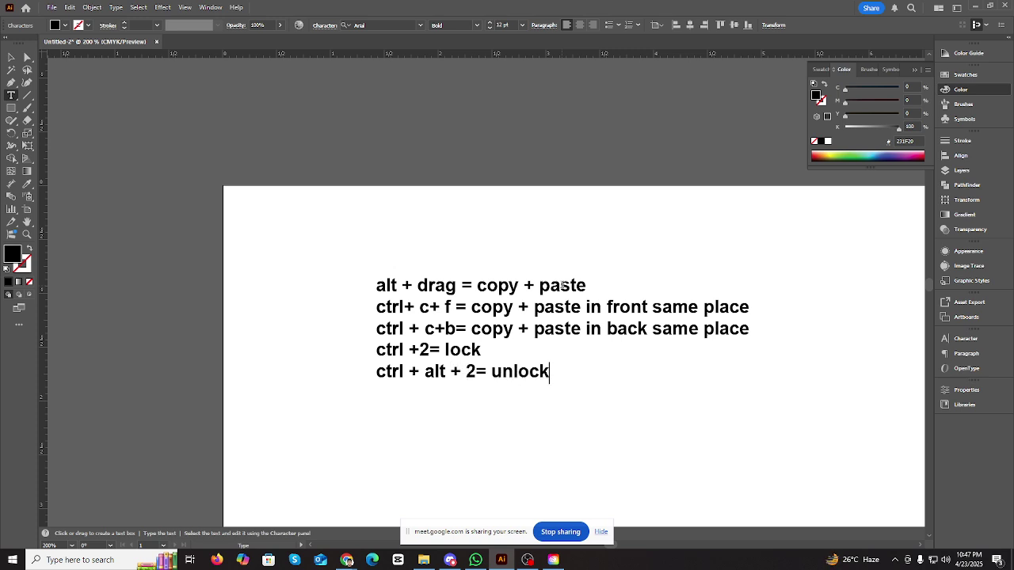
- Add two note lines for hiding and showing objects, "crl + 3= hide" and "ctrly + alt + 3= show"
{"action": "type", "text": "crl + 3= hide "}
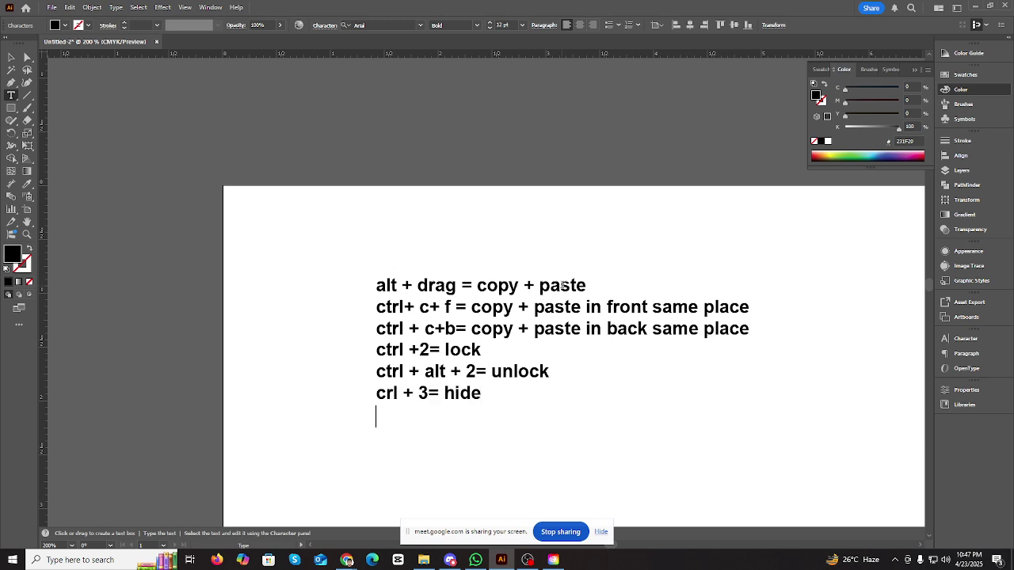
{"action": "type", "text": "ctrly + alt"}
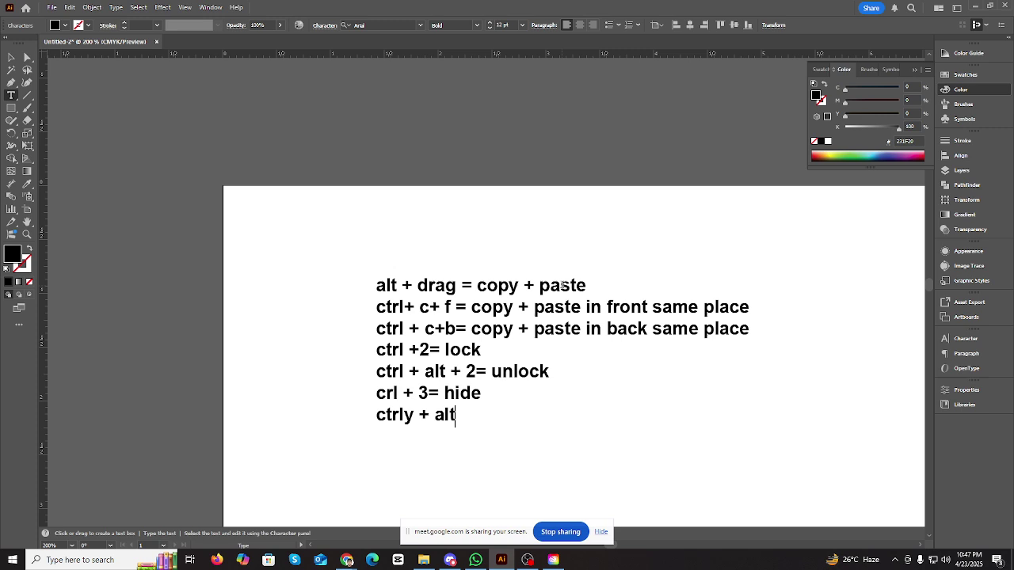
{"action": "type", "text": " + 3= show"}
- Start a new note line with "ctrl" and correct the spelling of "ctrl" in the hide and show lines
{"action": "type", "text": "Ctr"}
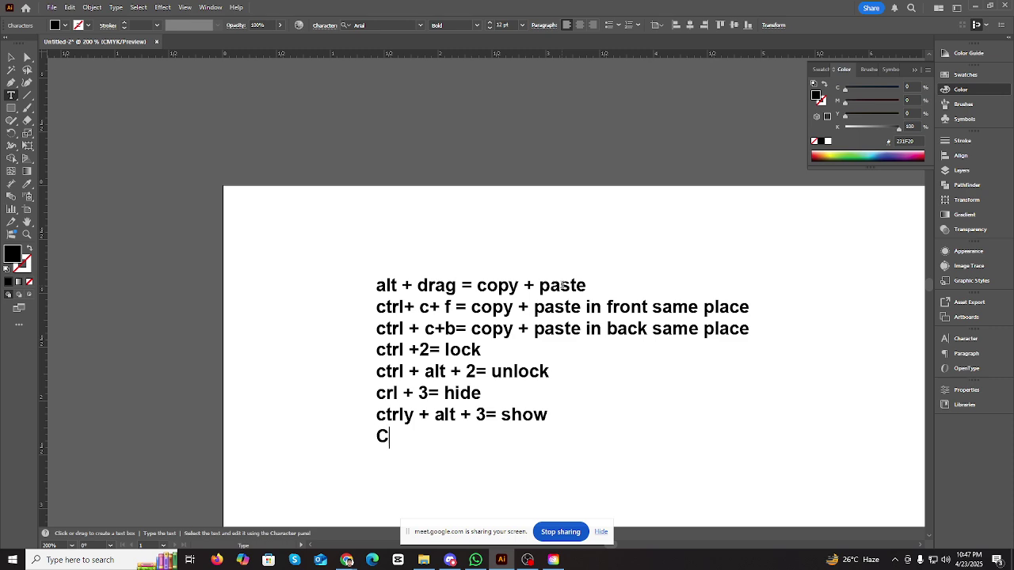
{"action": "key", "text": "BackSpace"}
{"action": "key", "text": "BackSpace"}
{"action": "key", "text": "BackSpace"}
{"action": "type", "text": "ctrl"}
{"action": "key", "text": "Delete"}
{"action": "key", "text": "Up"}
{"action": "key", "text": "Up"}
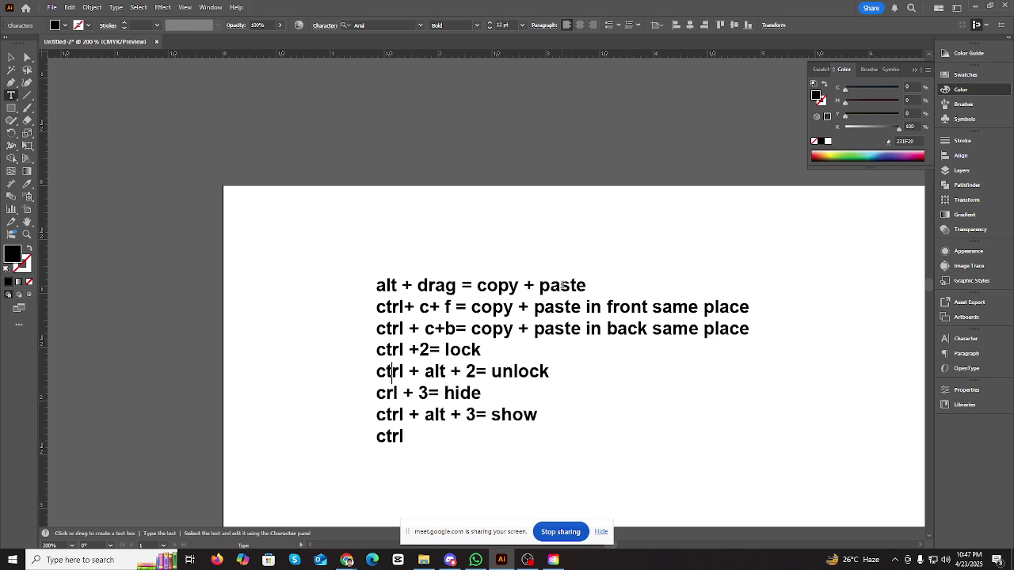
{"action": "key", "text": "Down"}
{"action": "type", "text": "trl"}
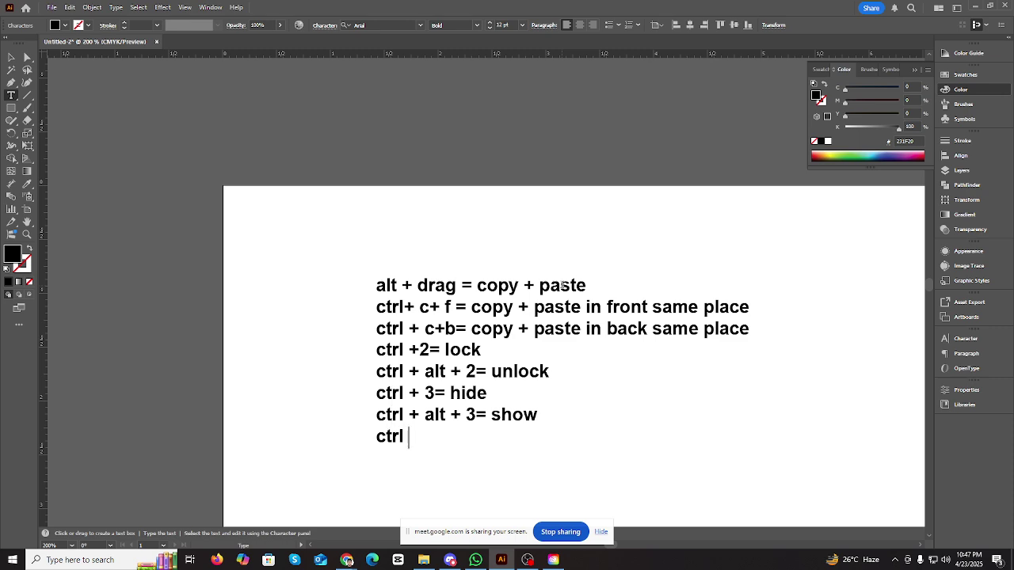
- Complete the last note line so it reads "ctrl + r= ruler"
{"action": "type", "text": " + r= rula"}
{"action": "key", "text": "BackSpace"}
{"action": "type", "text": "er"}
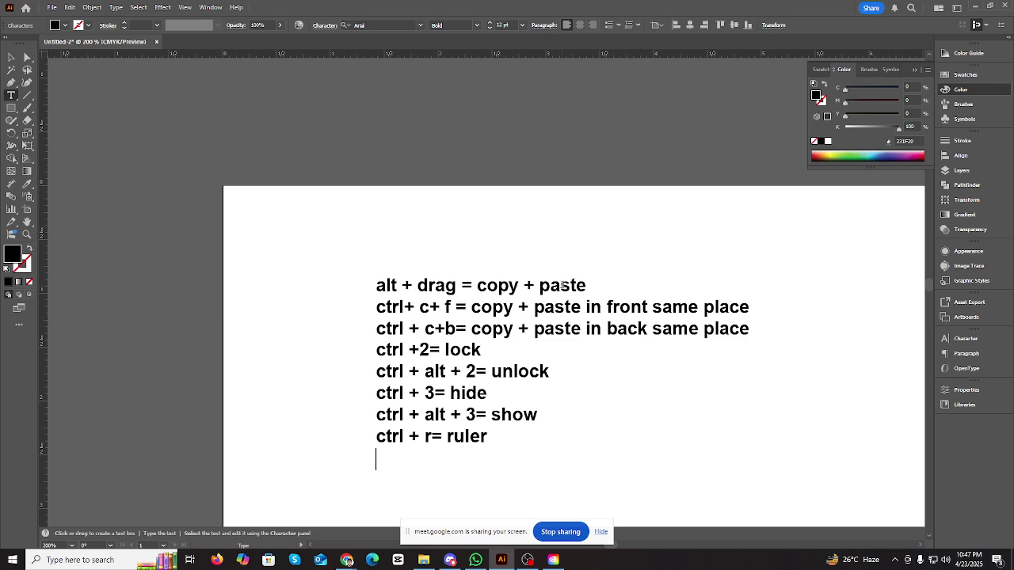
{"action": "scroll", "coordinate": [561, 285], "scroll_direction": "down", "scroll_amount": 2}
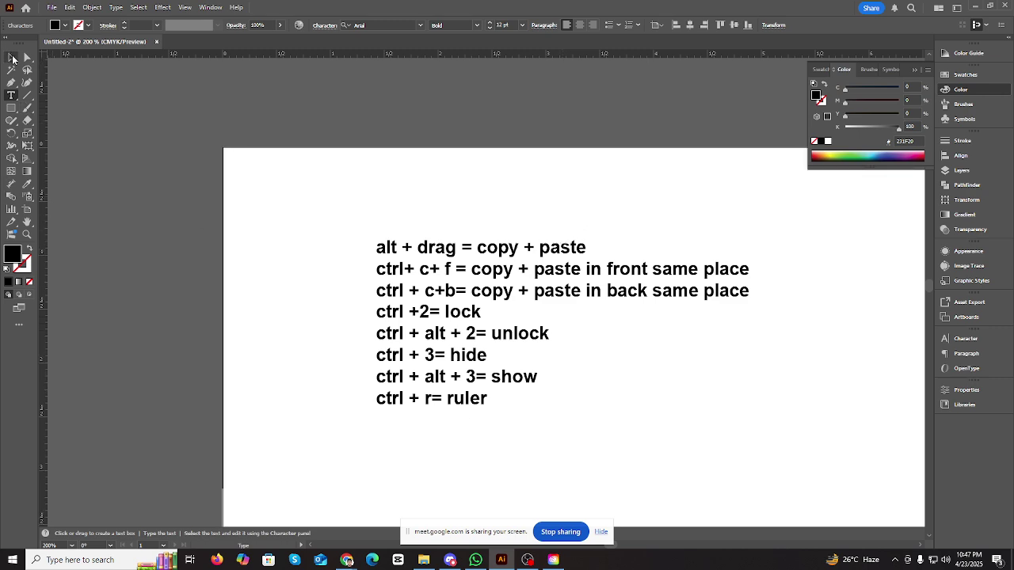
{"action": "left_click", "coordinate": [12, 58]}
{"action": "scroll", "coordinate": [471, 402], "scroll_direction": "down", "scroll_amount": 1}
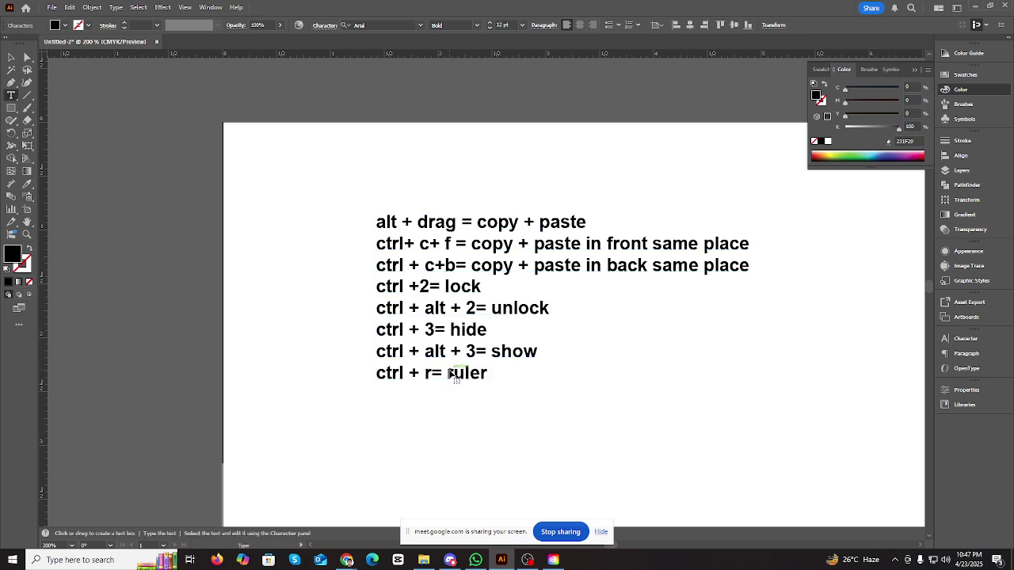
- Add the note lines "ctrl + g= group" and "ctrl + shift + g= ungroup" below the ruler line
{"action": "type", "text": "ctrl + g= group ctrl"}
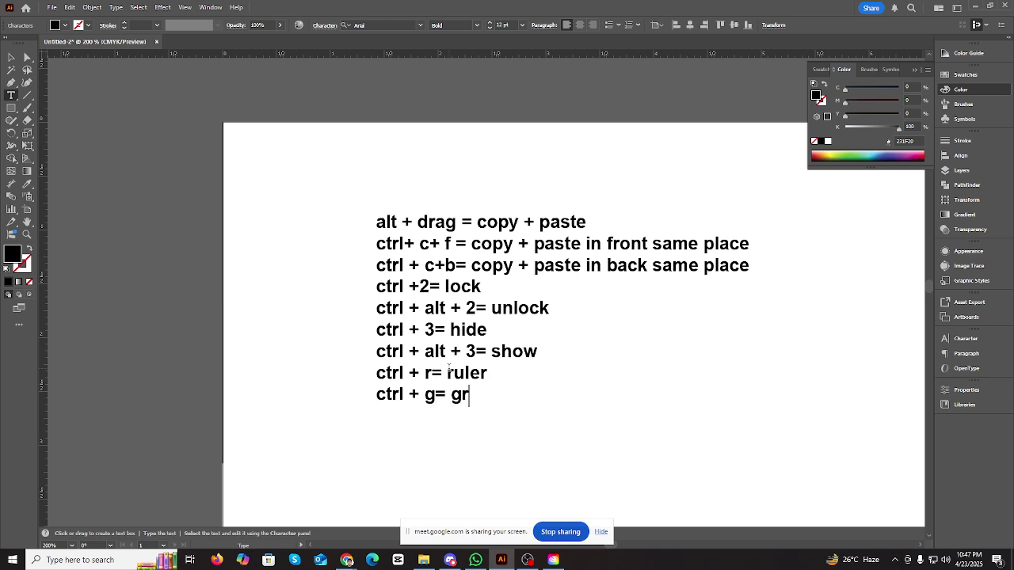
{"action": "key", "text": "Return"}
{"action": "type", "text": "ctr"}
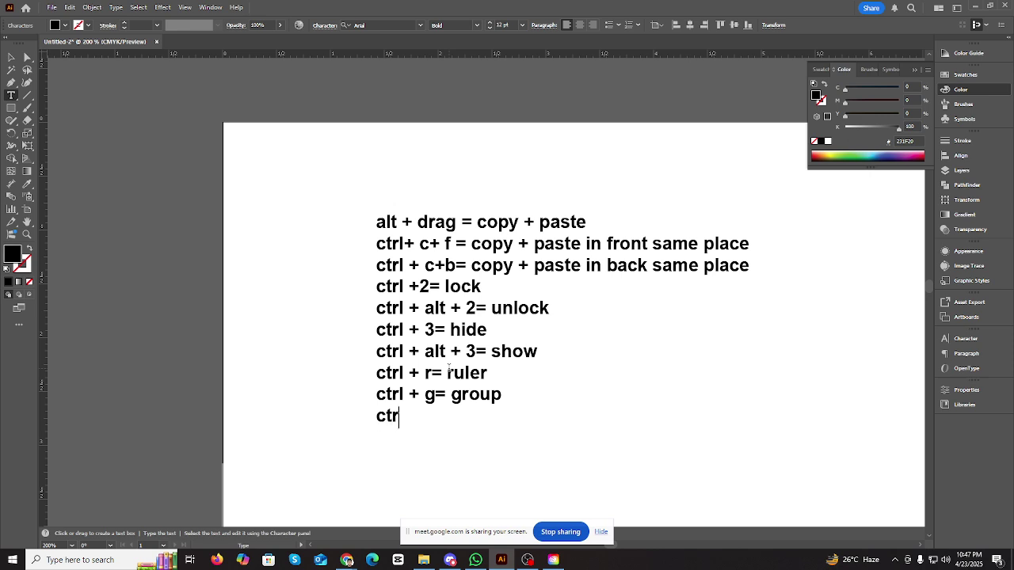
{"action": "type", "text": "l + shift"}
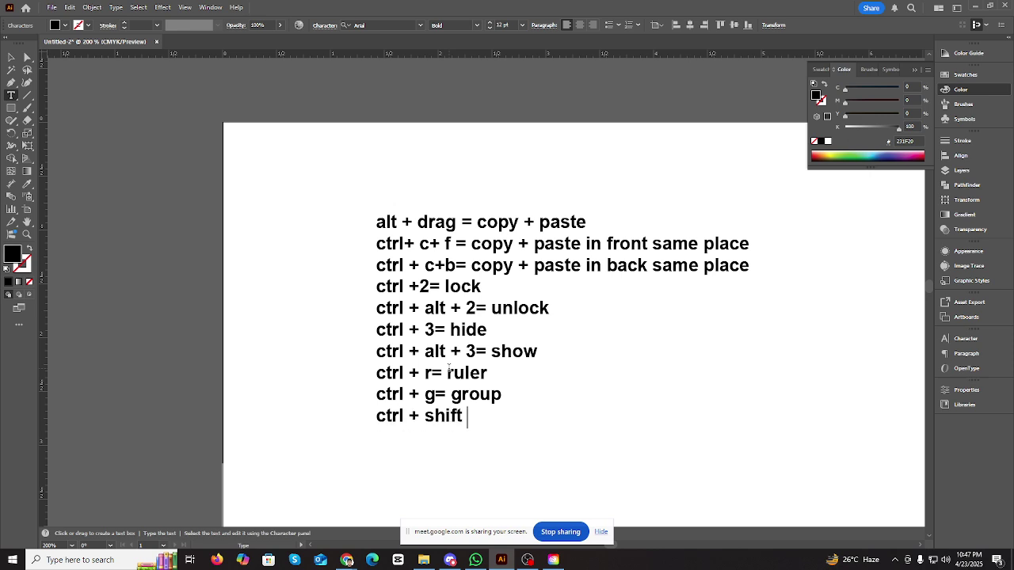
{"action": "type", "text": " + g= ungrop"}
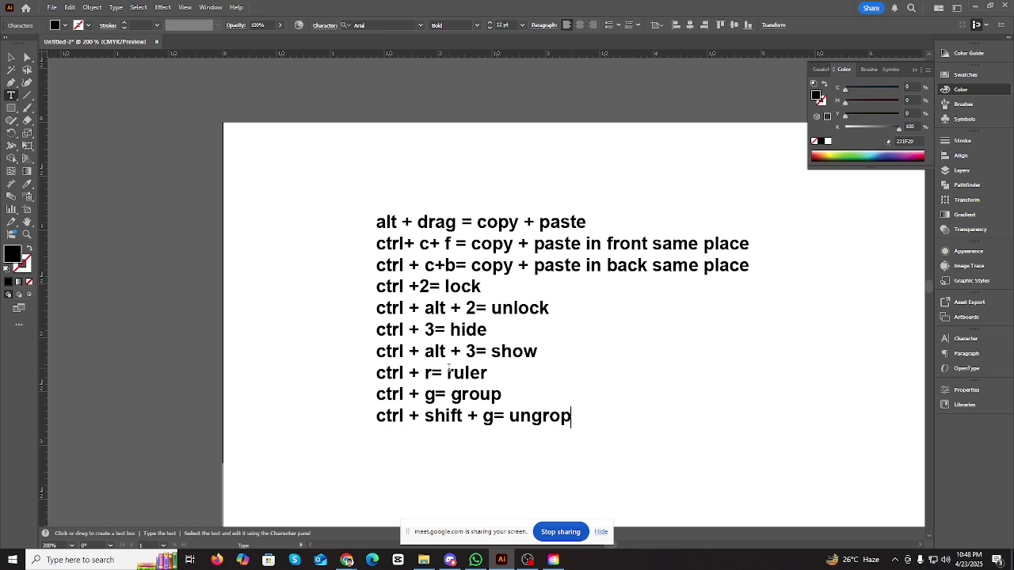
{"action": "type", "text": "u"}
{"action": "key", "text": "BackSpace"}
{"action": "key", "text": "BackSpace"}
{"action": "key", "text": "BackSpace"}
{"action": "type", "text": "oup "}
- Add the final line "ctrl + space bar = hand tool", finish editing the notes and deselect them
{"action": "type", "text": "ctrl +"}
{"action": "type", "text": " space b"}
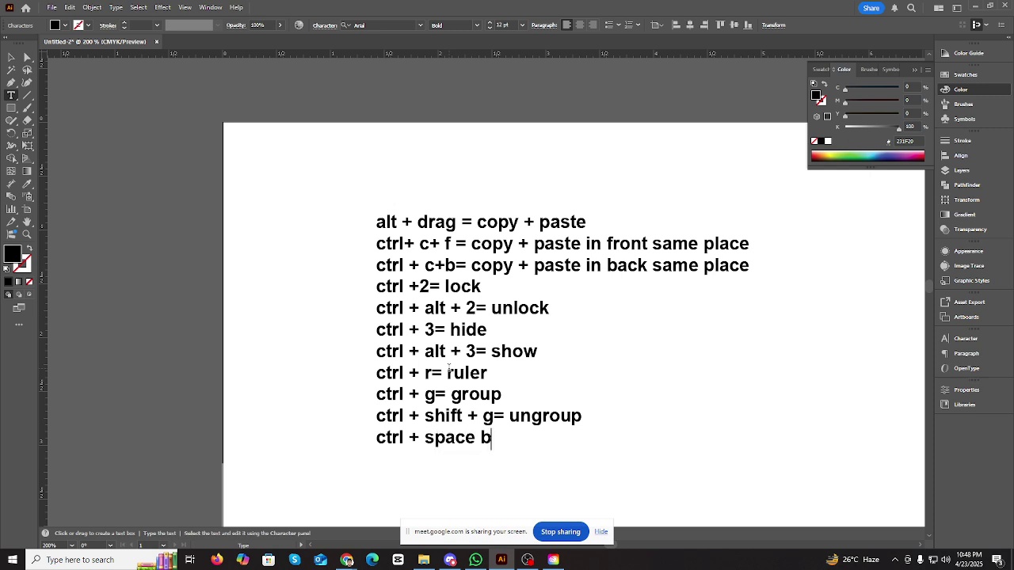
{"action": "type", "text": "ar = hand tool"}
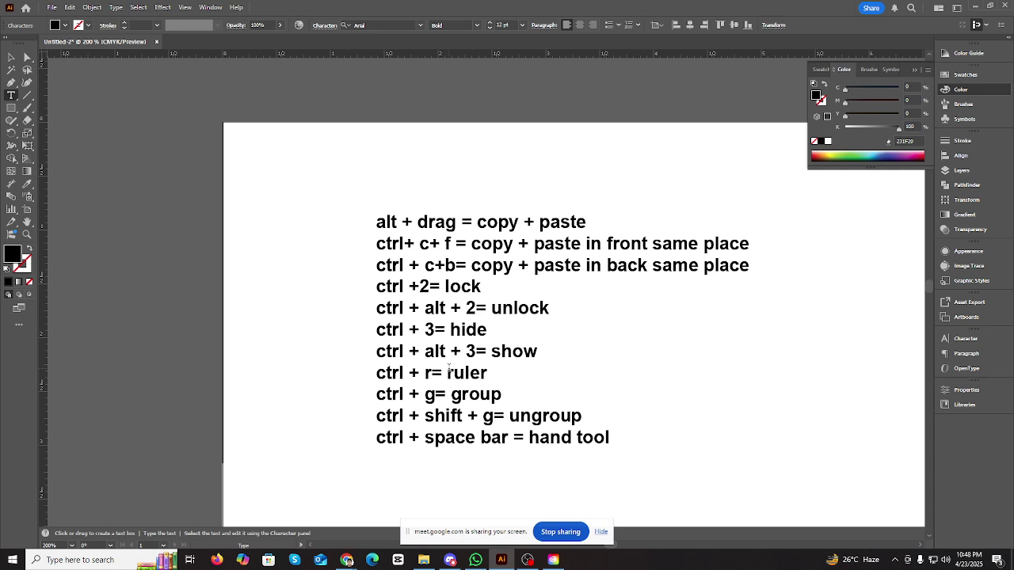
{"action": "key", "text": "Escape"}
{"action": "key", "text": "ctrl+minus"}
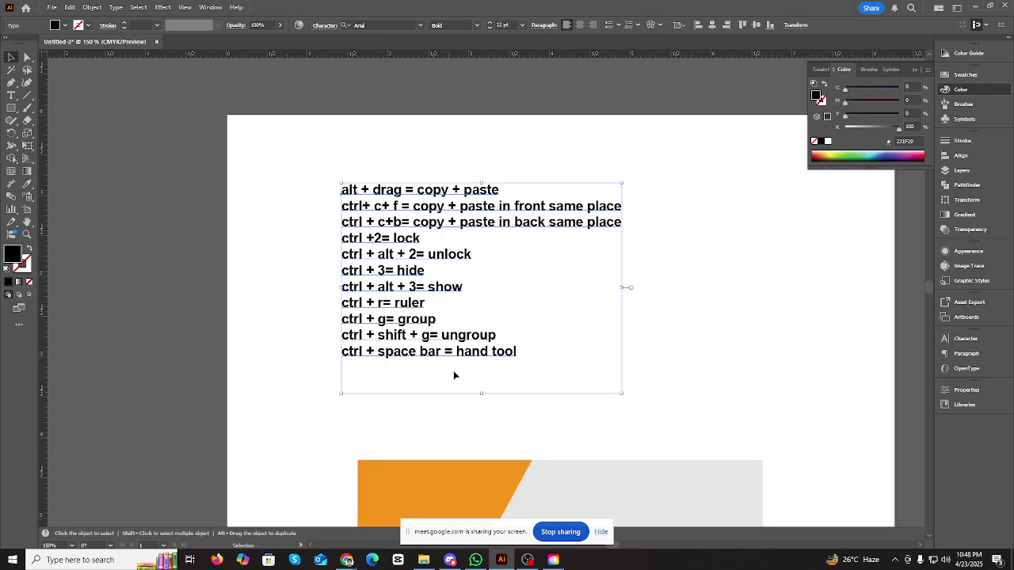
{"action": "left_click", "coordinate": [698, 398]}
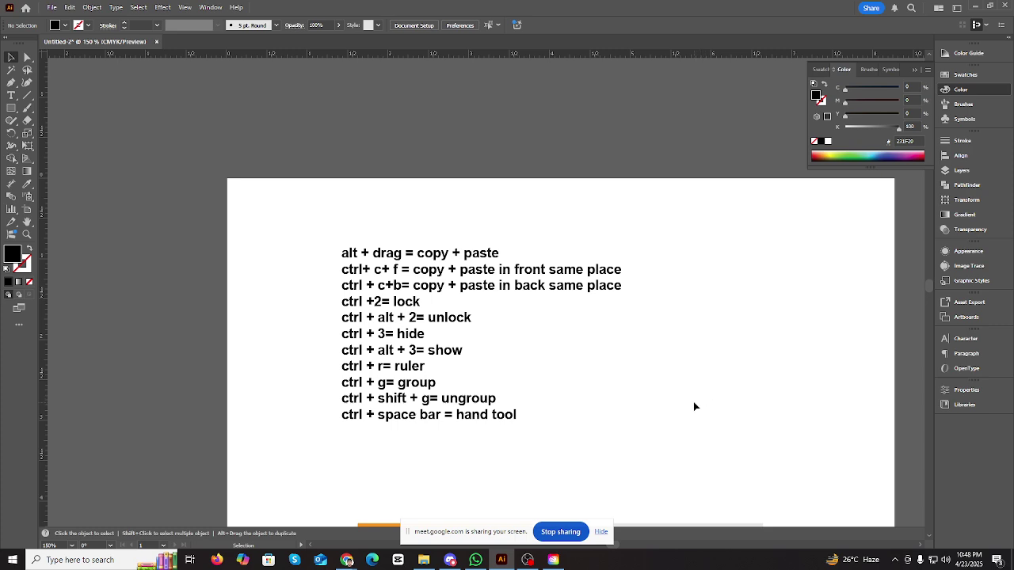
{"action": "scroll", "coordinate": [693, 401], "scroll_direction": "down", "scroll_amount": 1}
{"action": "key", "text": "ctrl+s"}
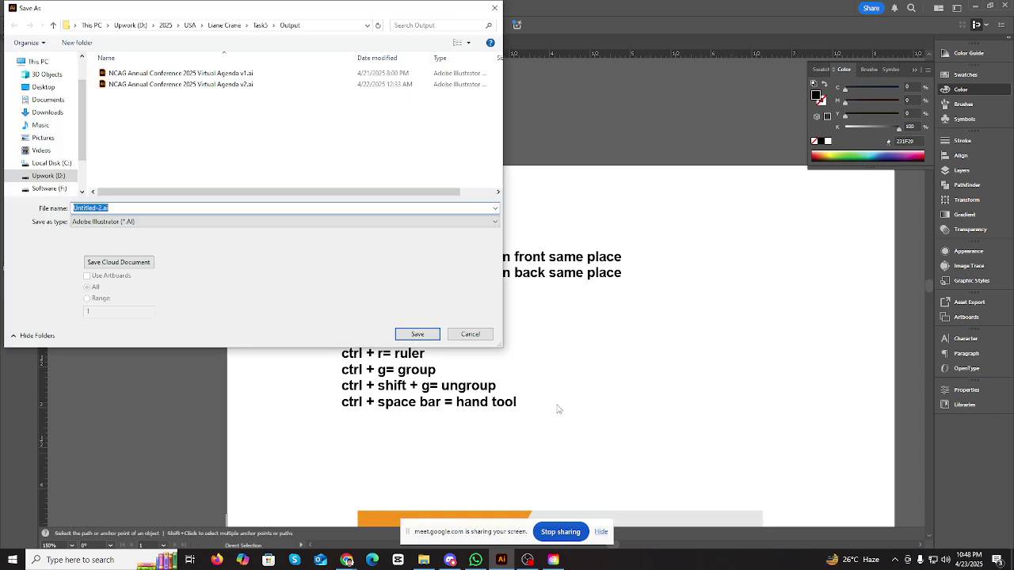
{"action": "left_click", "coordinate": [469, 335]}
{"action": "scroll", "coordinate": [568, 390], "scroll_direction": "down", "scroll_amount": 3}
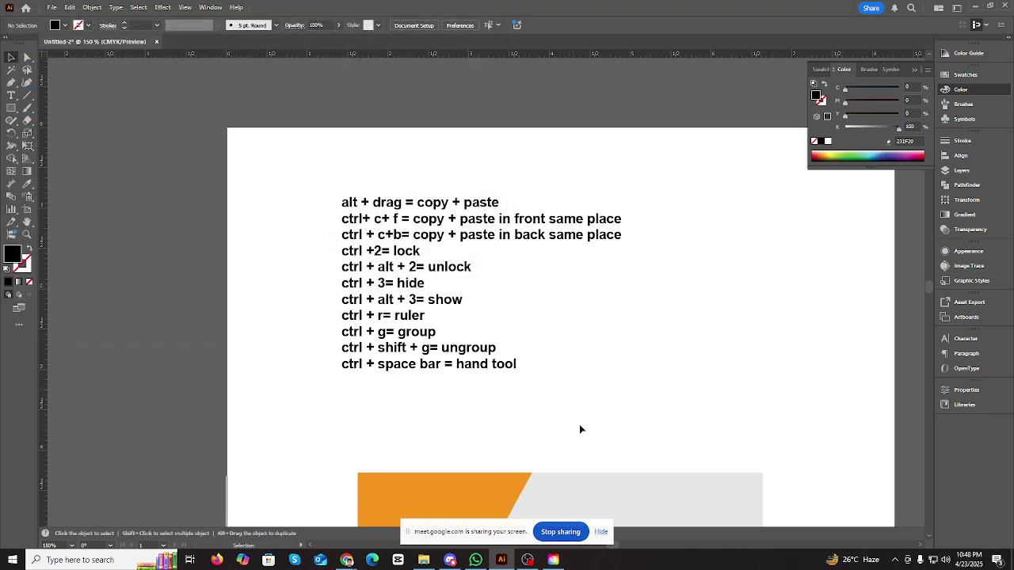
- Save the document to the Desktop as an Illustrator file named "Practice class" and collapse the open Color panel
{"action": "key", "text": "a"}
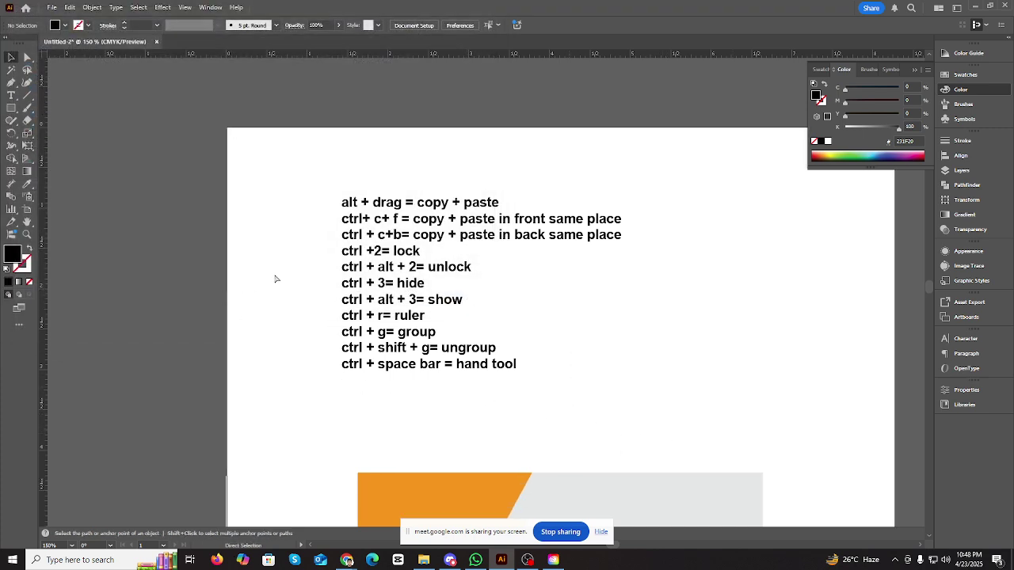
{"action": "key", "text": "ctrl+s"}
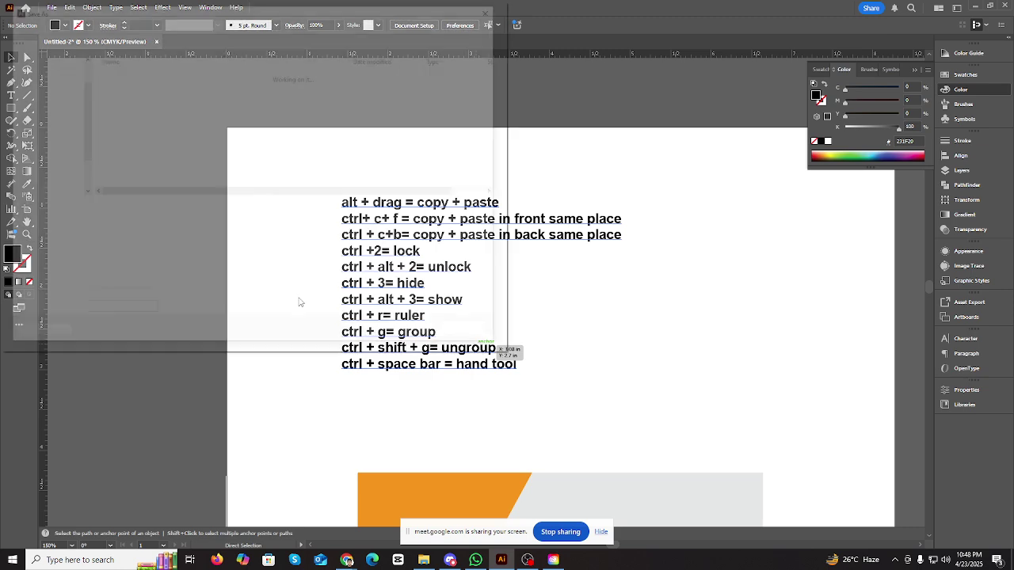
{"action": "left_click", "coordinate": [43, 87]}
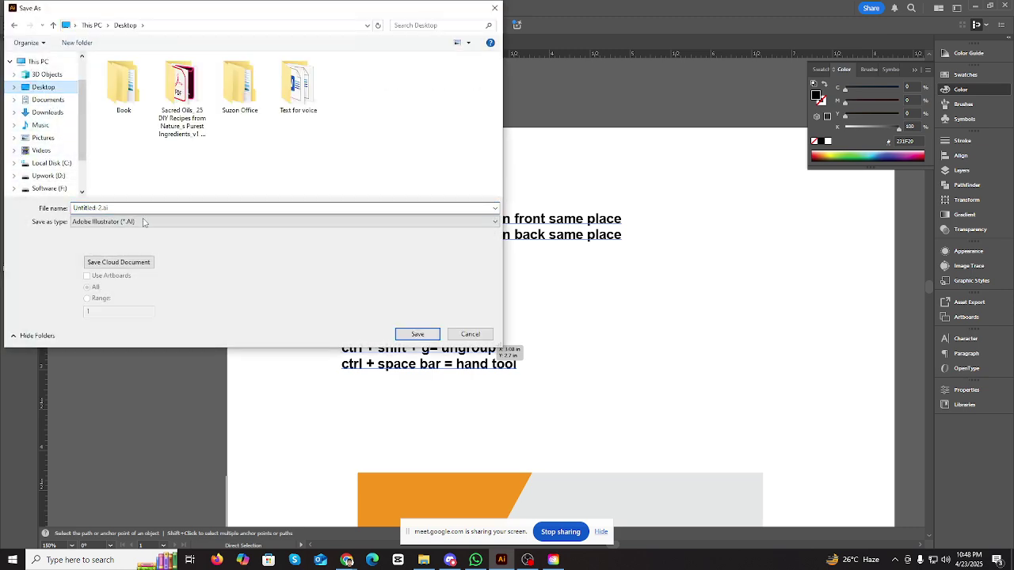
{"action": "left_click", "coordinate": [146, 209]}
{"action": "type", "text": "Pro"}
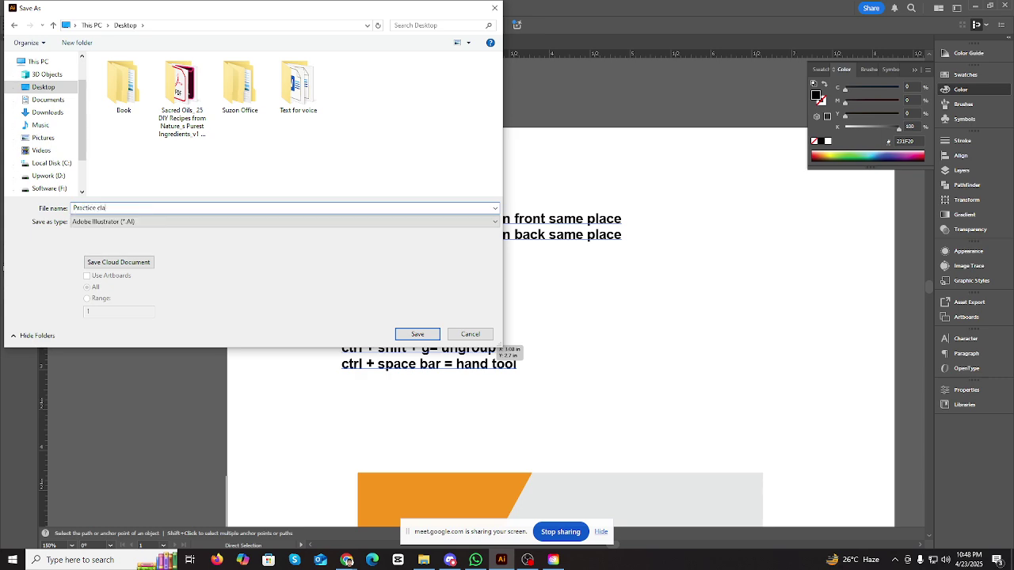
{"action": "type", "text": "ctice class"}
{"action": "key", "text": "Return"}
{"action": "key", "text": "Return"}
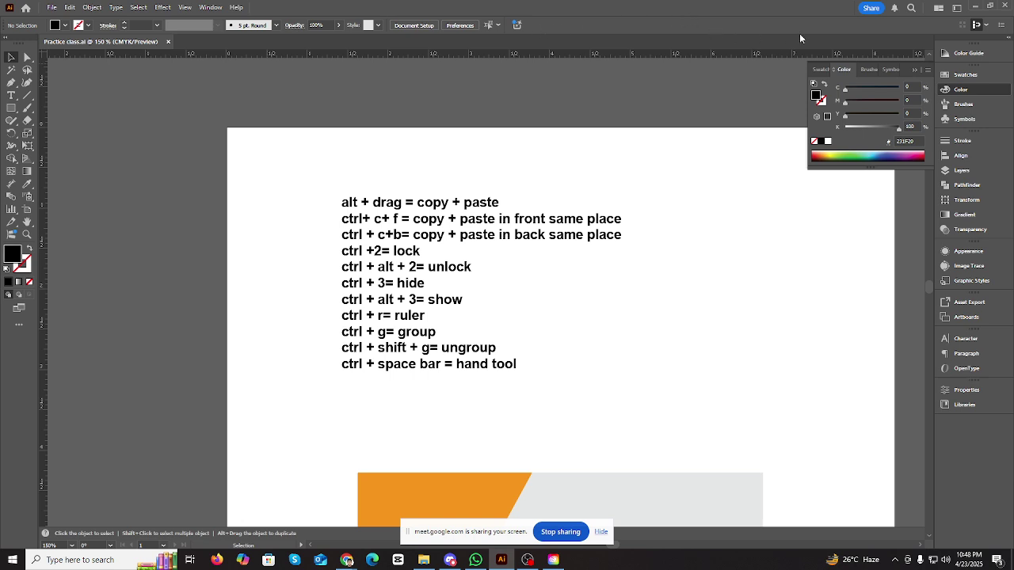
{"action": "left_click", "coordinate": [916, 72]}
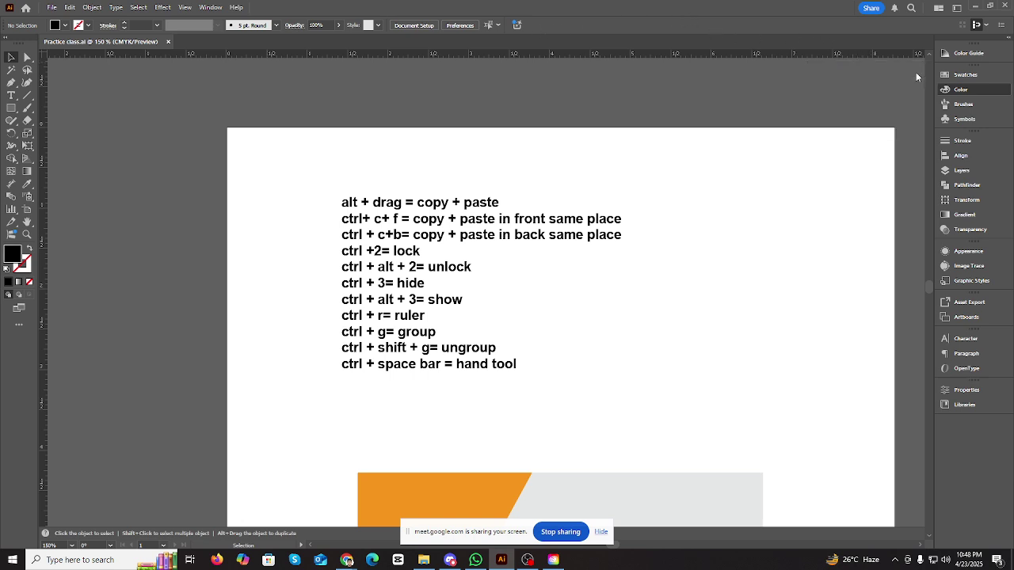
- Add the line "Esc = select" at the end of the shortcut notes, save the document and deselect the text
{"action": "double_click", "coordinate": [448, 367]}
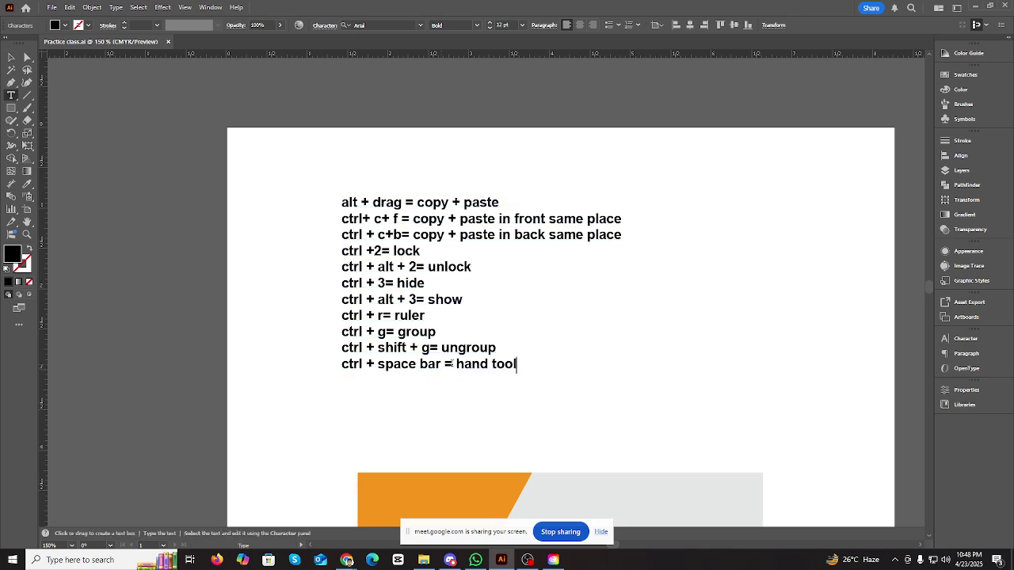
{"action": "type", "text": "Esc"}
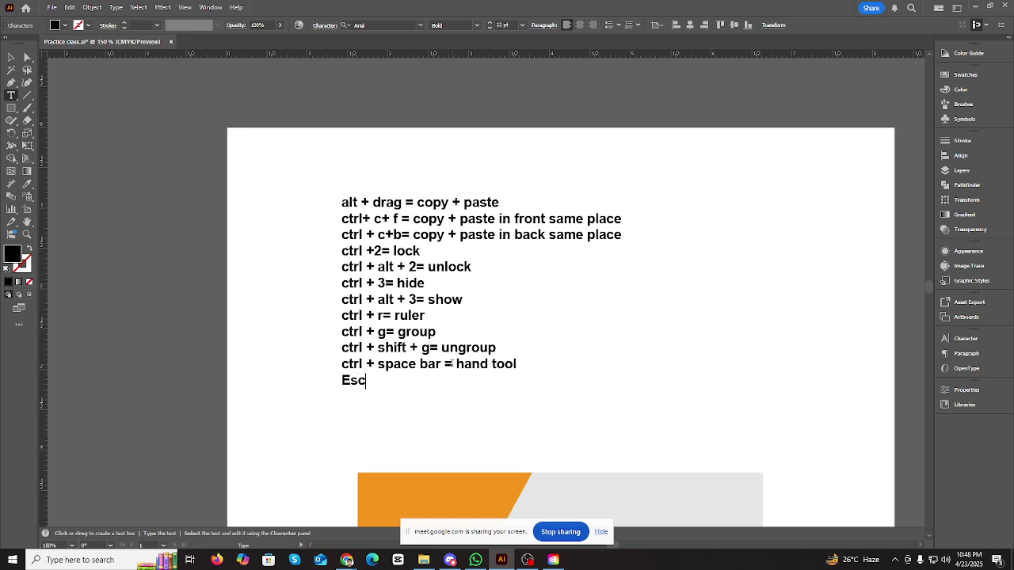
{"action": "type", "text": " = select"}
{"action": "key", "text": "Escape"}
{"action": "key", "text": "ctrl+s"}
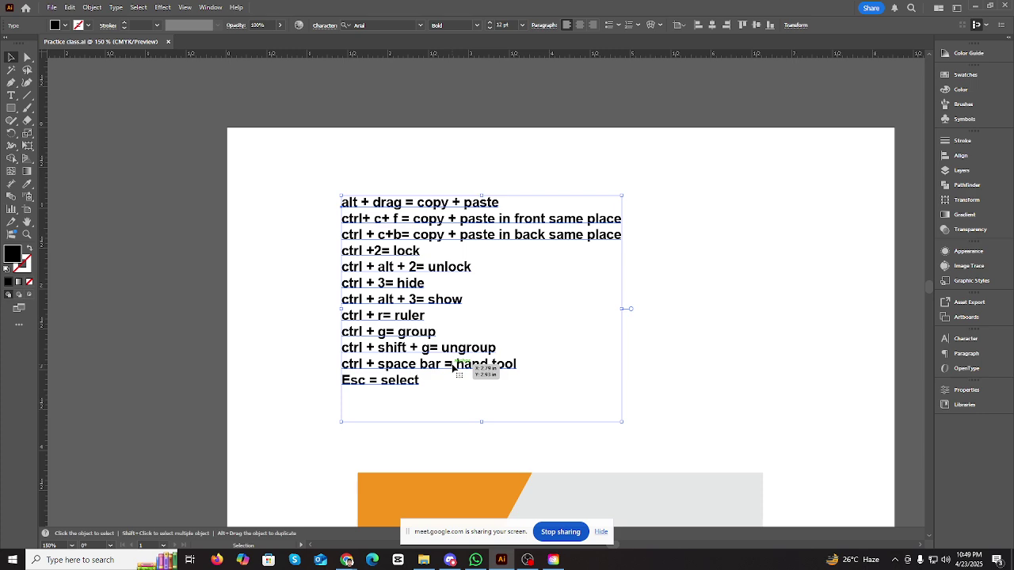
{"action": "left_click", "coordinate": [668, 263]}
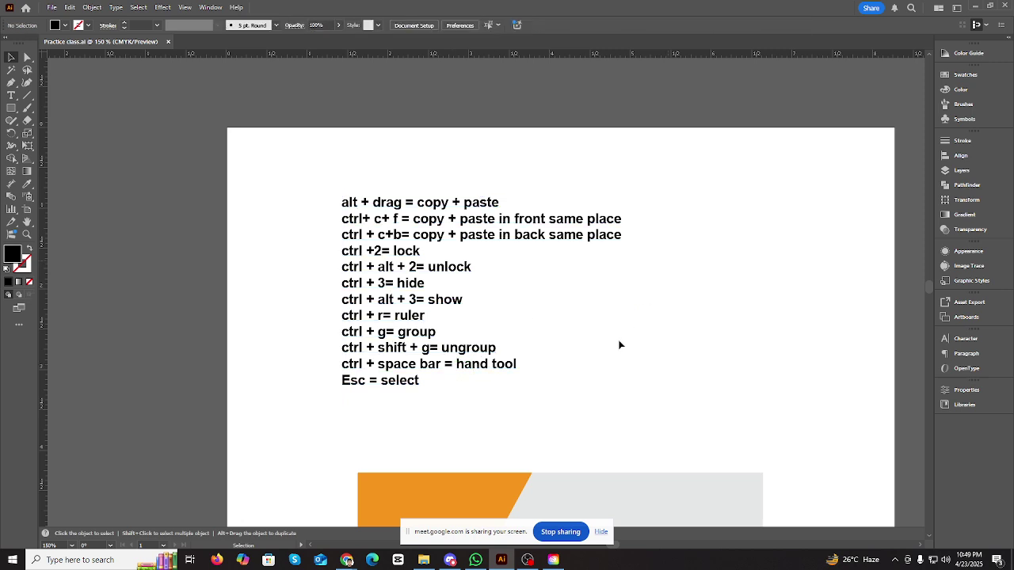
- Capture the whole block of shortcut notes with the background screenshot tool and copy the image
{"action": "scroll", "coordinate": [610, 364], "scroll_direction": "down", "scroll_amount": 1}
{"action": "scroll", "coordinate": [607, 384], "scroll_direction": "down", "scroll_amount": 1}
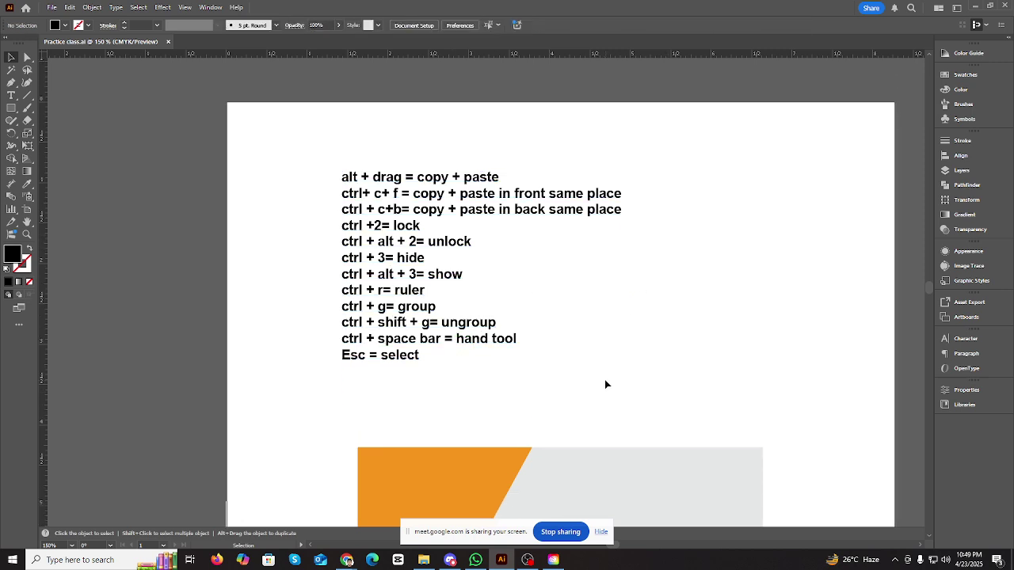
{"action": "left_click", "coordinate": [895, 560]}
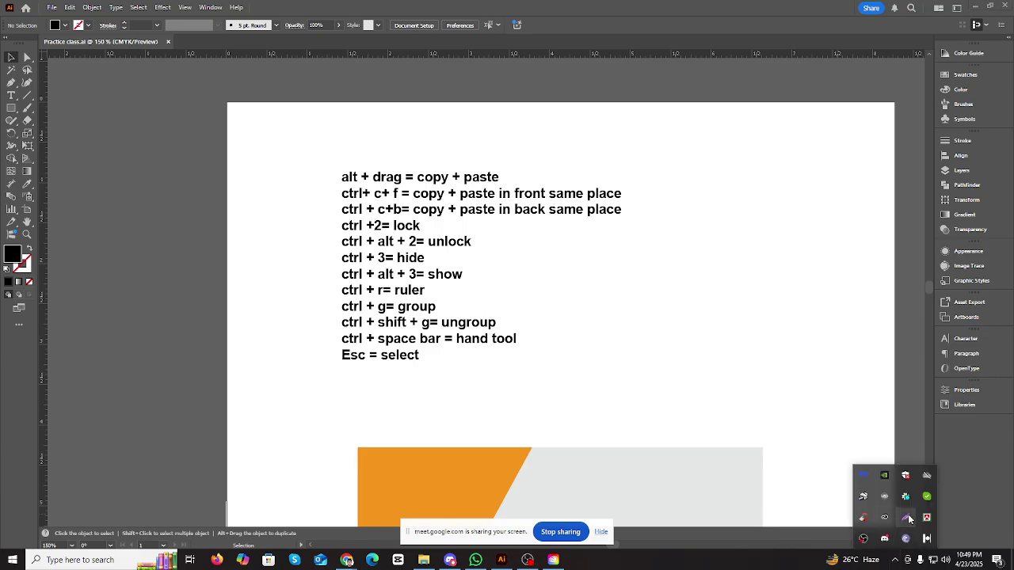
{"action": "left_click", "coordinate": [909, 519]}
{"action": "mouse_move", "coordinate": [320, 136]}
{"action": "left_mouse_down"}
{"action": "mouse_move", "coordinate": [398, 215]}
{"action": "mouse_move", "coordinate": [675, 387]}
{"action": "left_mouse_up"}
{"action": "left_click", "coordinate": [633, 395]}
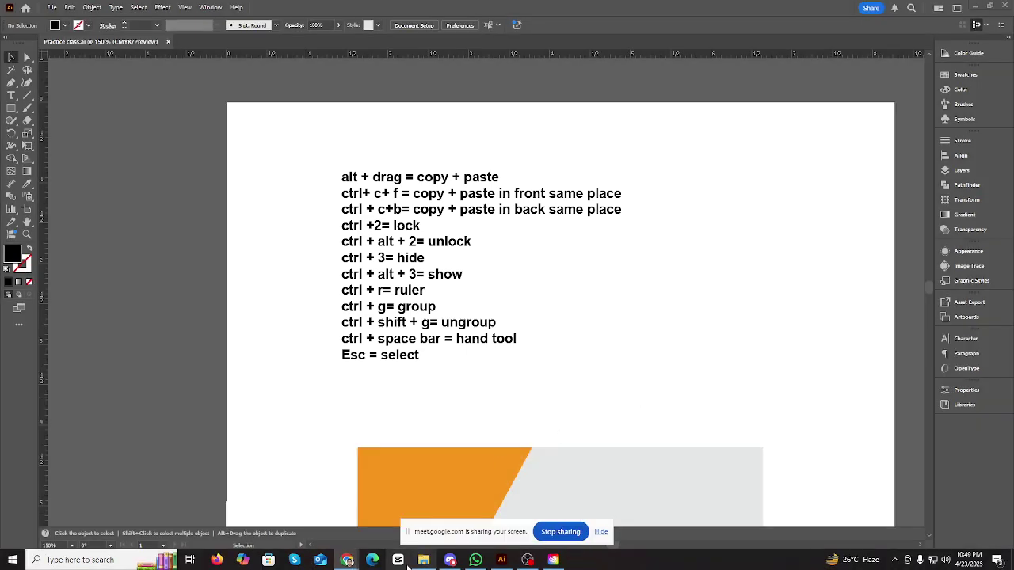
- Switch to Facebook in Chrome and send the copied notes screenshot to the class's open group chat
{"action": "left_click", "coordinate": [350, 562]}
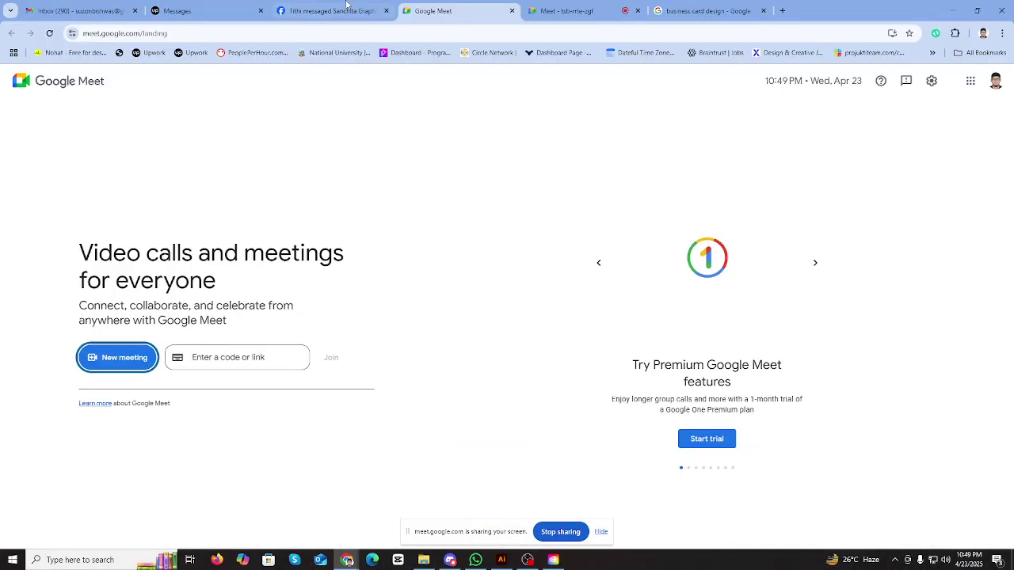
{"action": "key", "text": "ctrl+shift+Tab"}
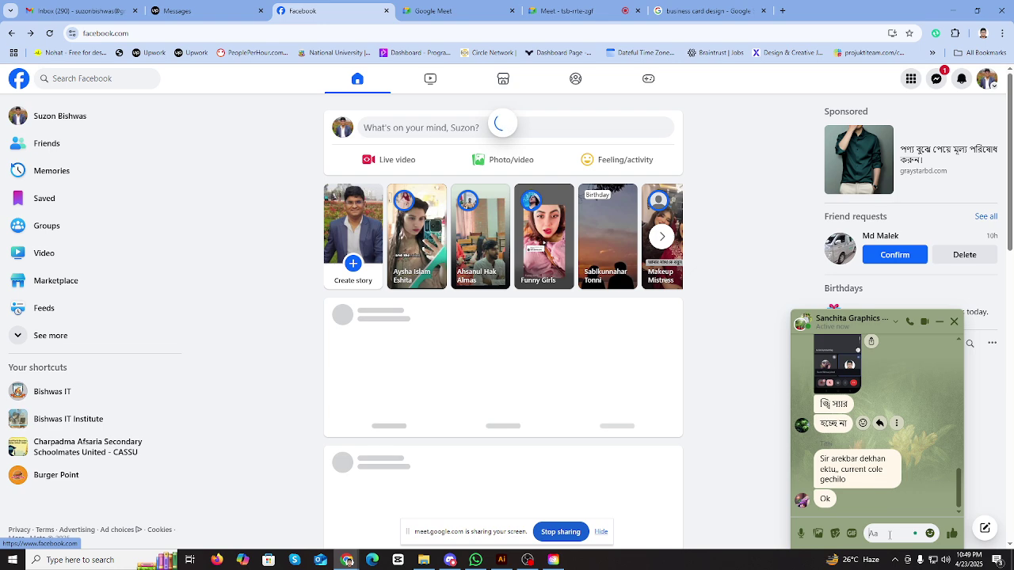
{"action": "left_click", "coordinate": [890, 536]}
{"action": "key", "text": "ctrl+v"}
{"action": "key", "text": "Return"}
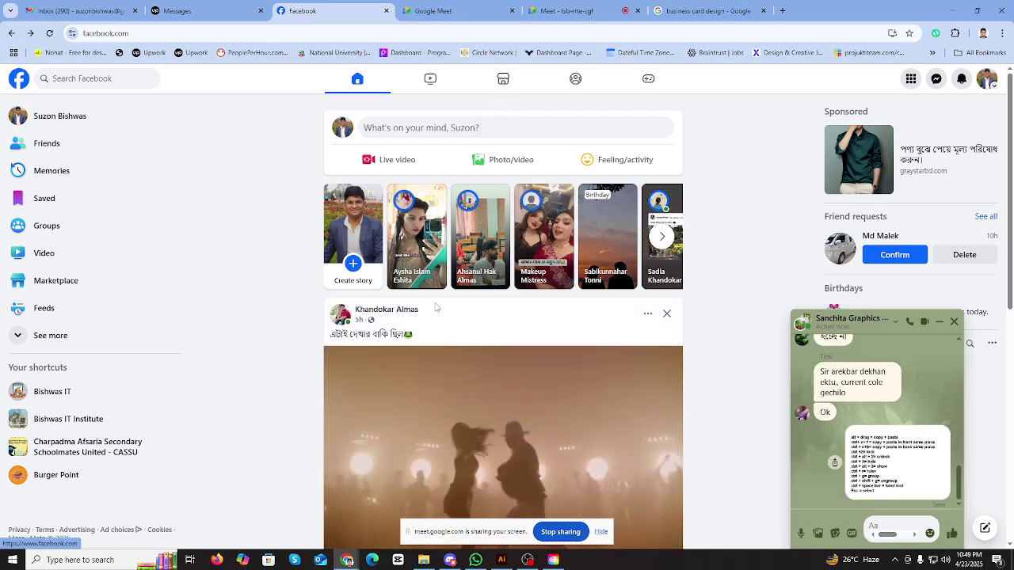
- Check the ongoing Google Meet call, return to Illustrator and review the shortcut notes and business card at 100% zoom
{"action": "left_click", "coordinate": [449, 9]}
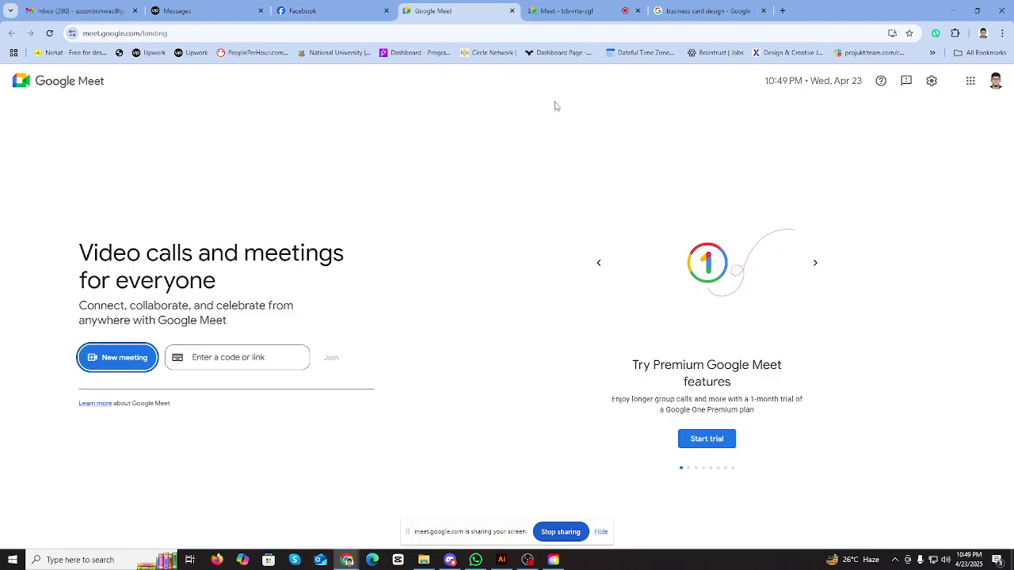
{"action": "left_click", "coordinate": [563, 10]}
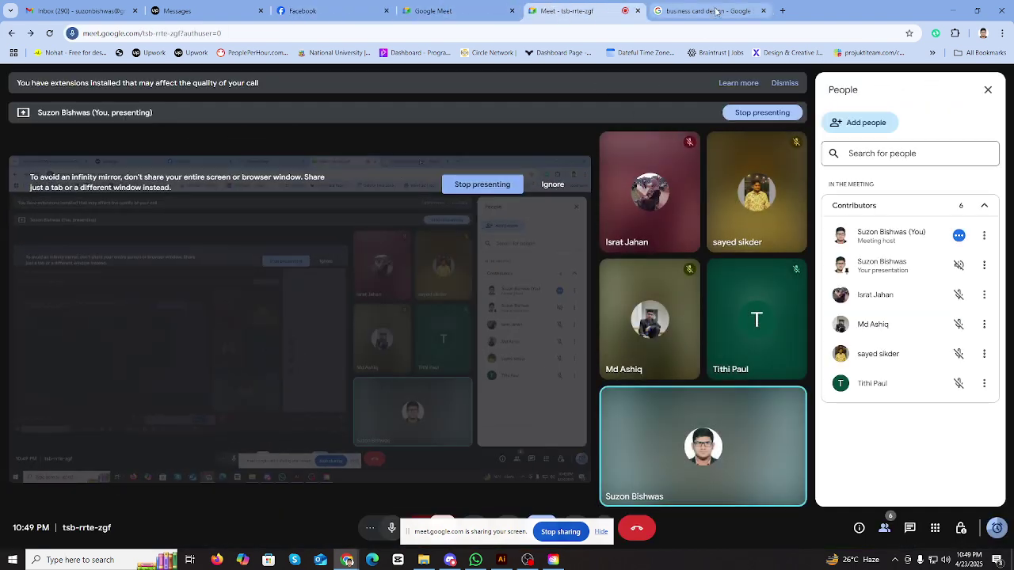
{"action": "left_click", "coordinate": [716, 11]}
{"action": "left_click", "coordinate": [563, 10]}
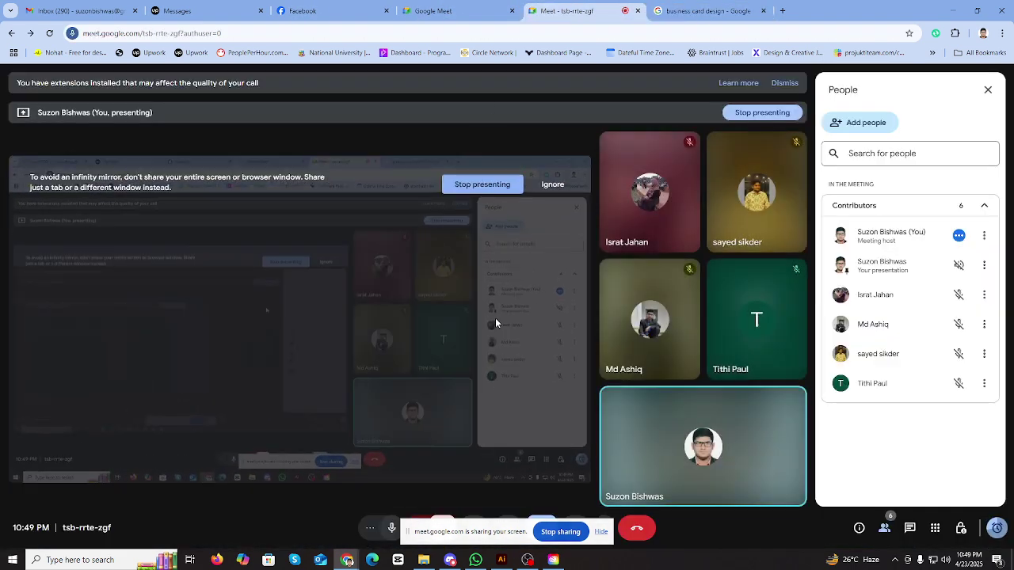
{"action": "left_click", "coordinate": [501, 560]}
{"action": "scroll", "coordinate": [444, 325], "scroll_direction": "down", "scroll_amount": 5}
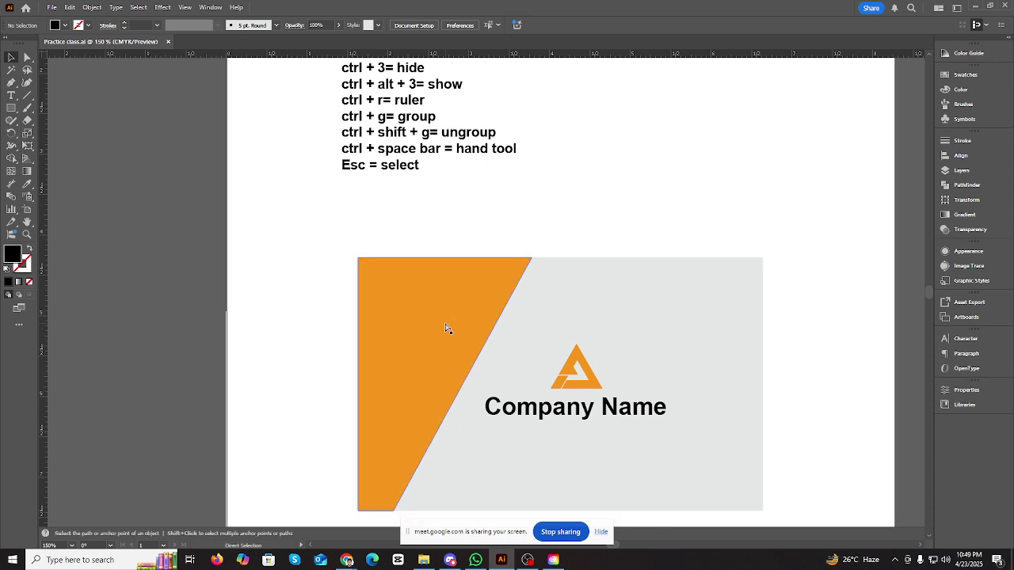
{"action": "key", "text": "ctrl+minus"}
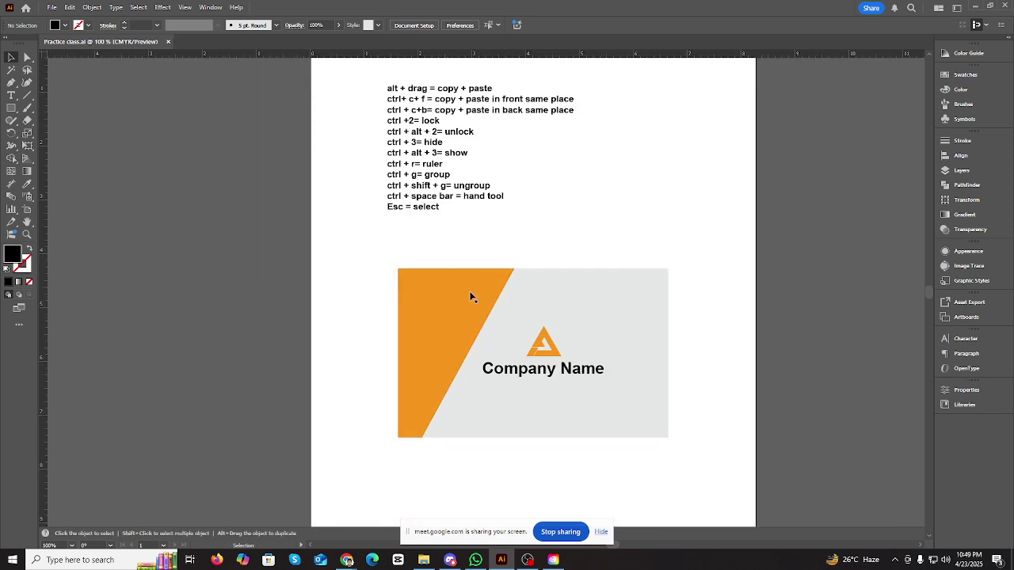
{"action": "scroll", "coordinate": [471, 297], "scroll_direction": "down", "scroll_amount": 2}
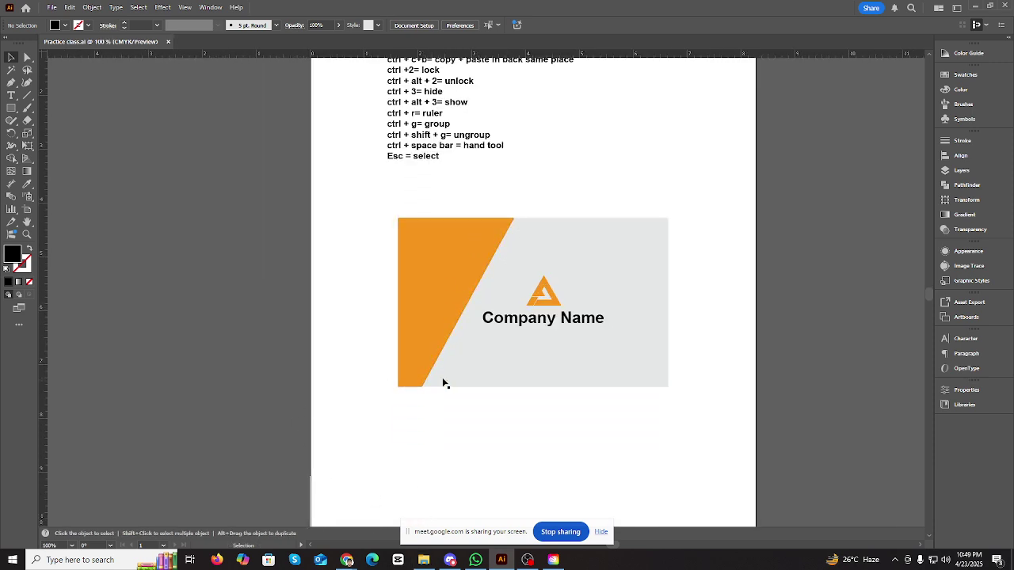
{"action": "scroll", "coordinate": [539, 349], "scroll_direction": "down", "scroll_amount": 2}
{"action": "scroll", "coordinate": [826, 329], "scroll_direction": "up", "scroll_amount": 2}
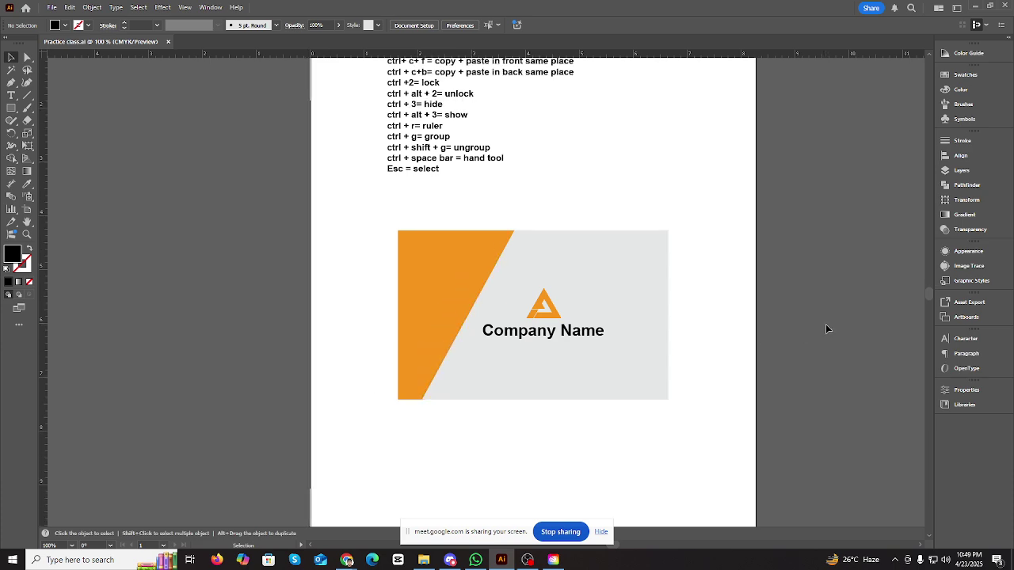
{"action": "scroll", "coordinate": [826, 329], "scroll_direction": "up", "scroll_amount": 2}
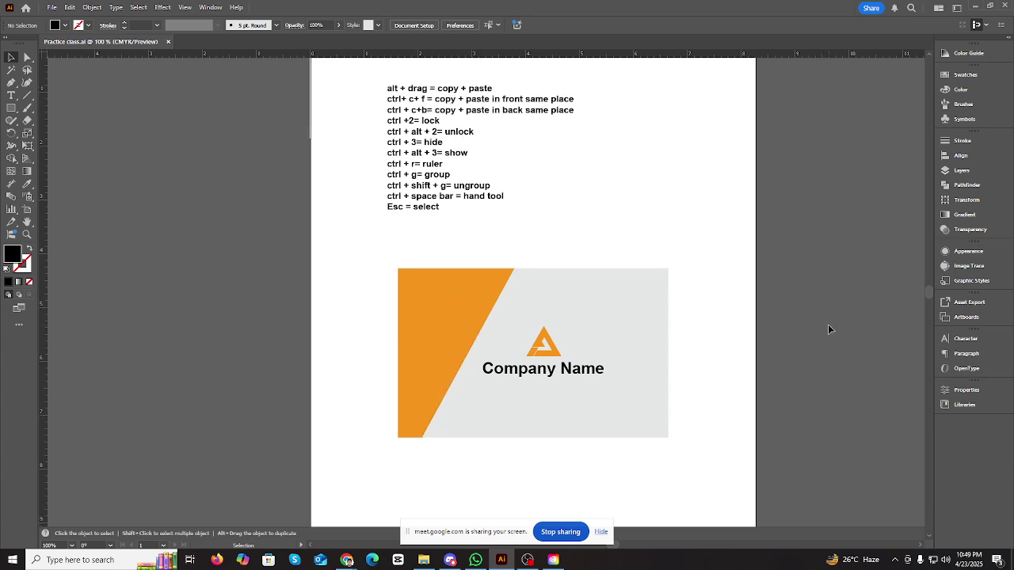
- Show the Pathfinder options and select the grouped business card below the notes
{"action": "left_click", "coordinate": [966, 185]}
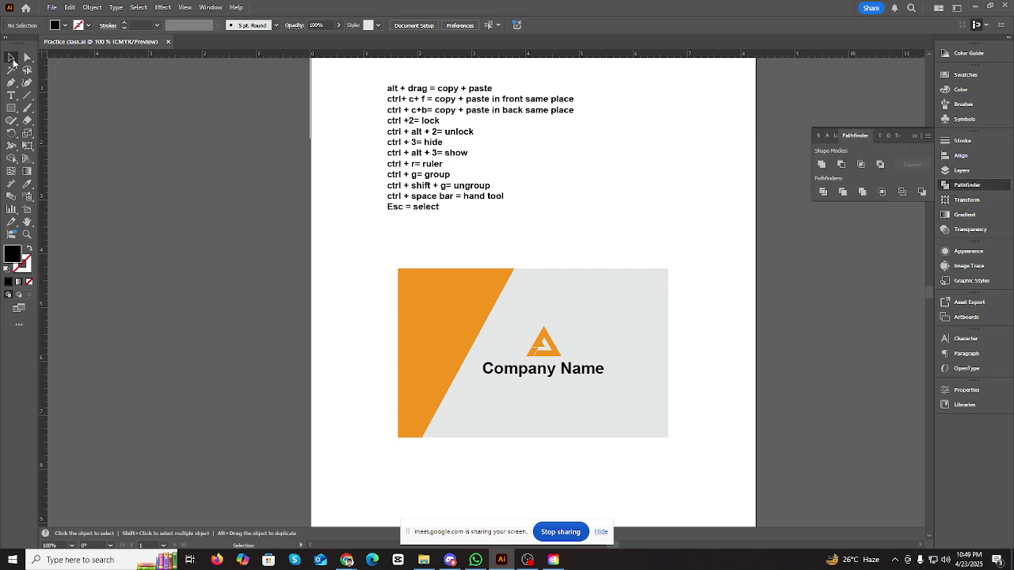
{"action": "scroll", "coordinate": [376, 333], "scroll_direction": "up", "scroll_amount": 3}
{"action": "left_click", "coordinate": [440, 354]}
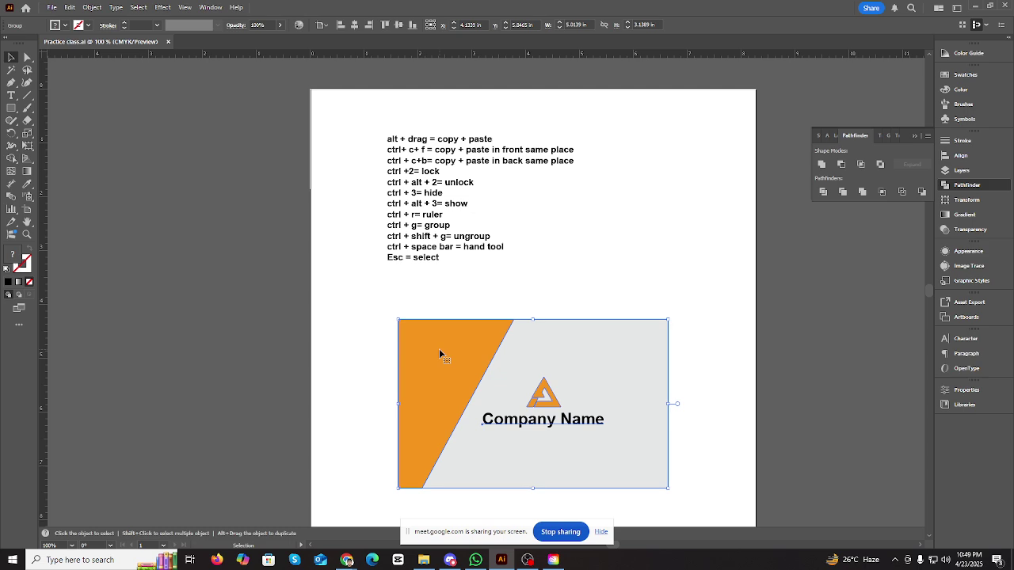
{"action": "left_click", "coordinate": [356, 369]}
{"action": "scroll", "coordinate": [353, 381], "scroll_direction": "down", "scroll_amount": 5}
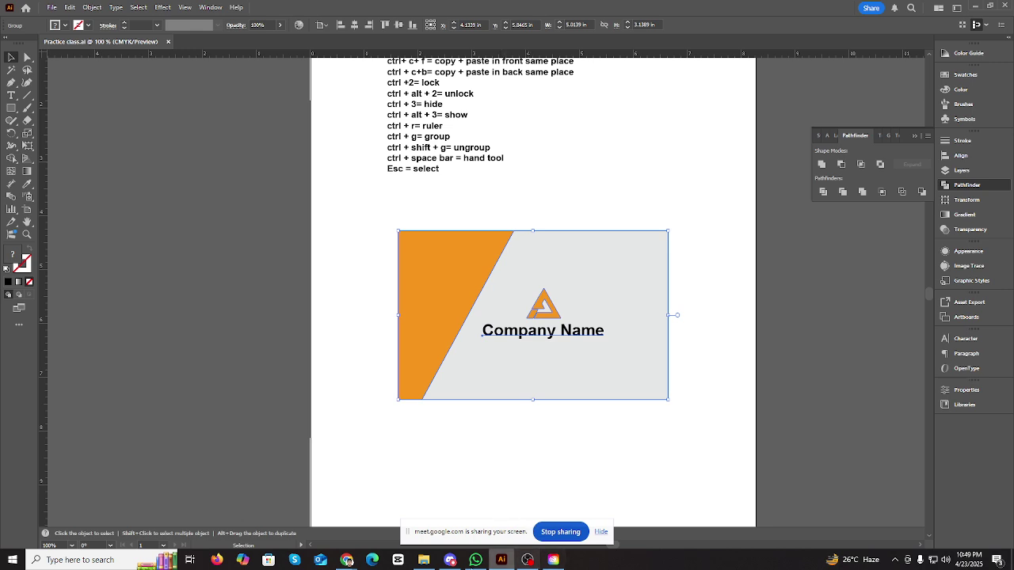
- Switch to the Google Meet call in Chrome and leave the meeting
{"action": "mouse_move", "coordinate": [347, 560]}
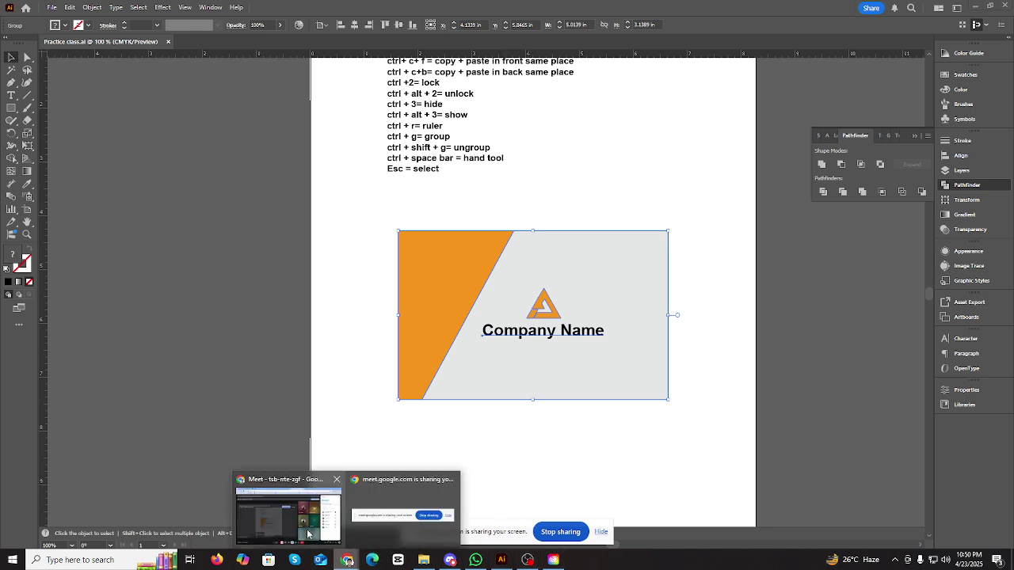
{"action": "left_click", "coordinate": [285, 515]}
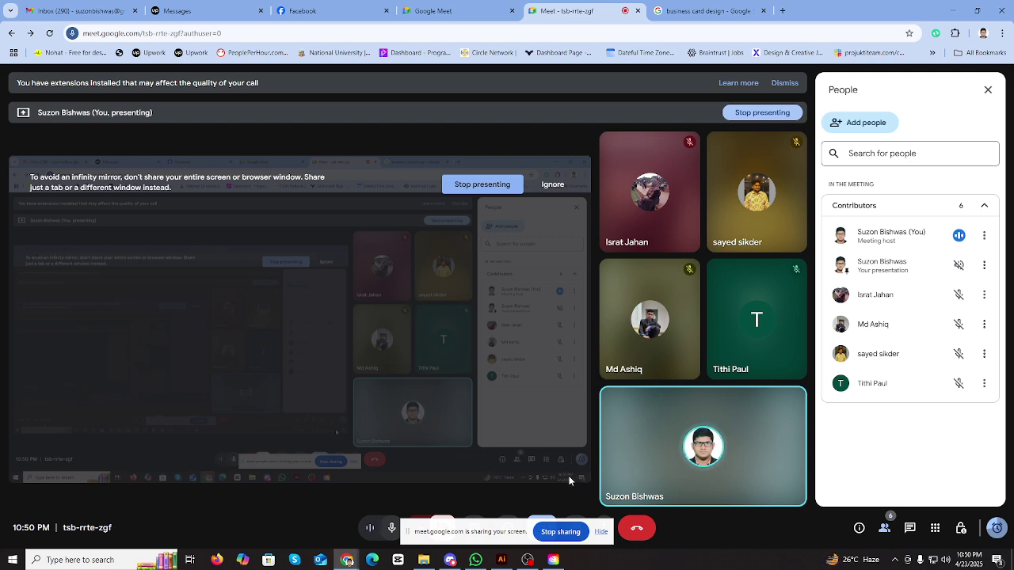
{"action": "left_click", "coordinate": [646, 536]}
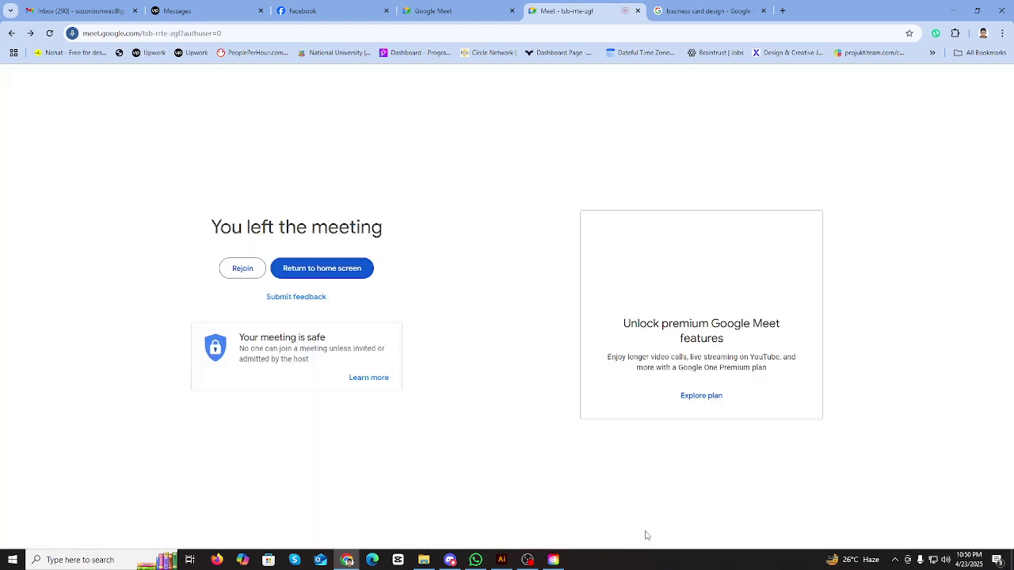
- Close the business card image search, the ended meeting and the Google Meet landing page, and switch to OBS
{"action": "left_click", "coordinate": [700, 11]}
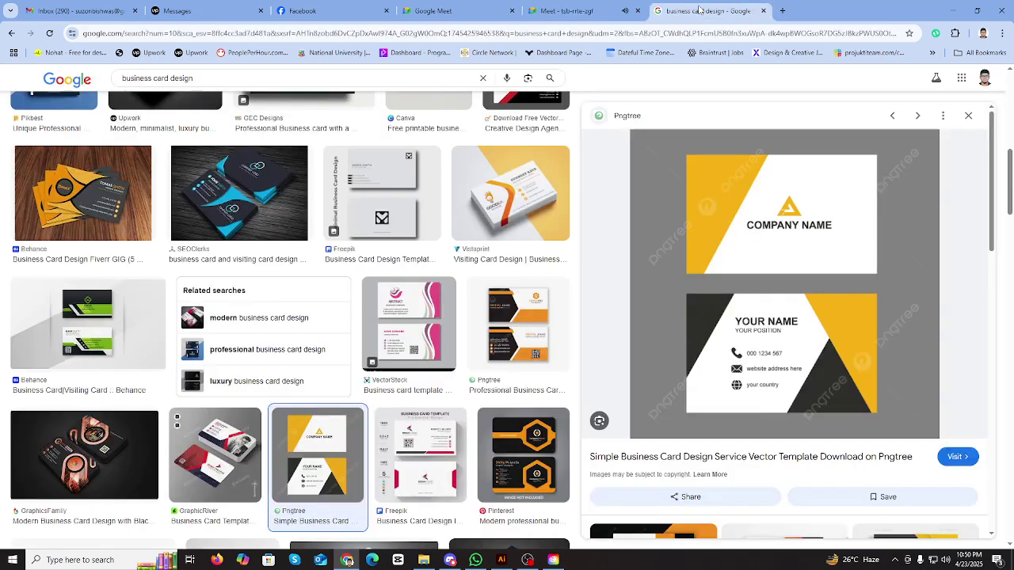
{"action": "left_click", "coordinate": [763, 11]}
{"action": "left_click", "coordinate": [639, 11]}
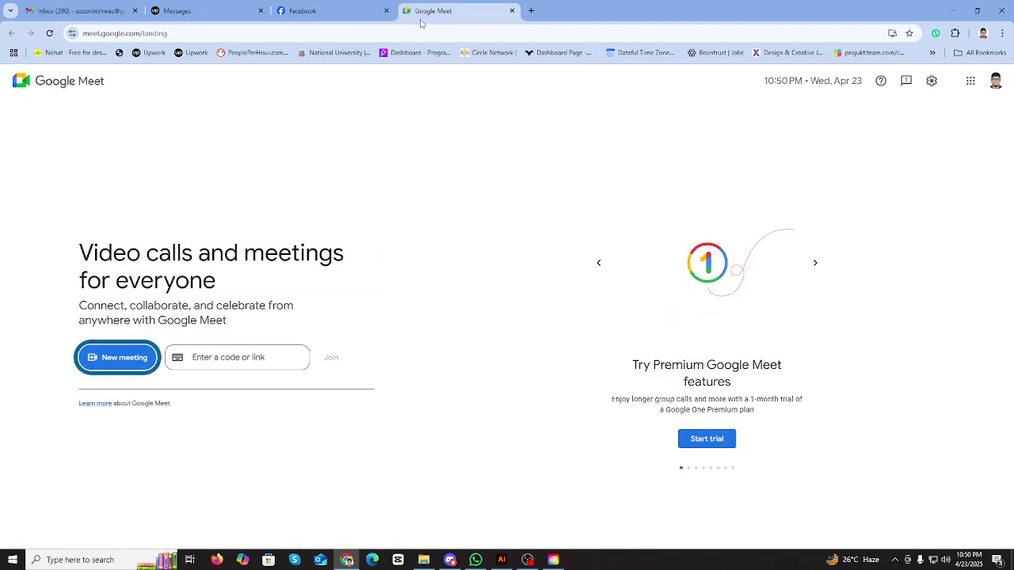
{"action": "left_click", "coordinate": [512, 11]}
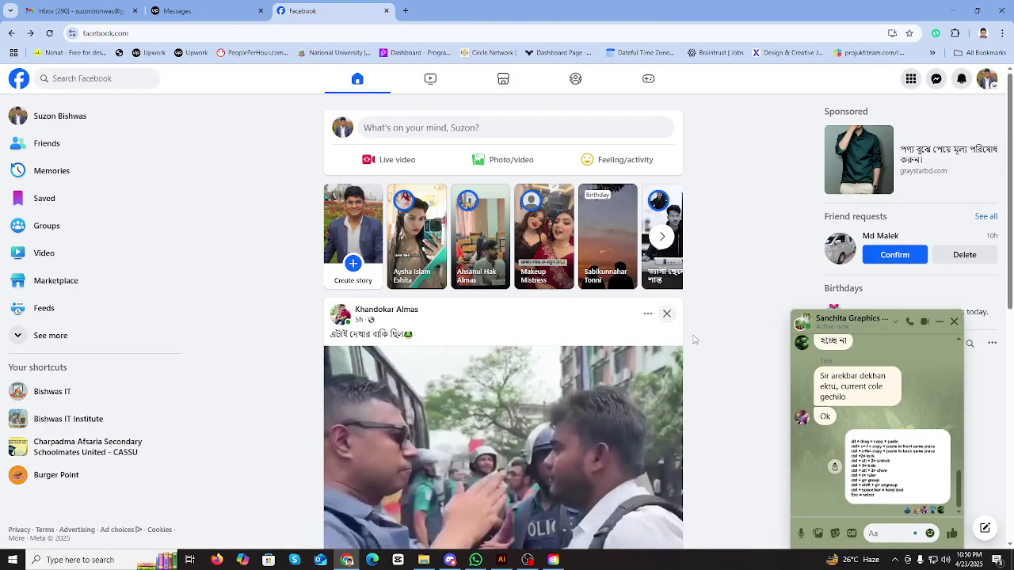
{"action": "left_click", "coordinate": [528, 560]}
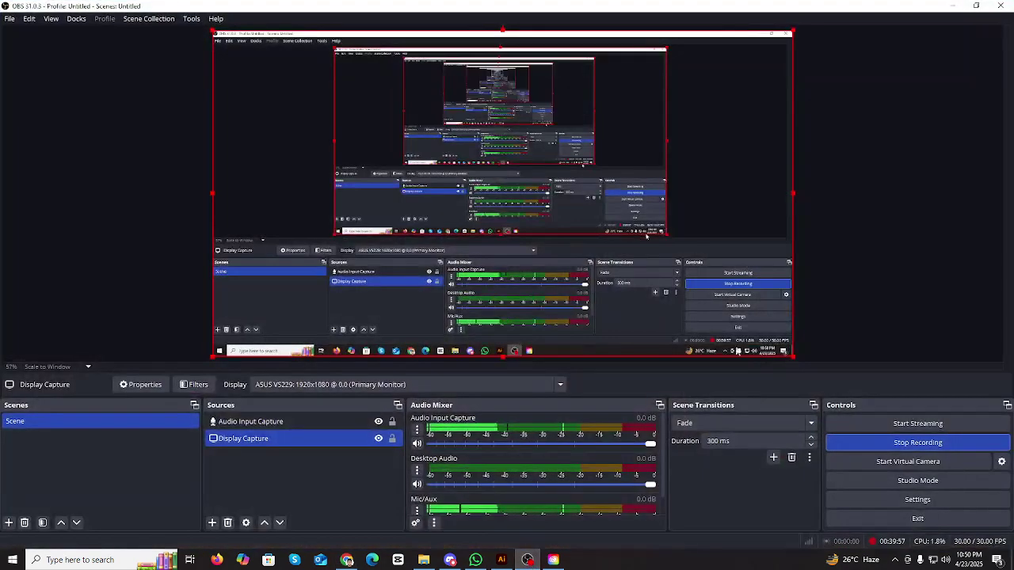